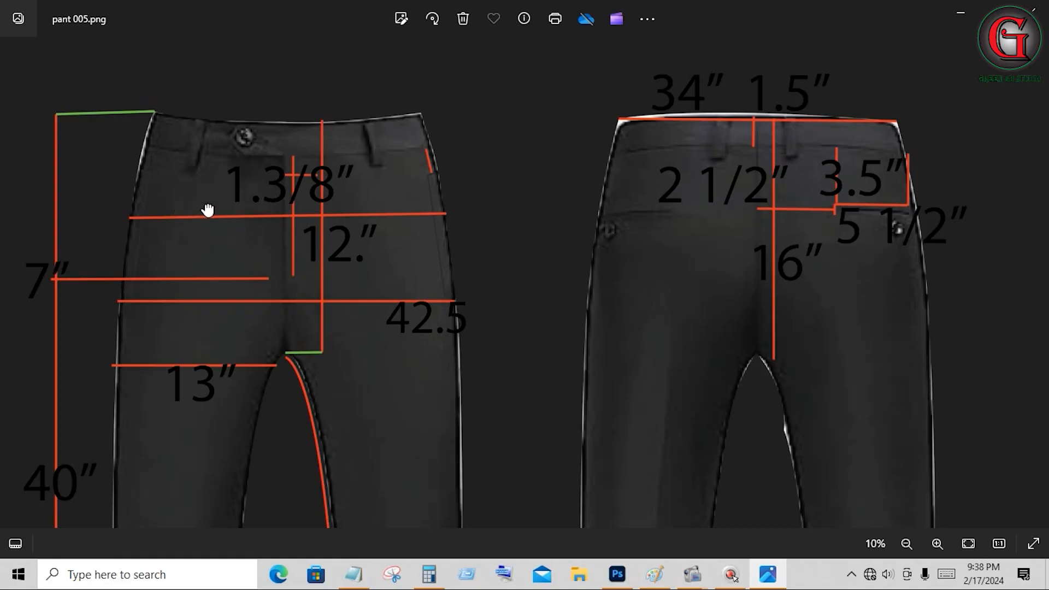
# - Examine the front and back trouser measurements in pant 005.png, and minimize the image
pyautogui.scroll(-1, 363, 231)
pyautogui.scroll(-2, 363, 231)
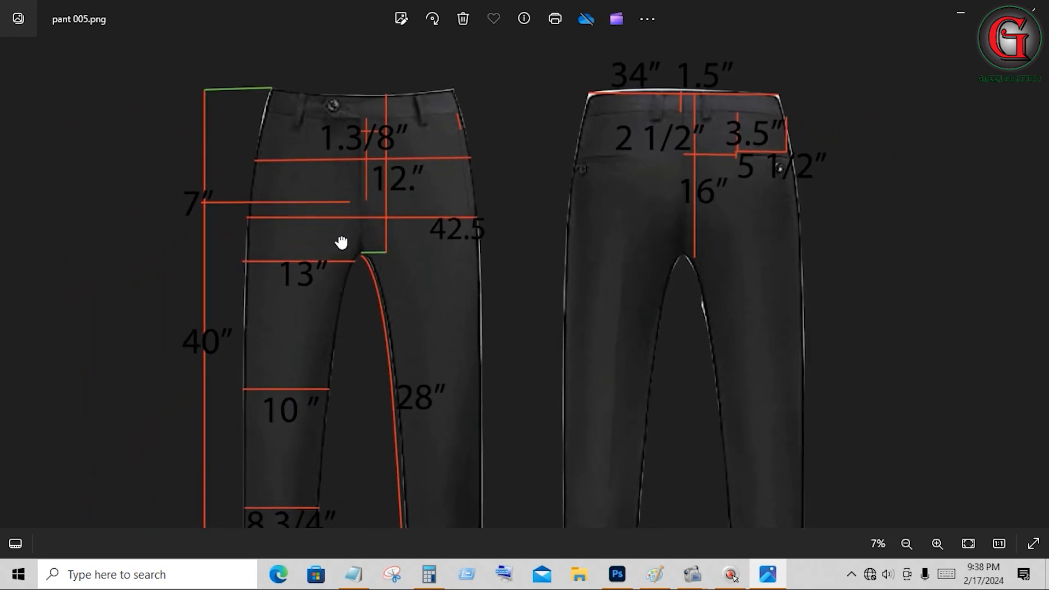
pyautogui.scroll(-2, 341, 236)
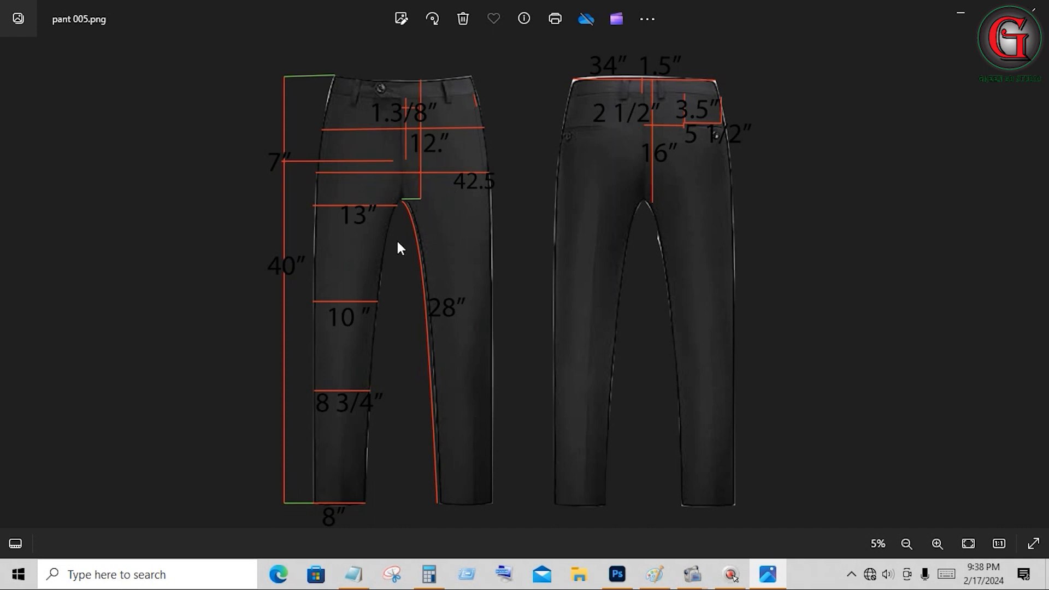
pyautogui.scroll(1, 399, 248)
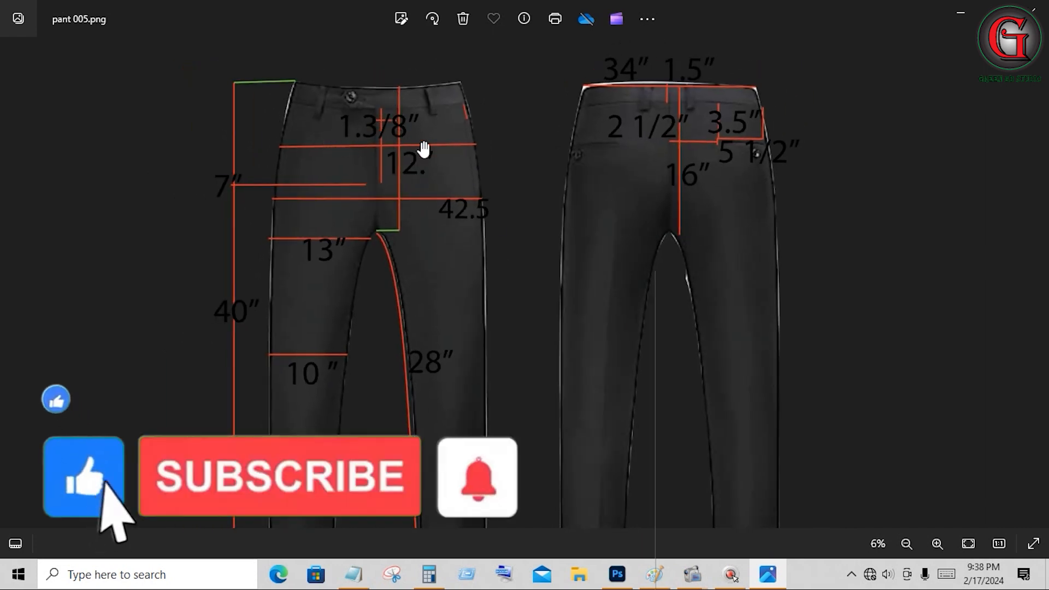
pyautogui.scroll(-1, 431, 421)
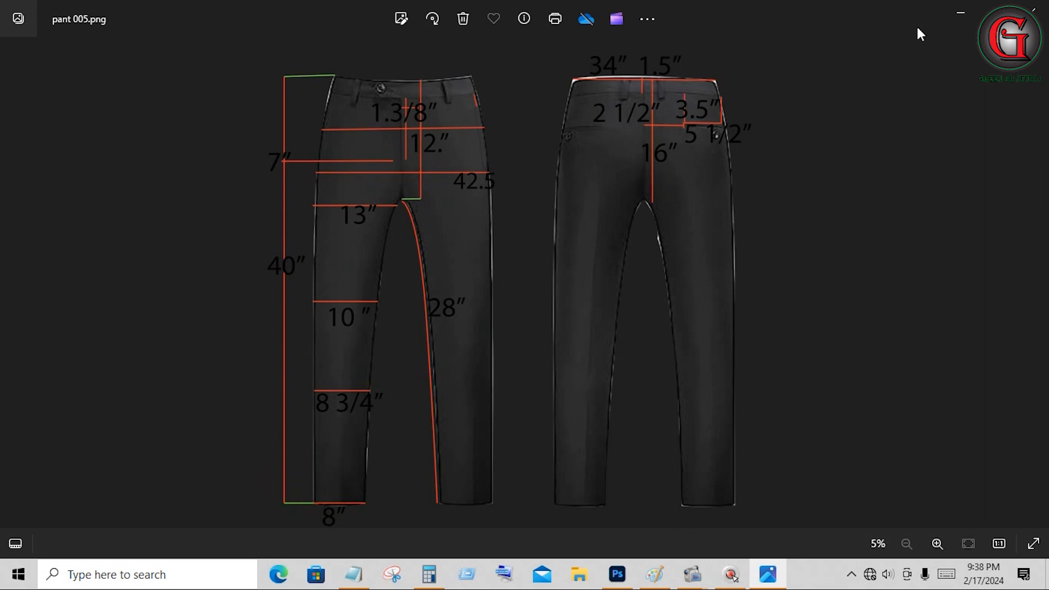
pyautogui.click(957, 12)
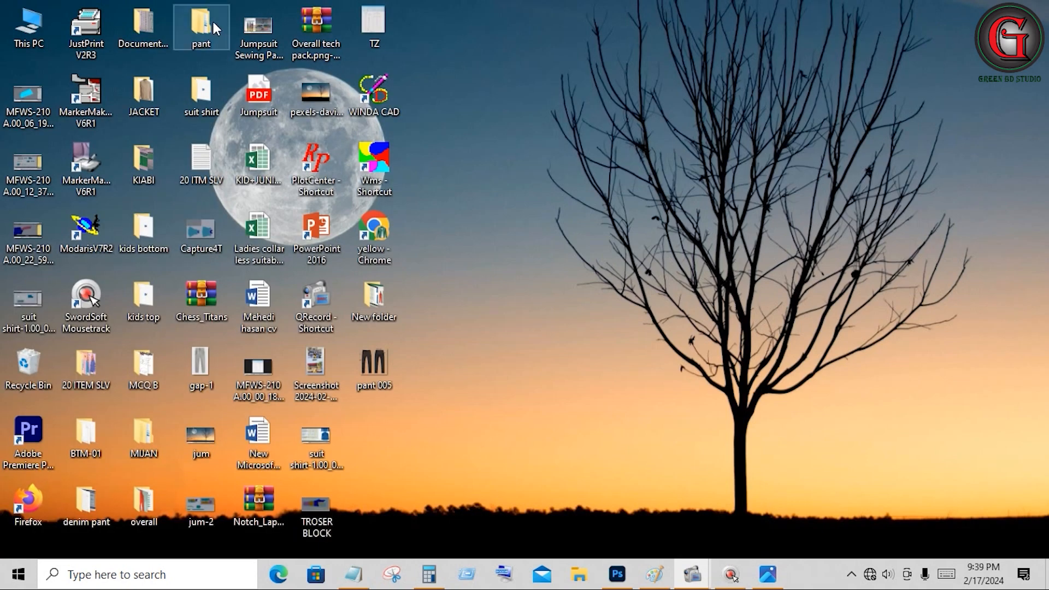
# - Create a new folder named T.PANT-003 inside the desktop's pant folder
pyautogui.doubleClick(202, 27)
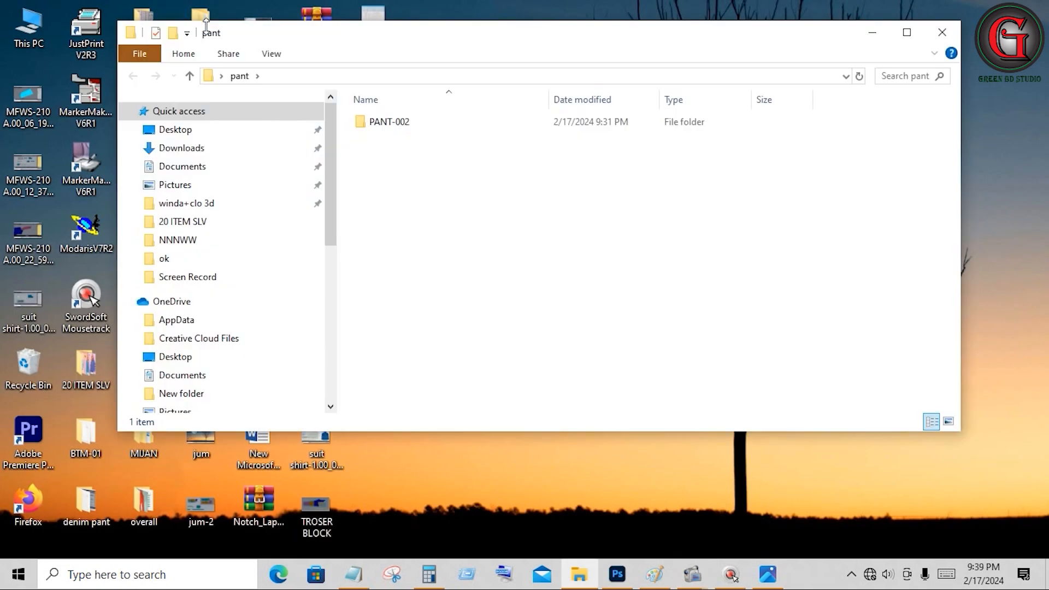
pyautogui.rightClick(403, 196)
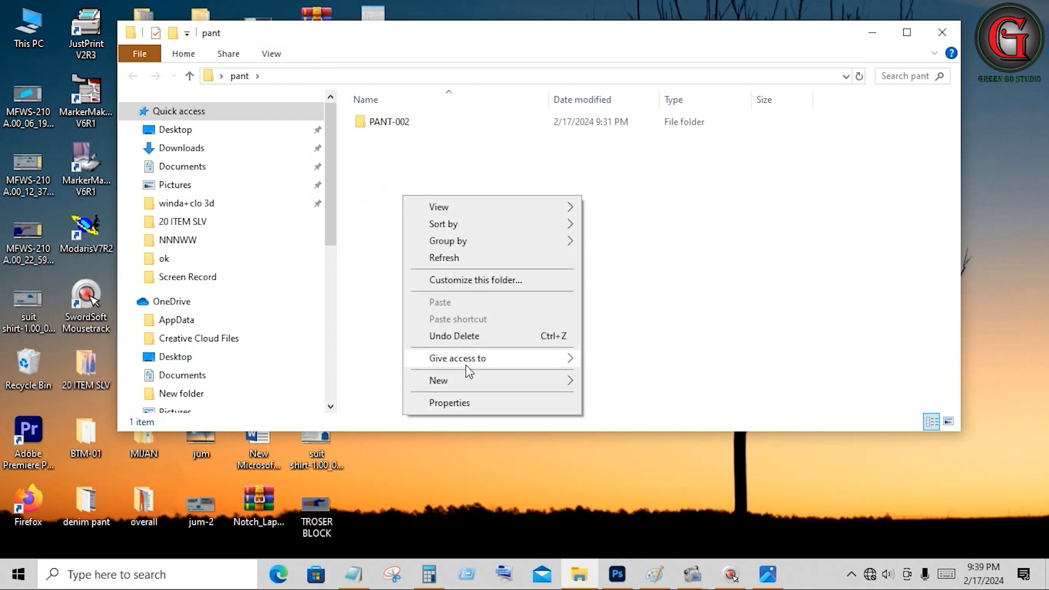
pyautogui.moveTo(491, 383)
pyautogui.click(623, 385)
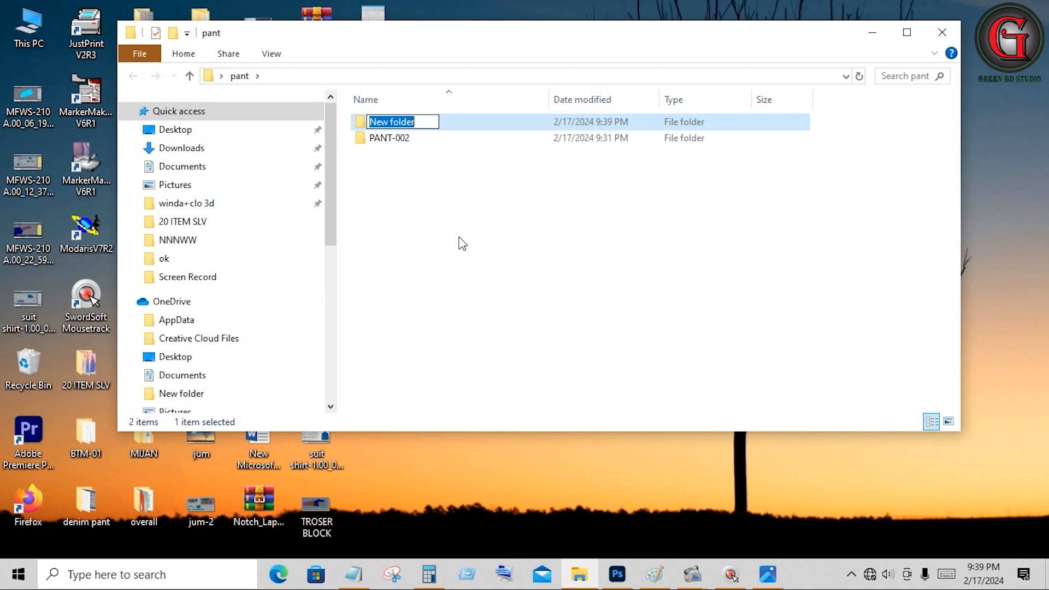
pyautogui.write('T.')
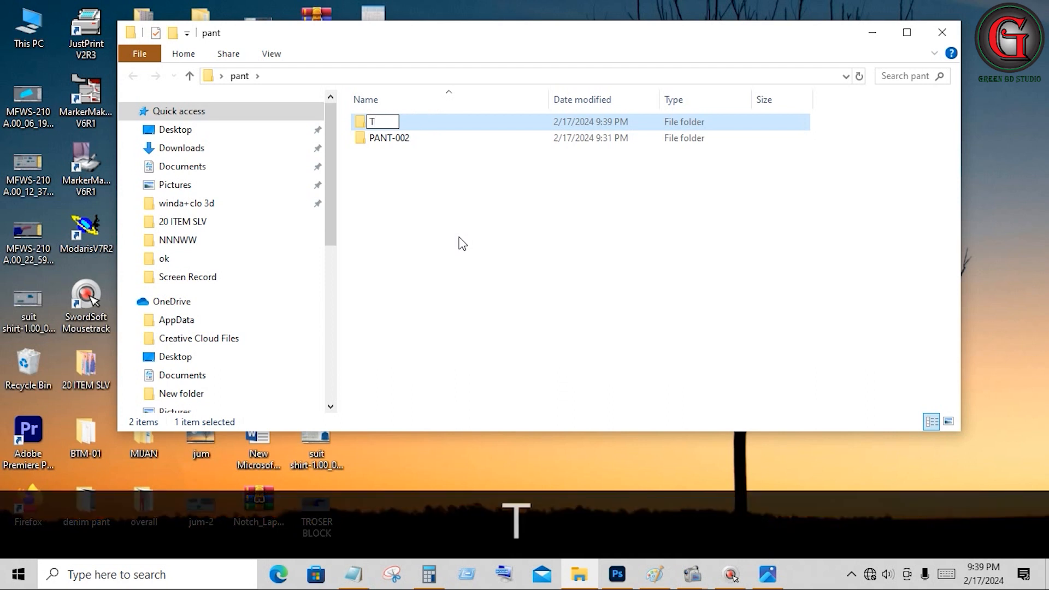
pyautogui.write('PANT-003')
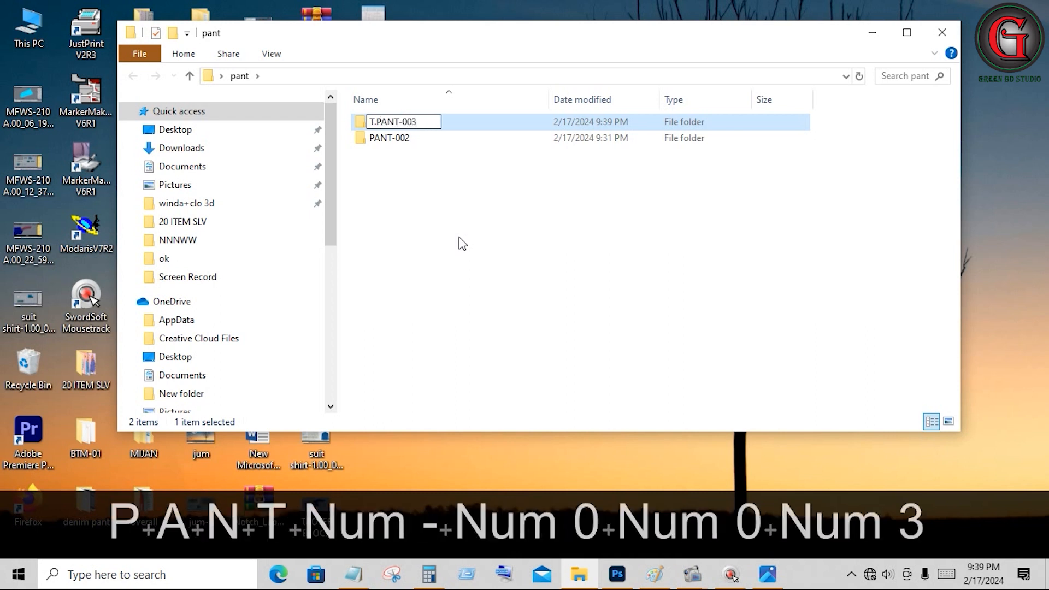
# - Create another folder named T.PANT-005 inside the pant folder and close the folder window
pyautogui.rightClick(393, 220)
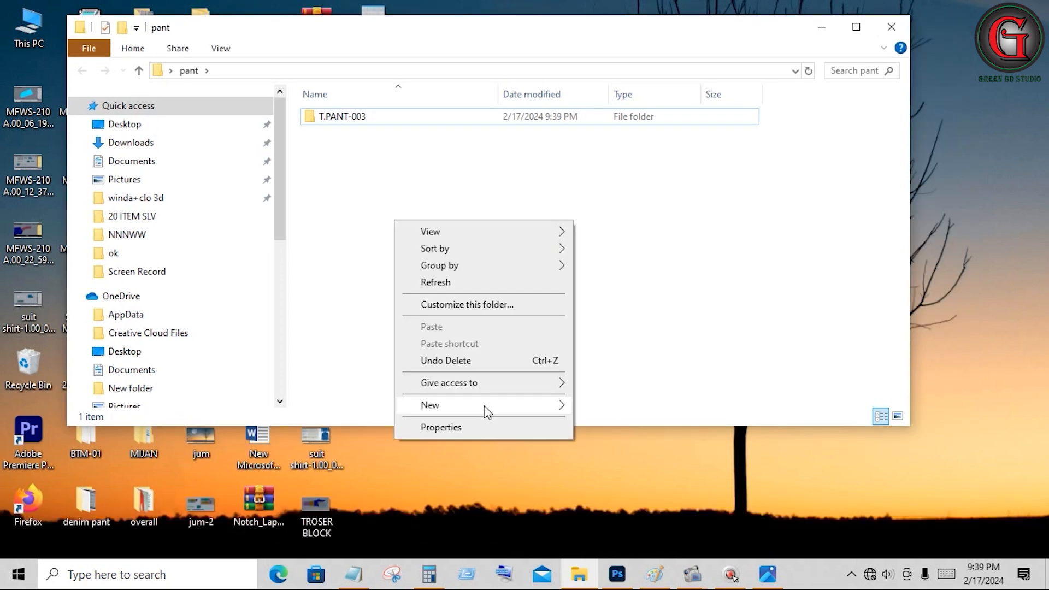
pyautogui.moveTo(485, 412)
pyautogui.click(622, 216)
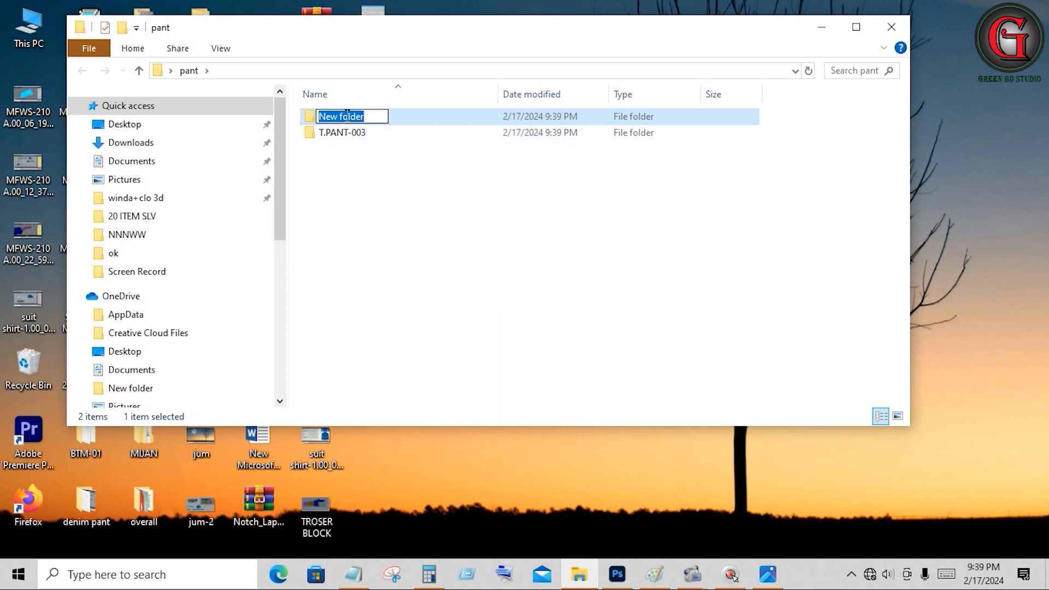
pyautogui.write('T.')
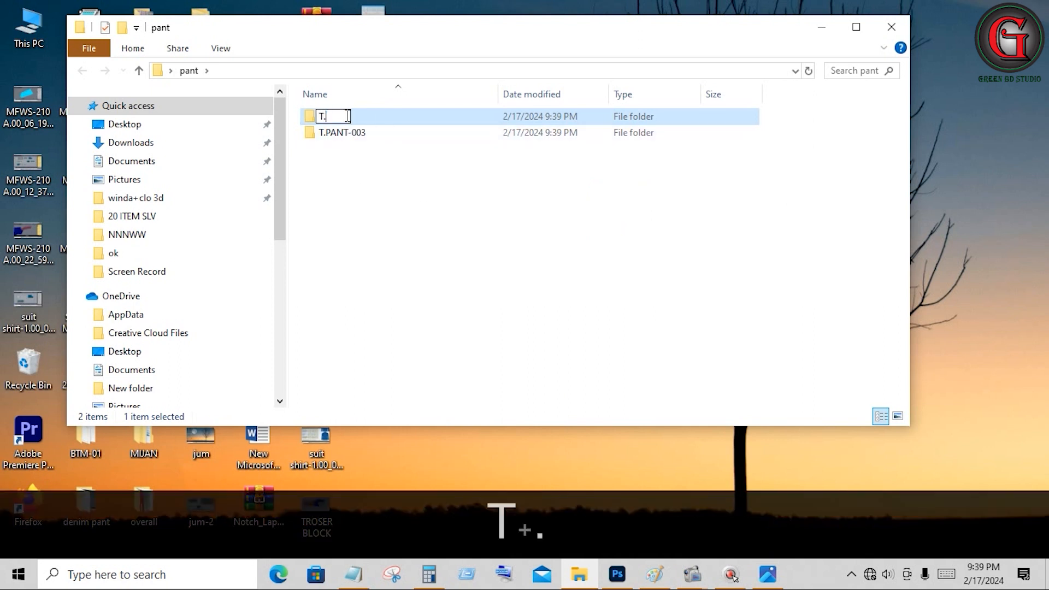
pyautogui.write('PANT-005')
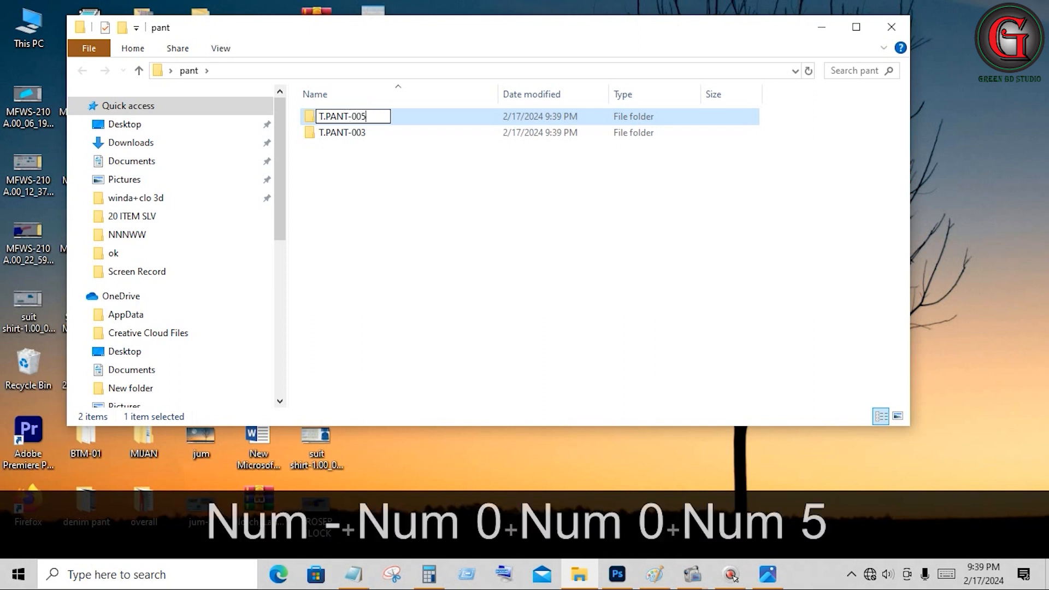
pyautogui.click(366, 103)
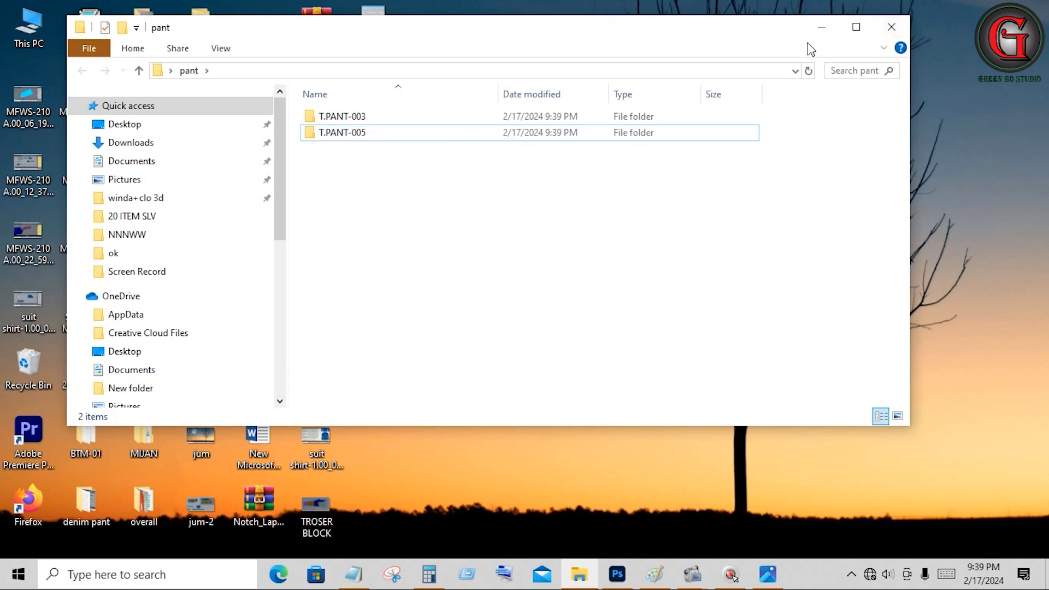
pyautogui.click(882, 30)
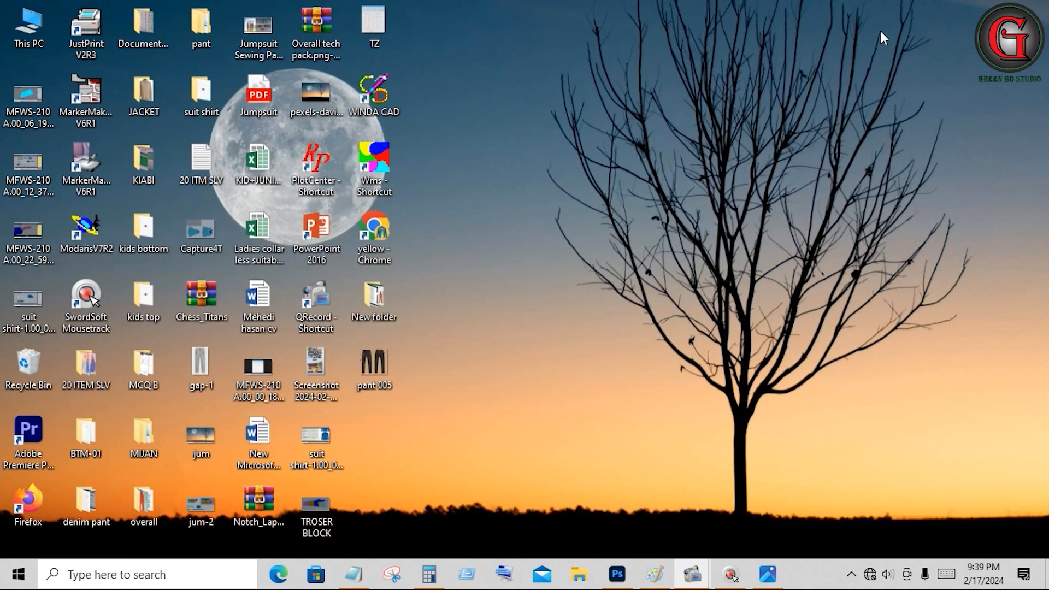
# - Open ModarisV7R2 and create a new model named T.PANT005 with a blank sheet
pyautogui.doubleClick(87, 234)
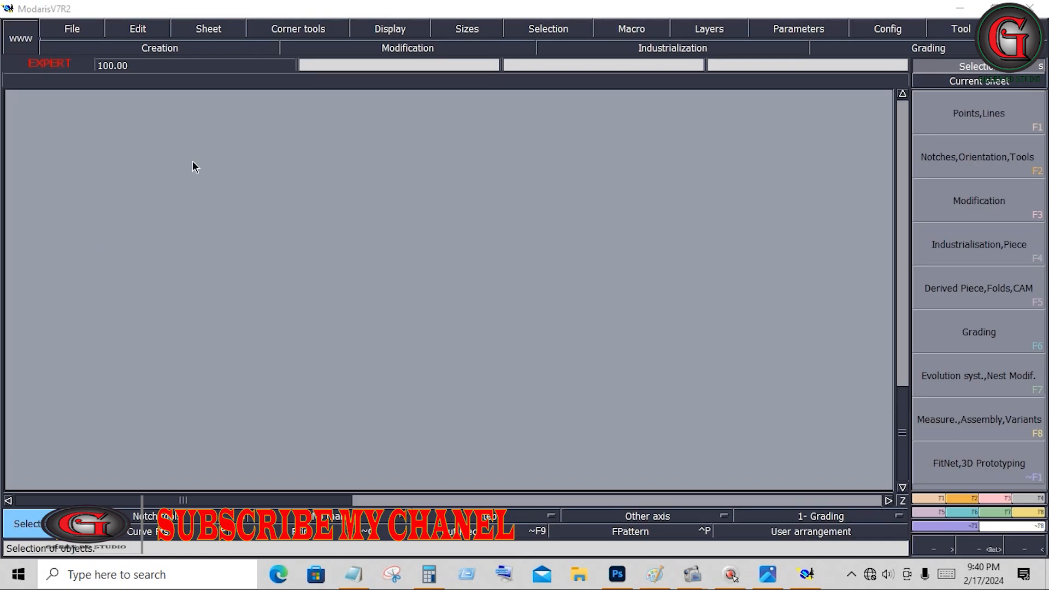
pyautogui.click(77, 28)
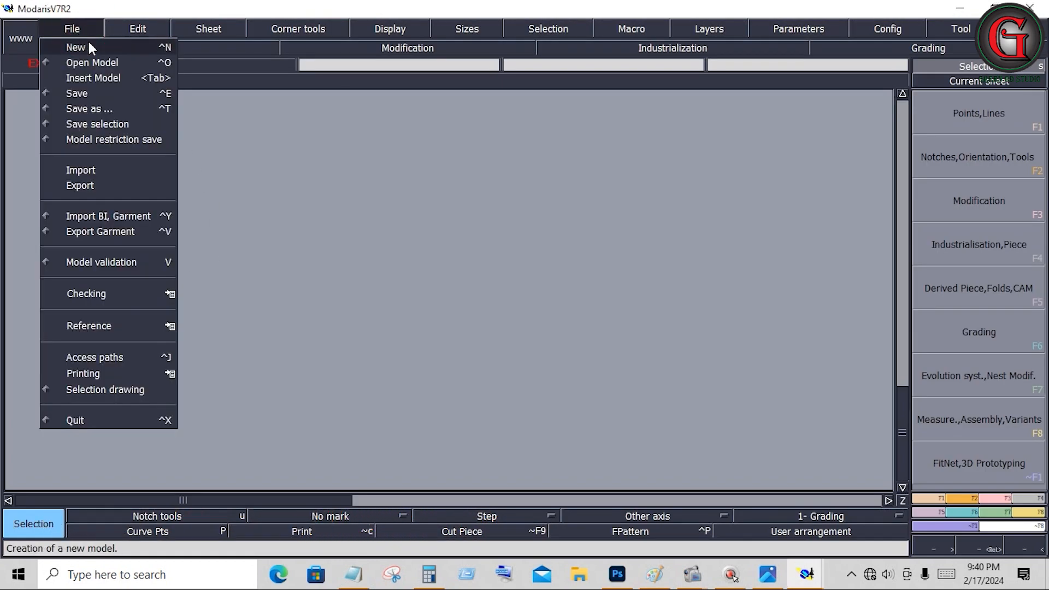
pyautogui.click(89, 47)
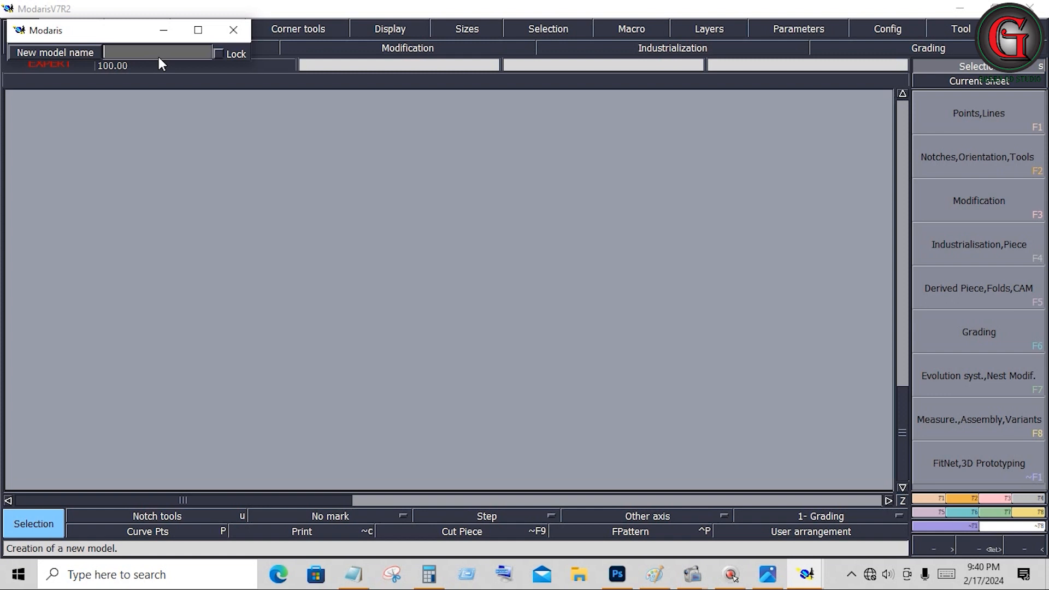
pyautogui.write('T.')
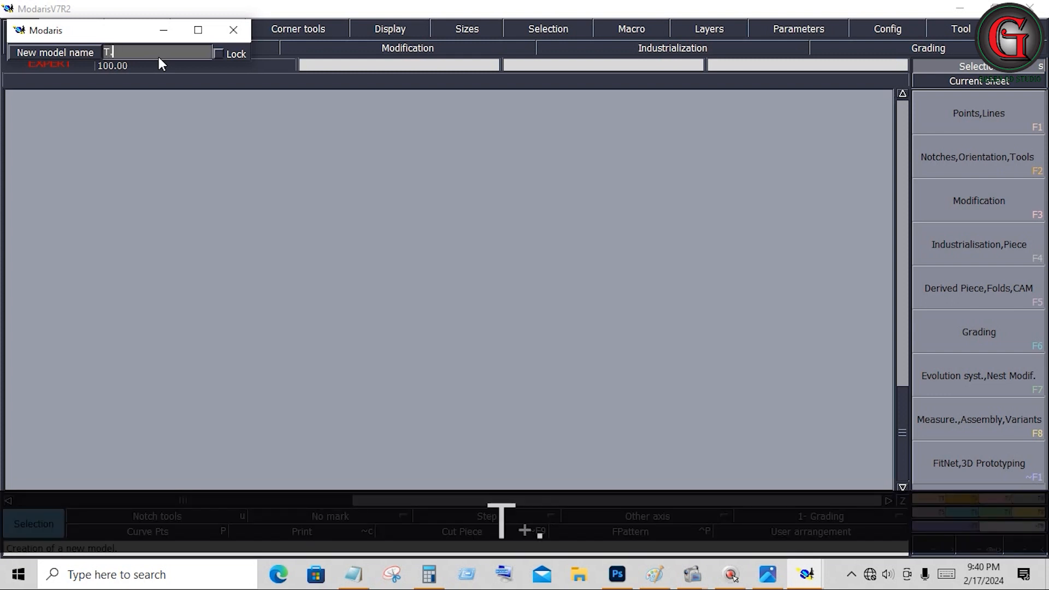
pyautogui.write('PAN')
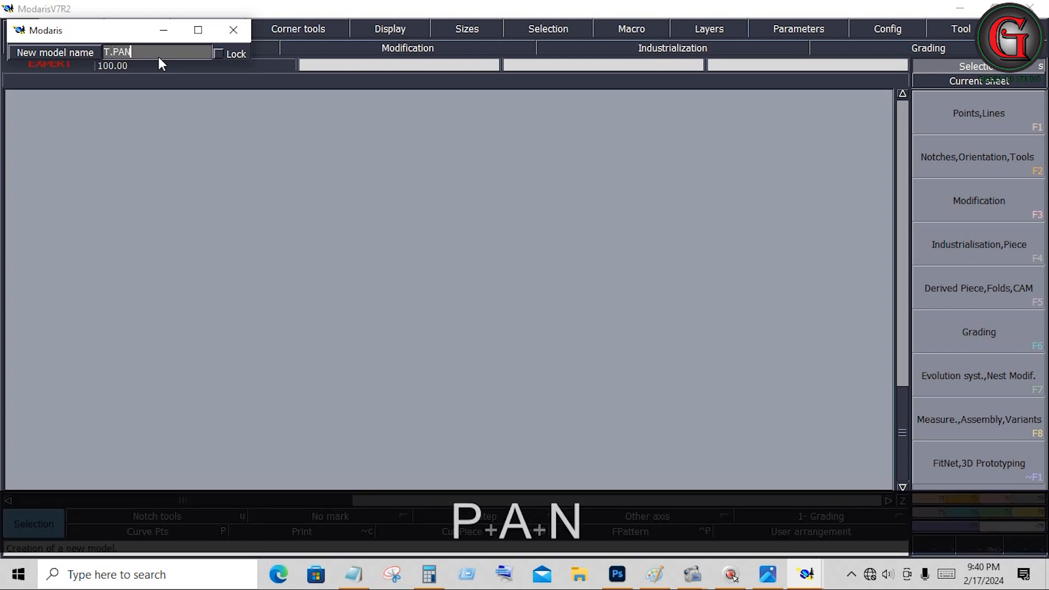
pyautogui.write('T005')
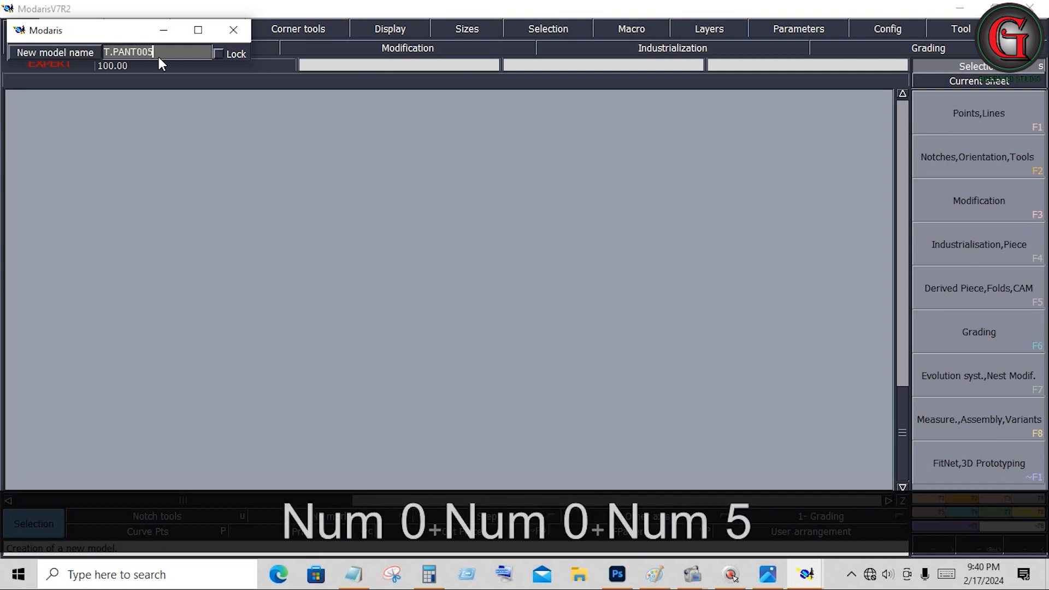
pyautogui.press('Return')
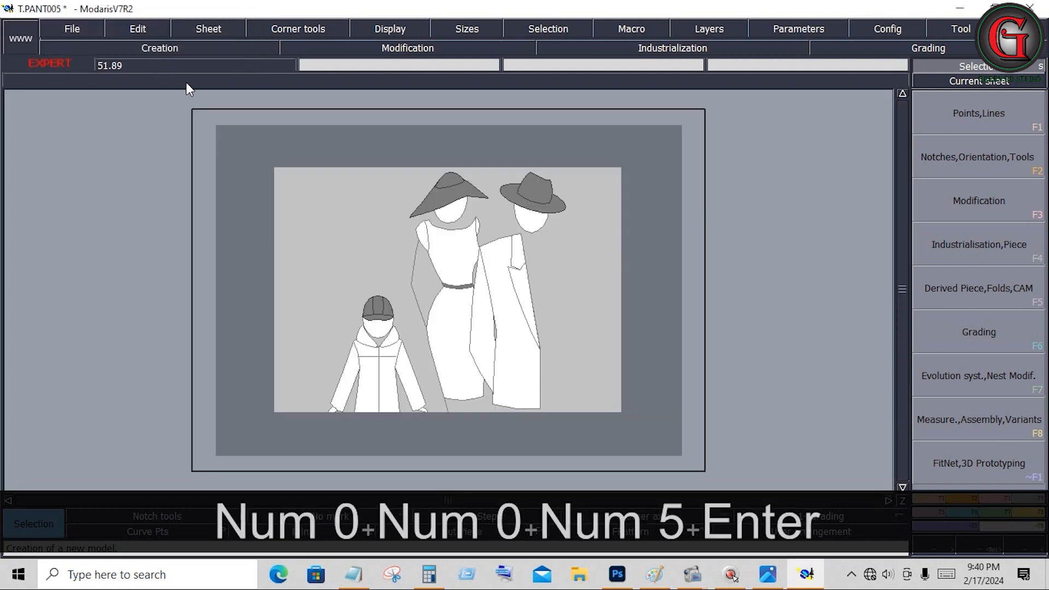
pyautogui.click(210, 28)
pyautogui.click(215, 46)
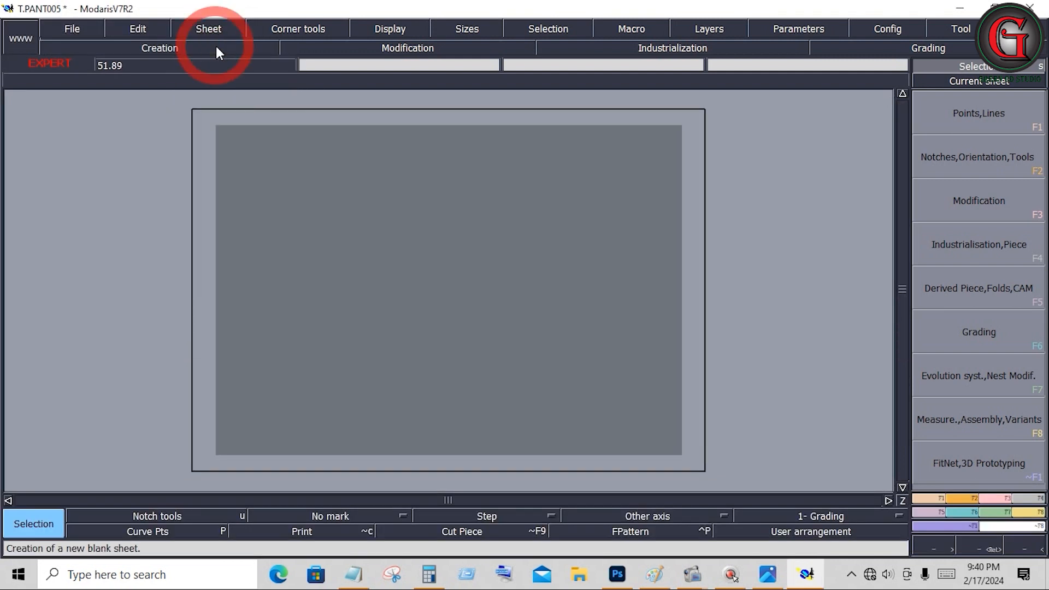
# - Set the scale unit to % Scale and the length unit to inches and 10ths
pyautogui.click(793, 27)
pyautogui.moveTo(815, 221)
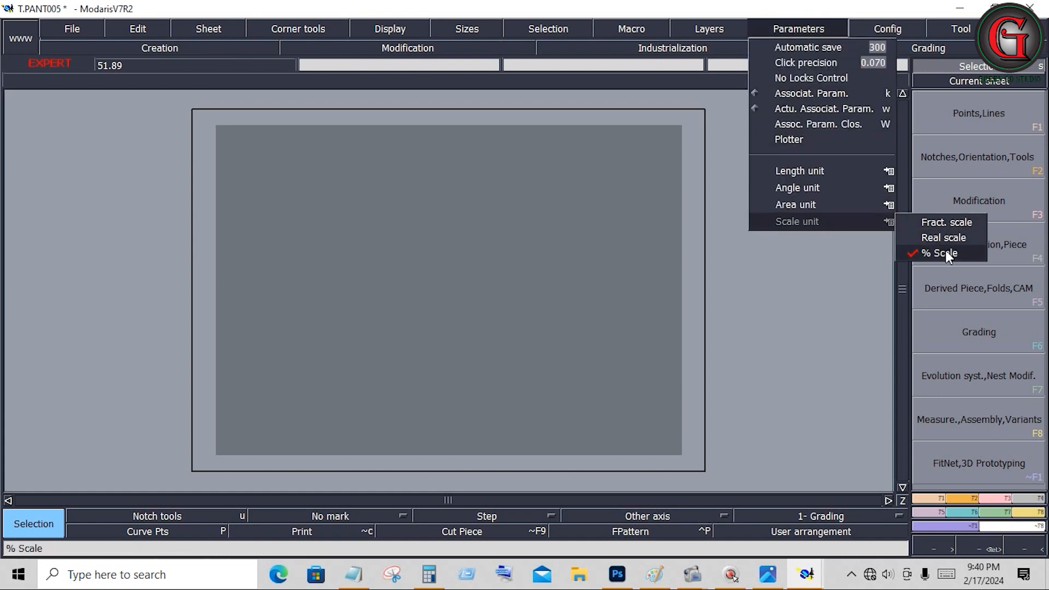
pyautogui.click(933, 254)
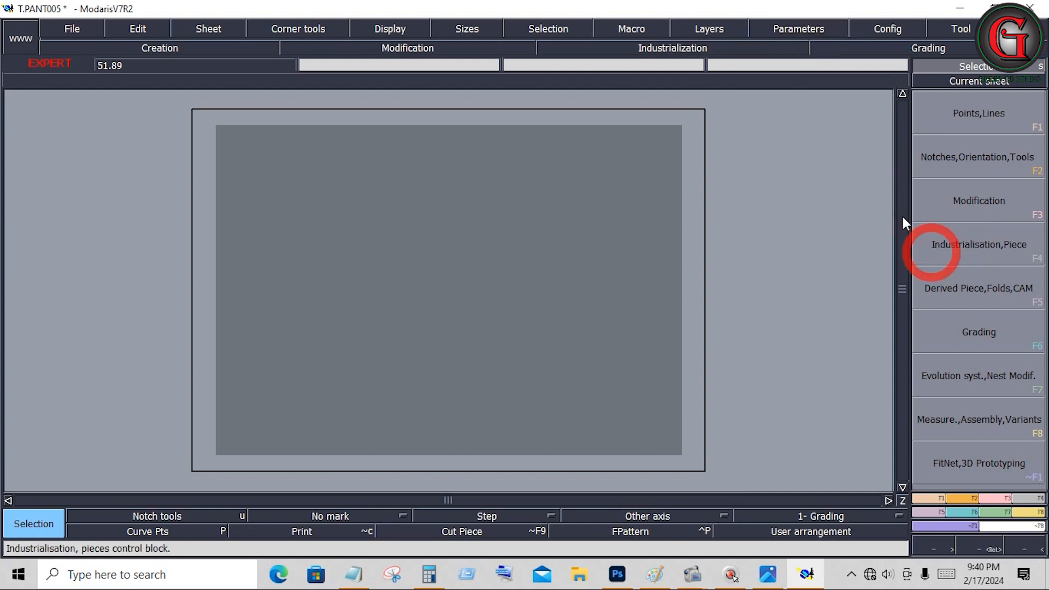
pyautogui.click(798, 28)
pyautogui.moveTo(868, 171)
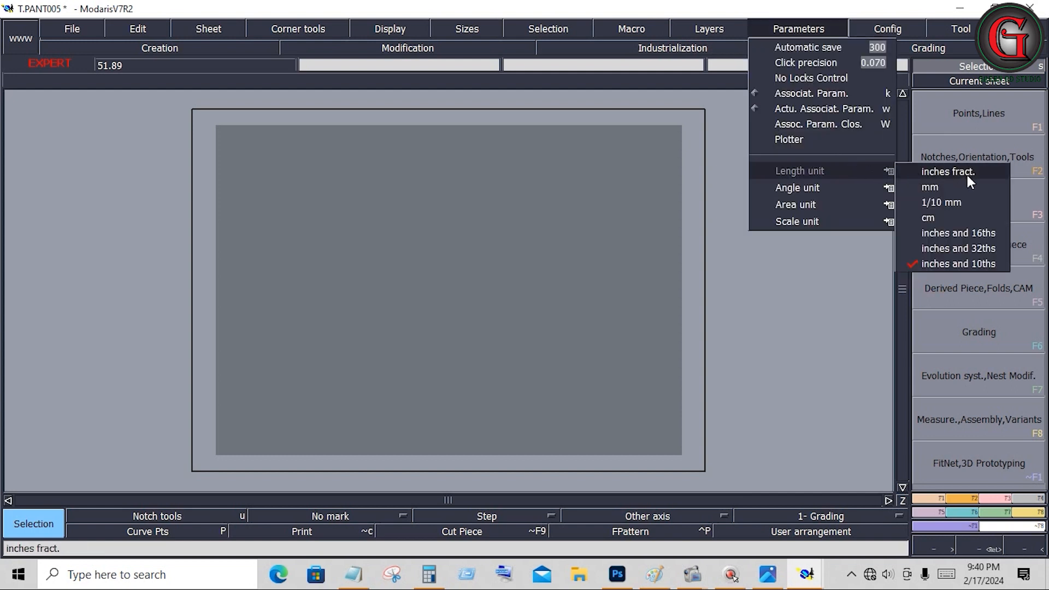
pyautogui.click(949, 263)
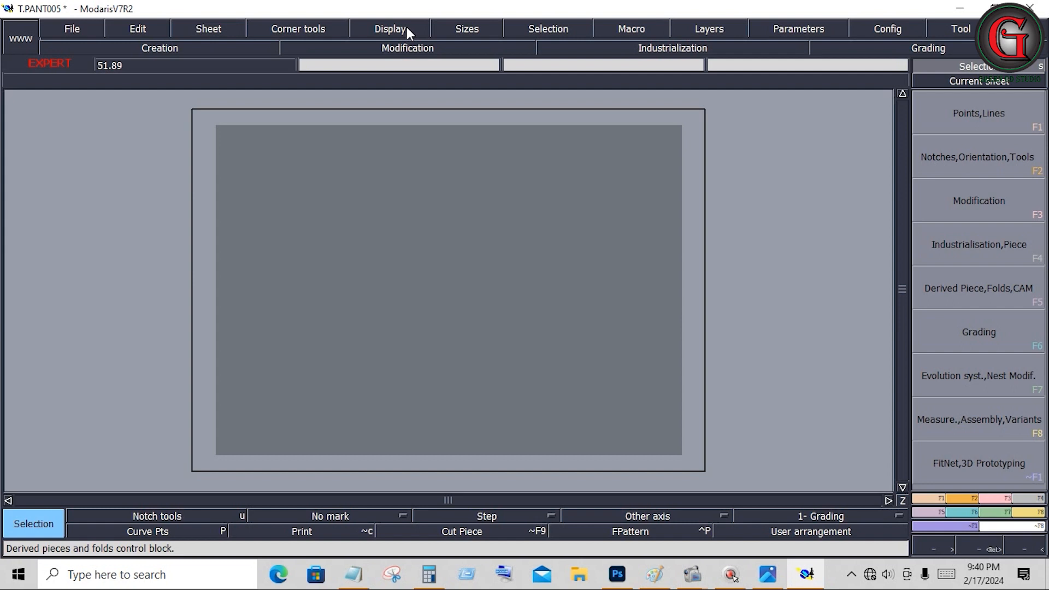
# - Display the title blocks on the sheets and automatically arrange all sheets on the desk
pyautogui.hotkey('ctrl', 'u')
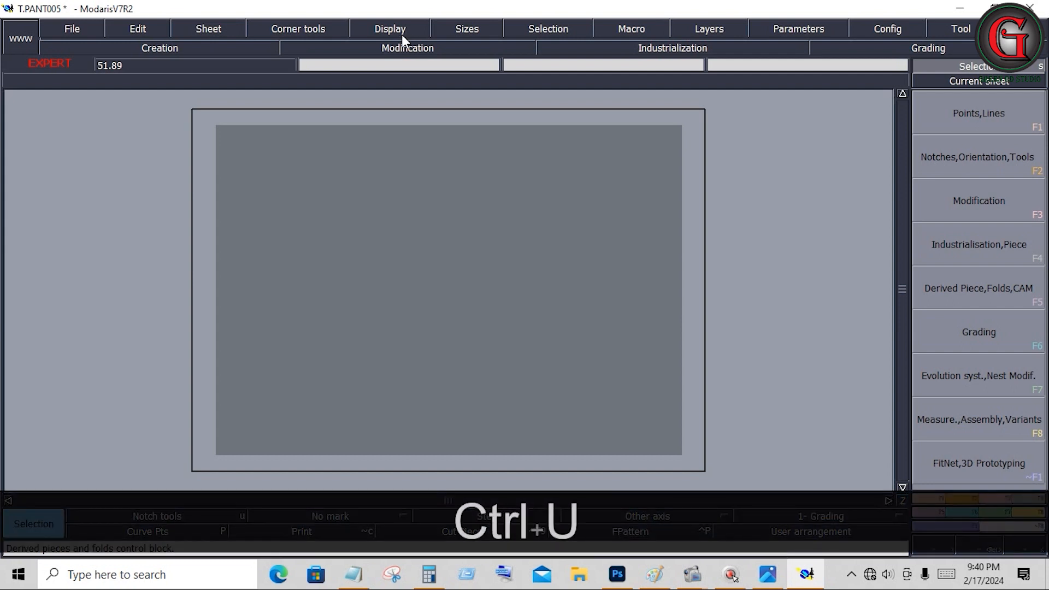
pyautogui.press('F10')
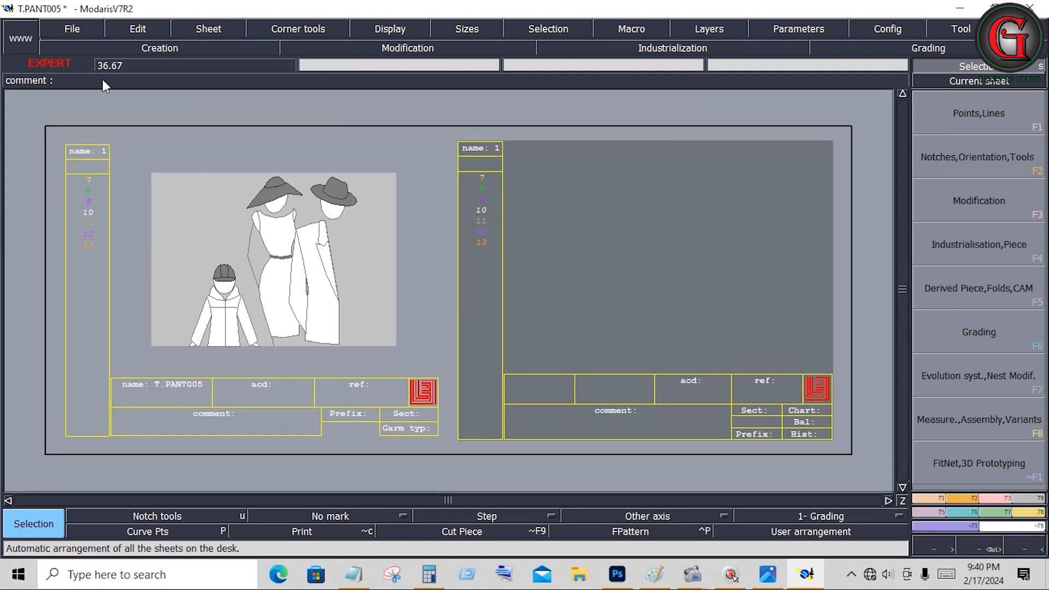
# - Set the access paths of all model, garment, rules and alteration libraries to the pant/T.PANT-005 folder and confirm them
pyautogui.click(75, 30)
pyautogui.click(135, 358)
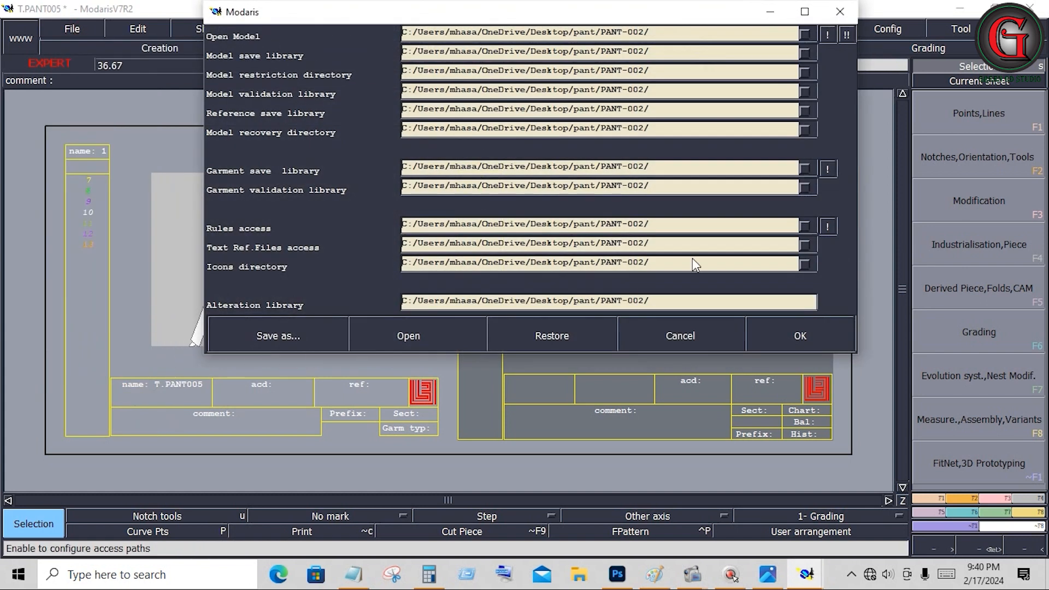
pyautogui.click(731, 34)
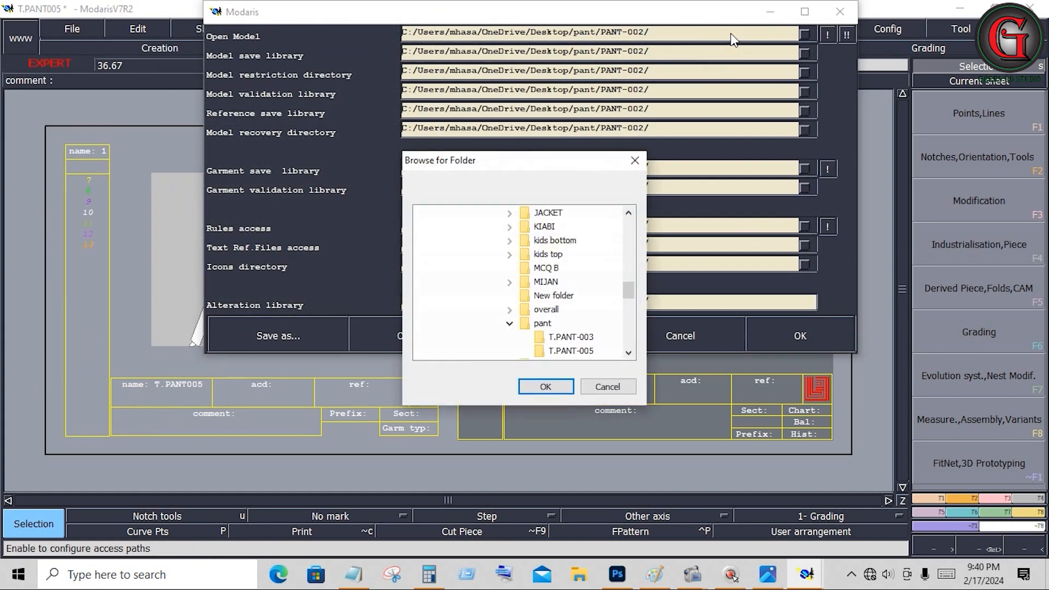
pyautogui.click(565, 351)
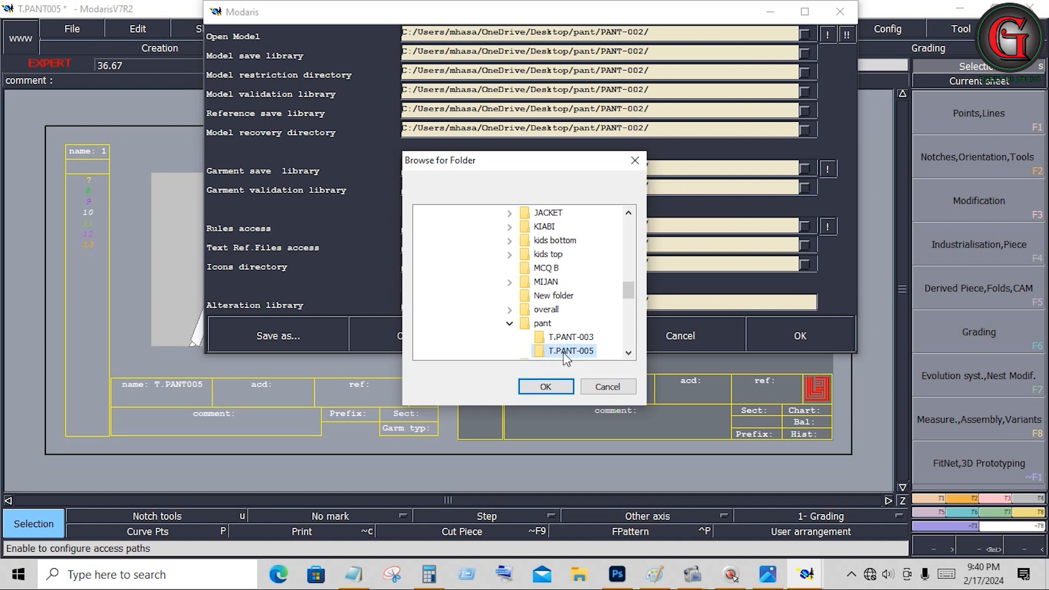
pyautogui.click(557, 386)
pyautogui.click(844, 34)
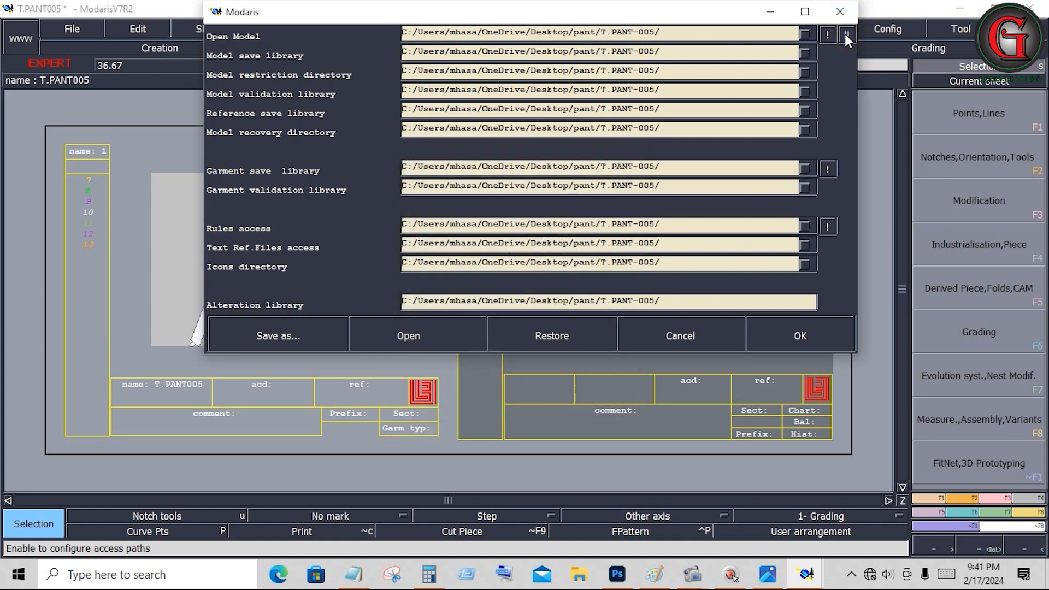
pyautogui.click(792, 342)
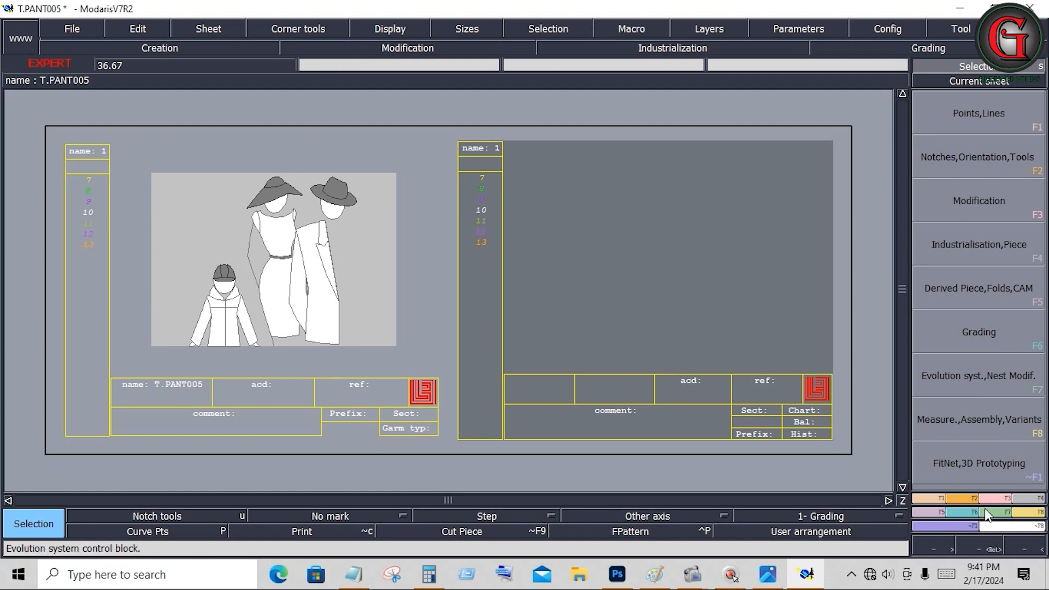
# - Import the 32-34-36 size table from the SIZE TABLE folder as the evolution system of the T.PANT005 model
pyautogui.click(1002, 516)
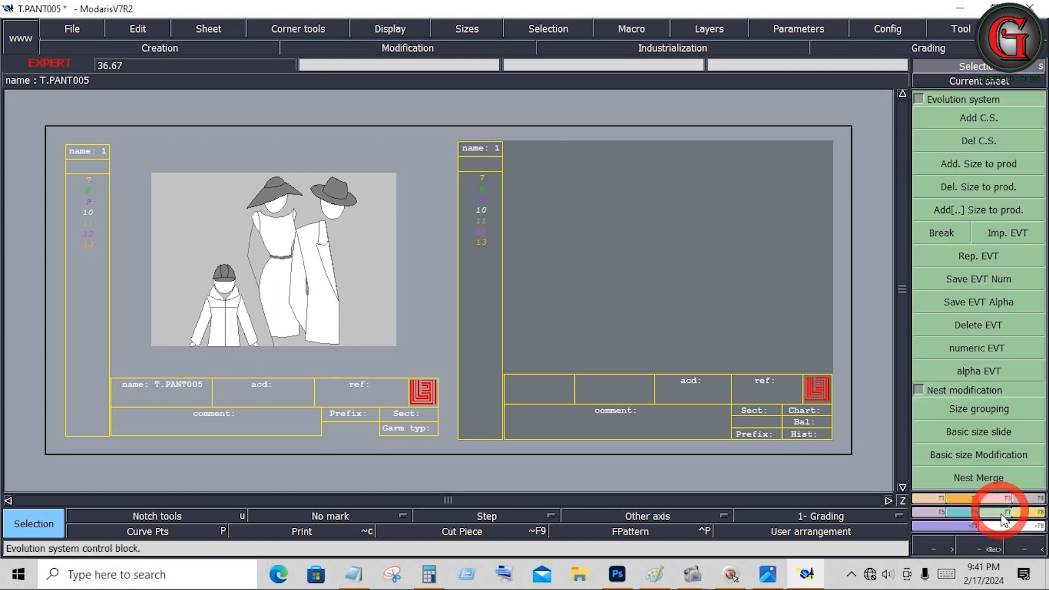
pyautogui.click(1020, 232)
pyautogui.click(89, 210)
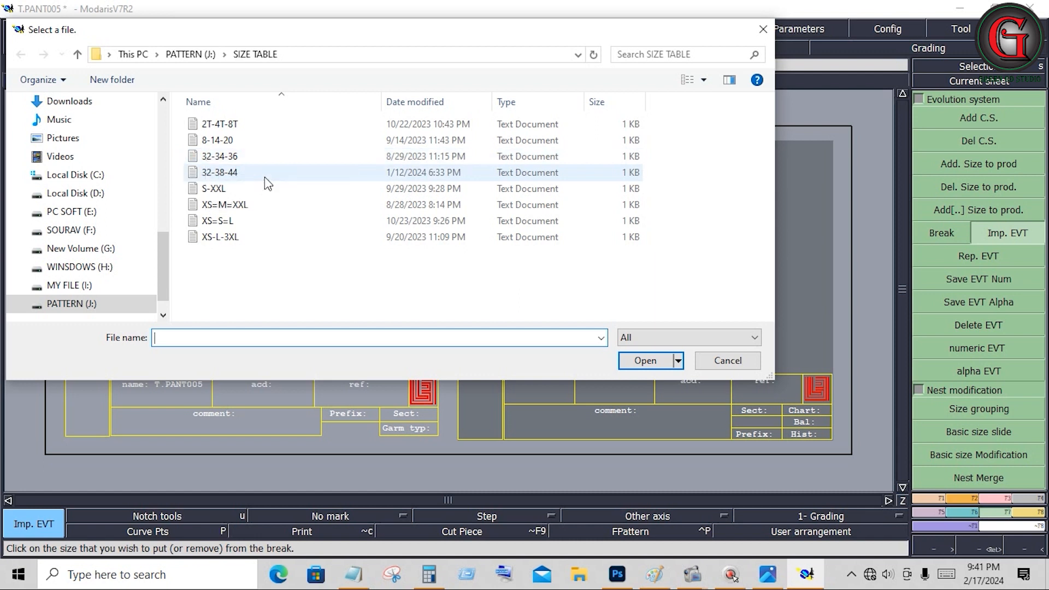
pyautogui.click(241, 159)
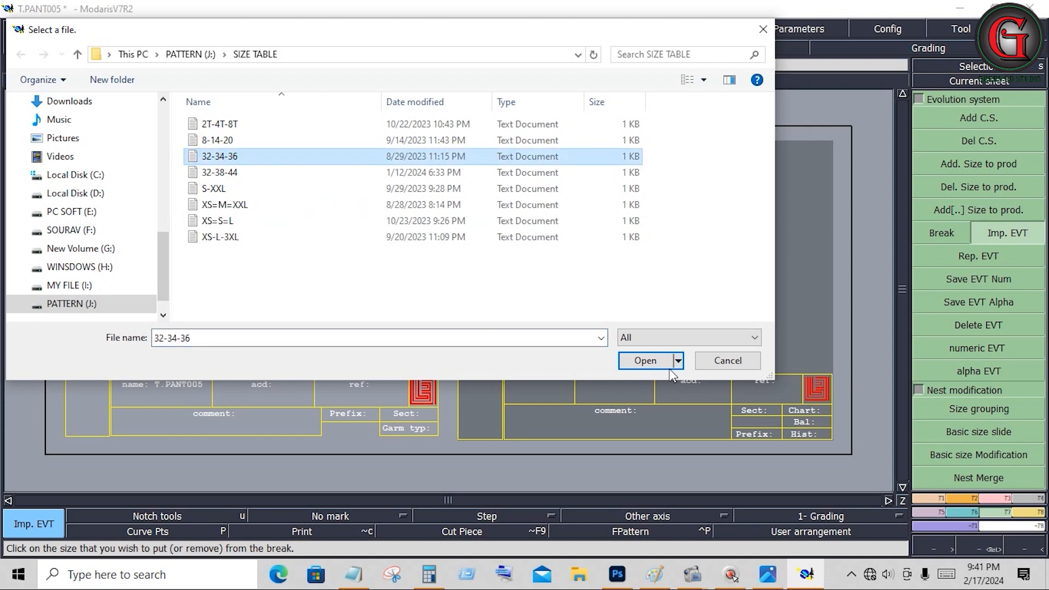
pyautogui.click(653, 362)
pyautogui.click(728, 360)
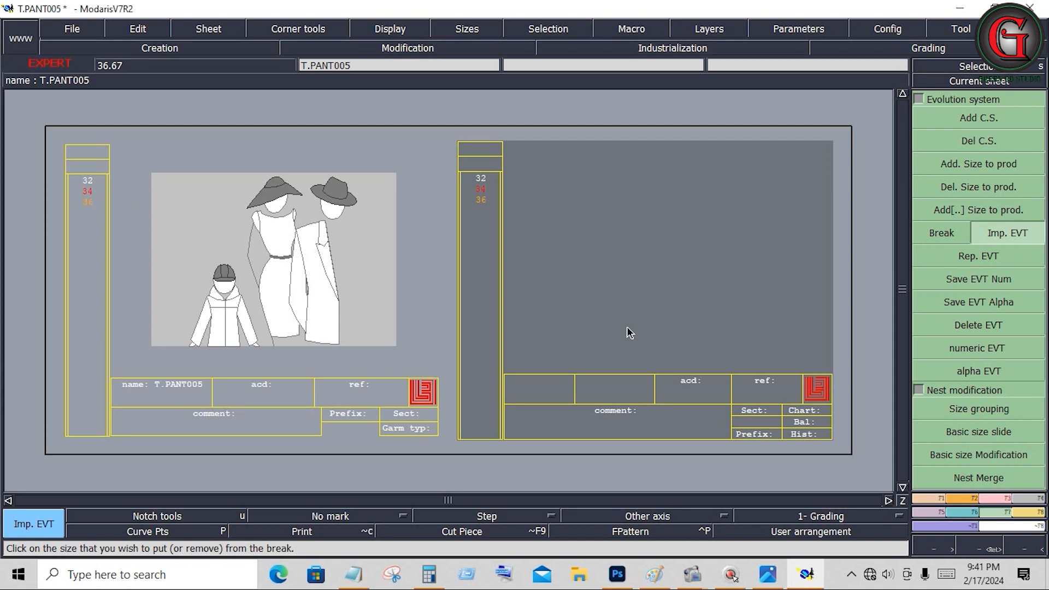
# - Save the T.PANT005 model in the save library
pyautogui.click(76, 29)
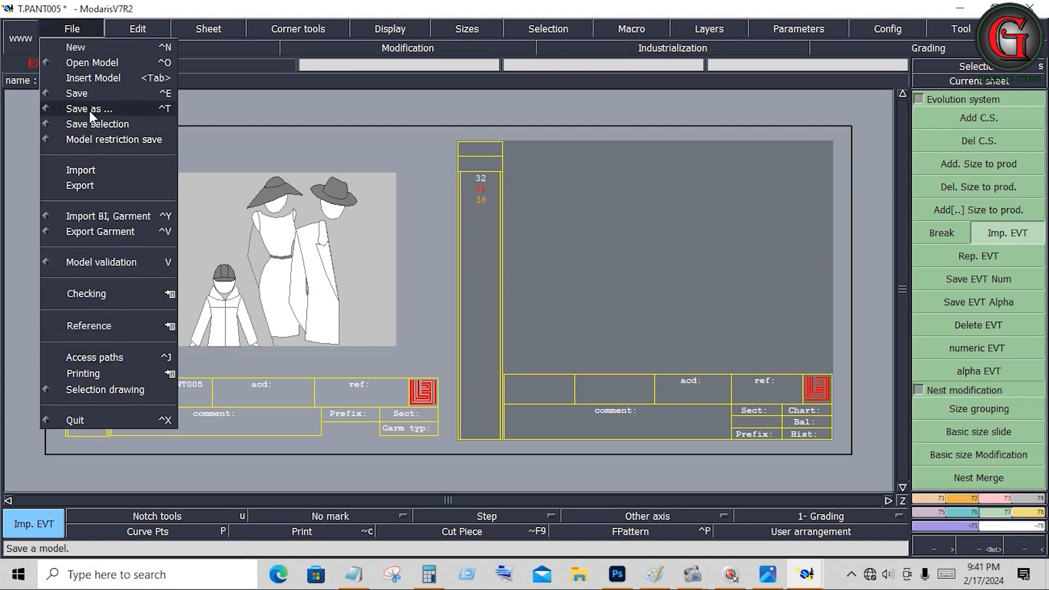
pyautogui.click(86, 93)
pyautogui.click(65, 26)
pyautogui.click(87, 92)
pyautogui.click(461, 377)
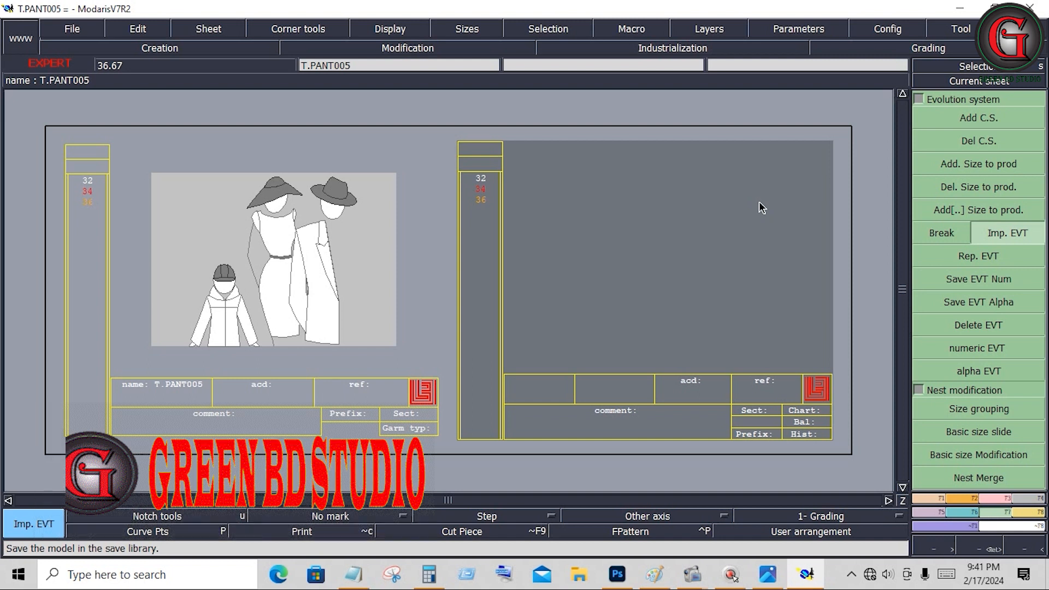
# - Draw a horizontal straight line 40 inches long on the blank T.PANT005 sheet and refit the sheet around it
pyautogui.press('Home')
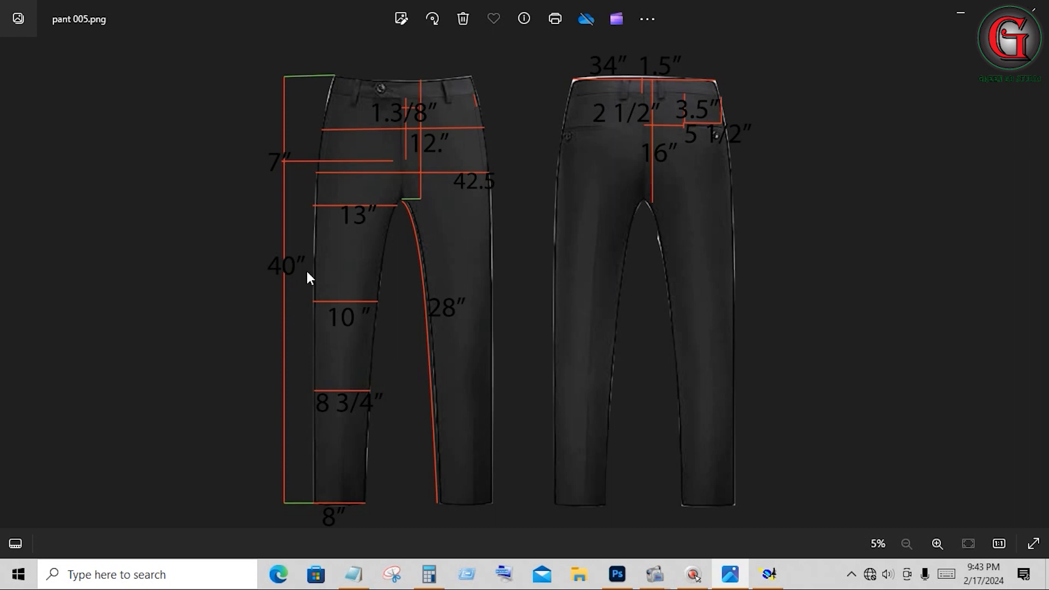
pyautogui.click(767, 574)
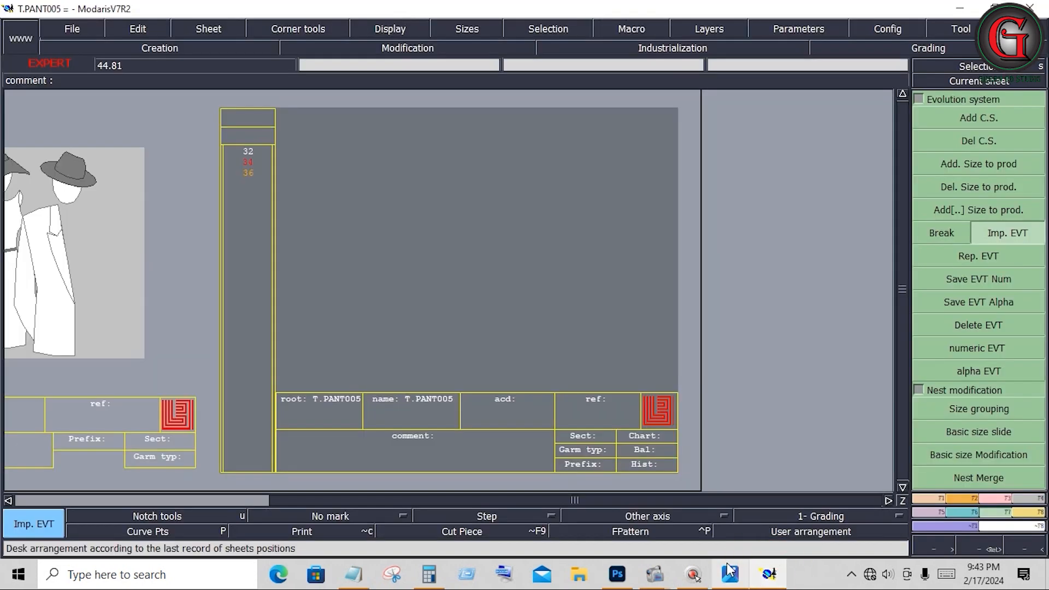
pyautogui.click(928, 498)
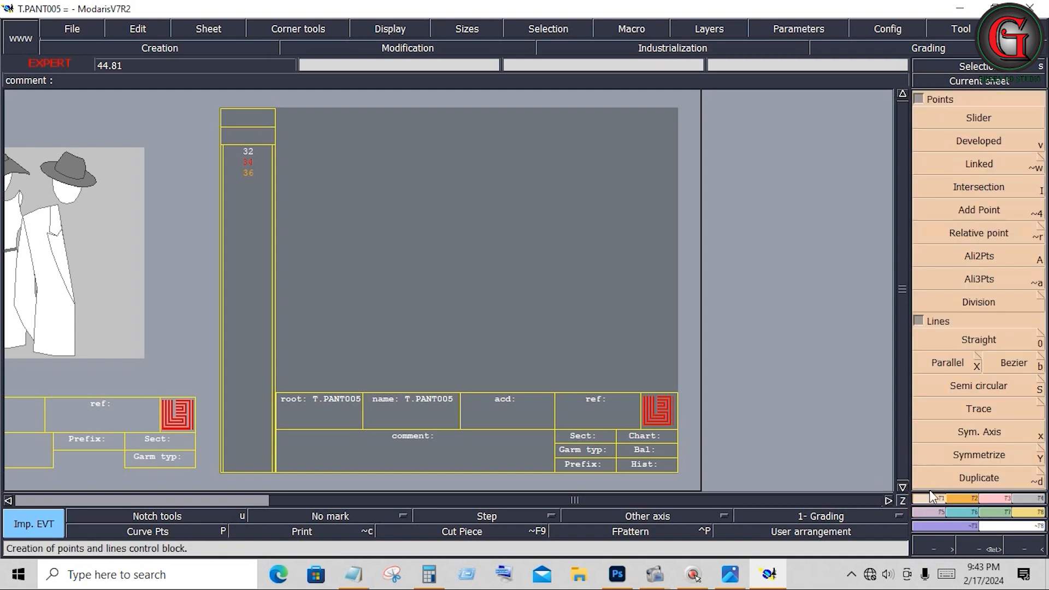
pyautogui.click(1008, 365)
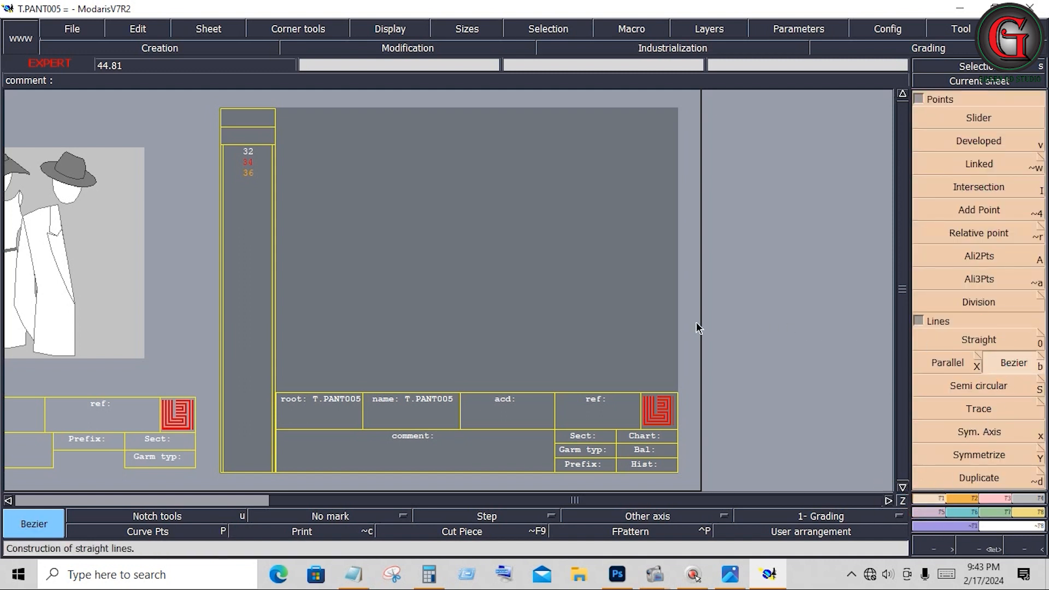
pyautogui.click(651, 333)
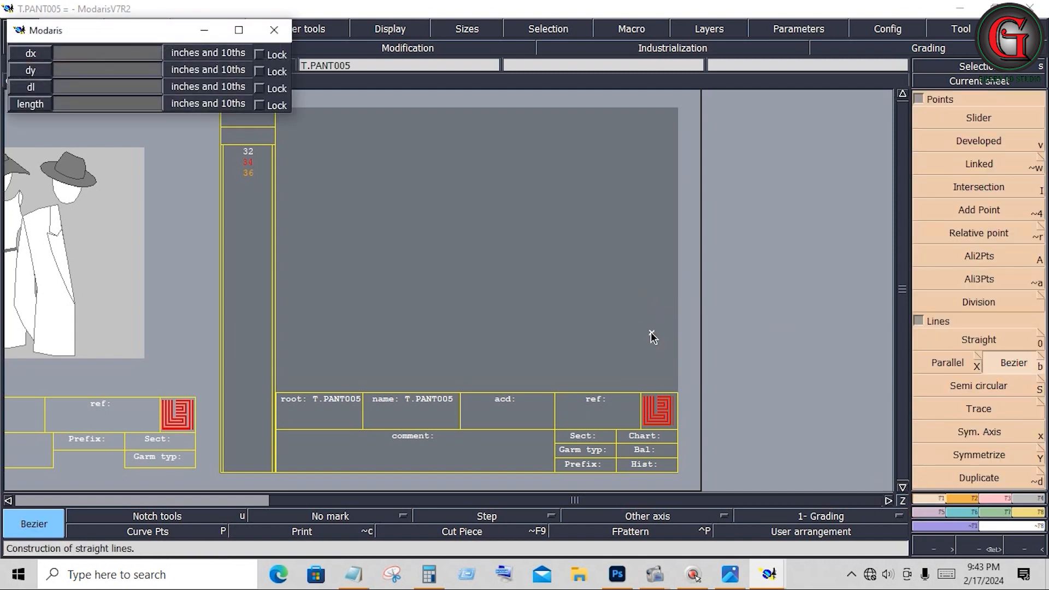
pyautogui.click(102, 88)
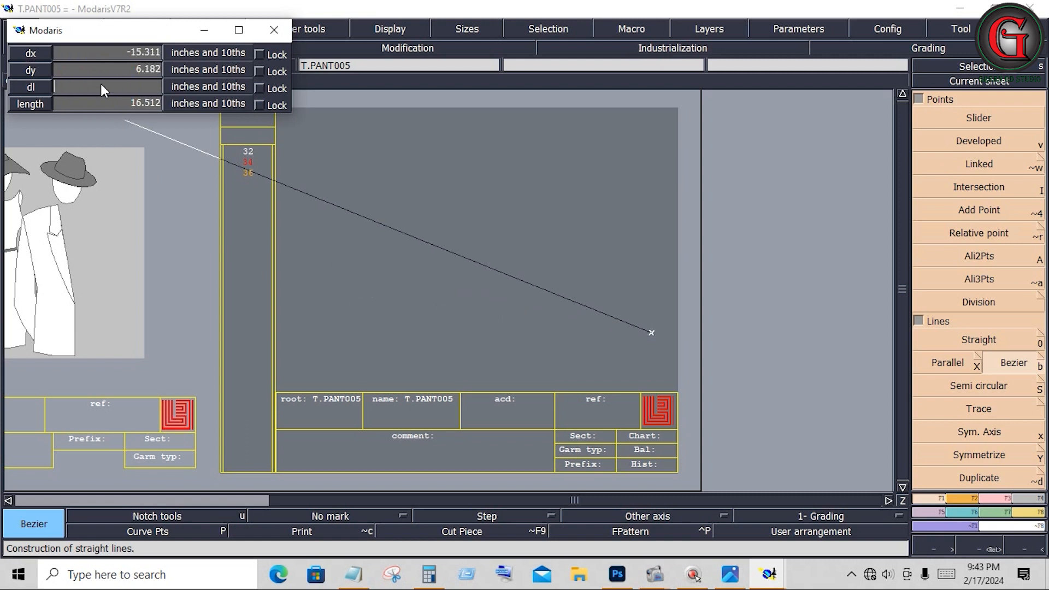
pyautogui.write('40')
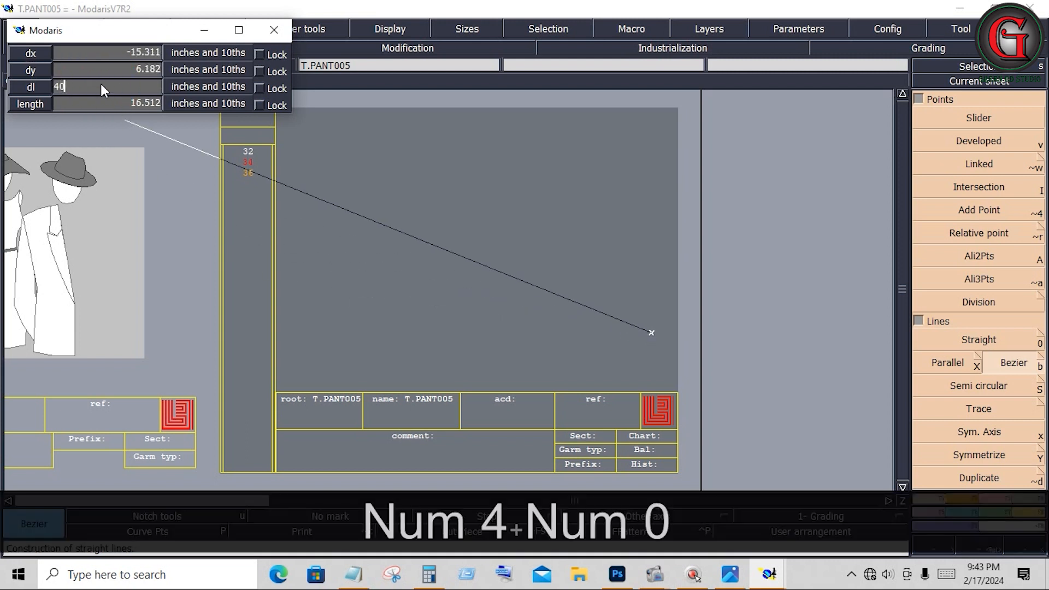
pyautogui.press('Return')
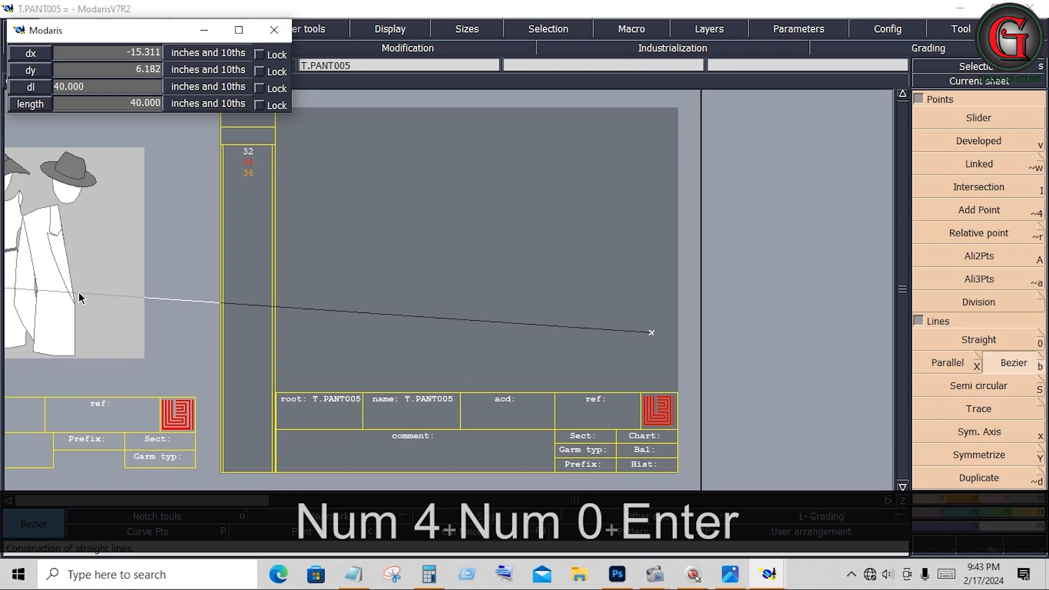
pyautogui.press('ctrl')
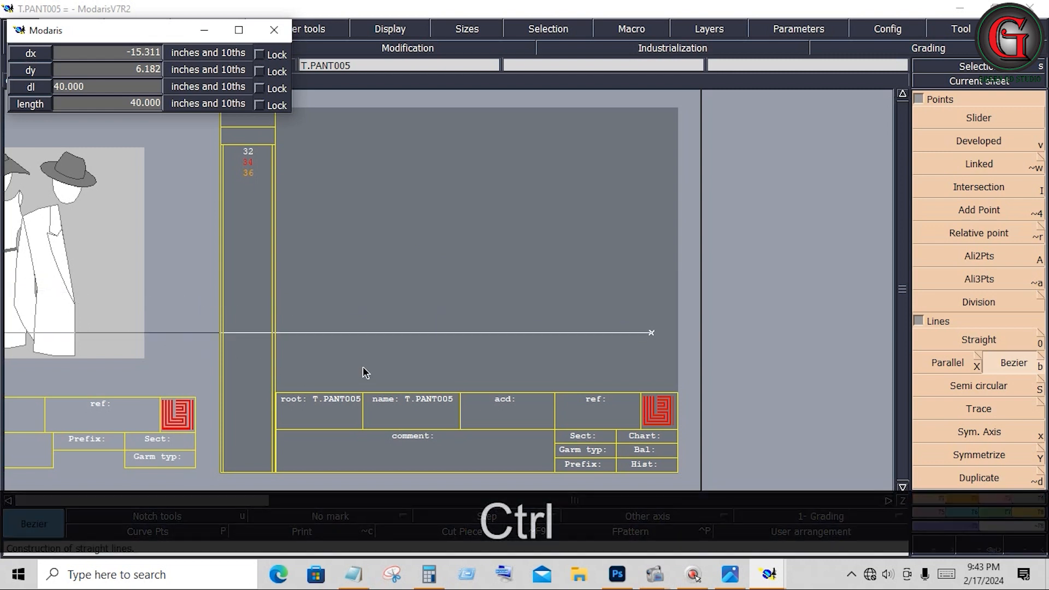
pyautogui.keyDown('ctrl'); pyautogui.click(363, 367); pyautogui.keyUp('ctrl')
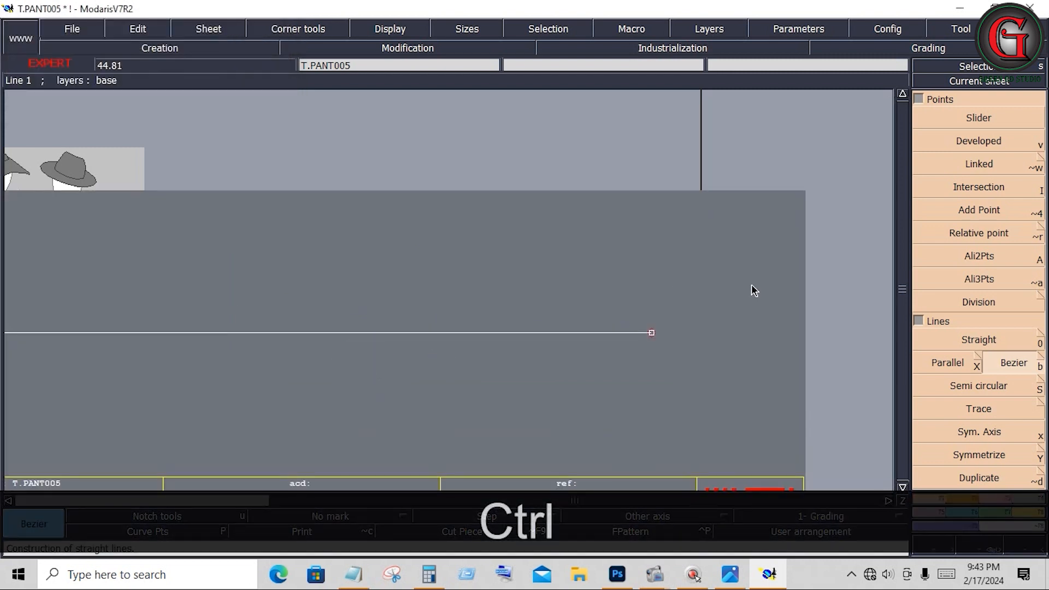
pyautogui.press('j')
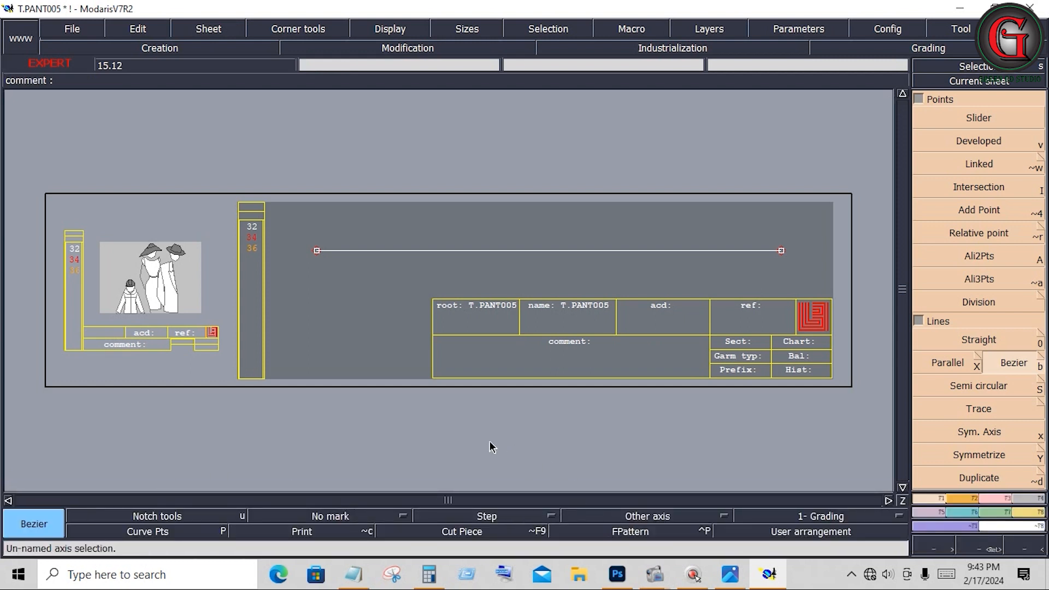
pyautogui.press('j')
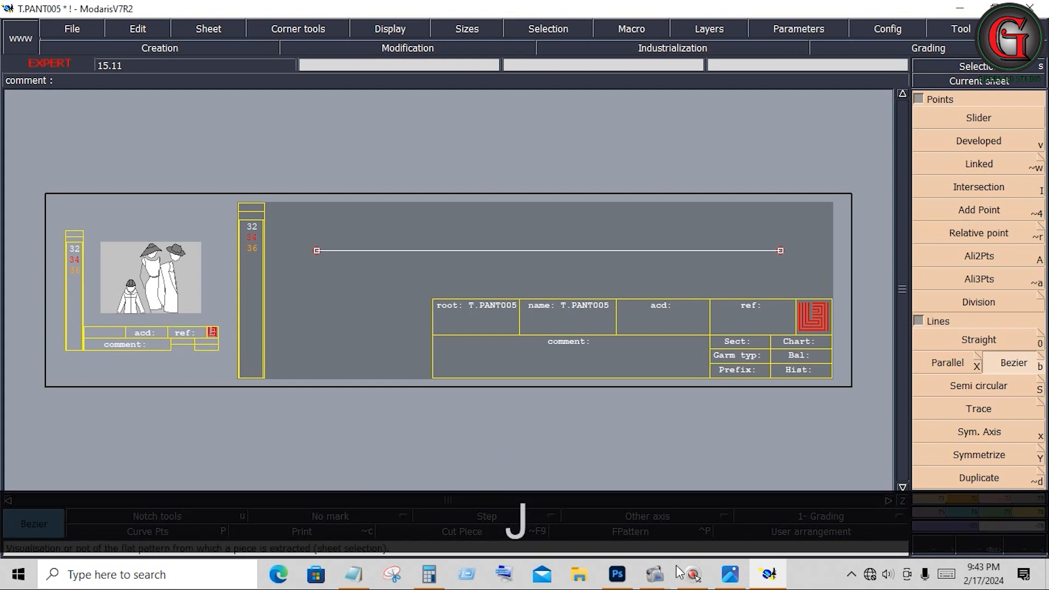
pyautogui.click(695, 576)
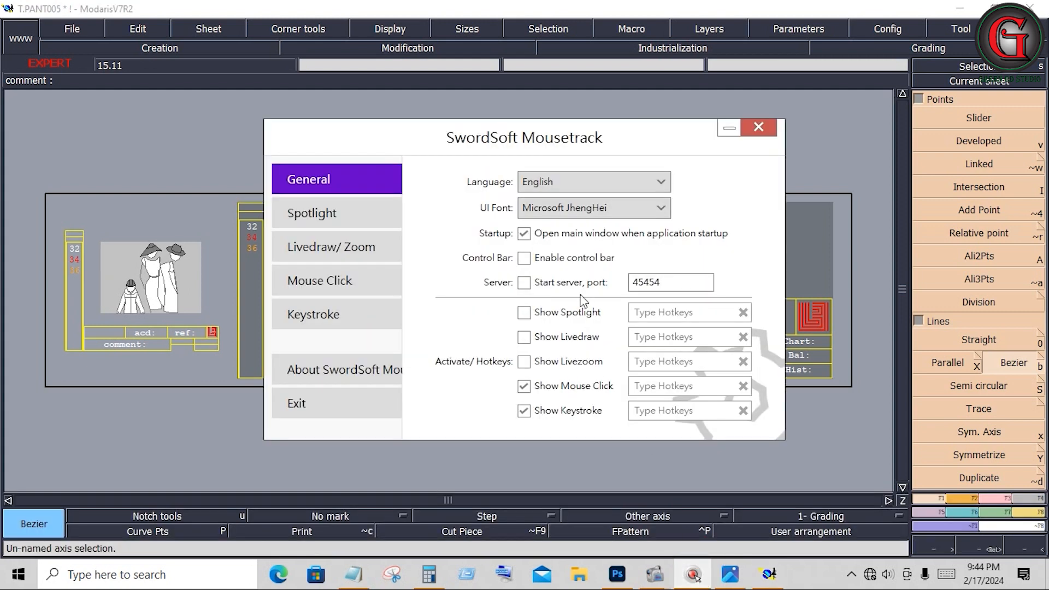
pyautogui.click(757, 130)
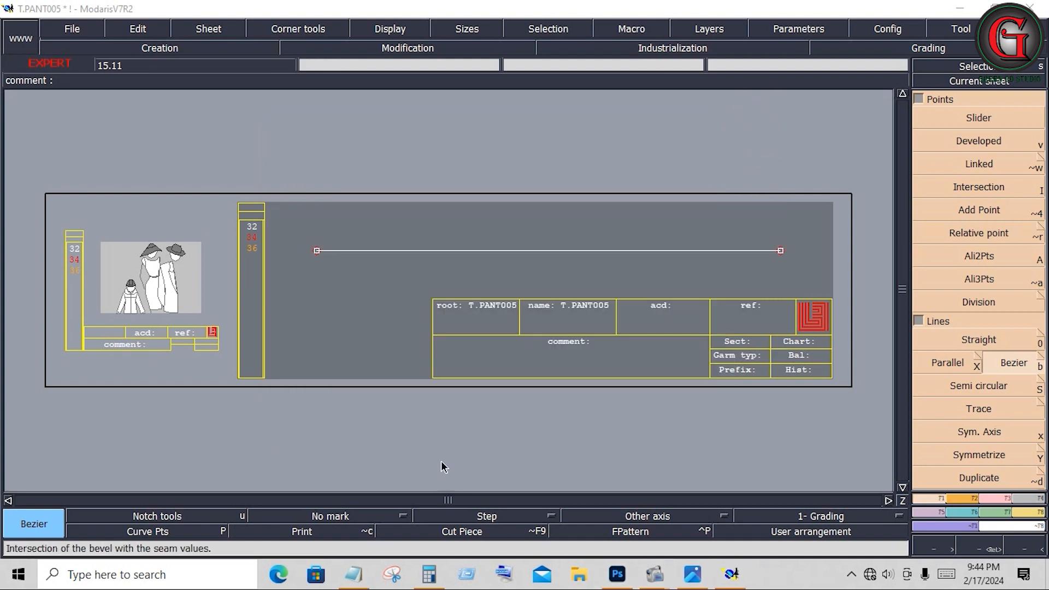
# - Place a developed point on the horizontal line at a curve length of 12 inches from its right end
pyautogui.press('h')
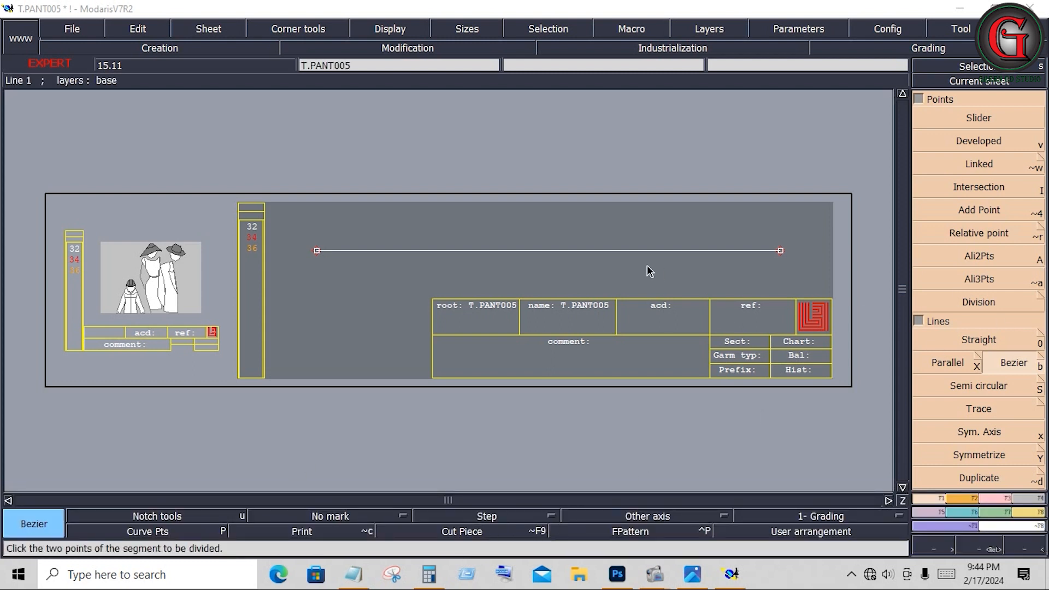
pyautogui.press('Home')
pyautogui.hotkey('alt', 'Tab')
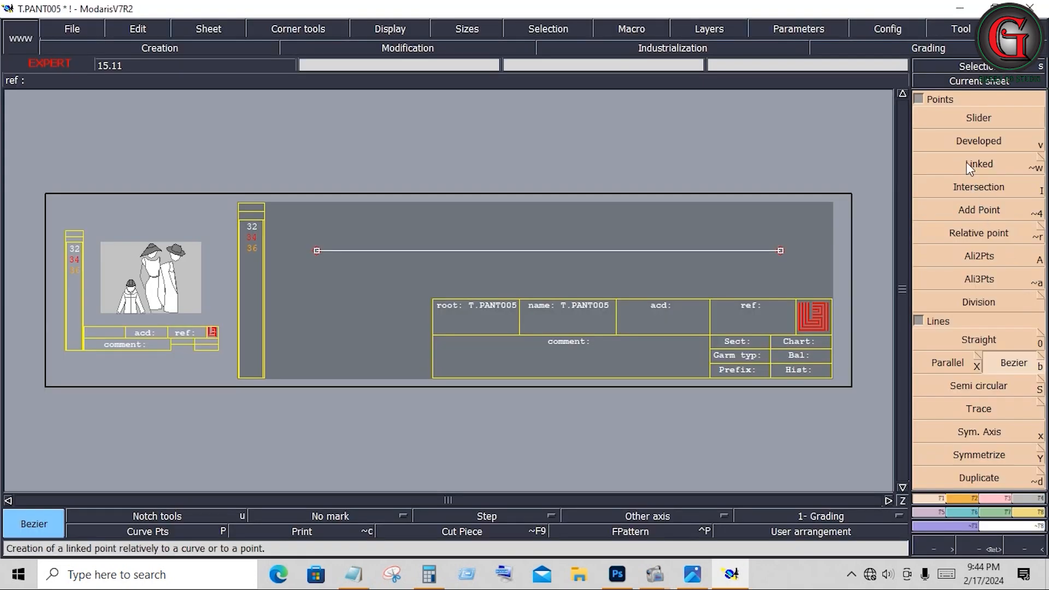
pyautogui.click(967, 143)
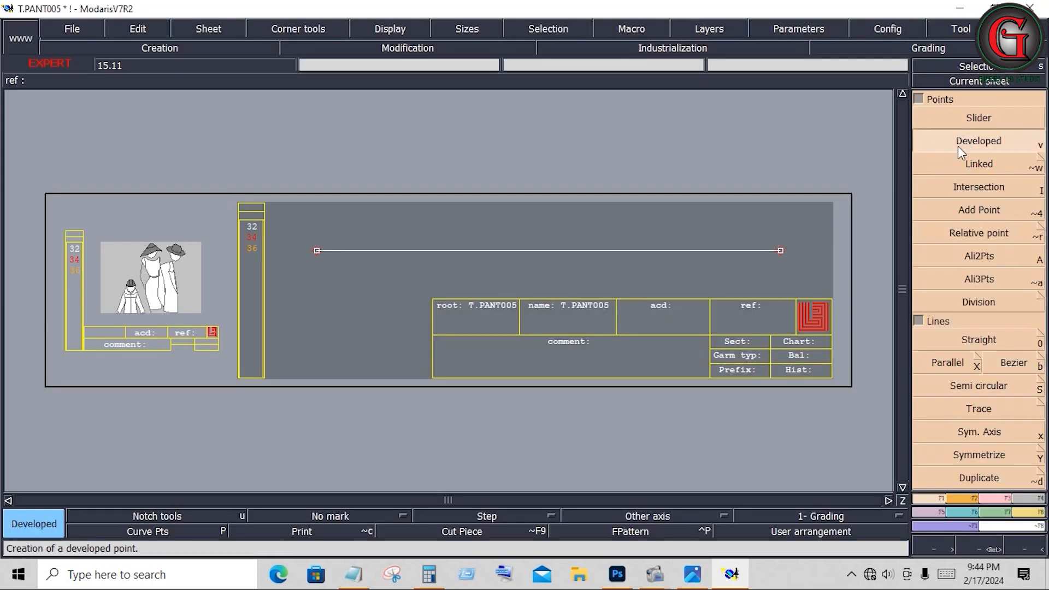
pyautogui.click(780, 252)
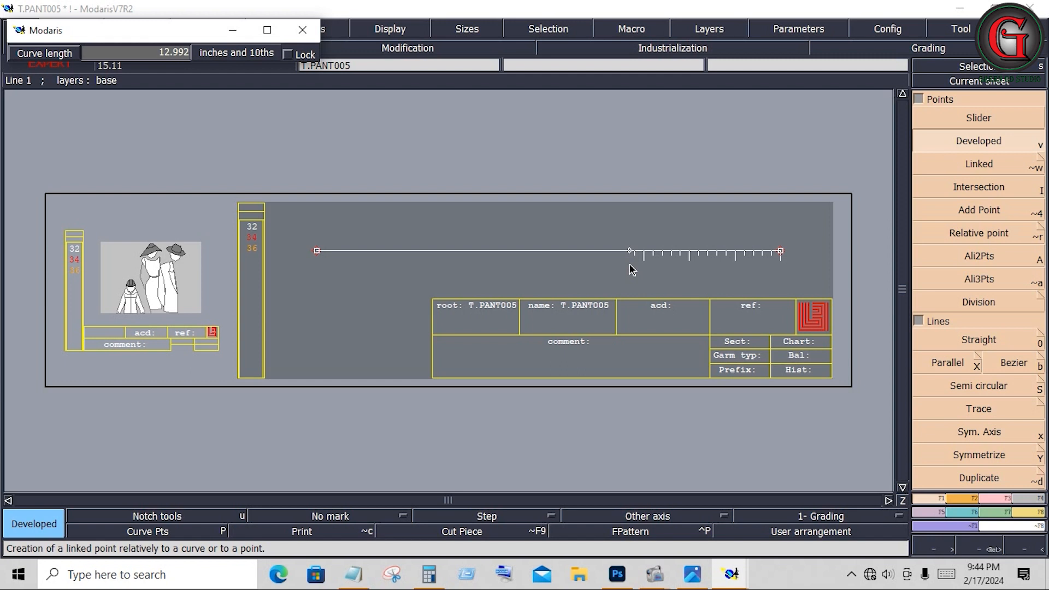
pyautogui.press('Down')
pyautogui.write('12')
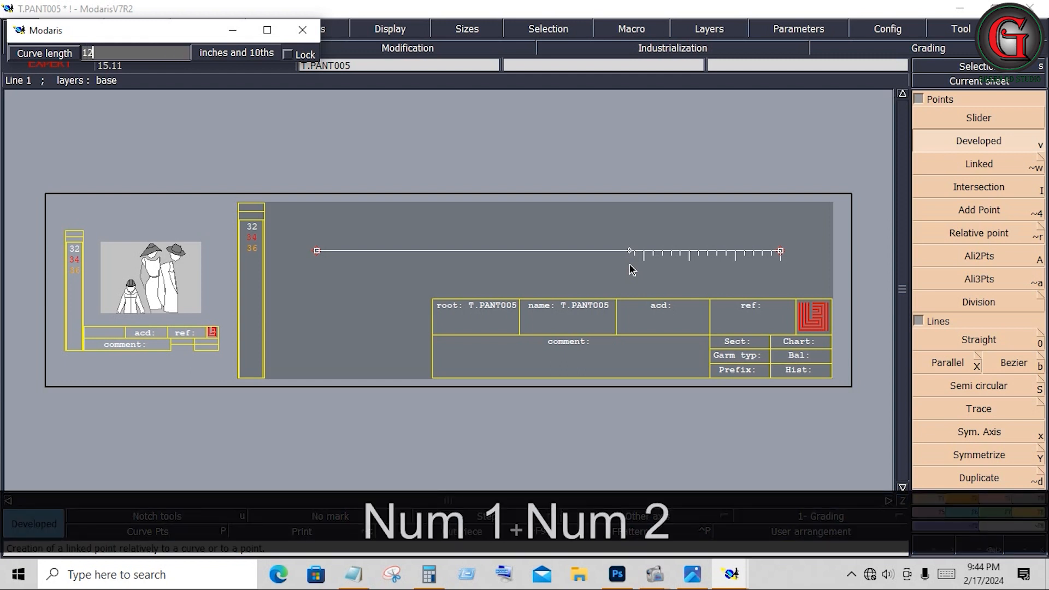
pyautogui.press('Return')
# - Insert the developed point into the horizontal line as a point of the curve
pyautogui.click(988, 498)
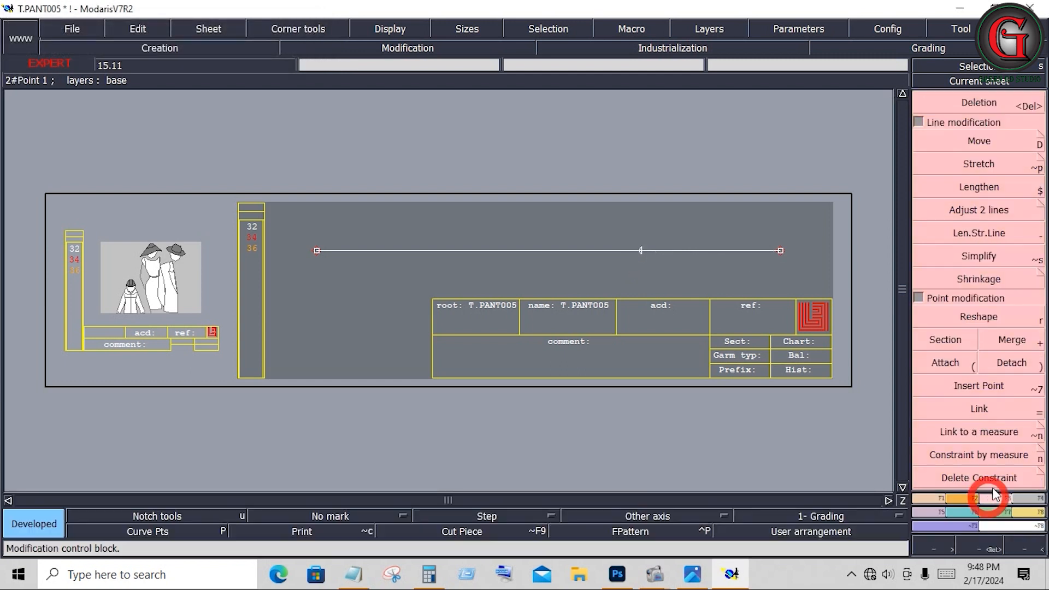
pyautogui.click(985, 389)
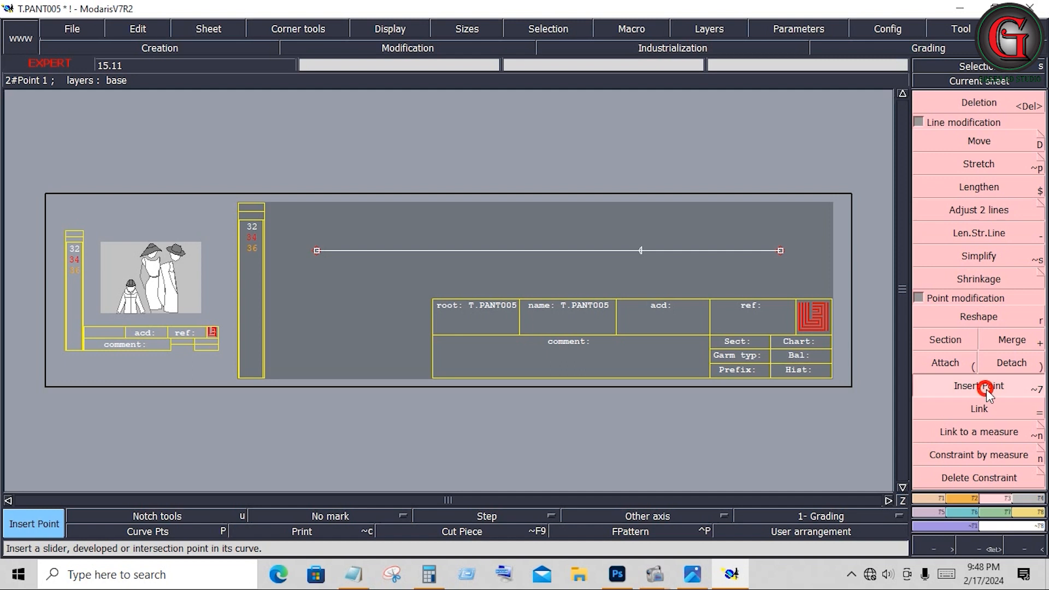
pyautogui.click(641, 251)
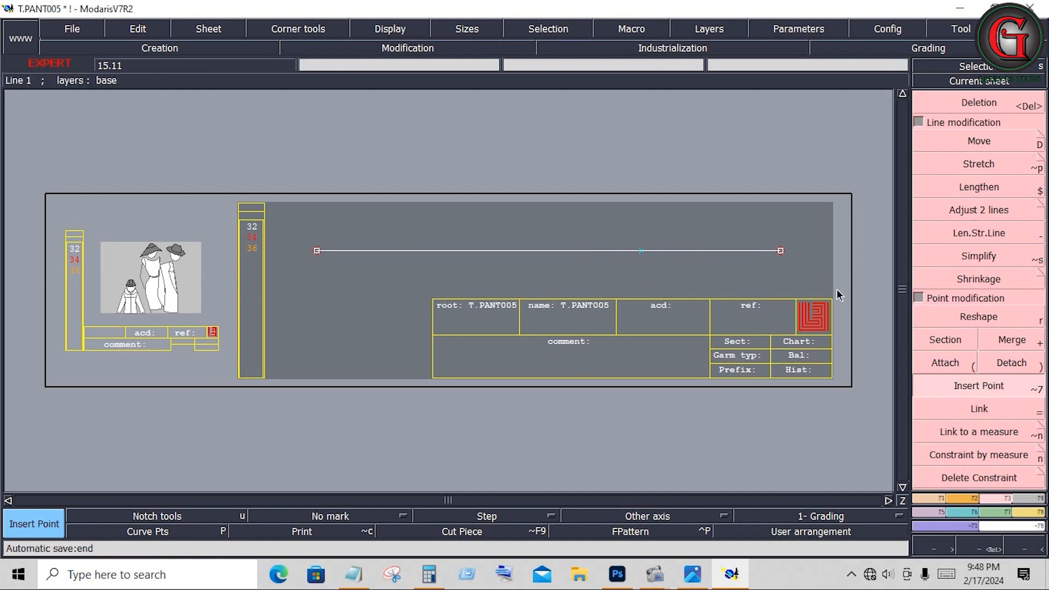
# - Check the pant 005 measurements and draw a vertical straight line 13.25 inches long upward from the inserted point
pyautogui.click(927, 497)
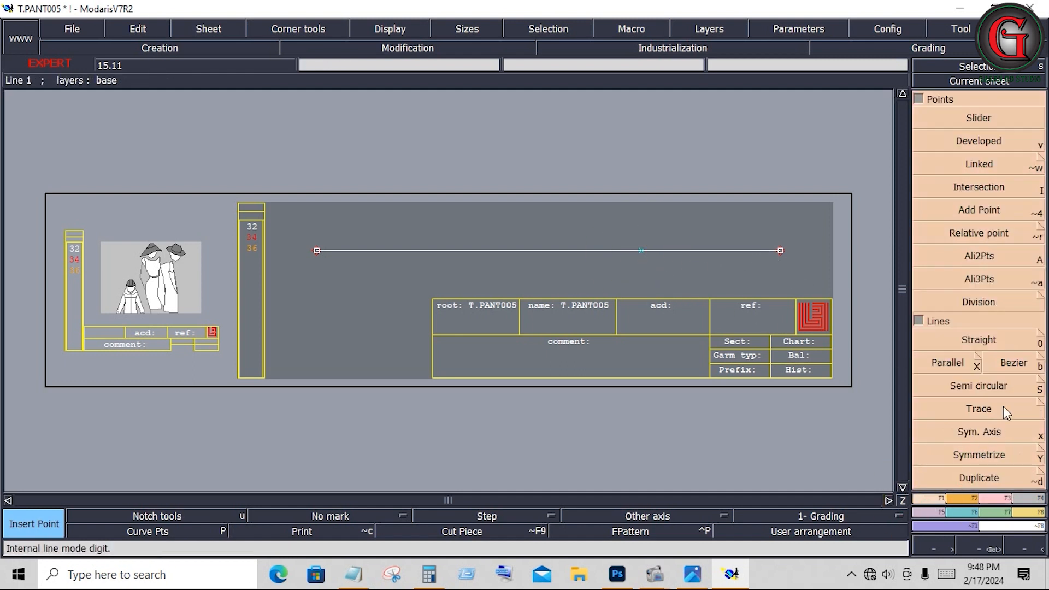
pyautogui.click(1018, 365)
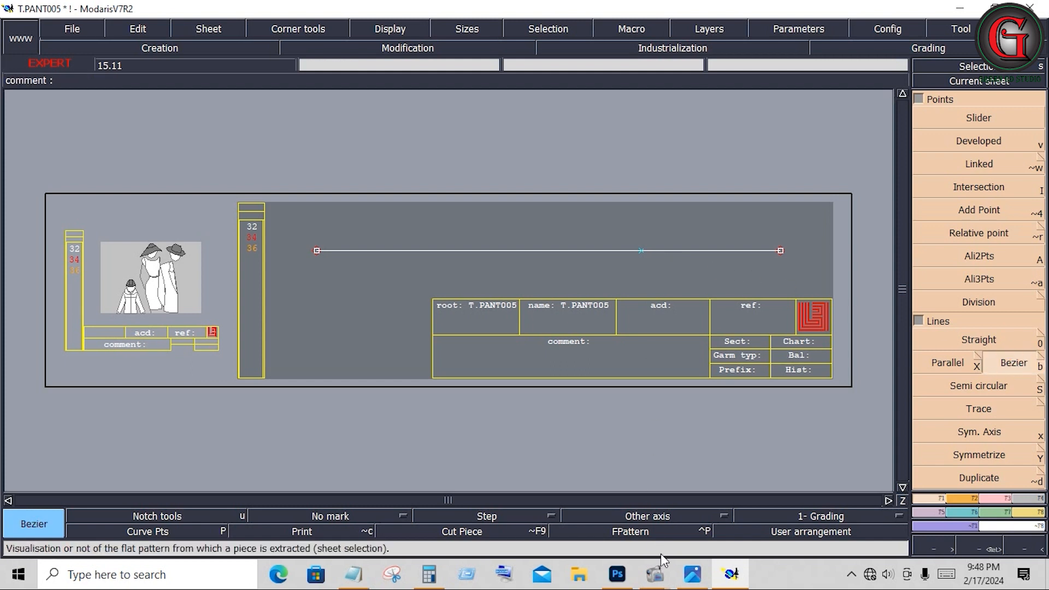
pyautogui.click(691, 574)
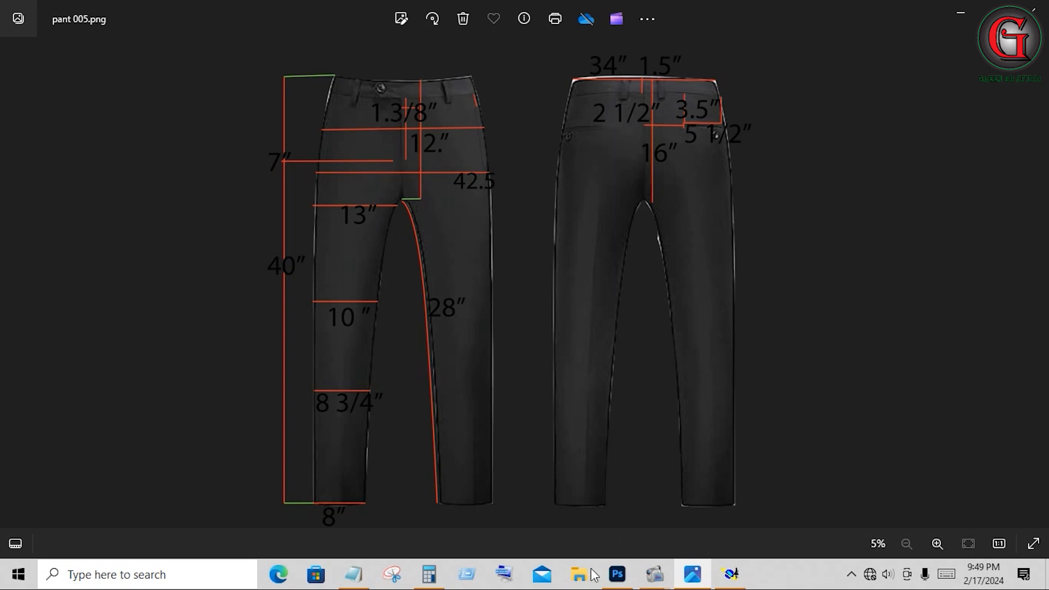
pyautogui.click(731, 574)
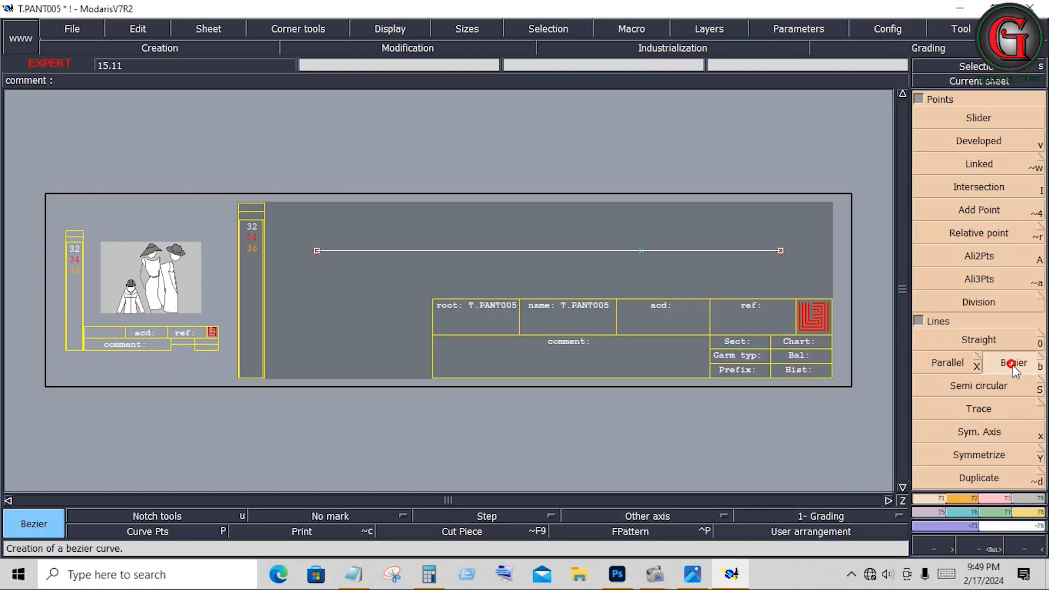
pyautogui.click(640, 251)
pyautogui.click(98, 86)
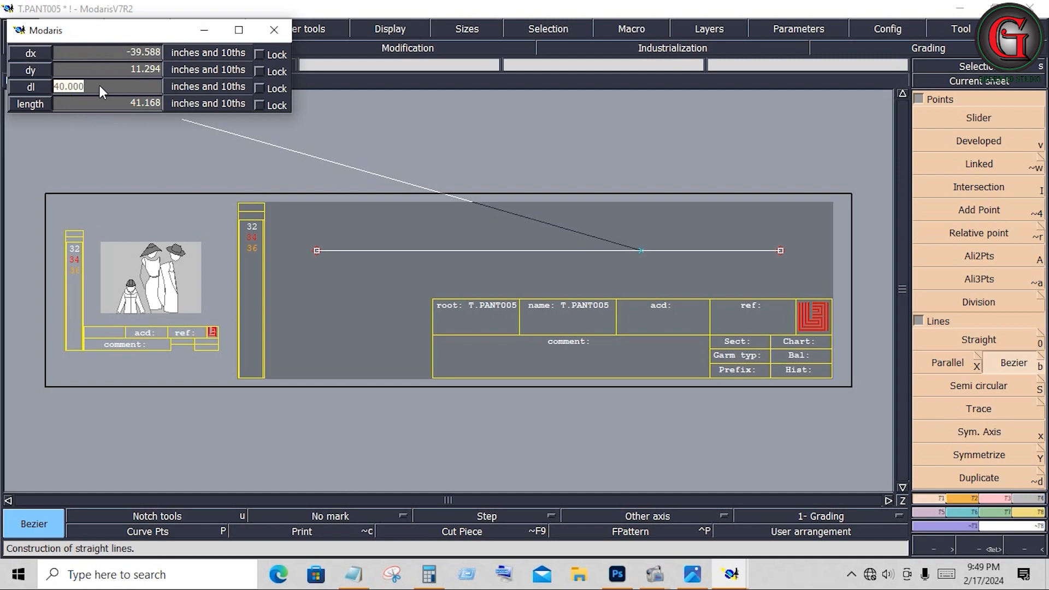
pyautogui.write('1')
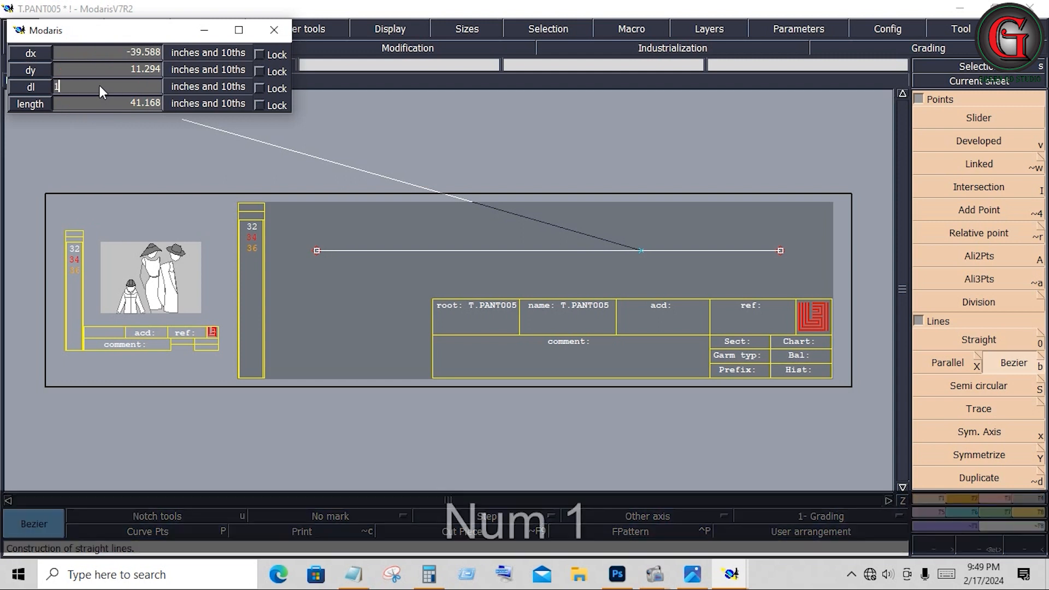
pyautogui.write('3.25')
pyautogui.press('Return')
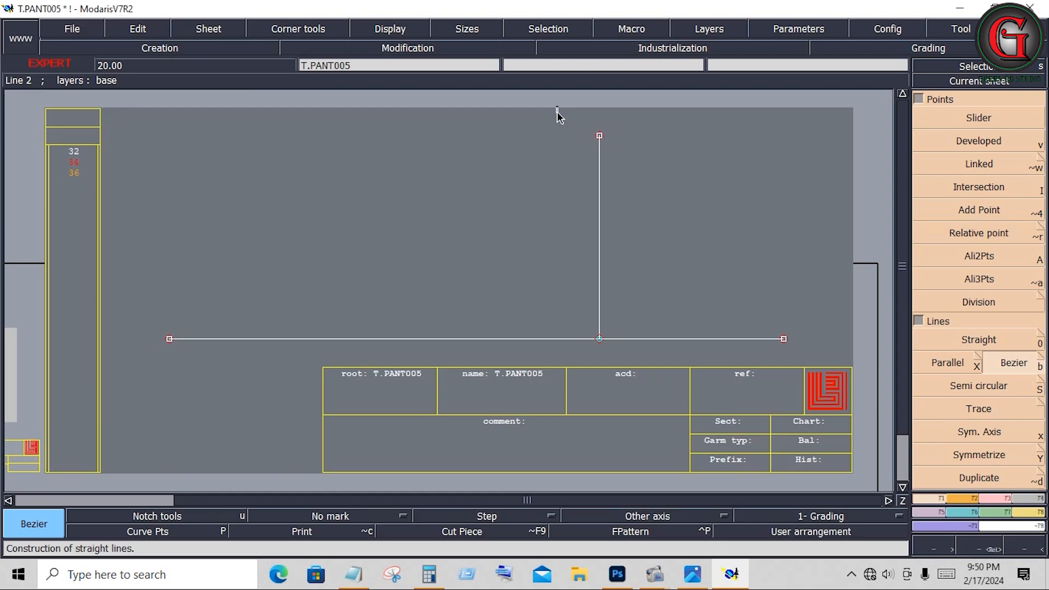
# - Lengthen the vertical straight line upward from its top end by 1.375 inches
pyautogui.moveTo(624, 263); pyautogui.dragTo(628, 301)
pyautogui.moveTo(566, 100); pyautogui.dragTo(655, 306)
pyautogui.click(1002, 499)
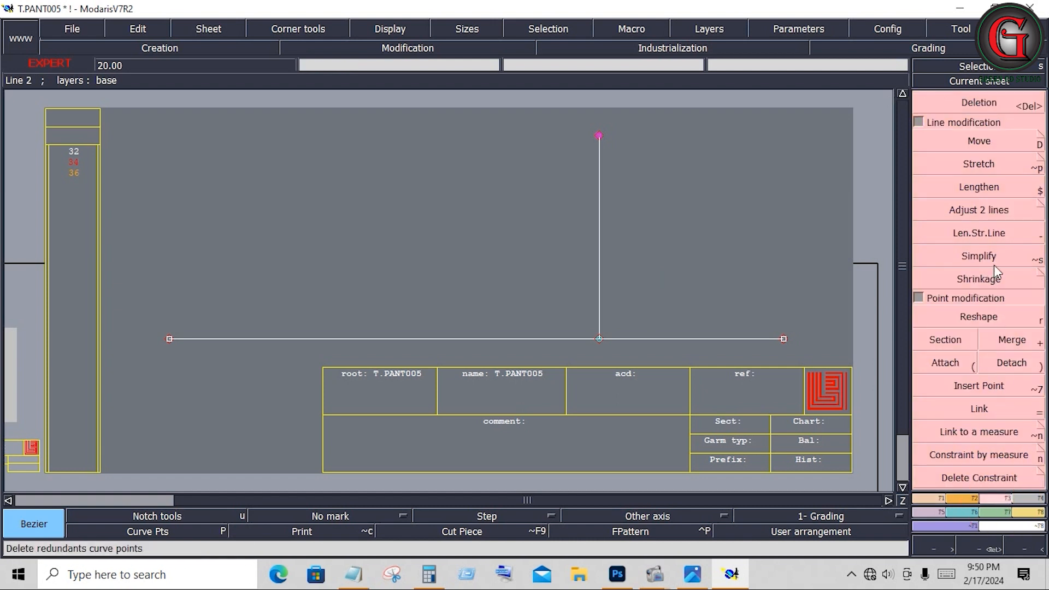
pyautogui.click(985, 236)
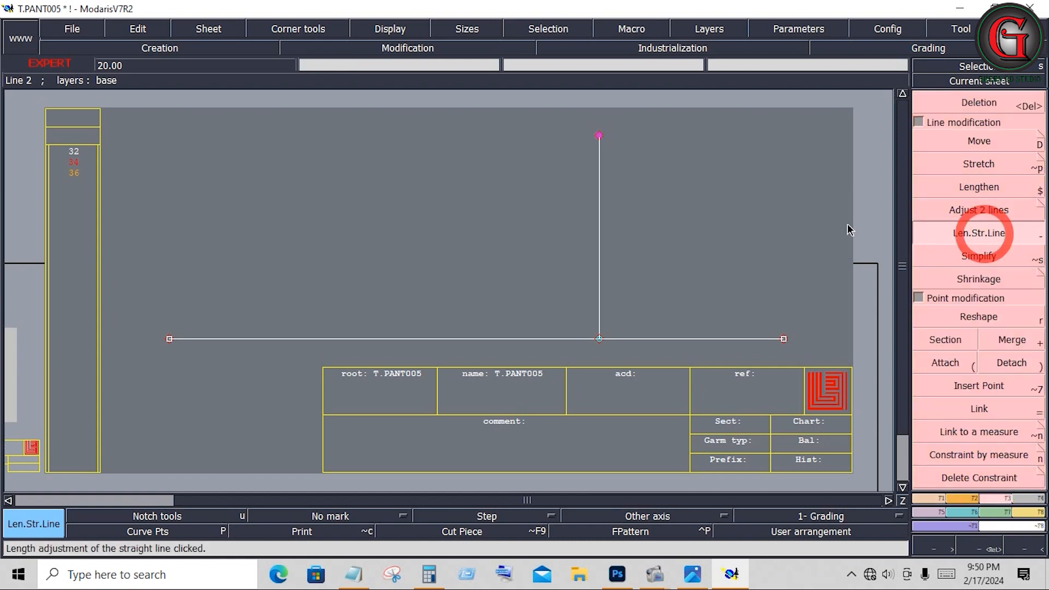
pyautogui.click(599, 136)
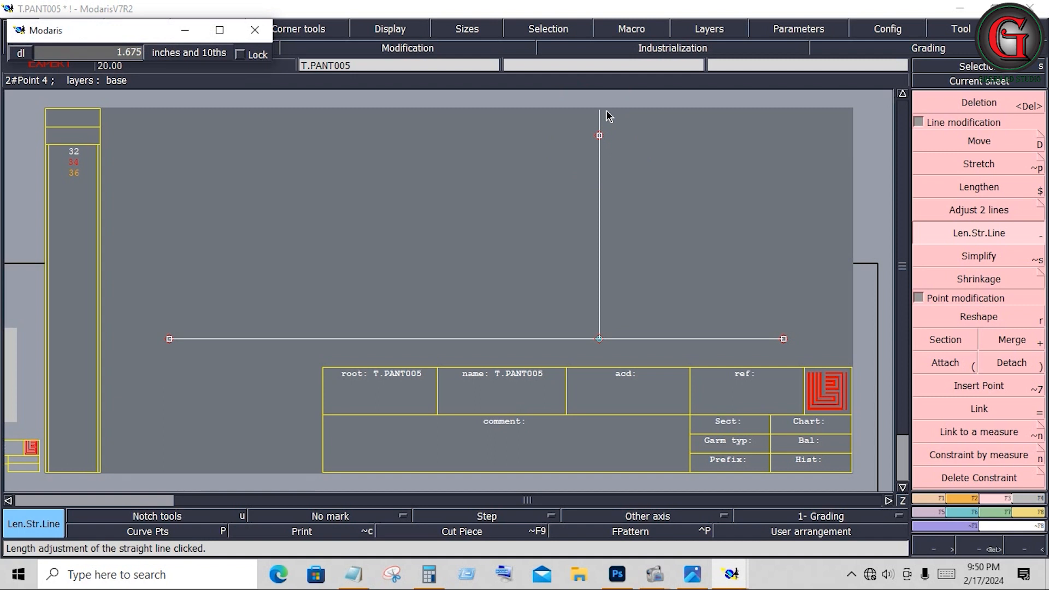
pyautogui.press('Down')
pyautogui.write('1')
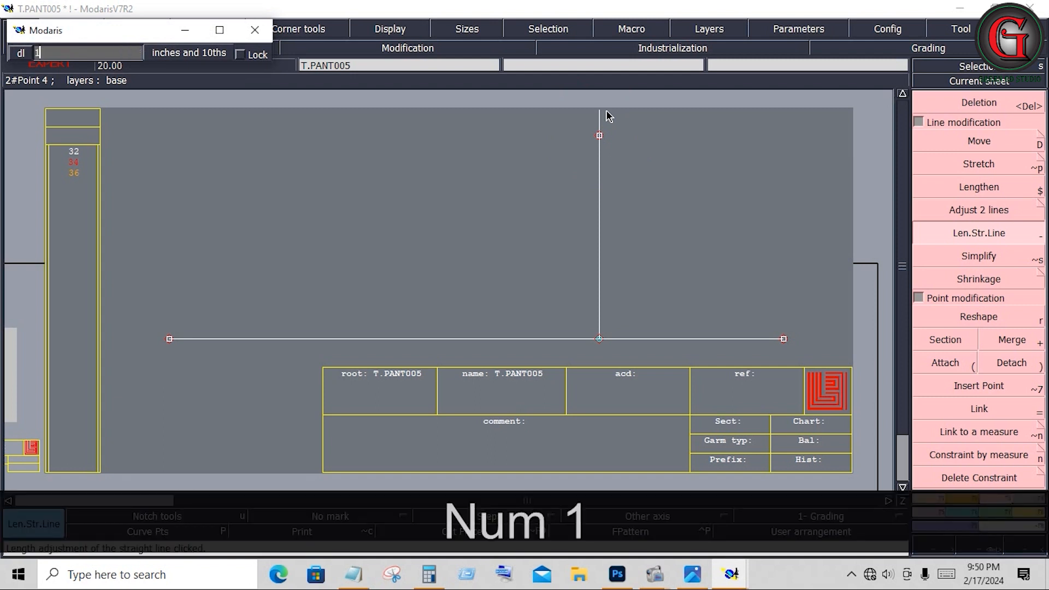
pyautogui.write('.375')
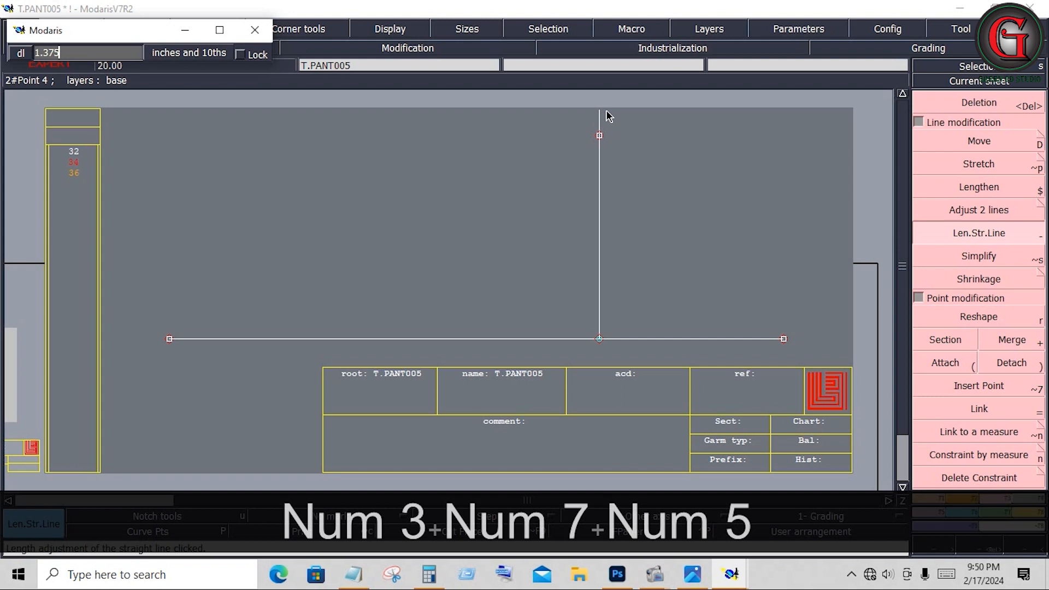
pyautogui.hotkey('ctrl', 'z')
# - Place a developed point at a curve length of -1.375 inches below the vertical line's former top end and insert it into the line
pyautogui.click(952, 142)
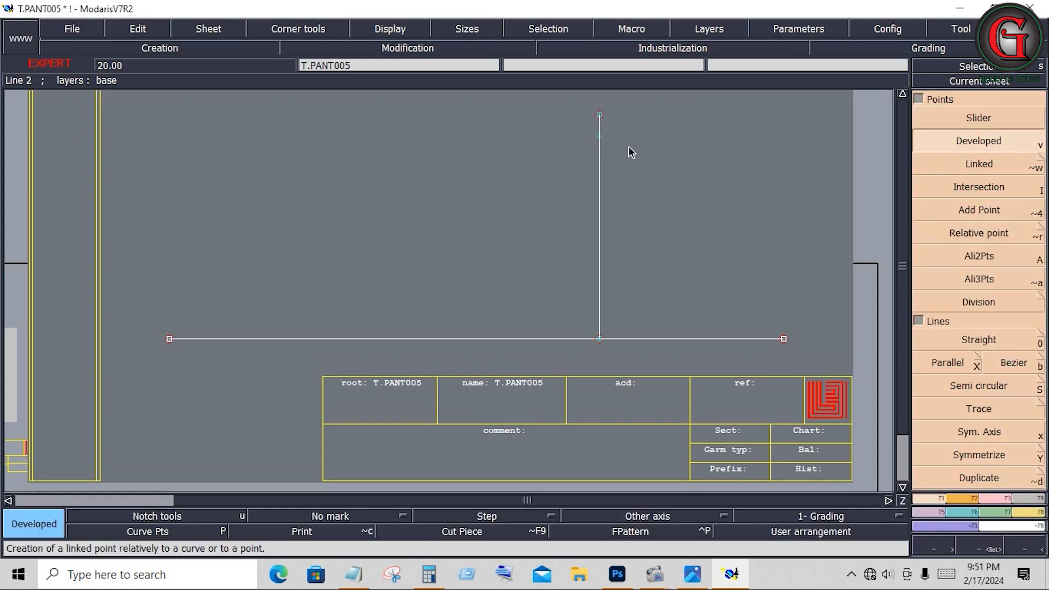
pyautogui.click(599, 136)
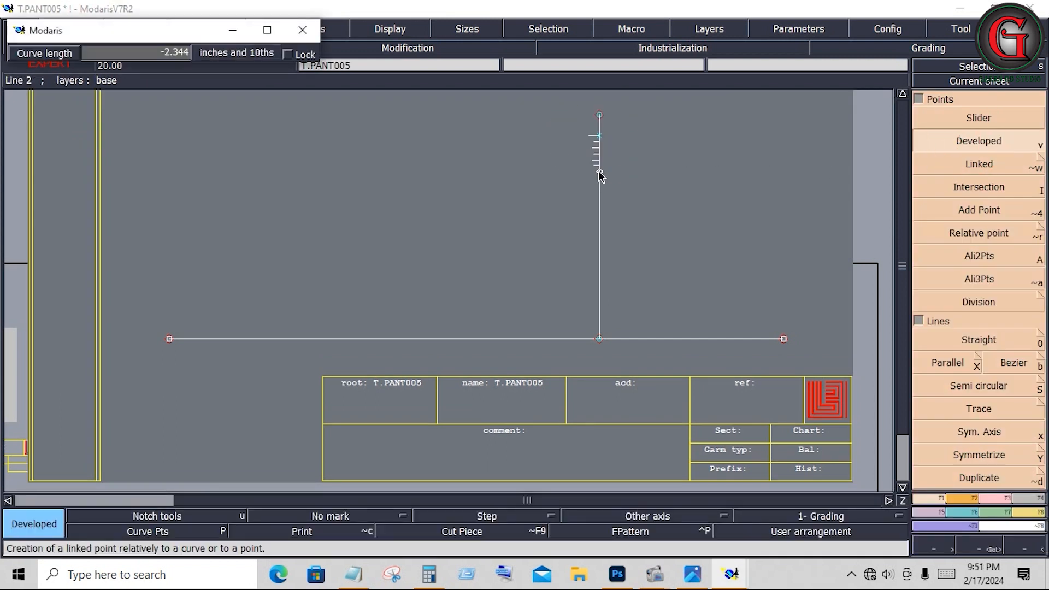
pyautogui.press('Down')
pyautogui.write('-')
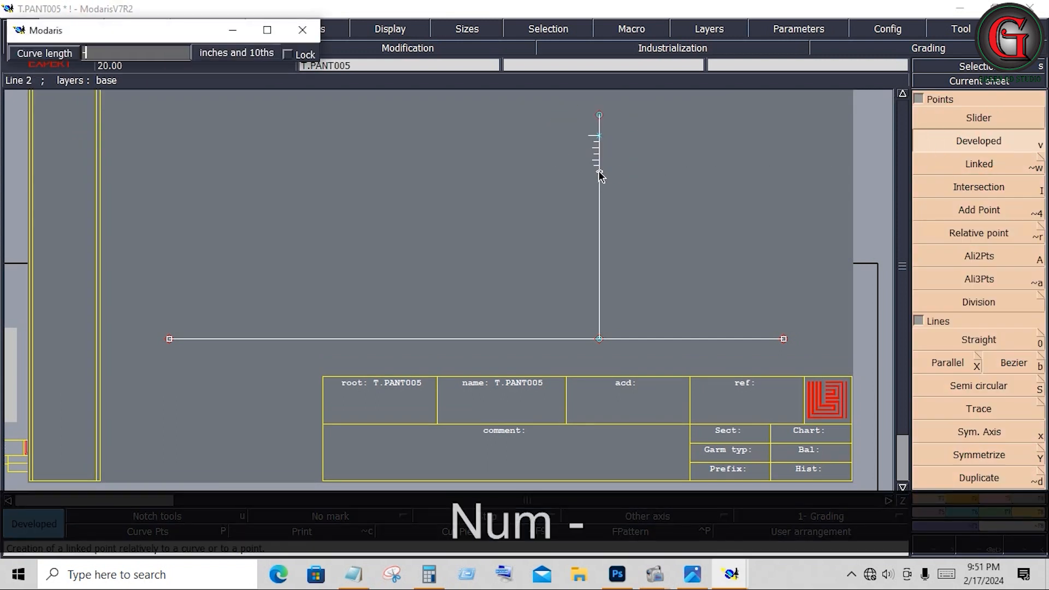
pyautogui.write('1.375')
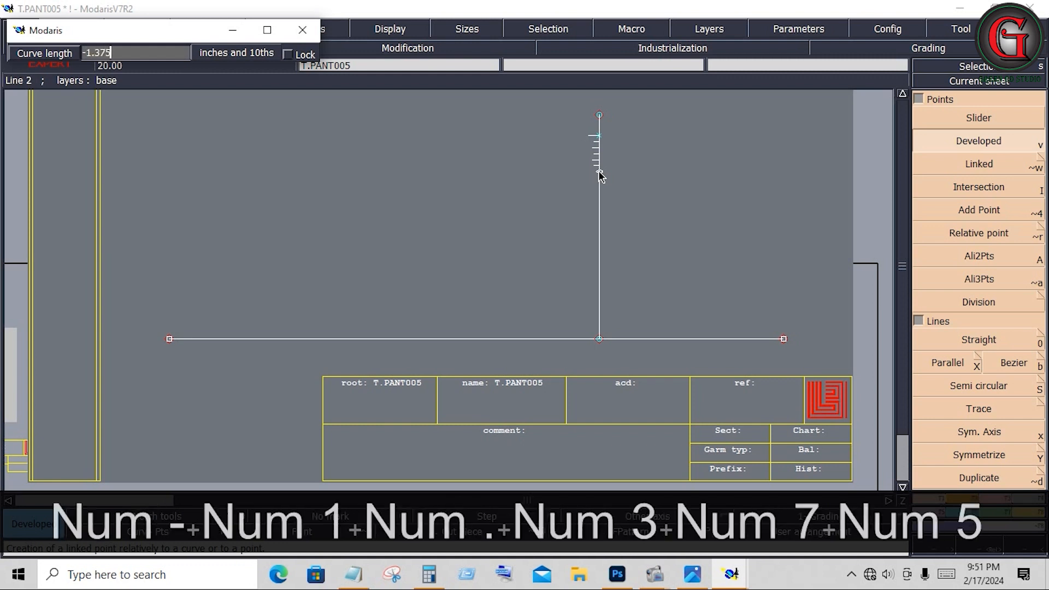
pyautogui.press('Return')
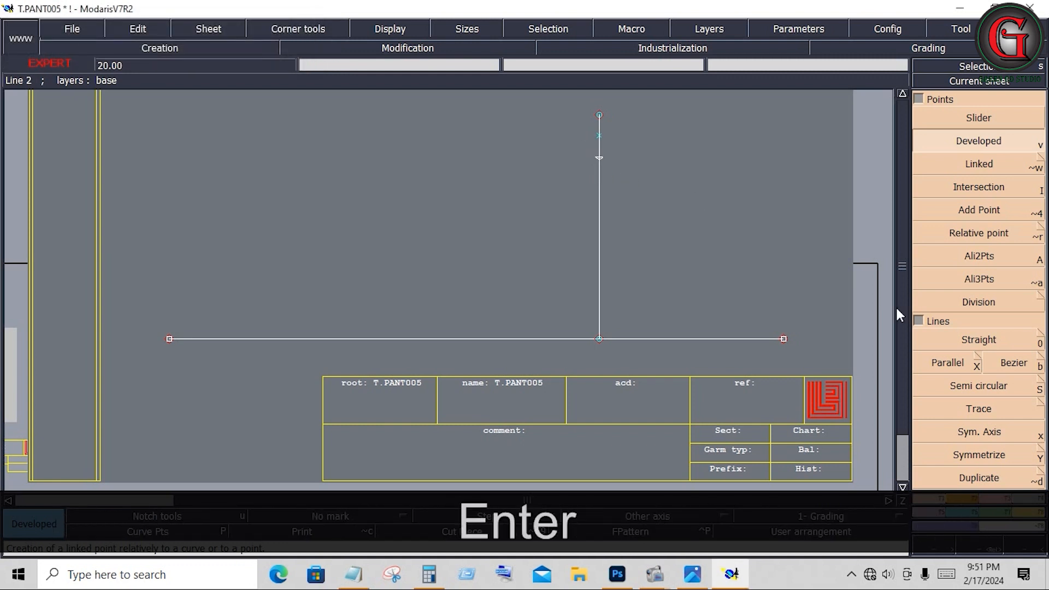
pyautogui.click(992, 498)
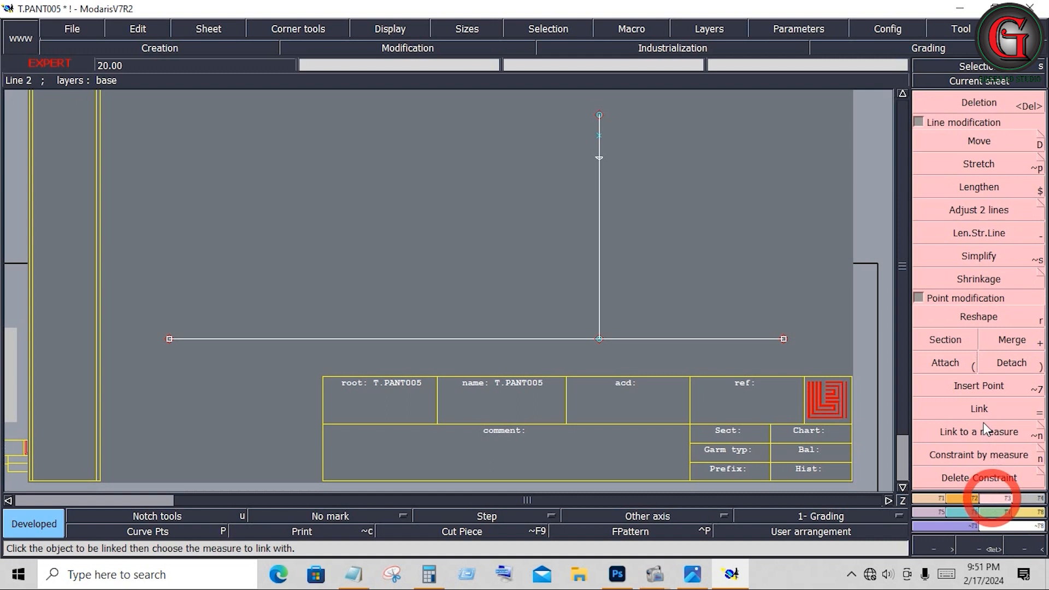
pyautogui.click(978, 386)
pyautogui.click(599, 157)
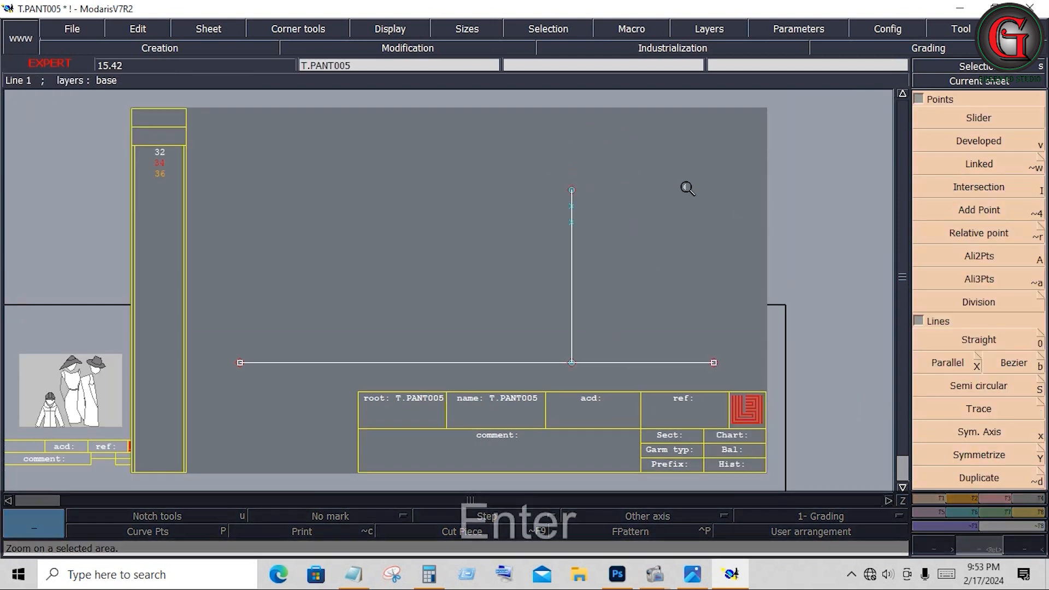
# - Place a developed point at a curve length of -1 inch below the lowest marked point on the upper vertical line and insert it
pyautogui.moveTo(539, 164); pyautogui.dragTo(738, 376)
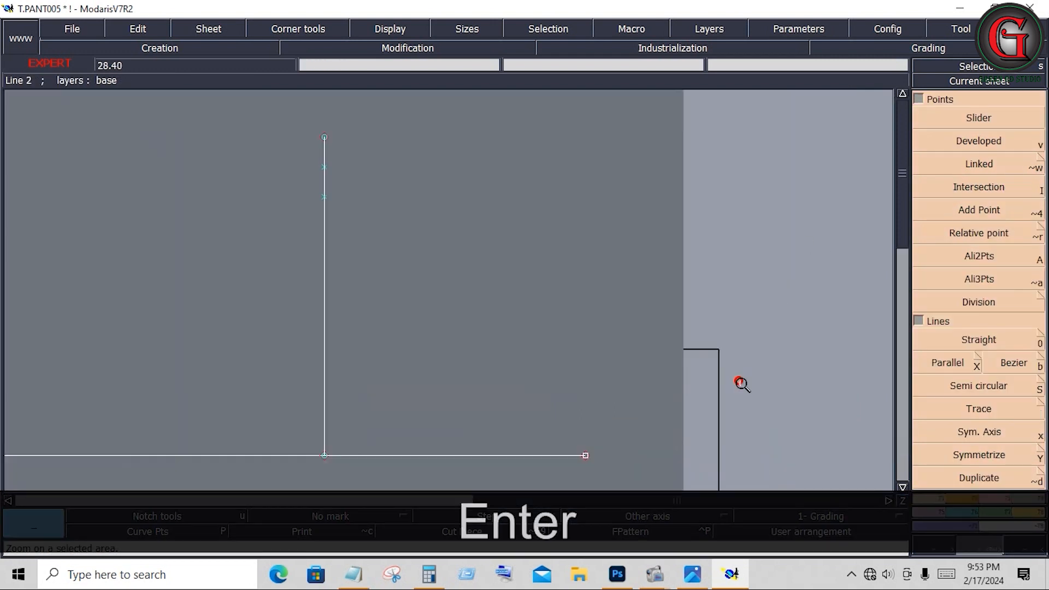
pyautogui.click(976, 144)
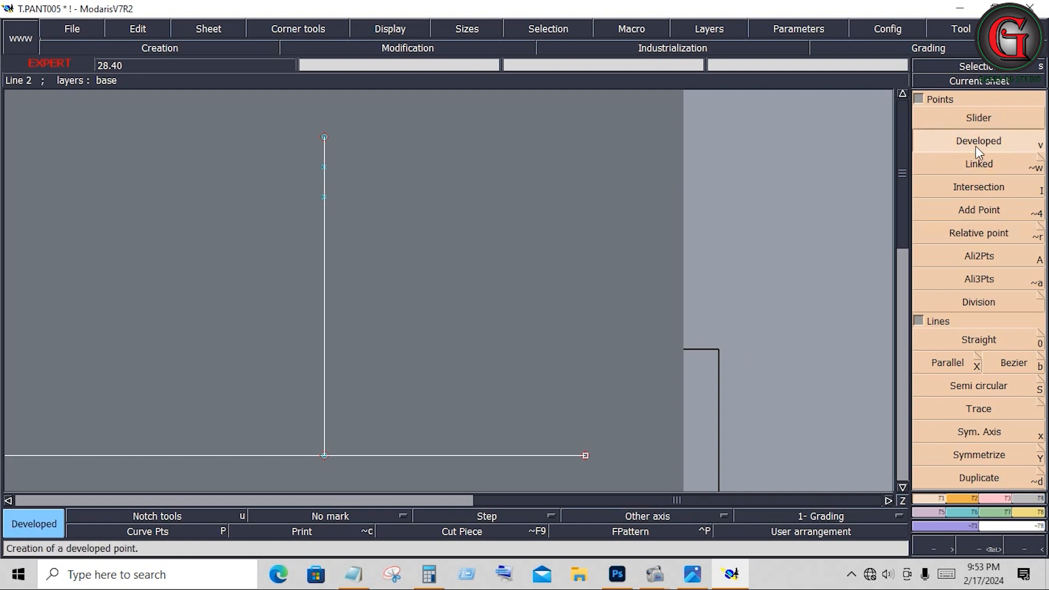
pyautogui.click(323, 198)
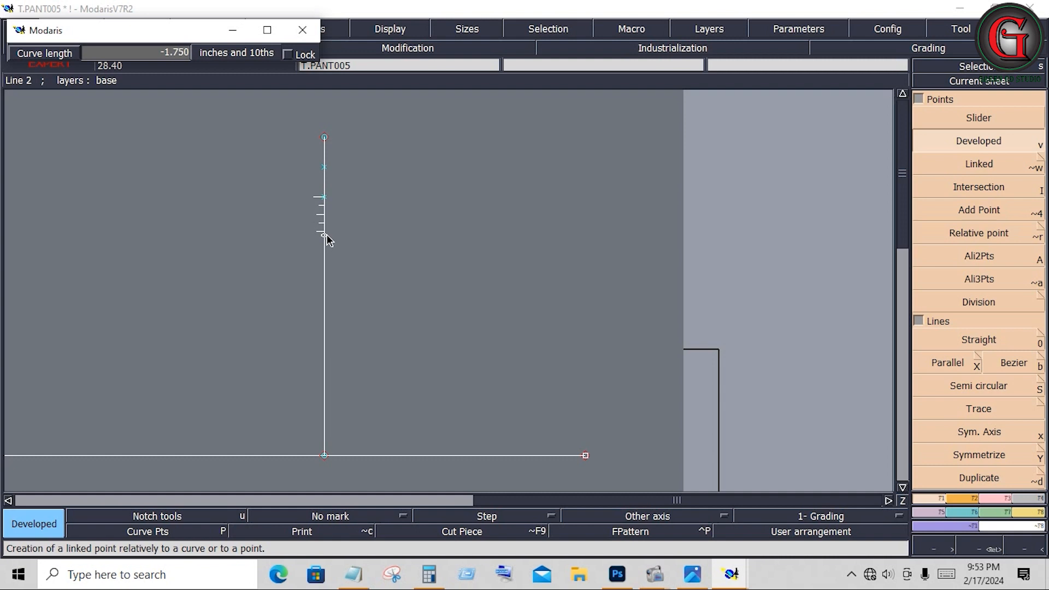
pyautogui.press('Down')
pyautogui.write('-')
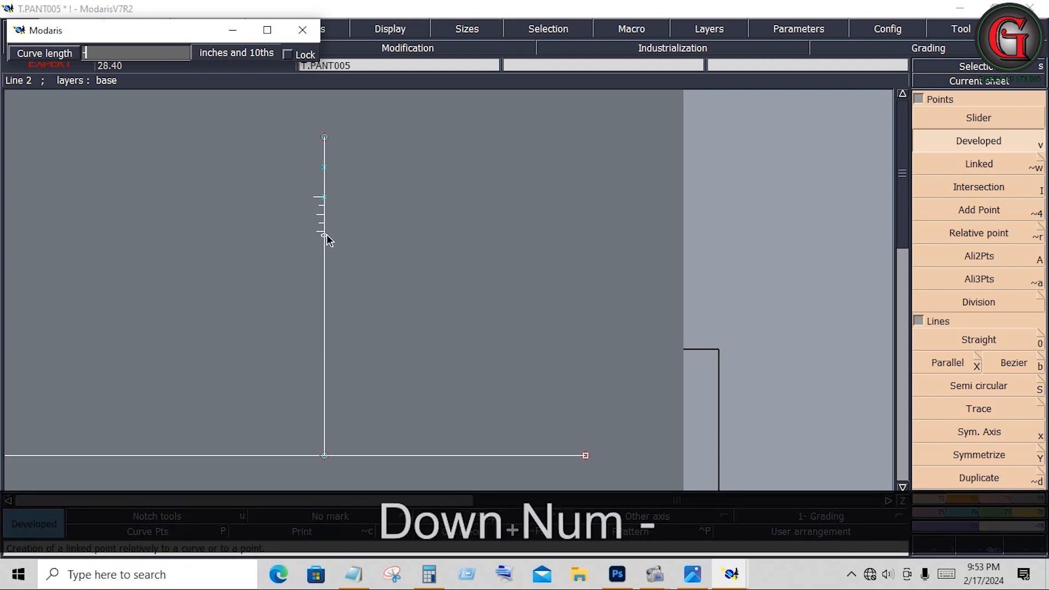
pyautogui.write('1')
pyautogui.press('Return')
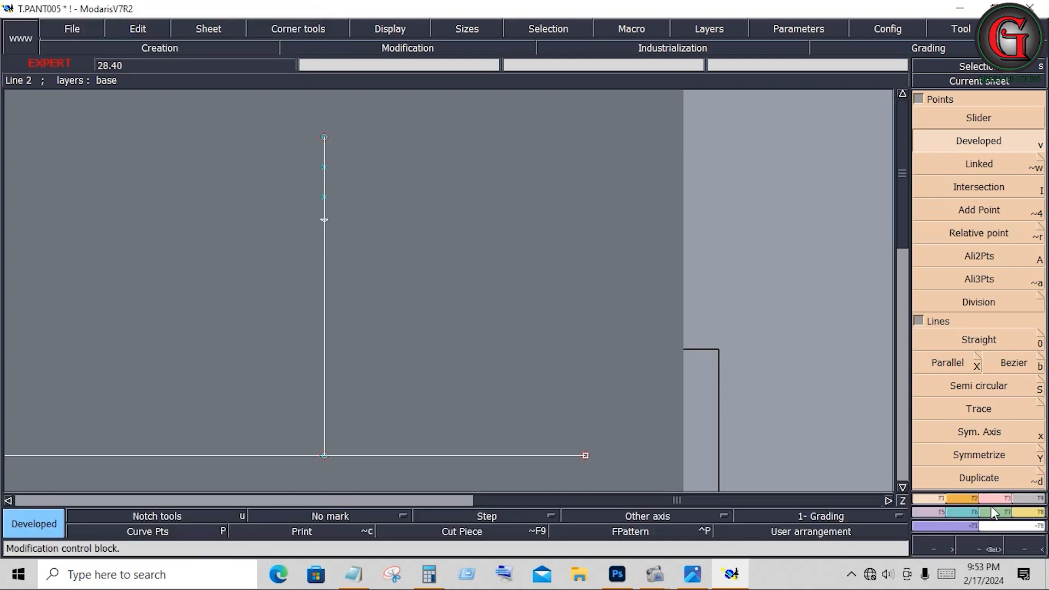
pyautogui.click(992, 497)
pyautogui.click(978, 385)
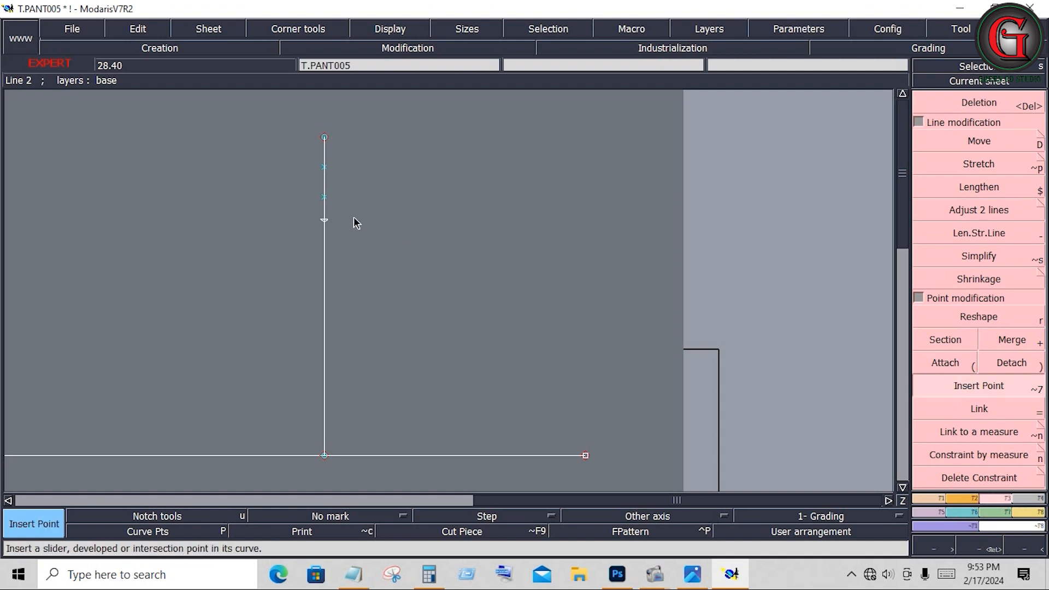
# - Draw a horizontal straight line 3 inches long to the right from the newly inserted point on the vertical line
pyautogui.click(926, 498)
pyautogui.click(1013, 362)
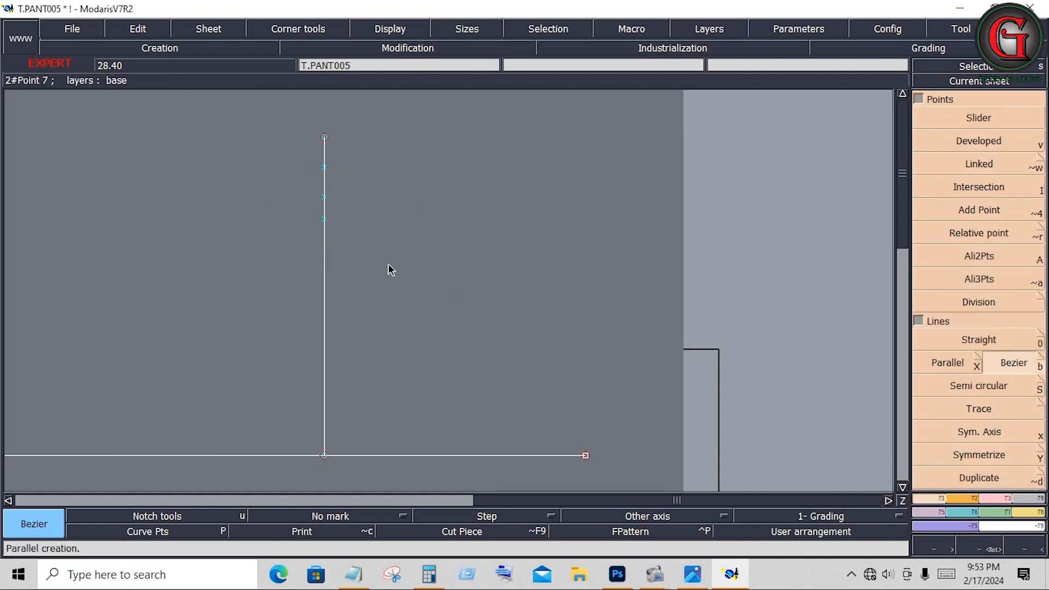
pyautogui.click(323, 219)
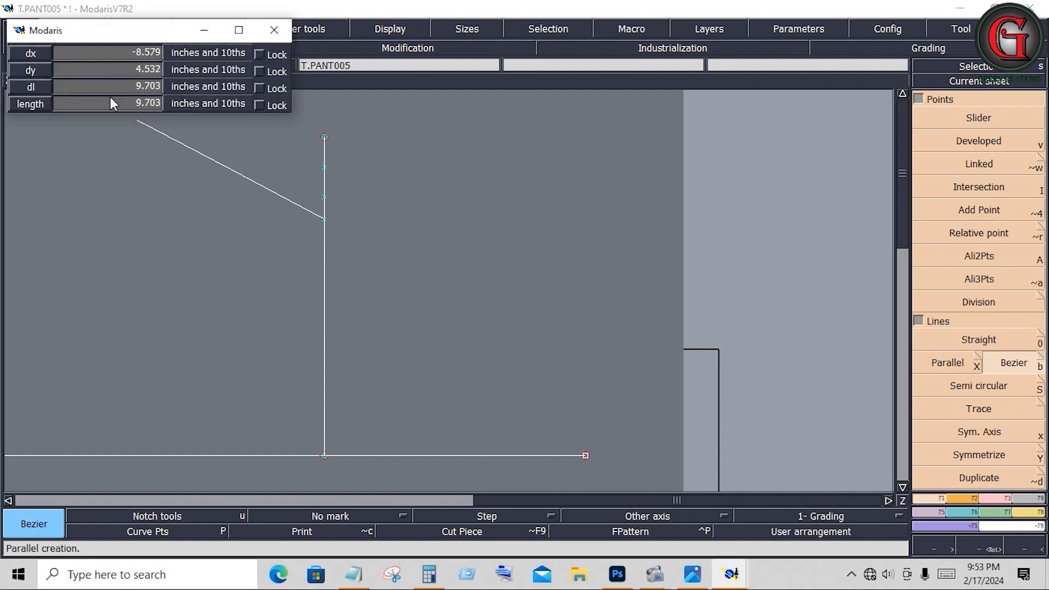
pyautogui.click(100, 81)
pyautogui.write('3')
pyautogui.press('Return')
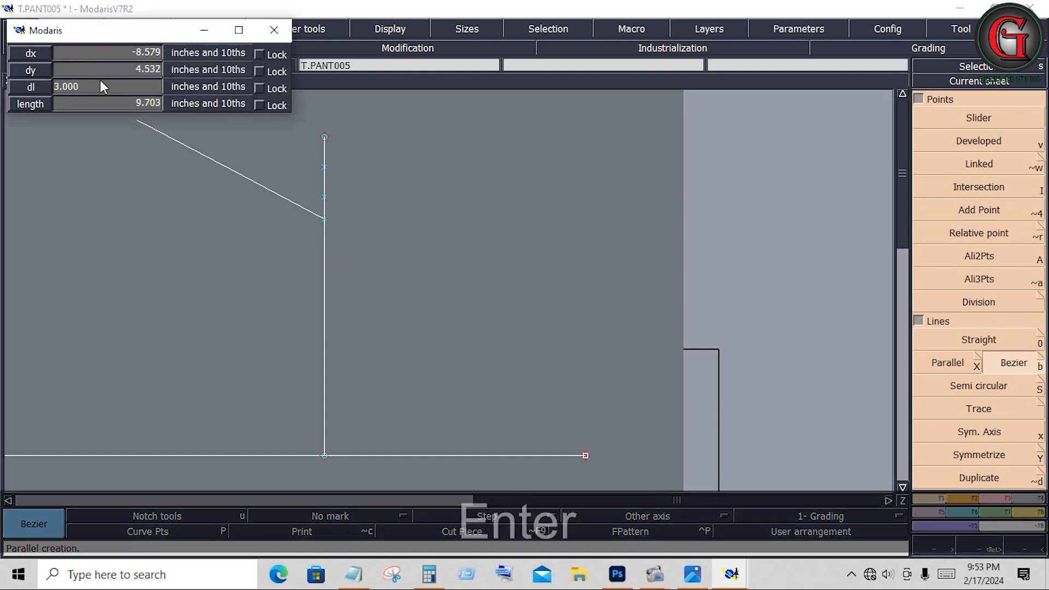
pyautogui.keyDown('ctrl'); pyautogui.click(496, 234); pyautogui.keyUp('ctrl')
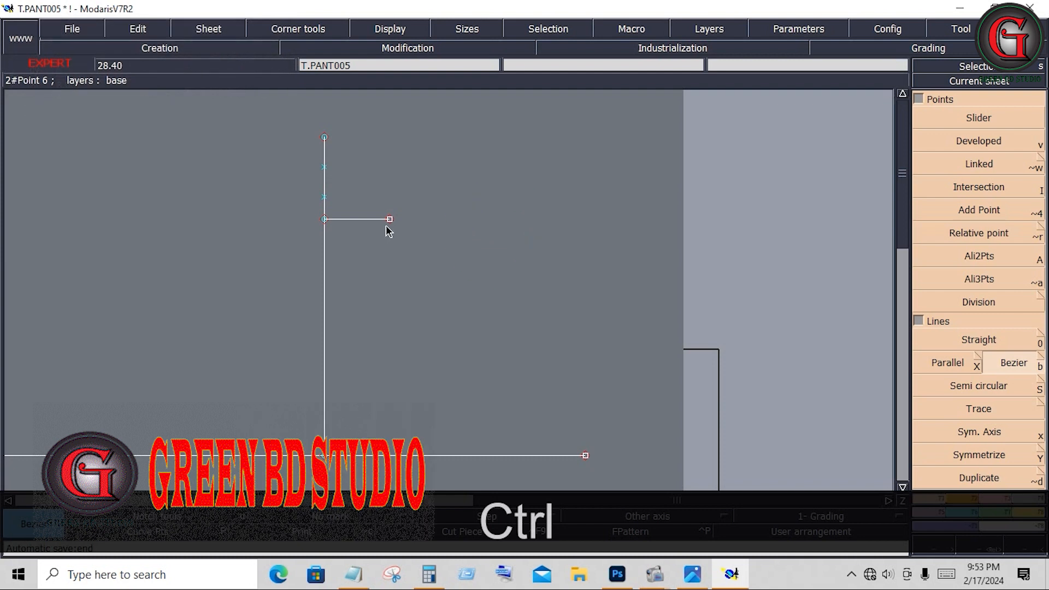
# - Draw a vertical straight line from the right end of the 3-inch line down to the horizontal base line
pyautogui.click(980, 365)
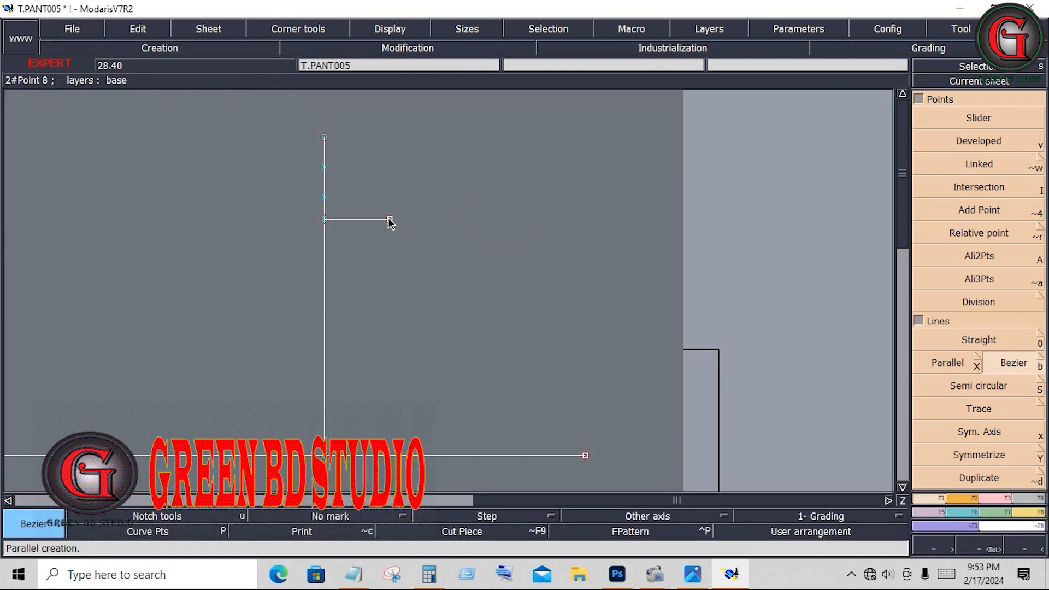
pyautogui.click(390, 219)
pyautogui.click(391, 462)
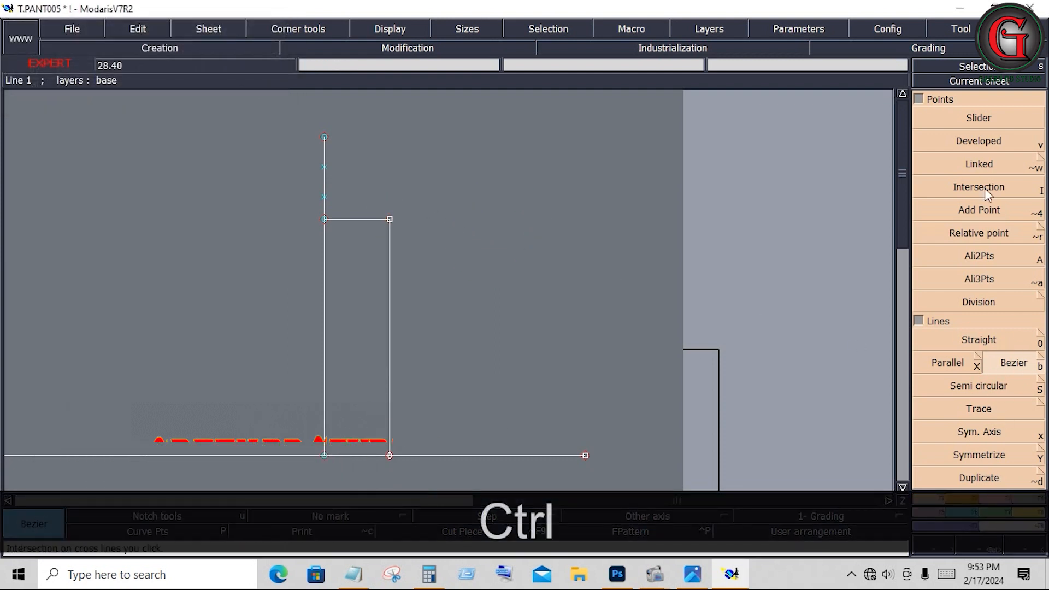
# - Place a developed point at a curve length of 0.5 inch below the new vertical line's top end and insert it into the line
pyautogui.click(995, 143)
pyautogui.click(389, 220)
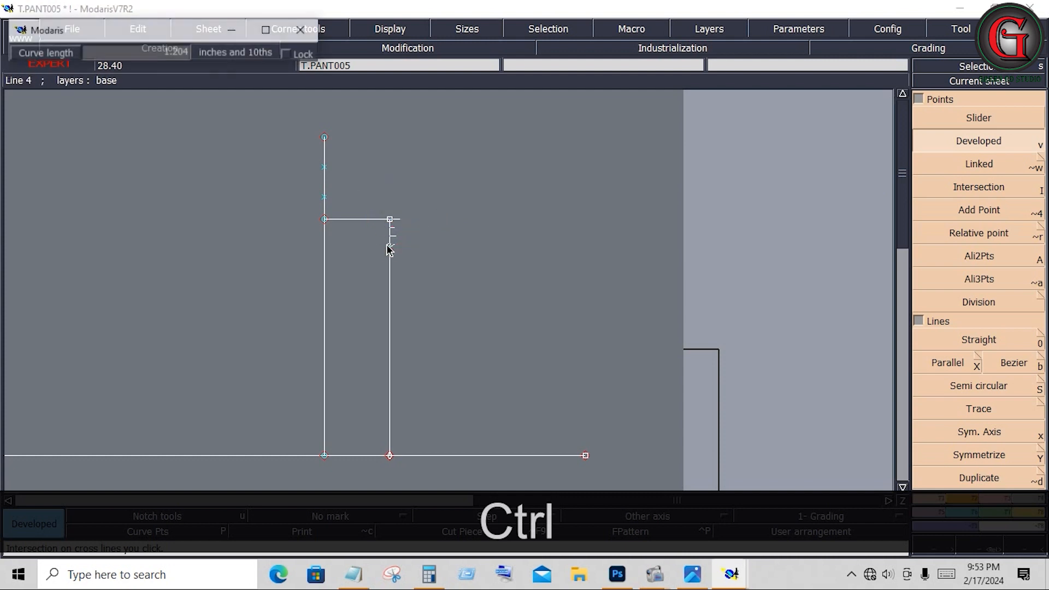
pyautogui.press('Down')
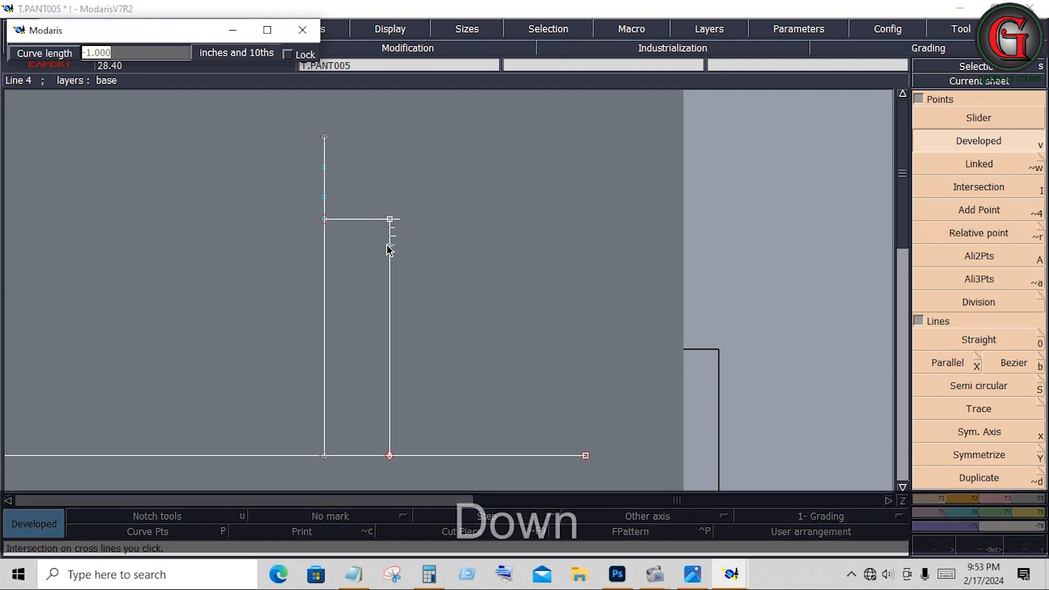
pyautogui.write('.5')
pyautogui.press('Return')
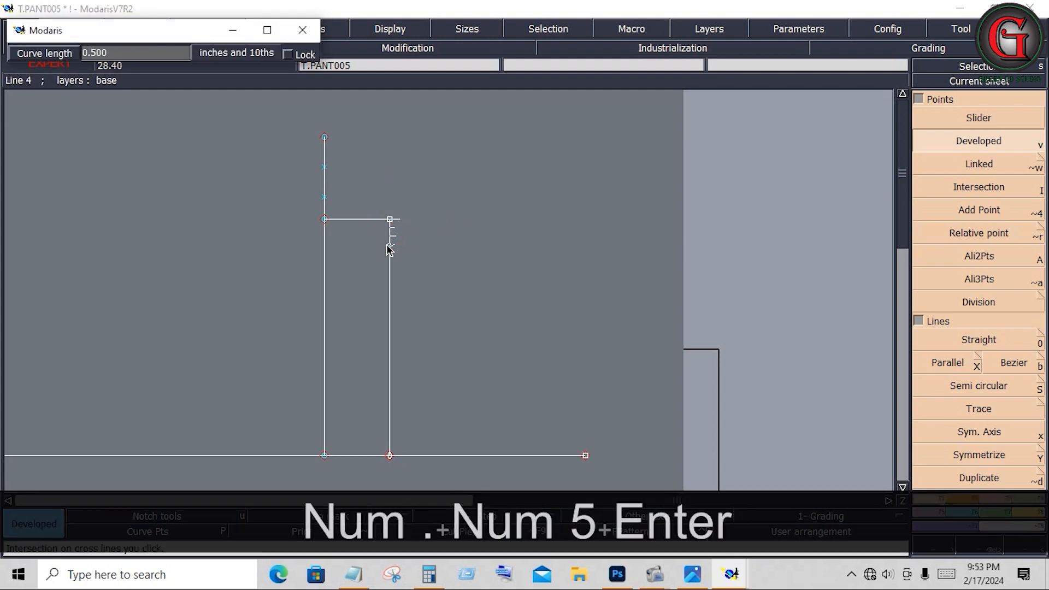
pyautogui.click(1002, 498)
pyautogui.click(983, 388)
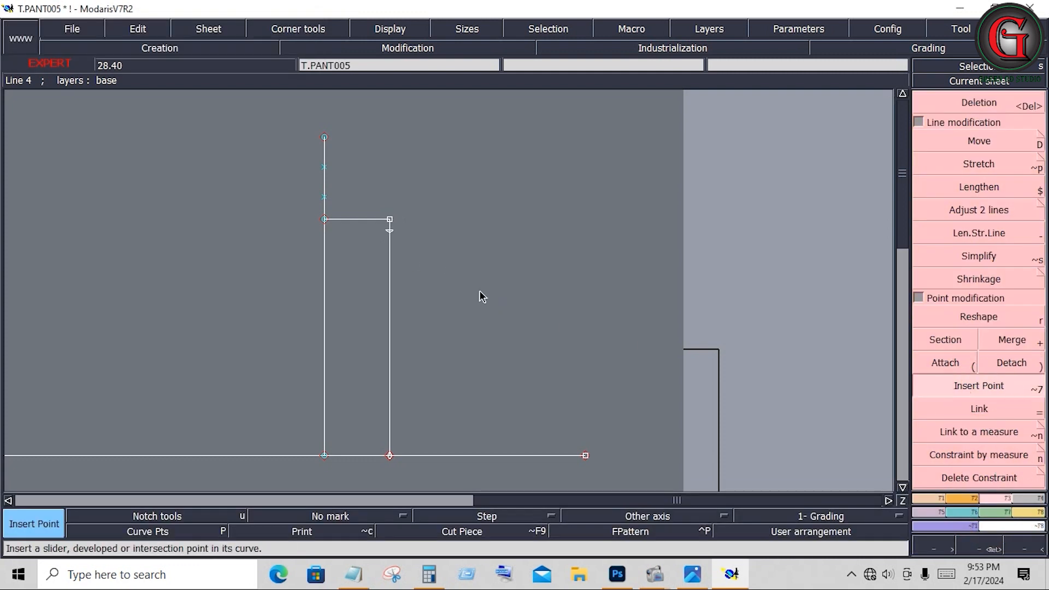
pyautogui.click(390, 231)
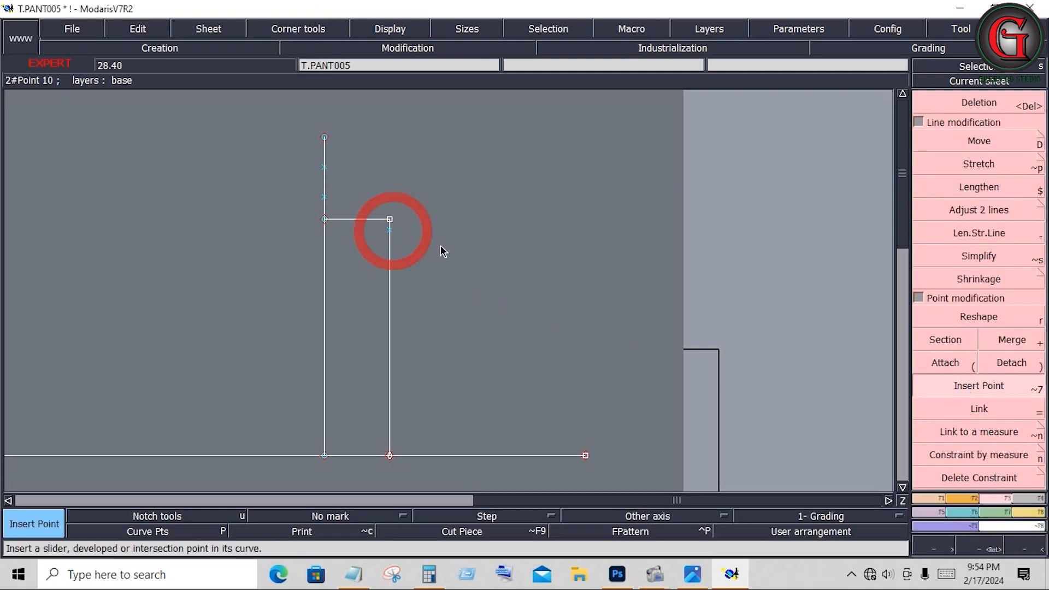
# - Draw a horizontal line rightward from the inserted 0.5-inch point and align its free end vertically with the base line's right end
pyautogui.click(938, 498)
pyautogui.click(1013, 363)
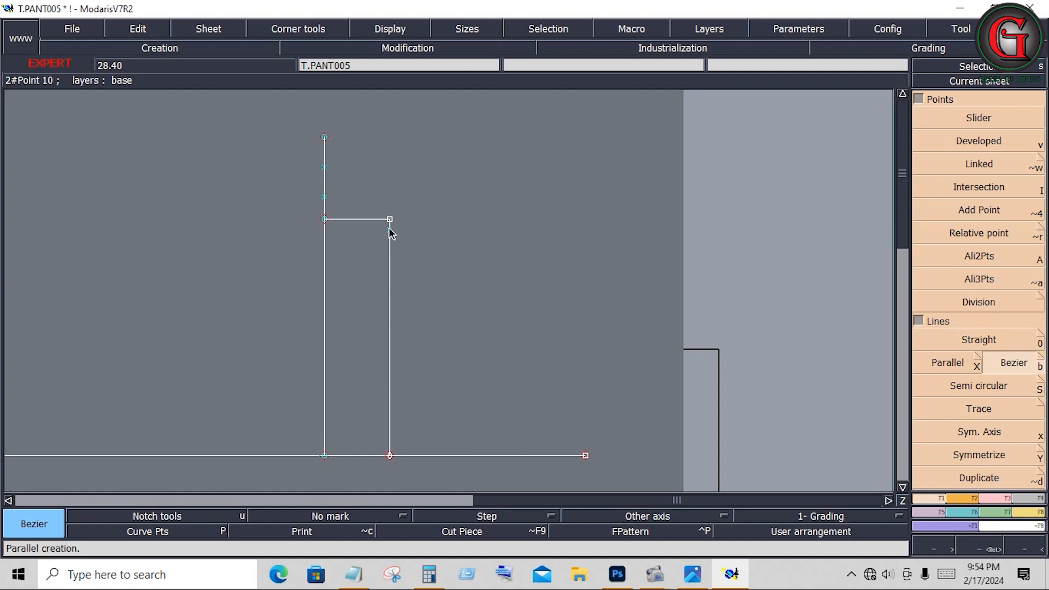
pyautogui.keyDown('ctrl'); pyautogui.click(389, 230); pyautogui.keyUp('ctrl')
pyautogui.keyDown('ctrl'); pyautogui.click(579, 252); pyautogui.keyUp('ctrl')
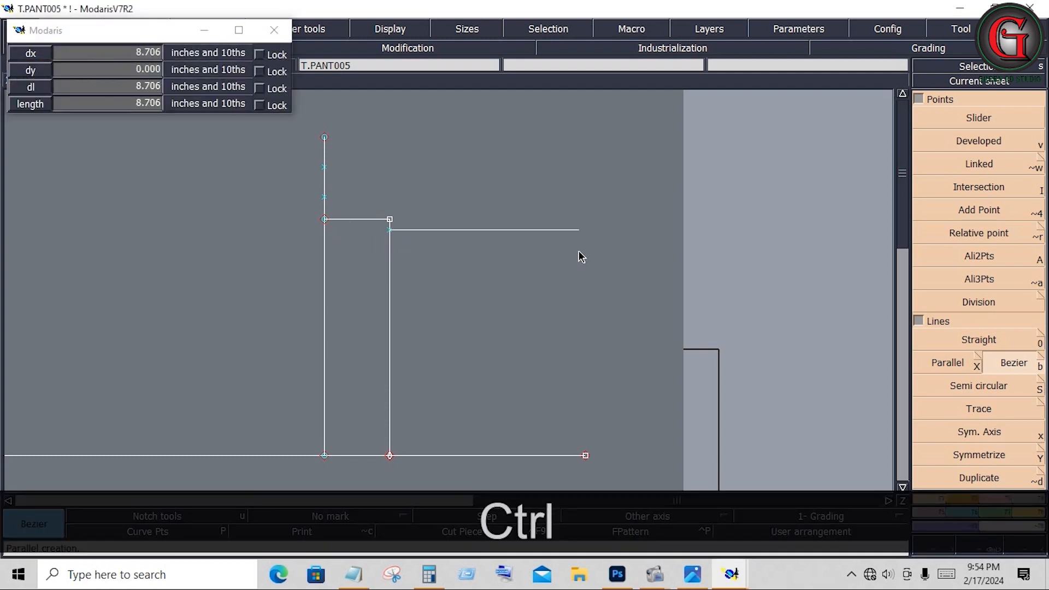
pyautogui.click(985, 261)
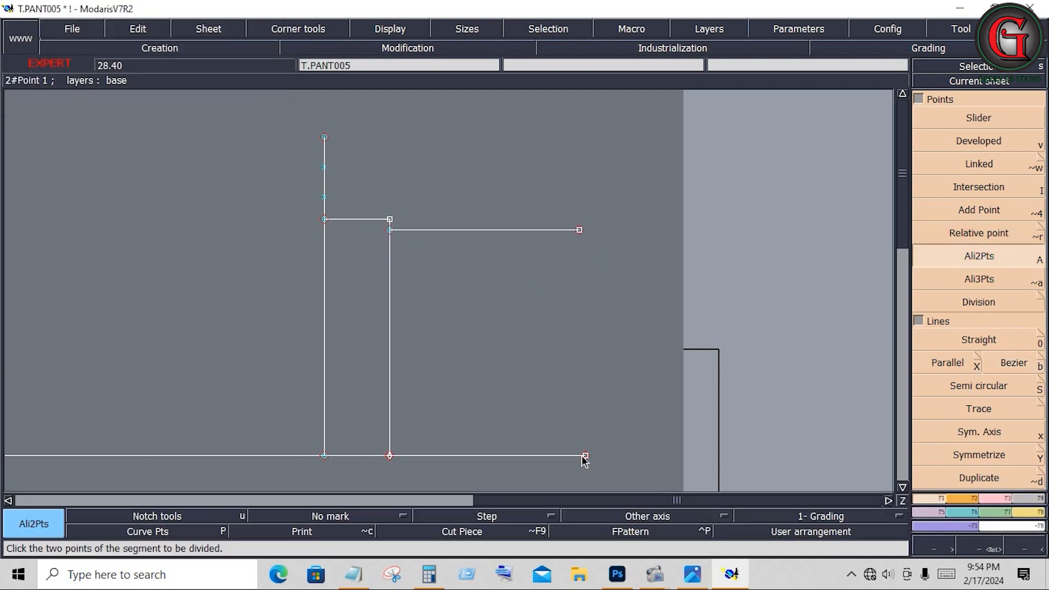
pyautogui.click(585, 456)
pyautogui.click(580, 230)
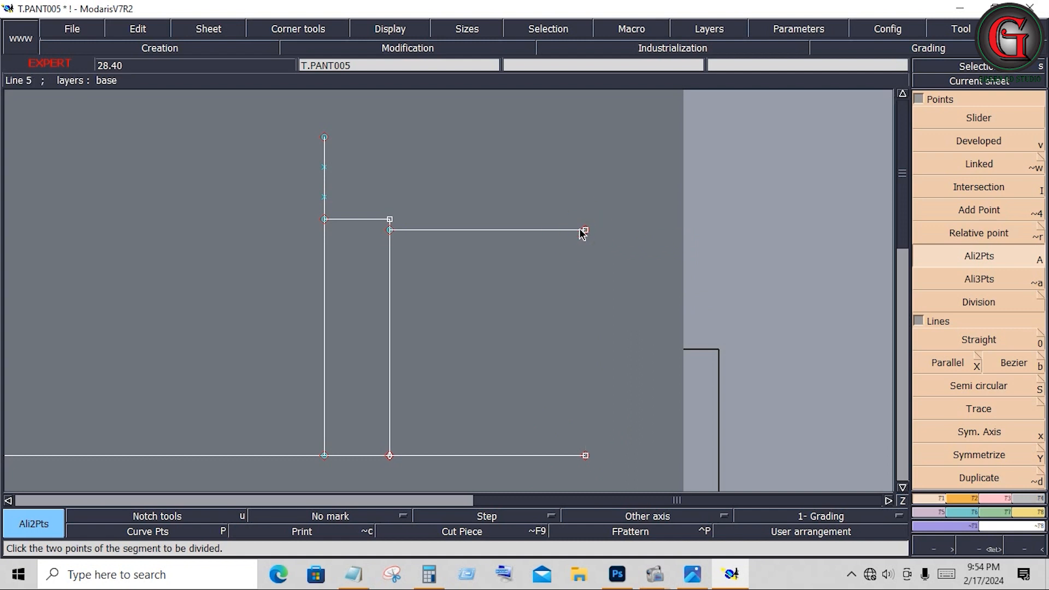
# - Draw a Bezier curve from the division point on the tall vertical line through the 3-inch line's right end to the free horizontal line's end
pyautogui.click(1013, 366)
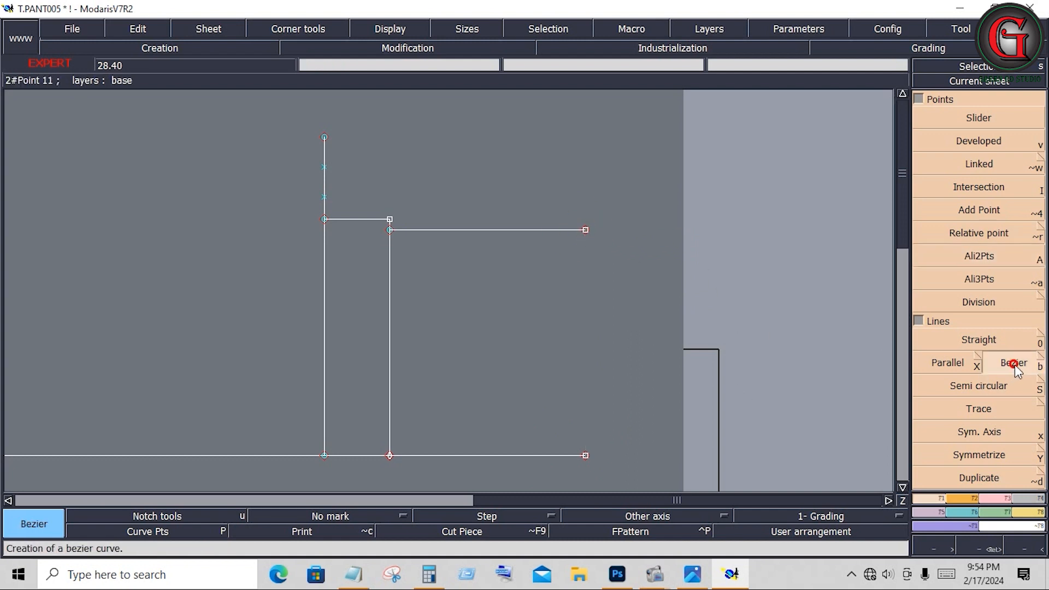
pyautogui.click(323, 197)
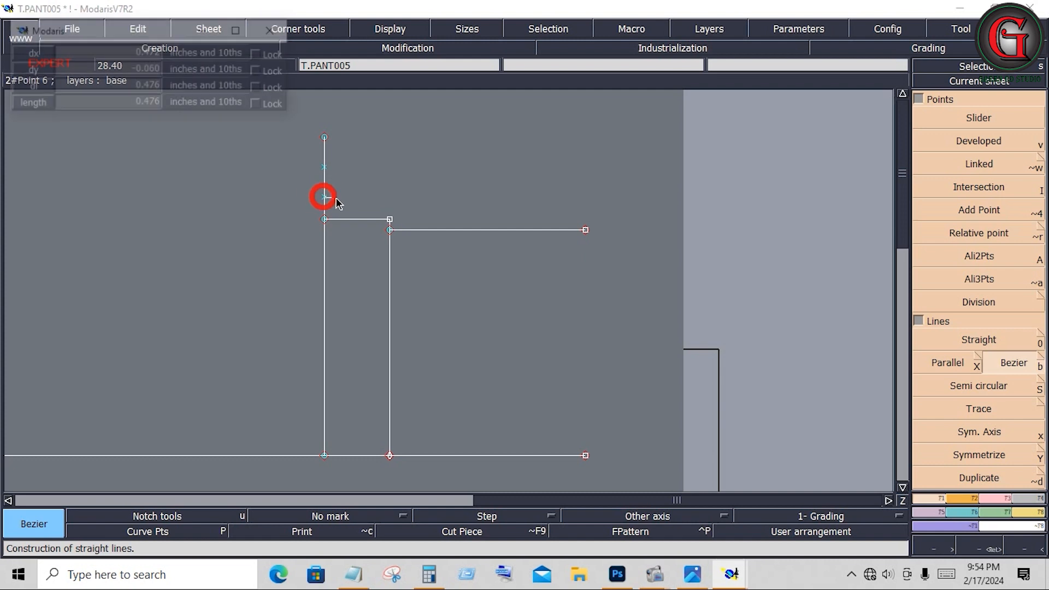
pyautogui.click(389, 219)
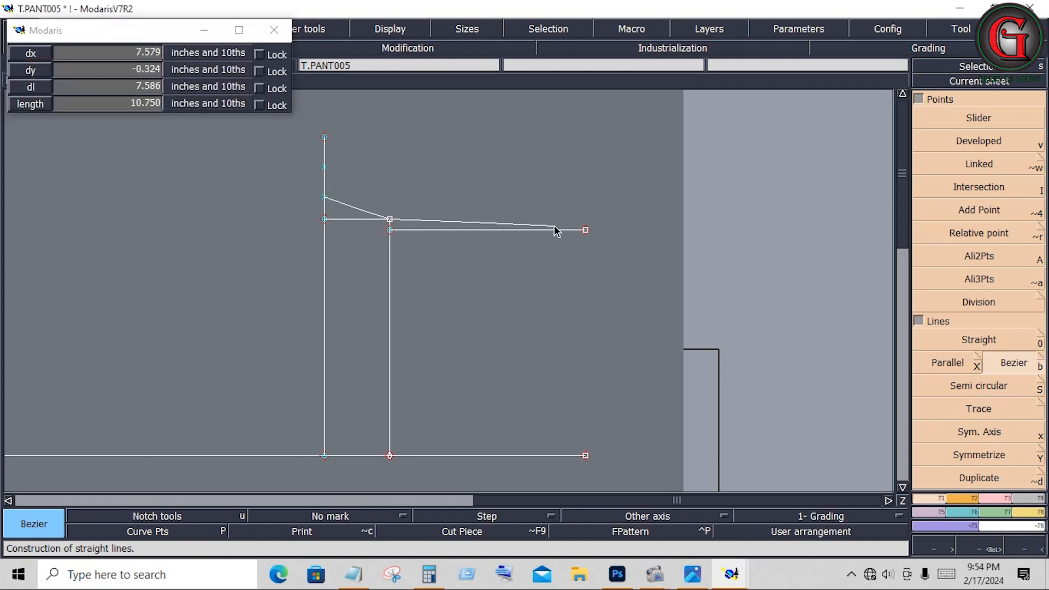
pyautogui.click(585, 230)
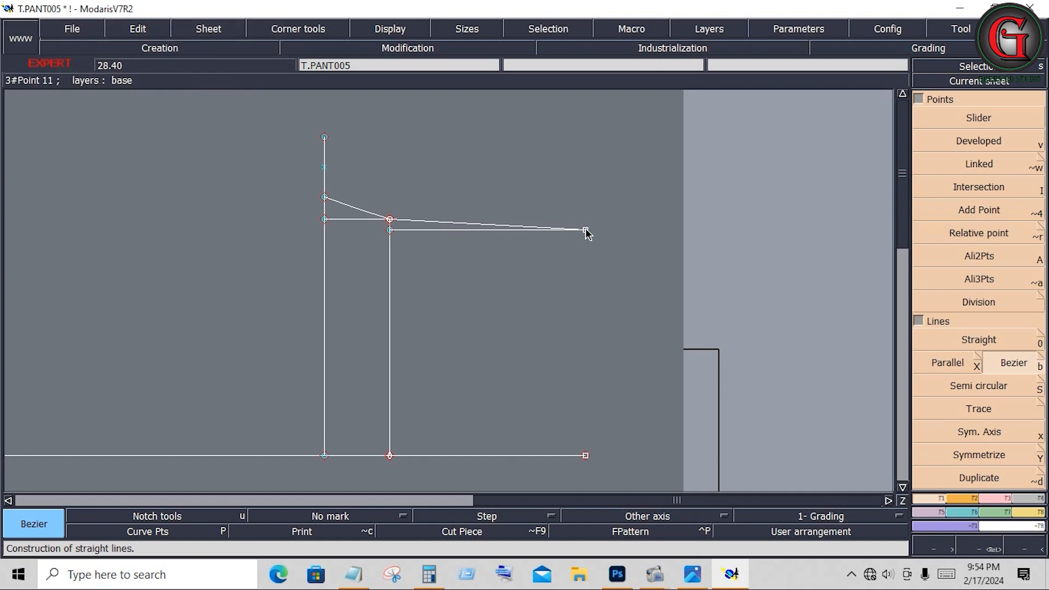
pyautogui.press('Return')
# - Show the curve handles and reshape the first section into a concave crotch curve by pulling its start handle down to the 3-inch line
pyautogui.click(300, 171)
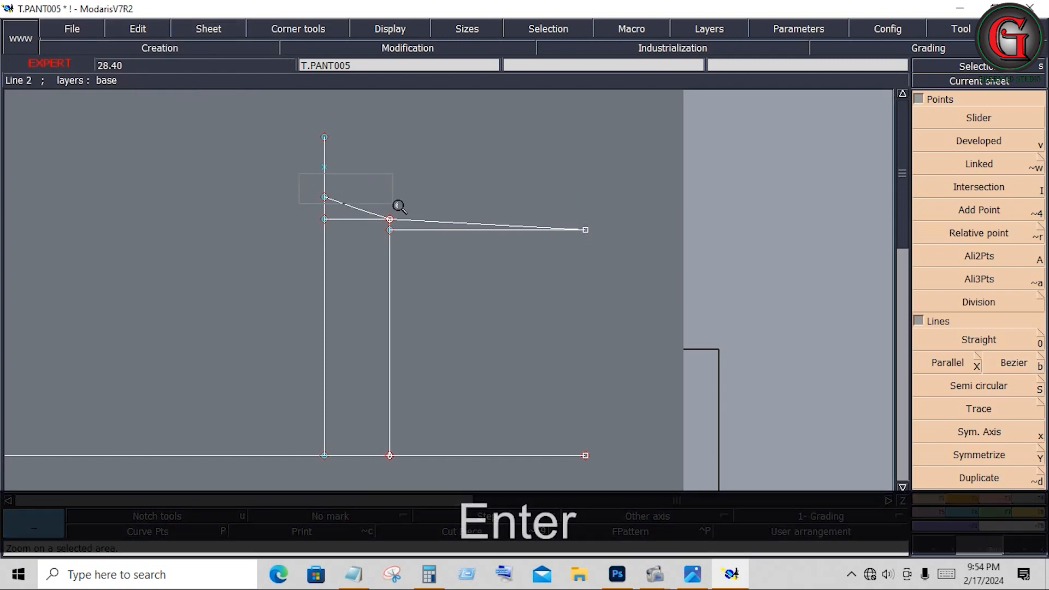
pyautogui.click(626, 258)
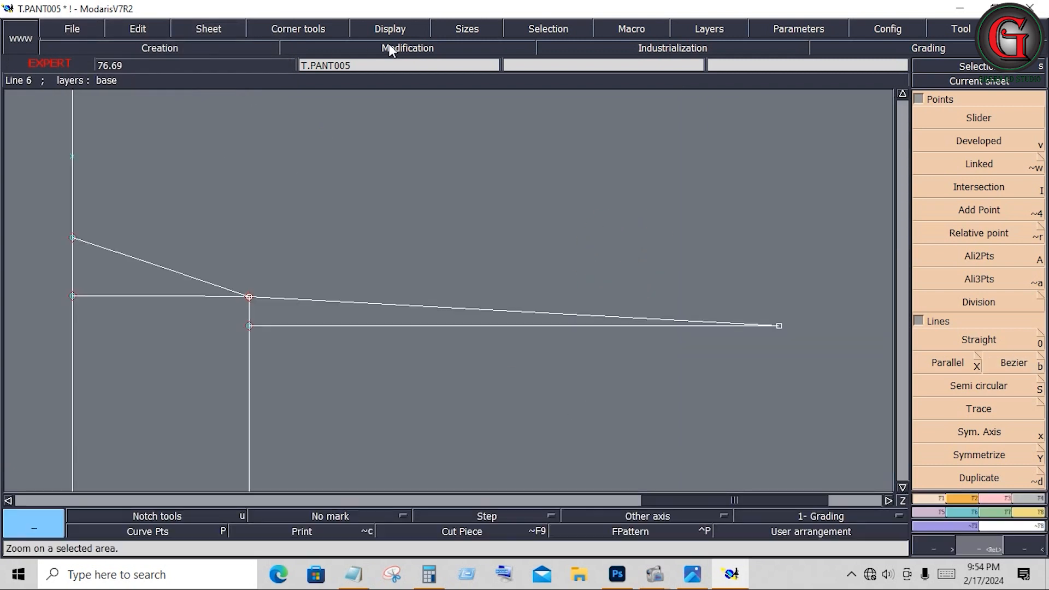
pyautogui.click(411, 30)
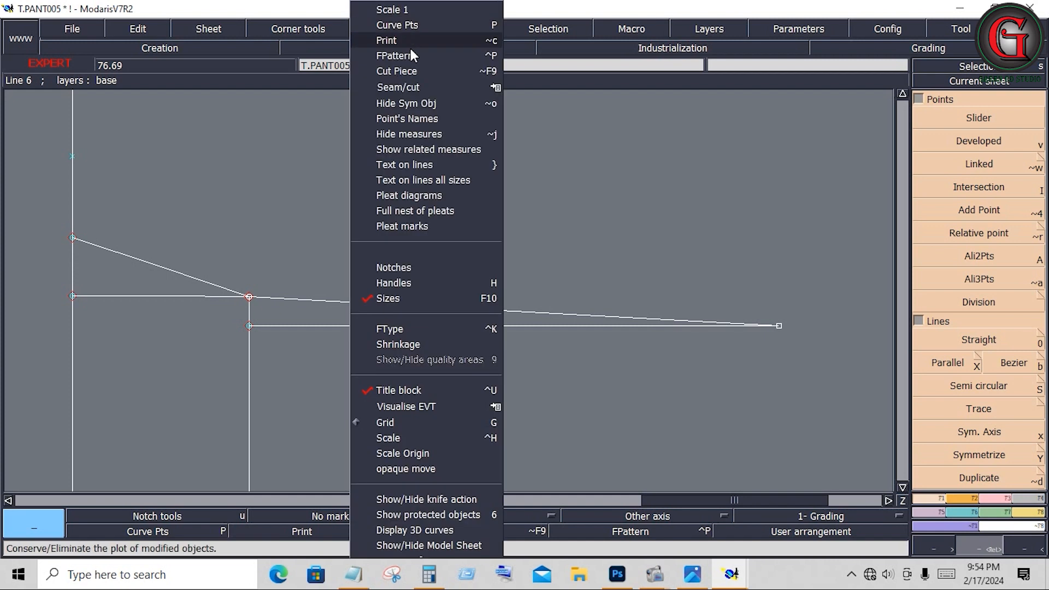
pyautogui.click(397, 280)
pyautogui.click(985, 497)
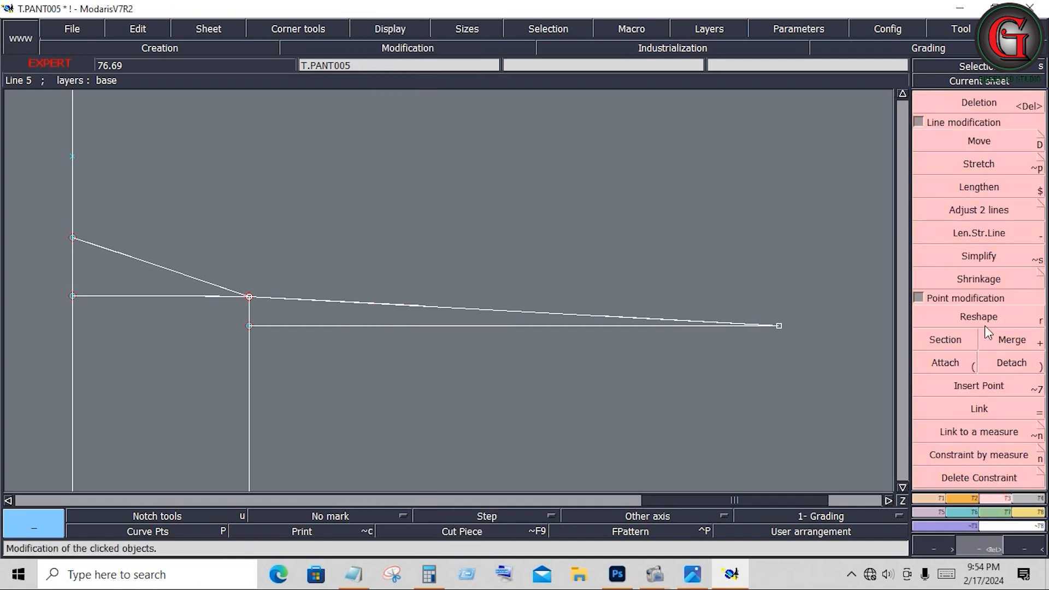
pyautogui.click(983, 316)
pyautogui.click(123, 255)
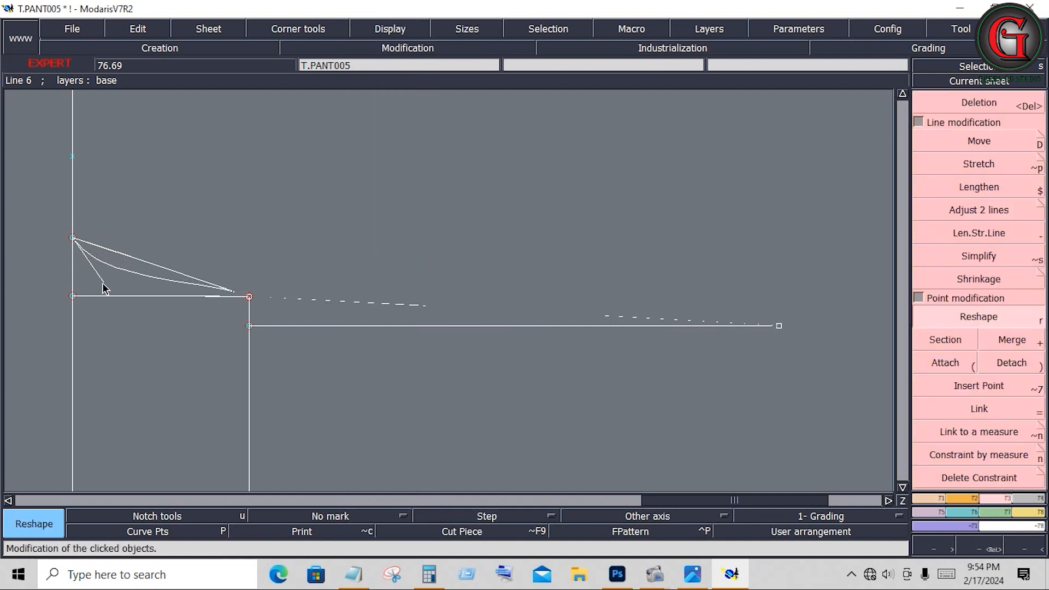
pyautogui.click(90, 303)
pyautogui.click(89, 293)
pyautogui.click(91, 296)
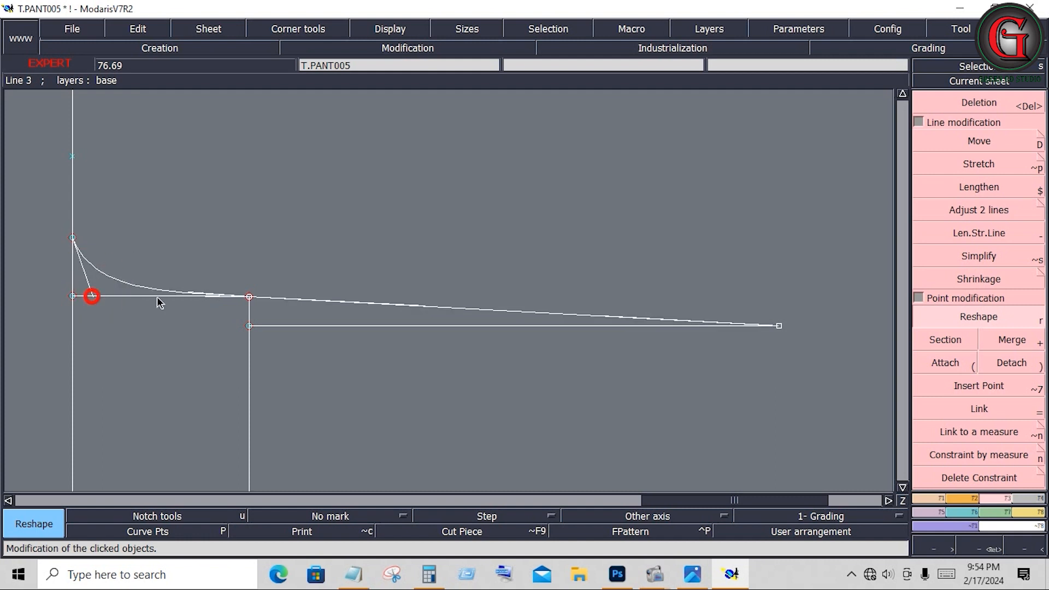
# - Reshape both tangent handles of the long curve section slightly upward so it continues smoothly to the end point
pyautogui.click(414, 306)
pyautogui.click(416, 303)
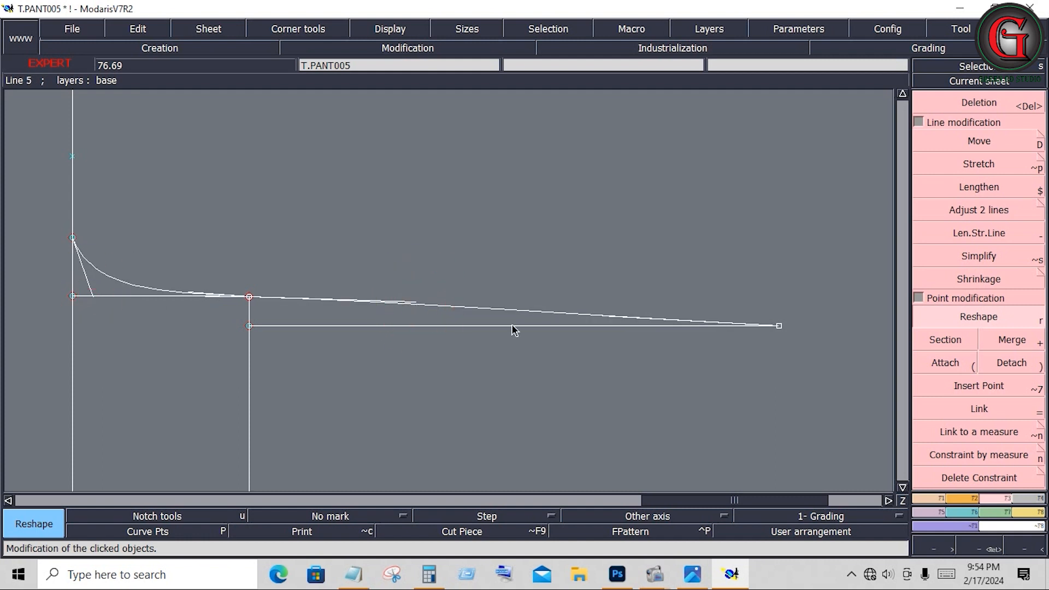
pyautogui.click(615, 319)
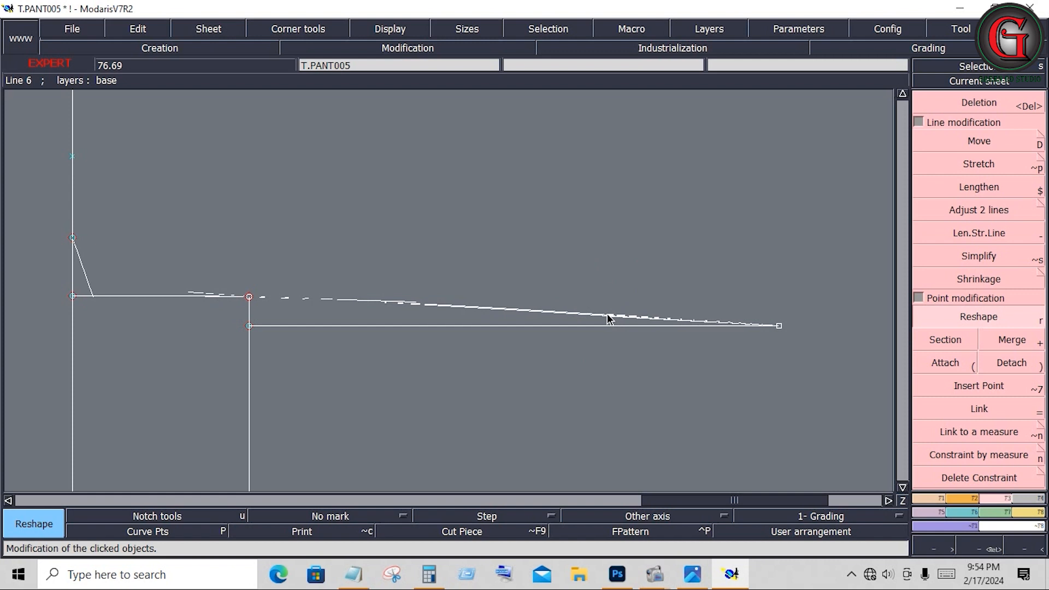
pyautogui.click(609, 318)
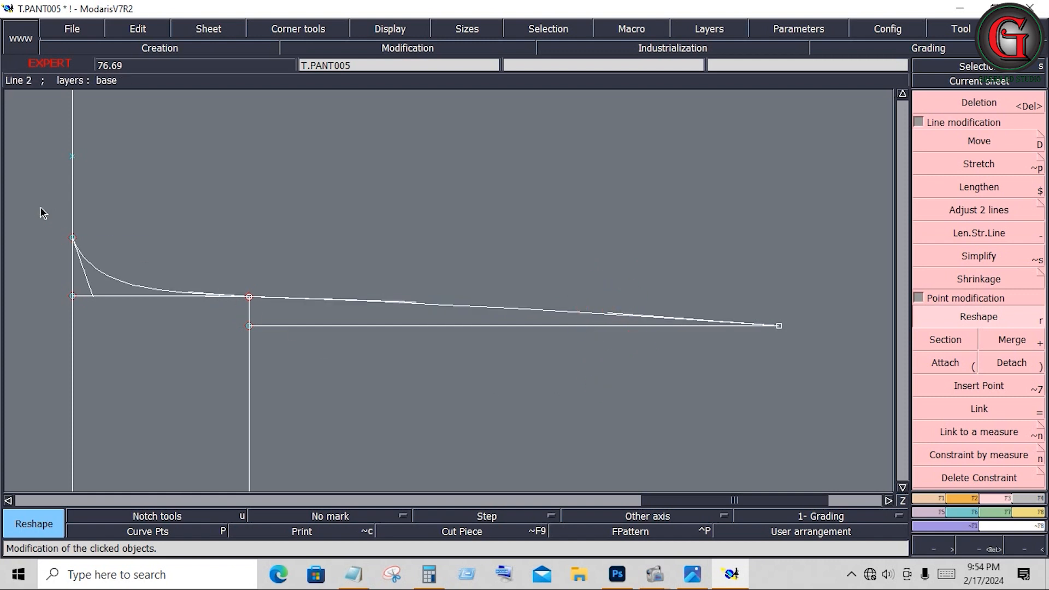
pyautogui.moveTo(31, 202); pyautogui.dragTo(807, 386)
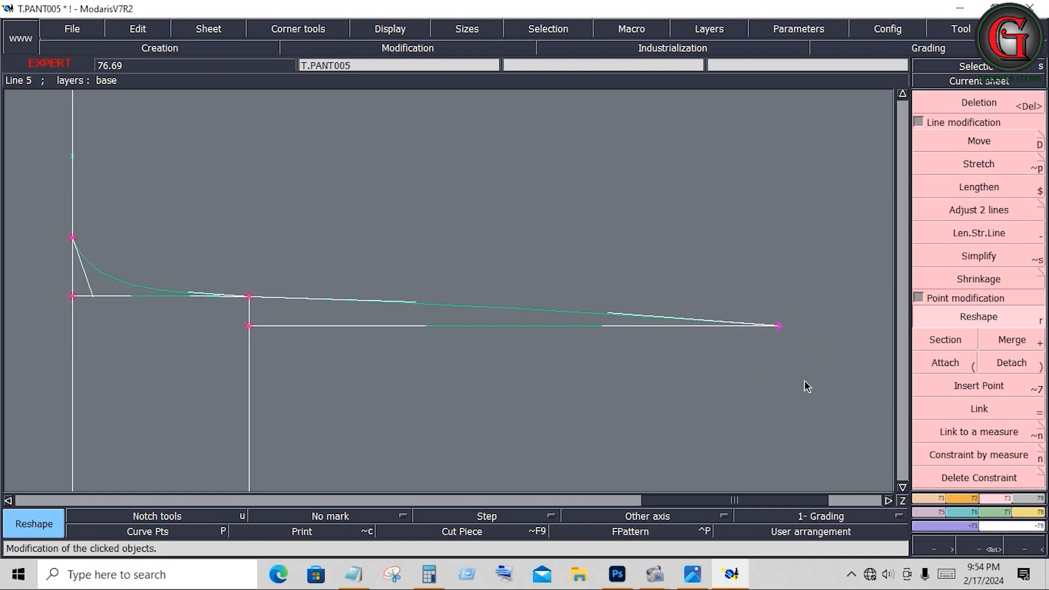
pyautogui.click(525, 394)
# - Delete the two horizontal construction lines beneath the curve
pyautogui.press('Delete')
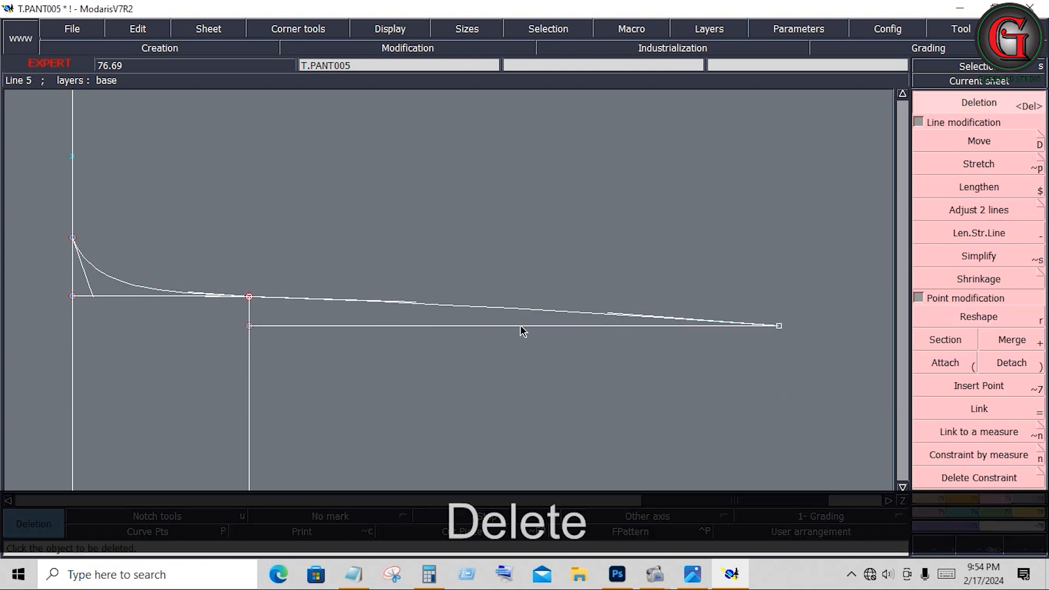
pyautogui.click(519, 326)
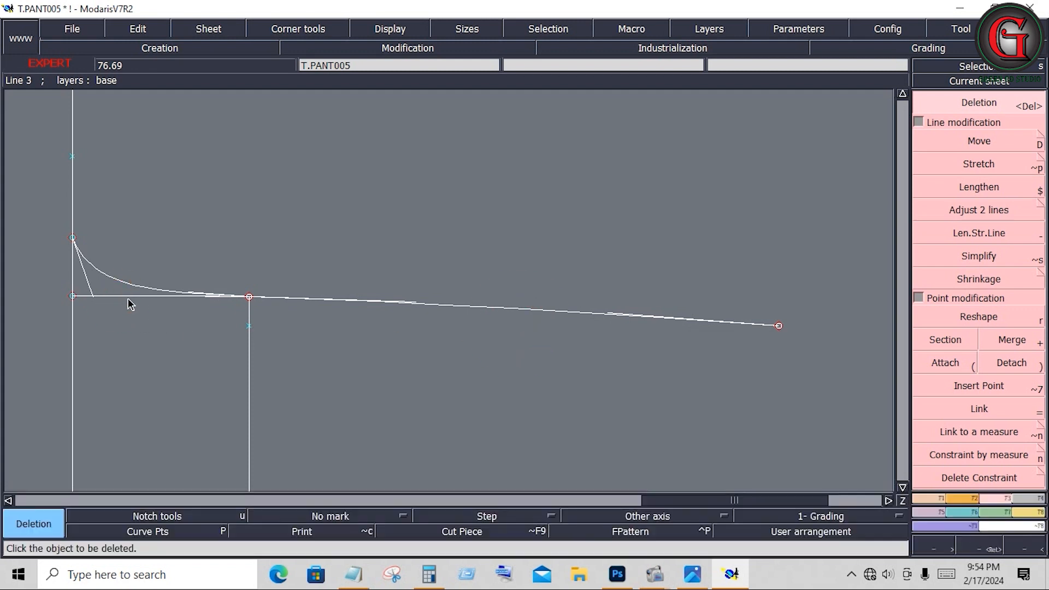
pyautogui.click(149, 297)
# - Place a developed point on the curve at a curve length of 12 inches from its start on the tall vertical line
pyautogui.click(928, 497)
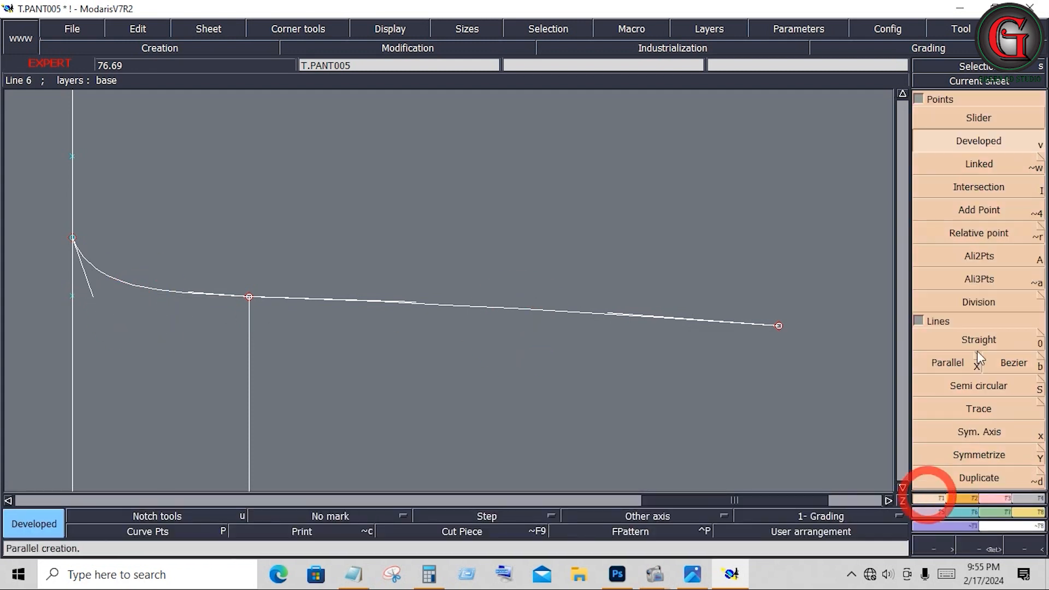
pyautogui.click(997, 141)
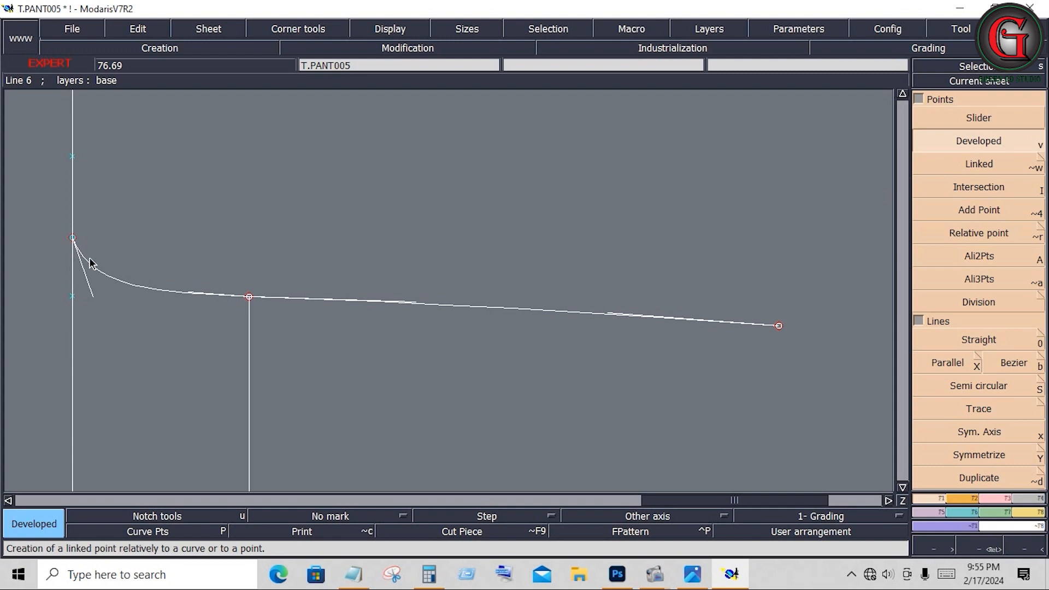
pyautogui.click(73, 240)
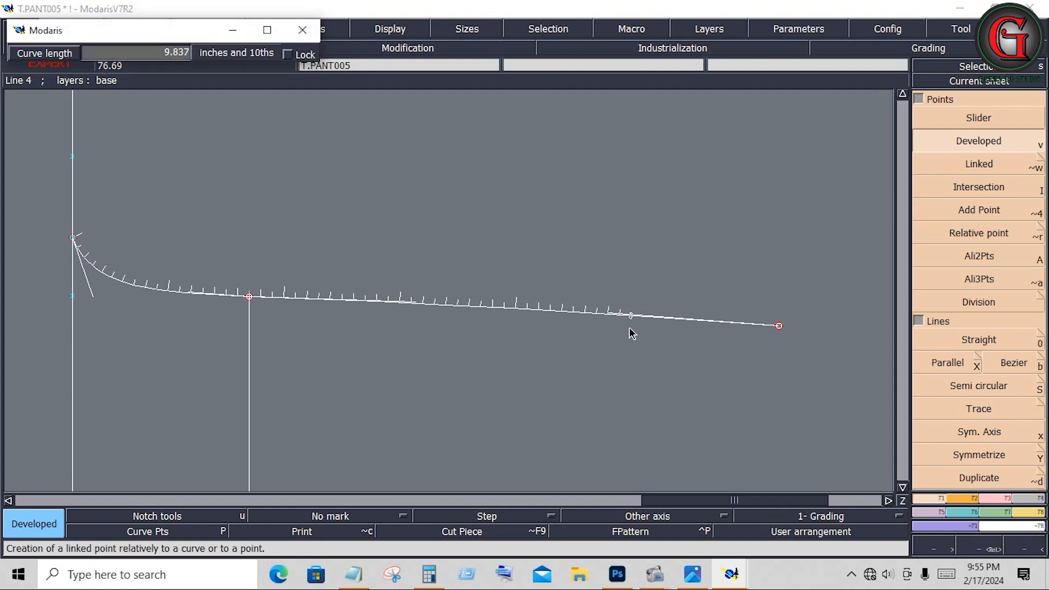
pyautogui.press('Down')
pyautogui.write('12')
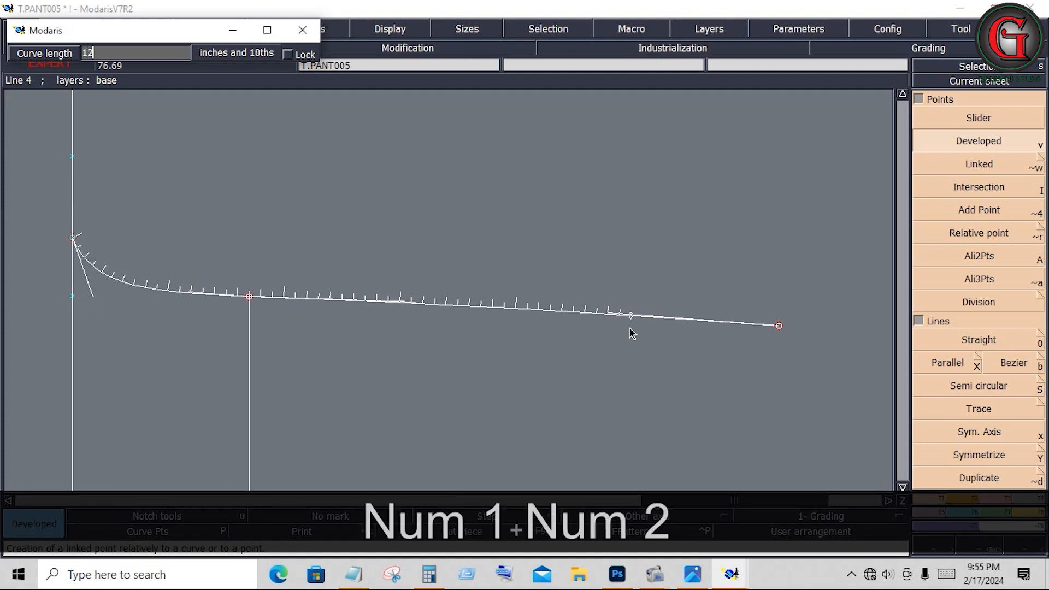
pyautogui.press('Return')
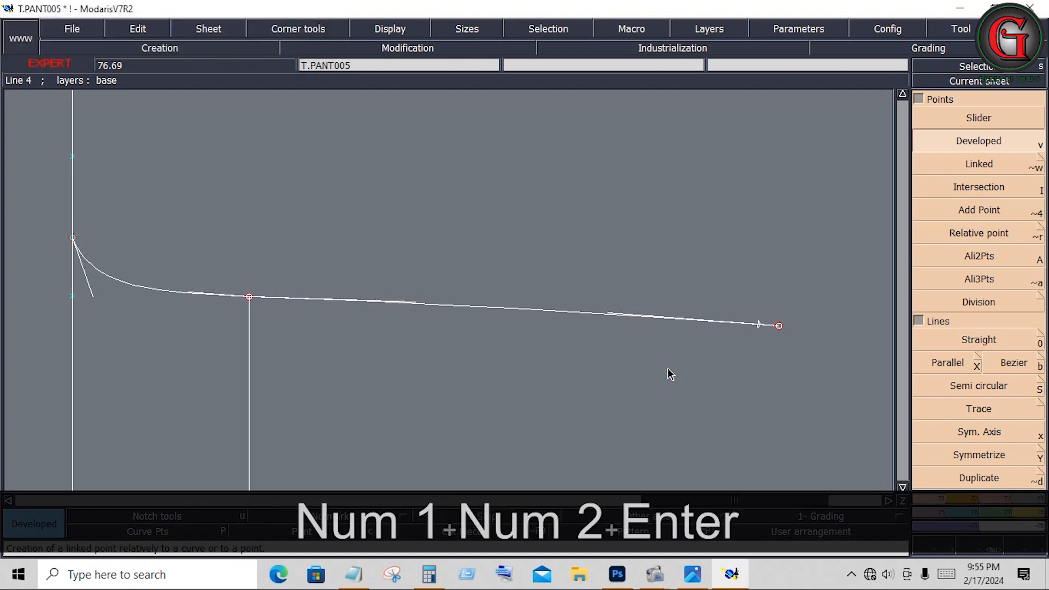
# - Section the curve at the 12-inch developed point
pyautogui.click(976, 385)
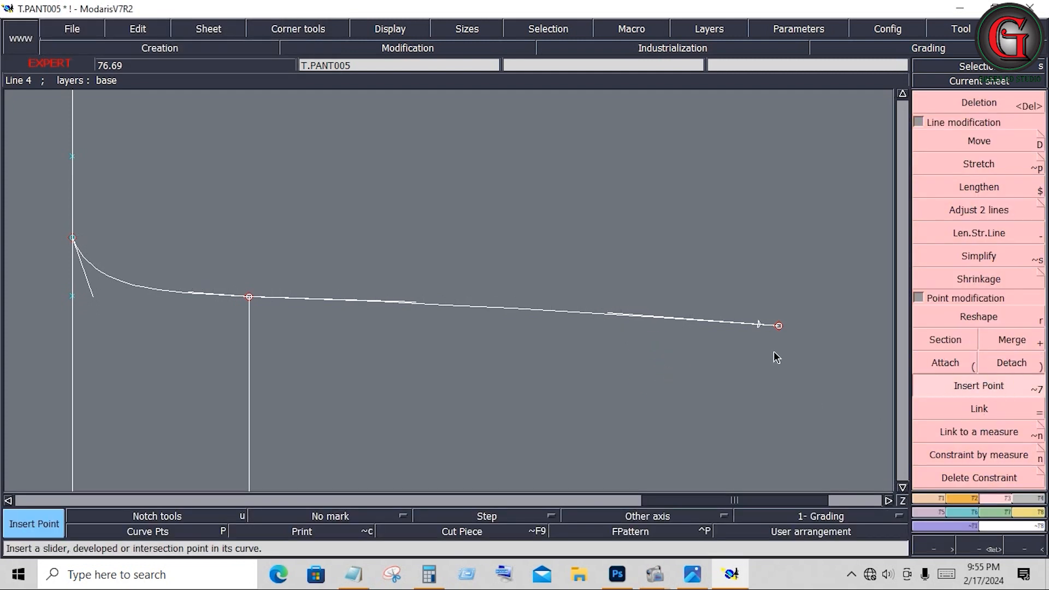
pyautogui.click(946, 342)
pyautogui.click(757, 324)
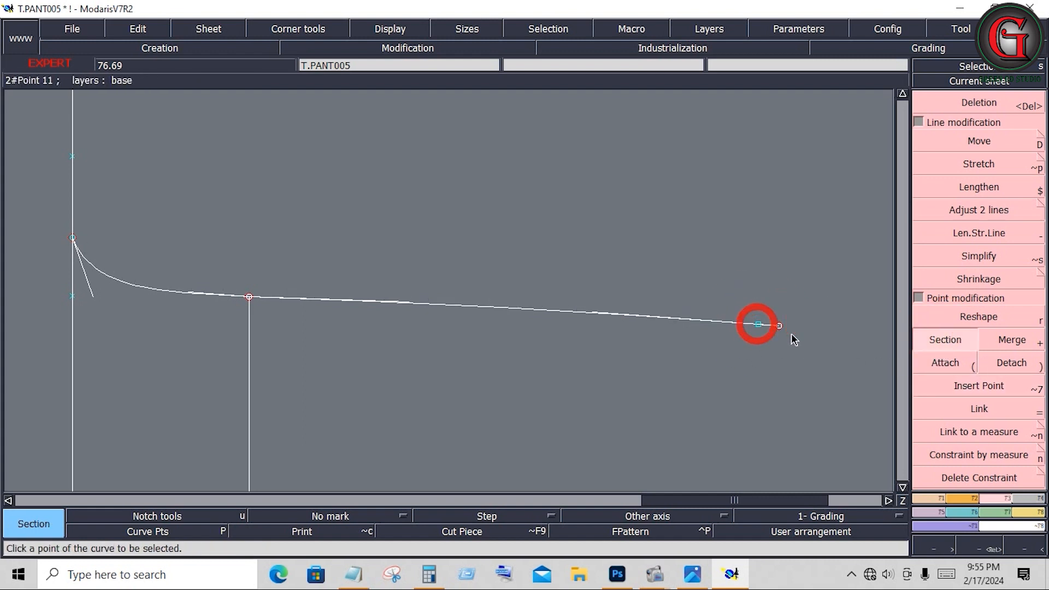
# - Pull the cut-off end segment's outer point away from the curve, and delete the segment and its leftover point
pyautogui.click(980, 322)
pyautogui.click(780, 327)
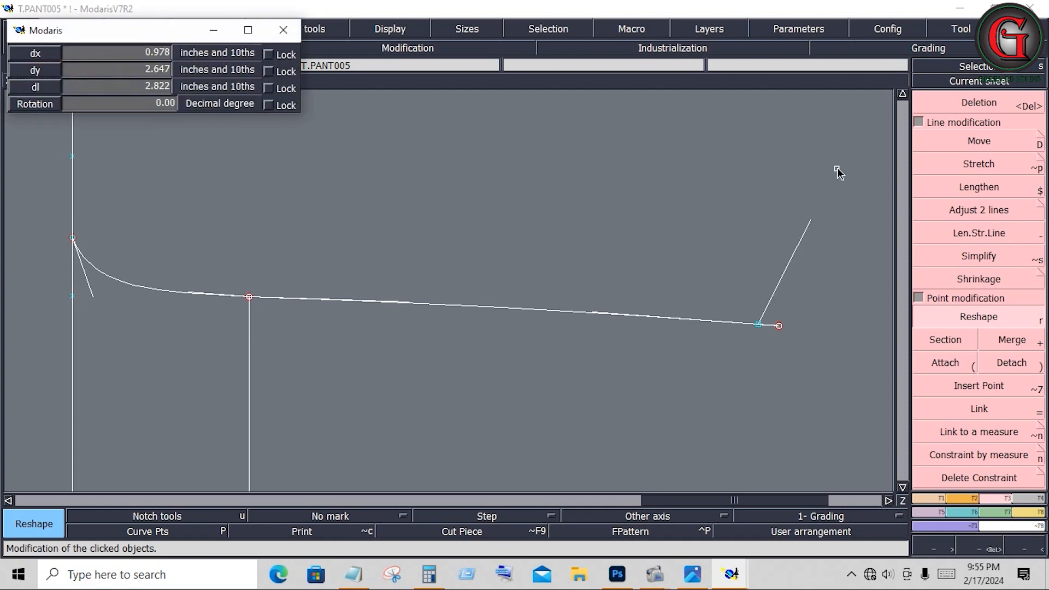
pyautogui.click(838, 155)
pyautogui.press('Delete')
pyautogui.click(794, 245)
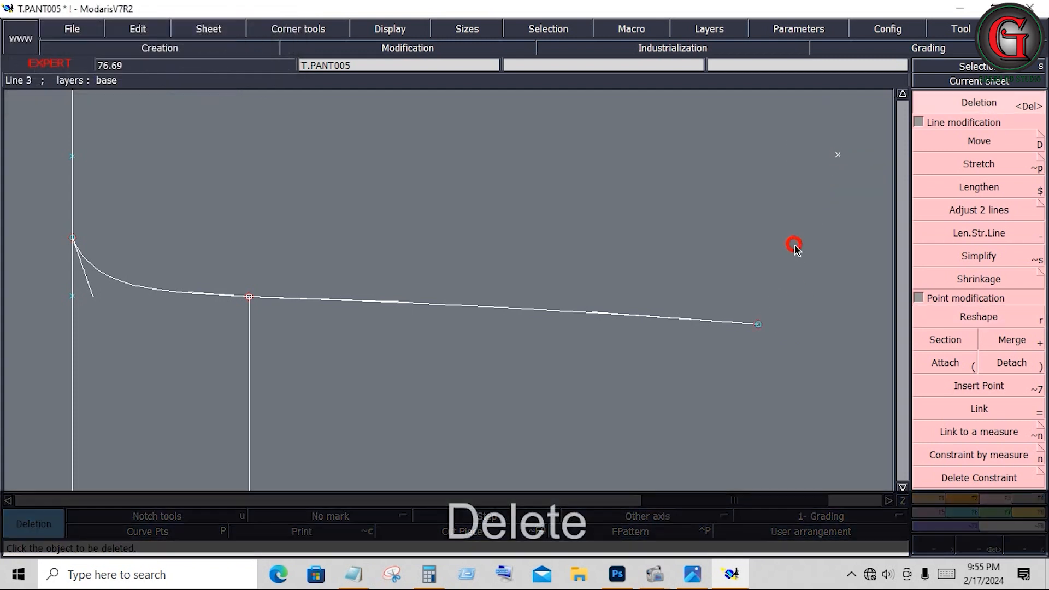
pyautogui.click(837, 154)
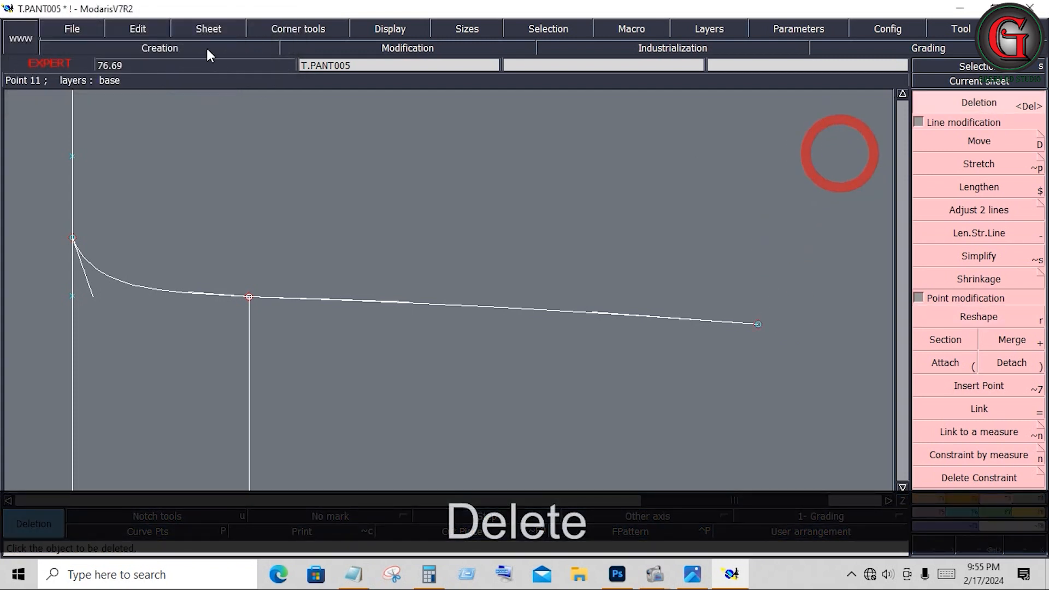
# - Save the model, continuing past the validation file anomalies
pyautogui.click(87, 27)
pyautogui.click(92, 86)
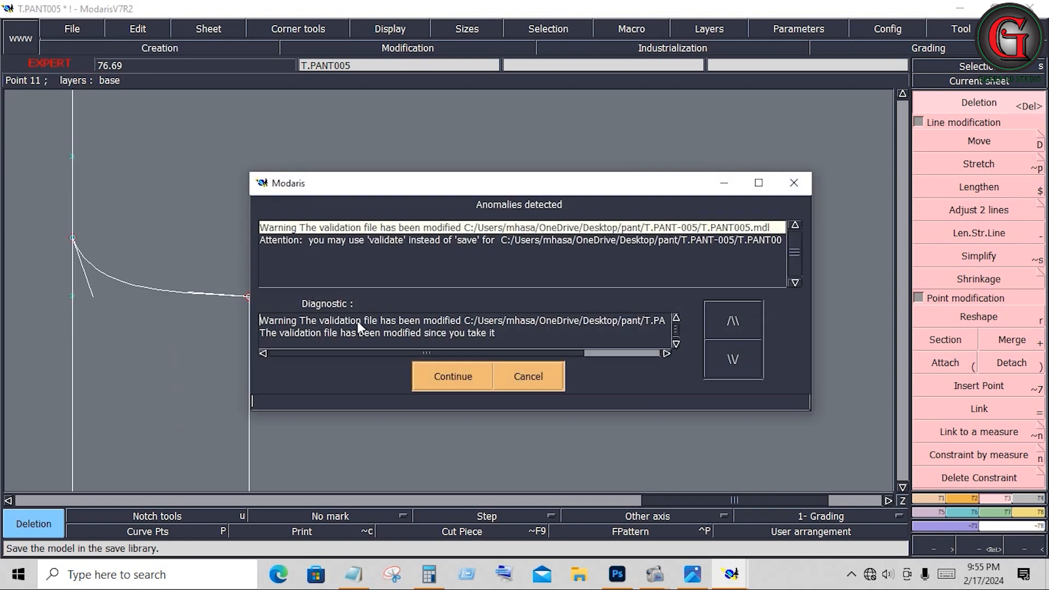
pyautogui.click(453, 374)
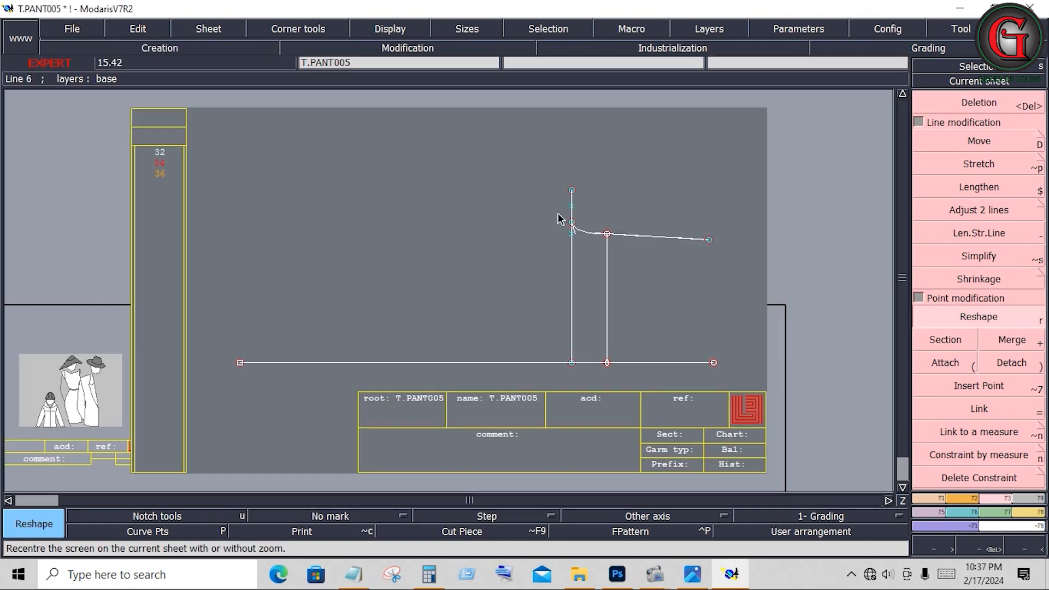
# - Draw a vertical line about 12 inches long from the curve's trimmed end down past the horizontal base line
pyautogui.moveTo(558, 213); pyautogui.dragTo(728, 255)
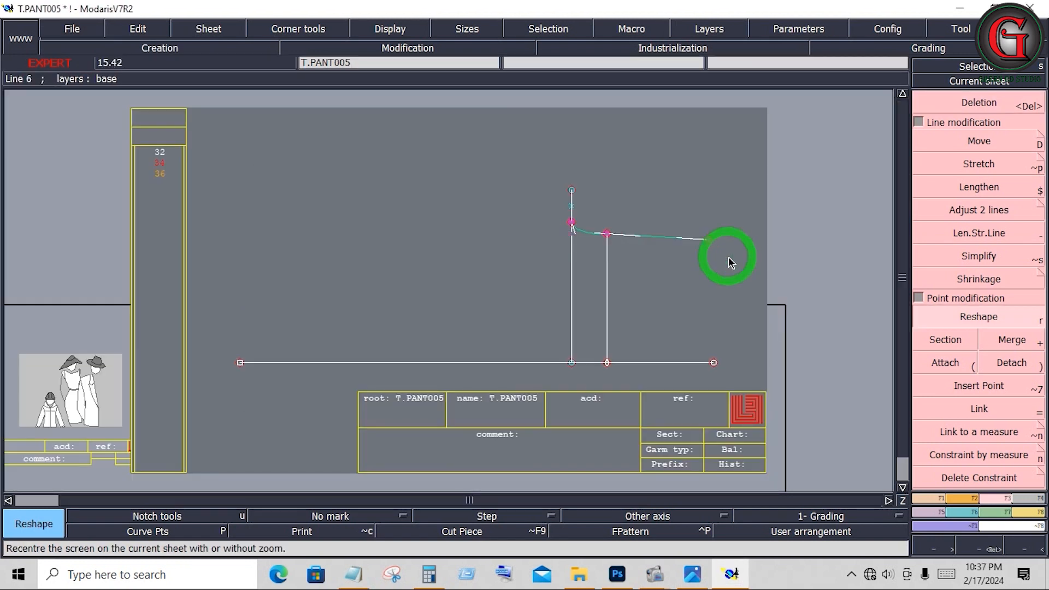
pyautogui.click(935, 501)
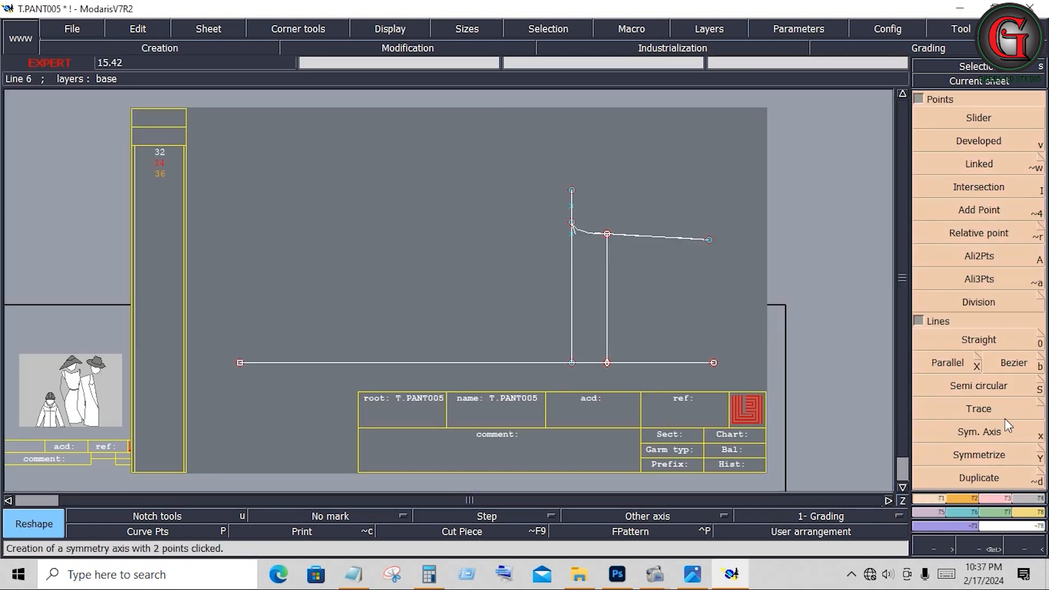
pyautogui.click(1012, 365)
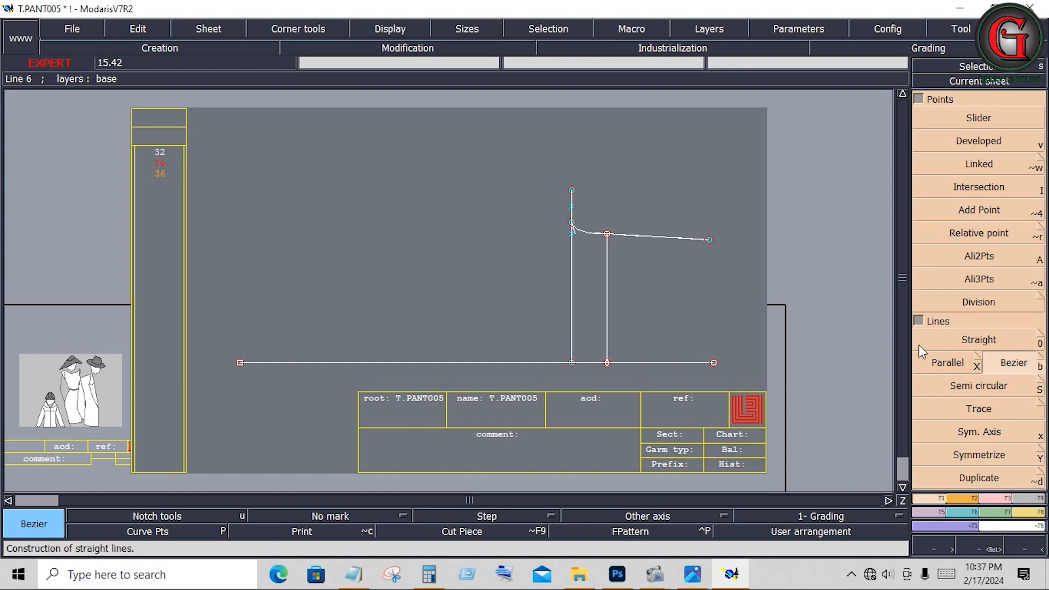
pyautogui.click(708, 240)
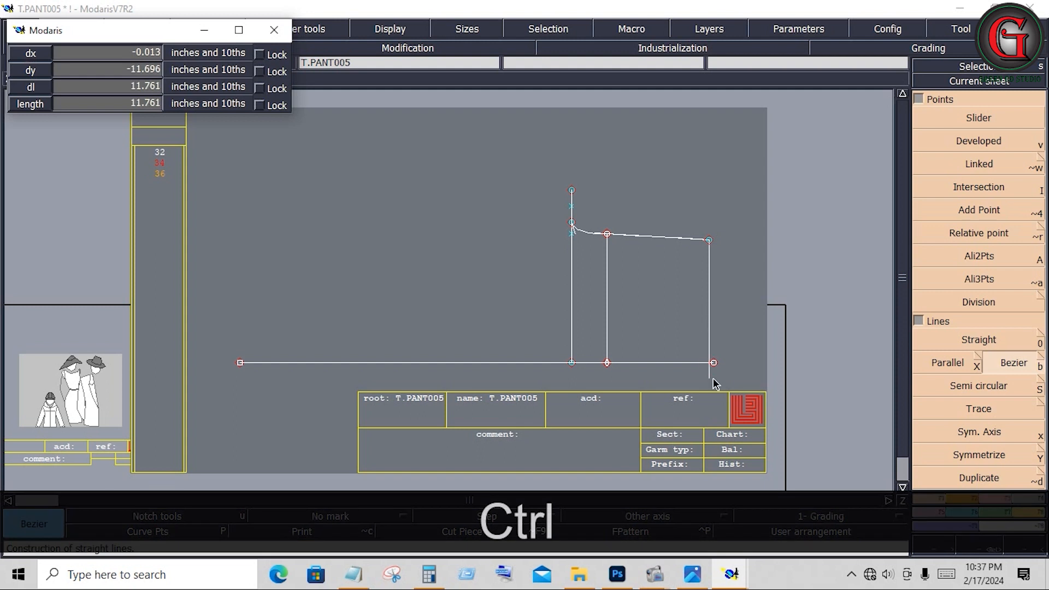
pyautogui.keyDown('ctrl'); pyautogui.click(712, 382); pyautogui.keyUp('ctrl')
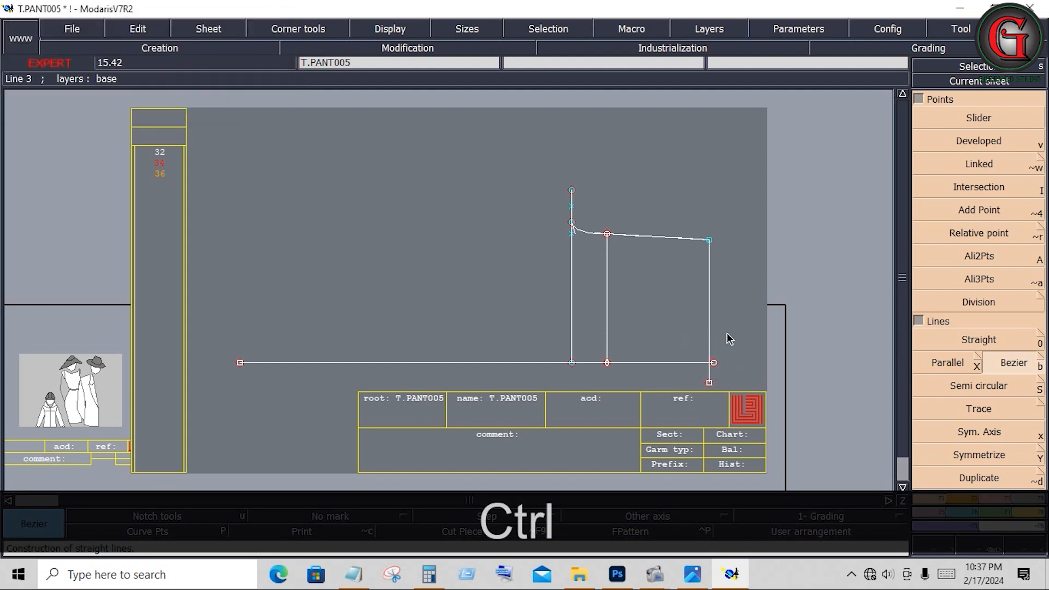
# - Create a parallel of the front vertical line 0.5 inch outward, on the side away from the crotch
pyautogui.click(935, 362)
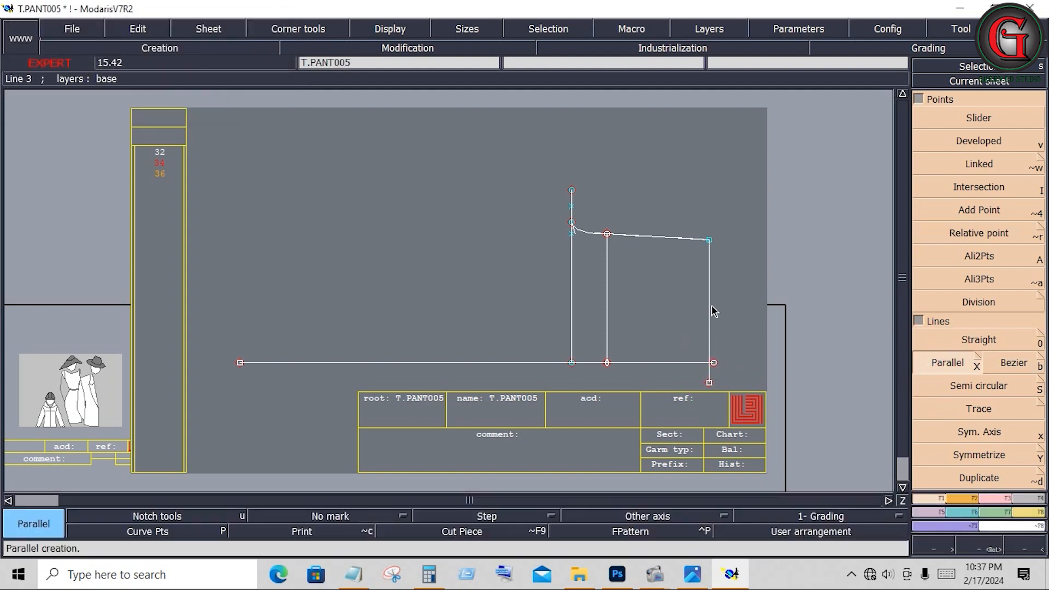
pyautogui.click(710, 306)
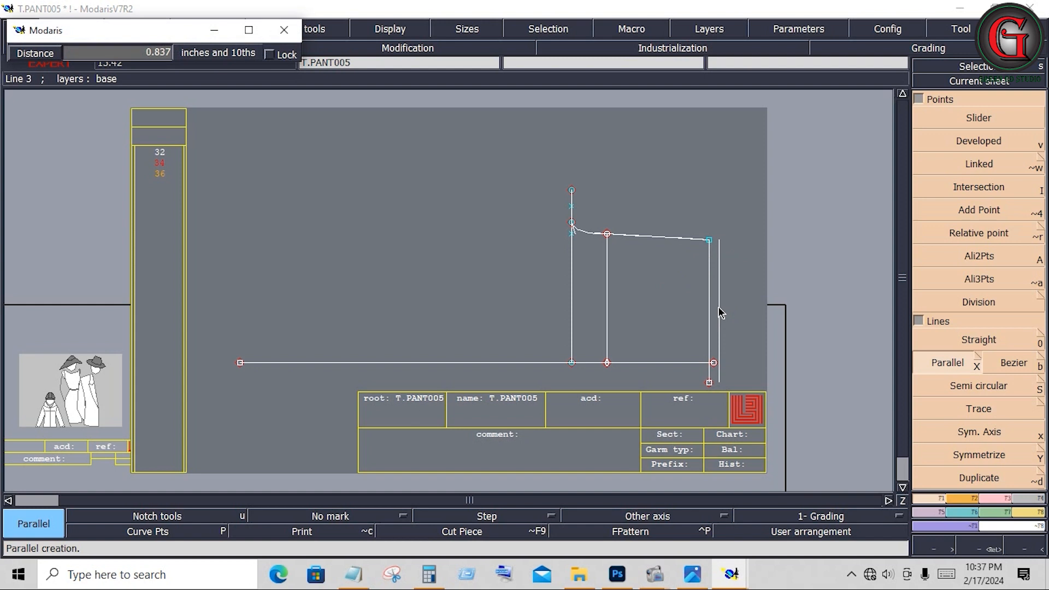
pyautogui.press('Down')
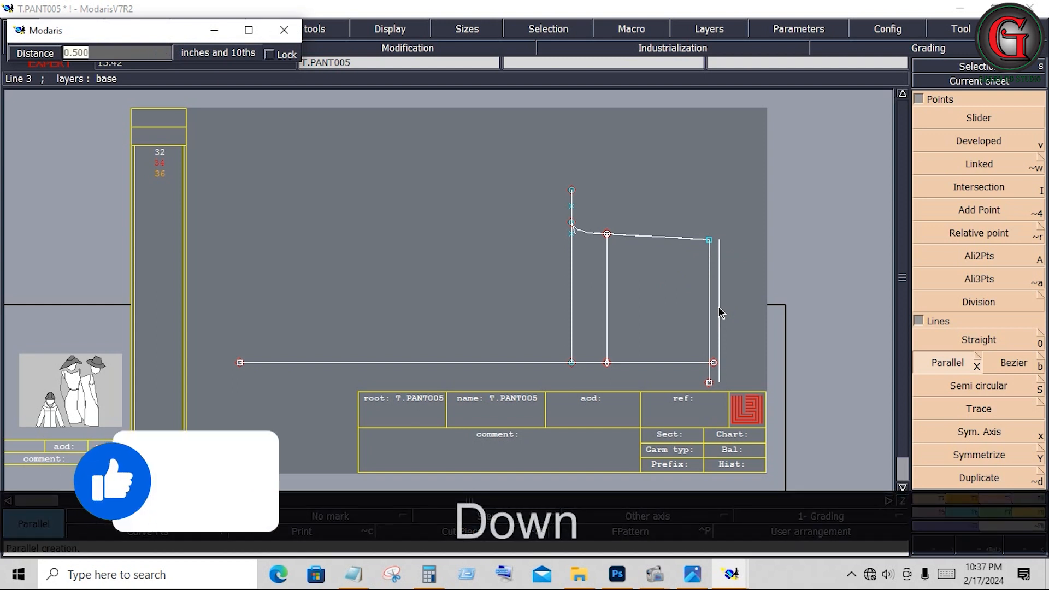
pyautogui.write('.5')
pyautogui.press('Return')
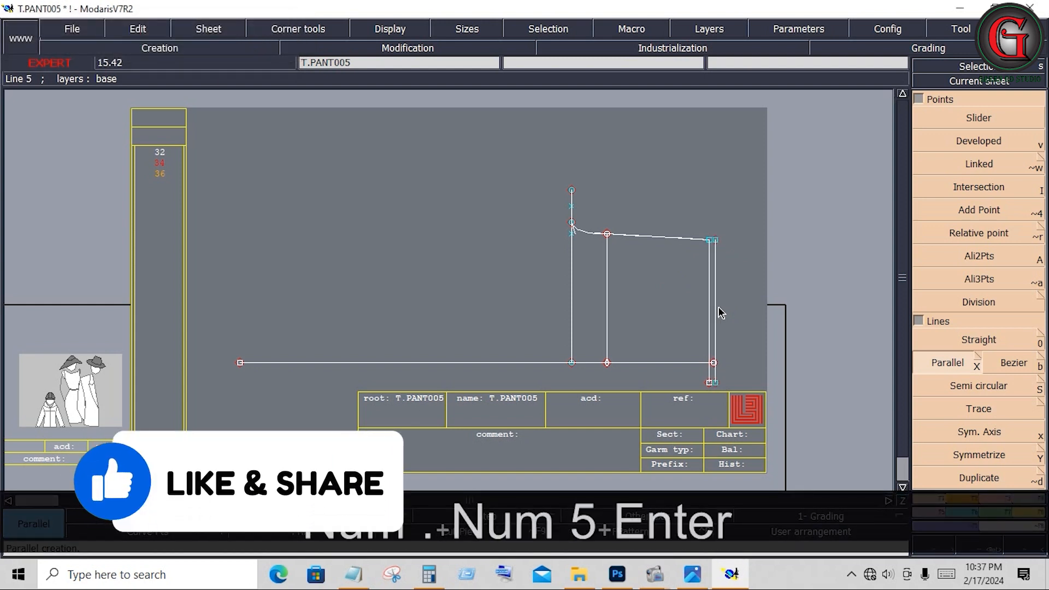
pyautogui.press('Return')
# - Switch to the pant 005.png measurements, and divide the 34-inch waist by 4 in Calculator
pyautogui.moveTo(559, 184); pyautogui.dragTo(723, 393)
pyautogui.click(694, 576)
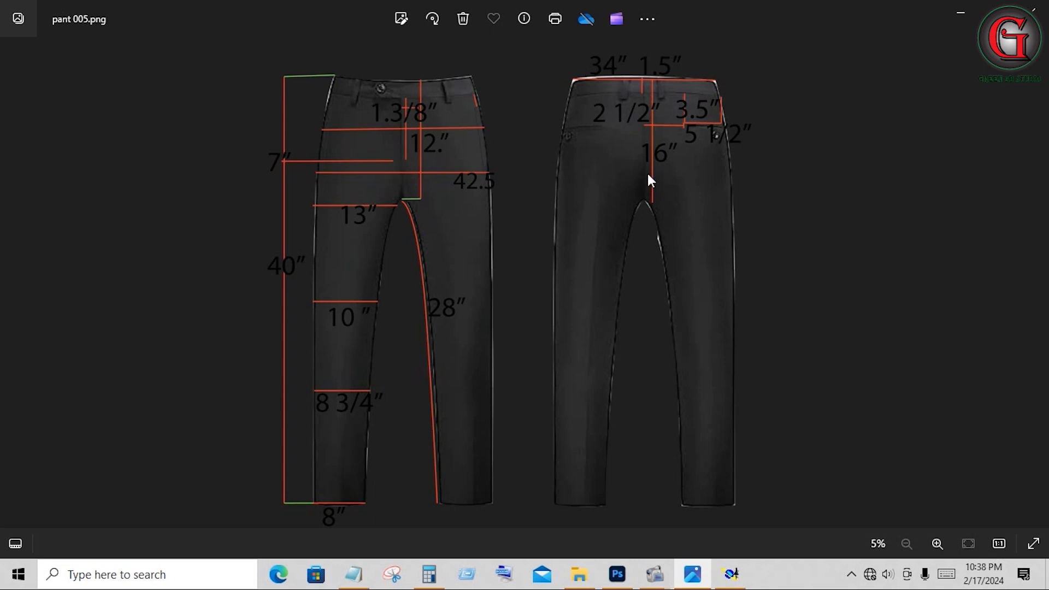
pyautogui.click(440, 572)
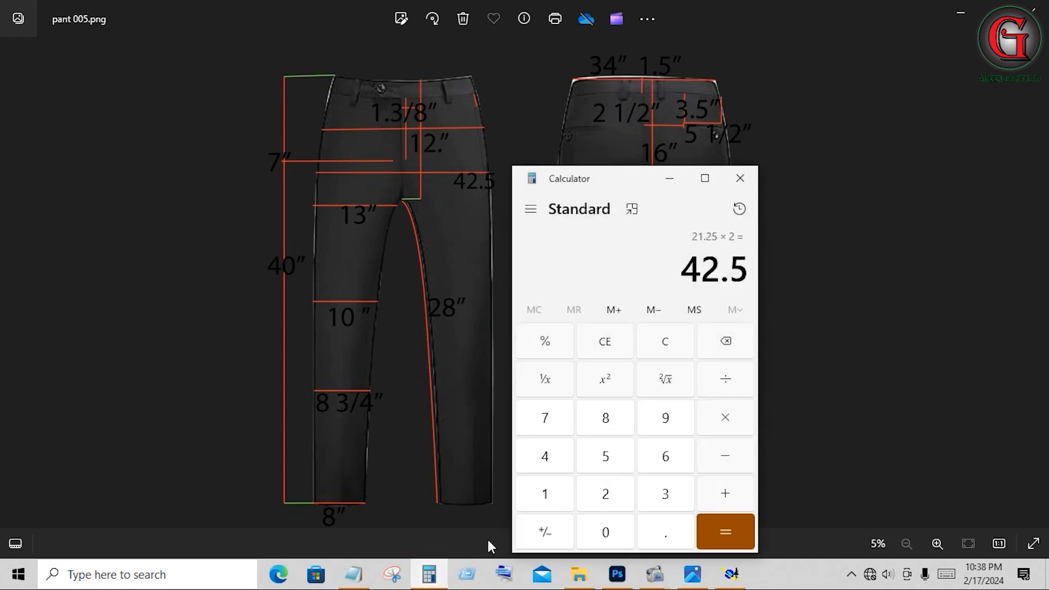
pyautogui.click(668, 347)
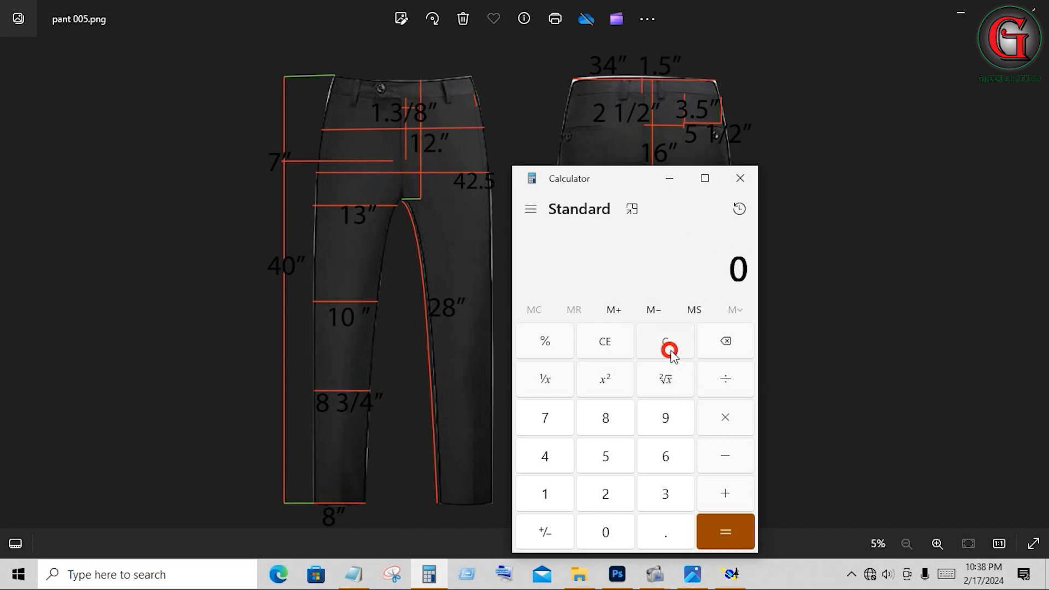
pyautogui.click(659, 498)
pyautogui.click(551, 464)
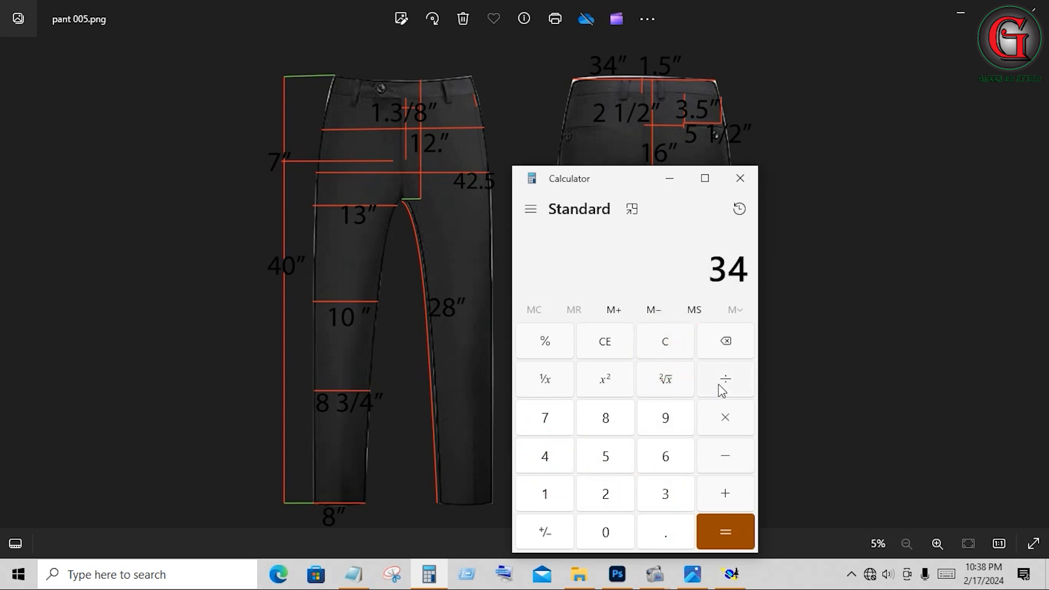
pyautogui.click(725, 379)
pyautogui.click(546, 464)
pyautogui.click(720, 523)
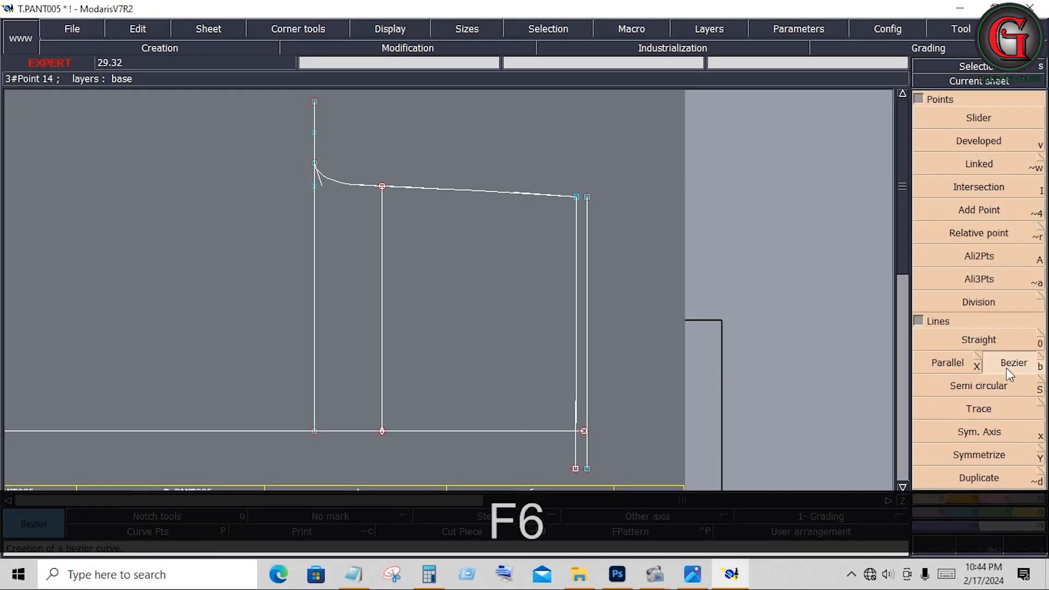
# - Draw an 8.5-inch straight waist line from the crotch curve's upper end down onto the 0.5-inch parallel line
pyautogui.click(1006, 369)
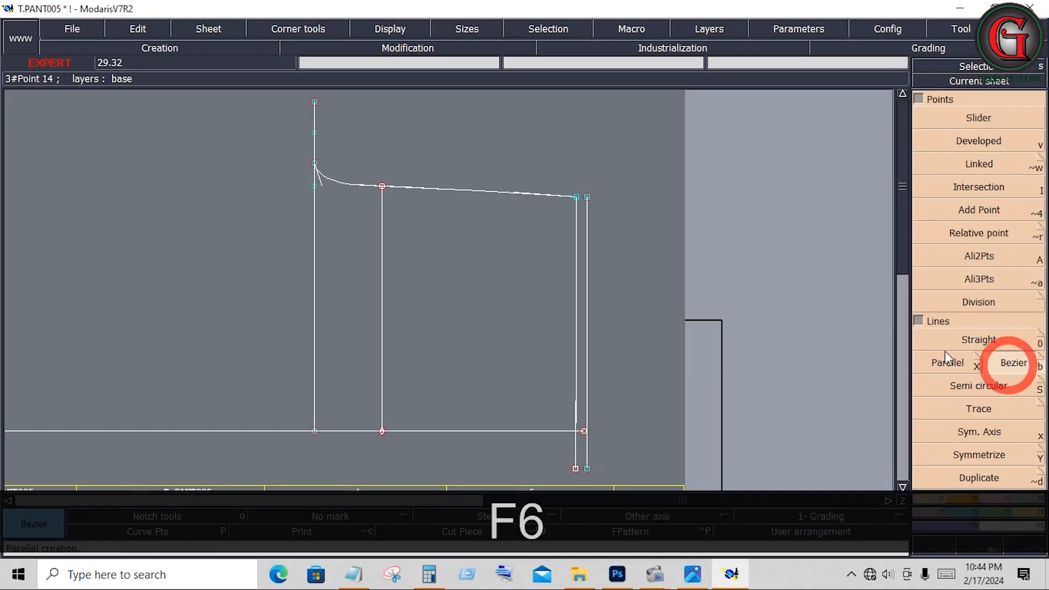
pyautogui.click(576, 198)
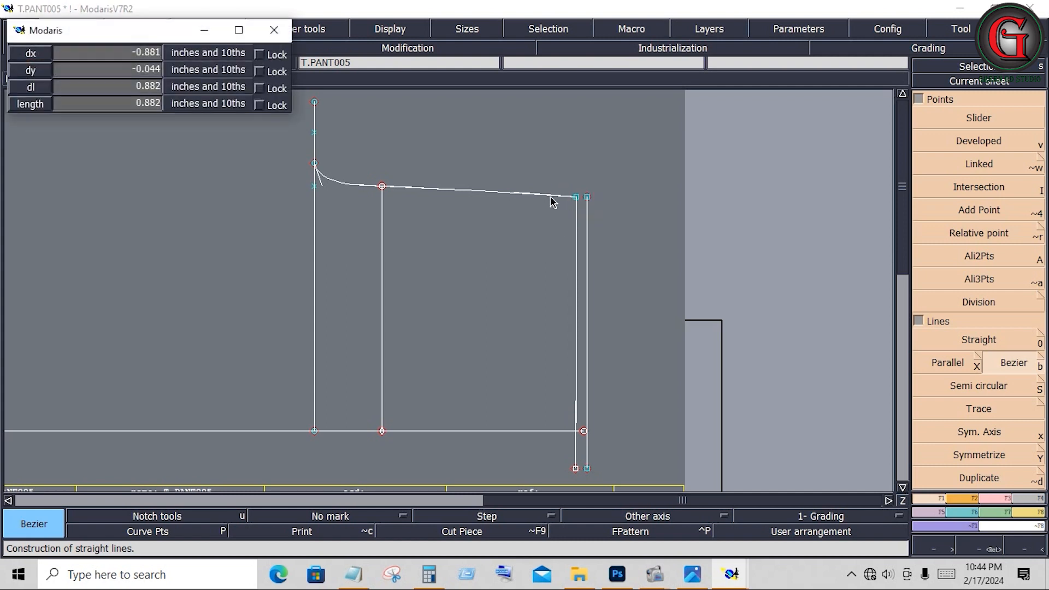
pyautogui.click(70, 85)
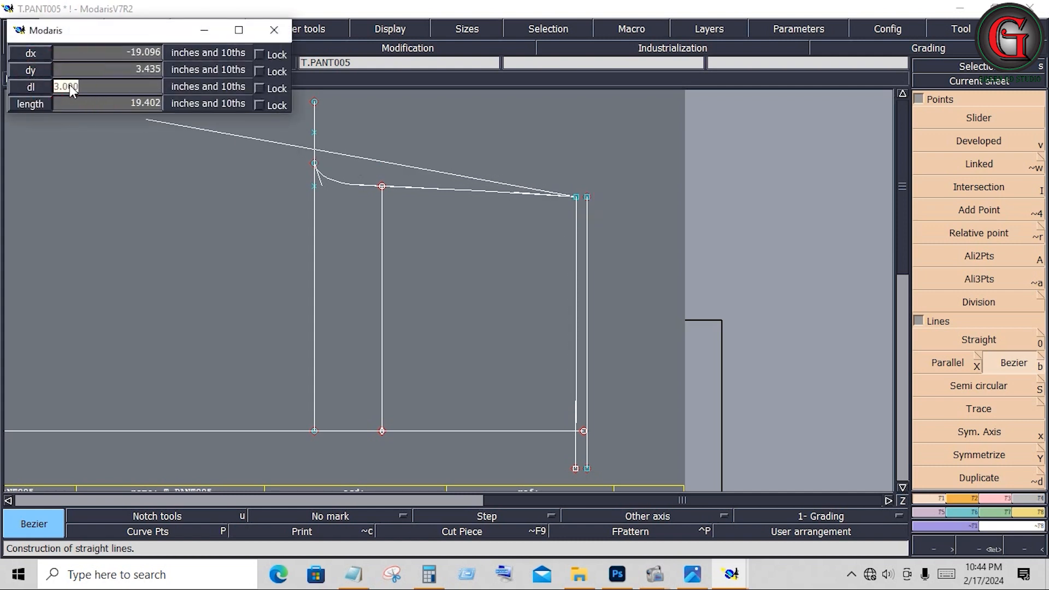
pyautogui.write('8.5')
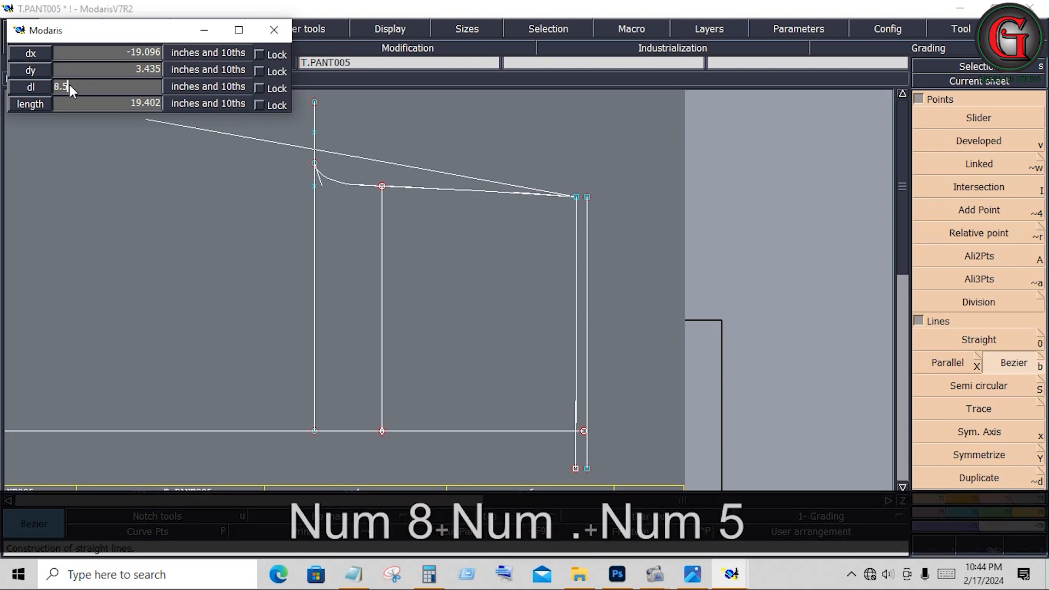
pyautogui.press('Return')
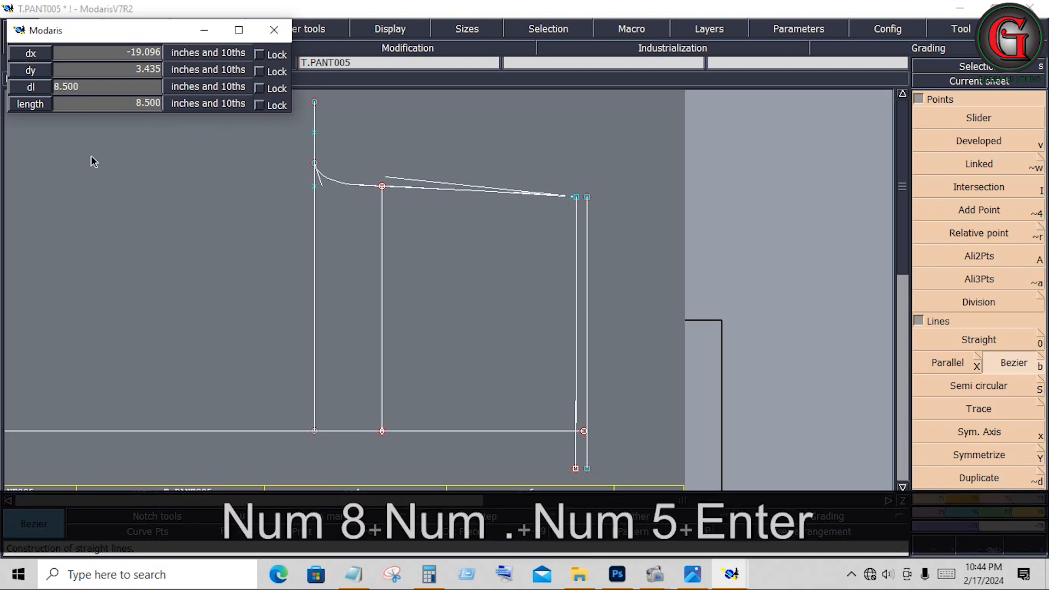
pyautogui.click(588, 388)
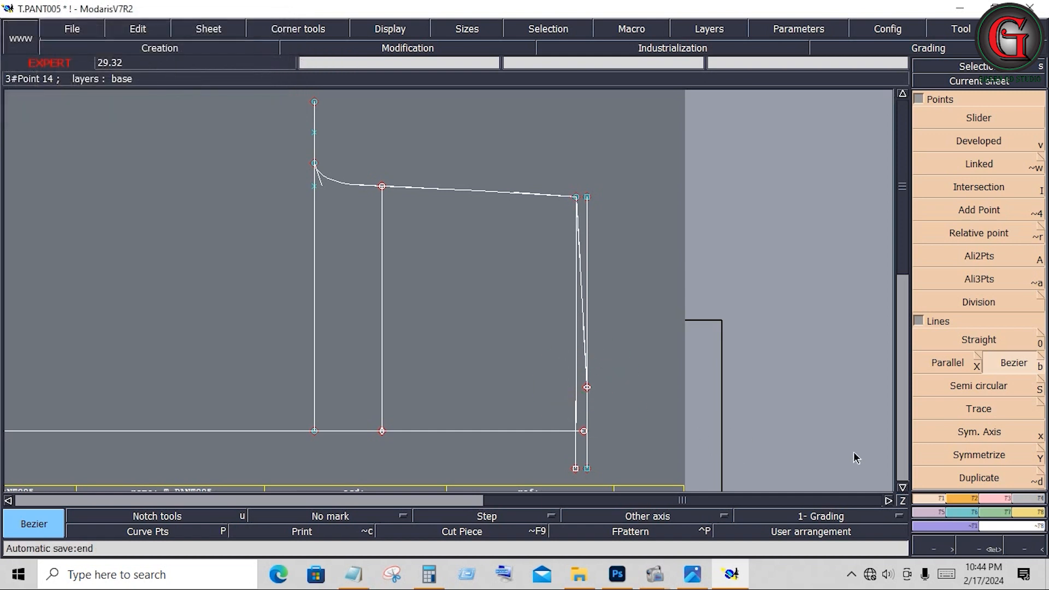
# - Delete the vertical construction line at the waist and its 0.5-inch parallel, keeping the slanted waist line
pyautogui.click(977, 454)
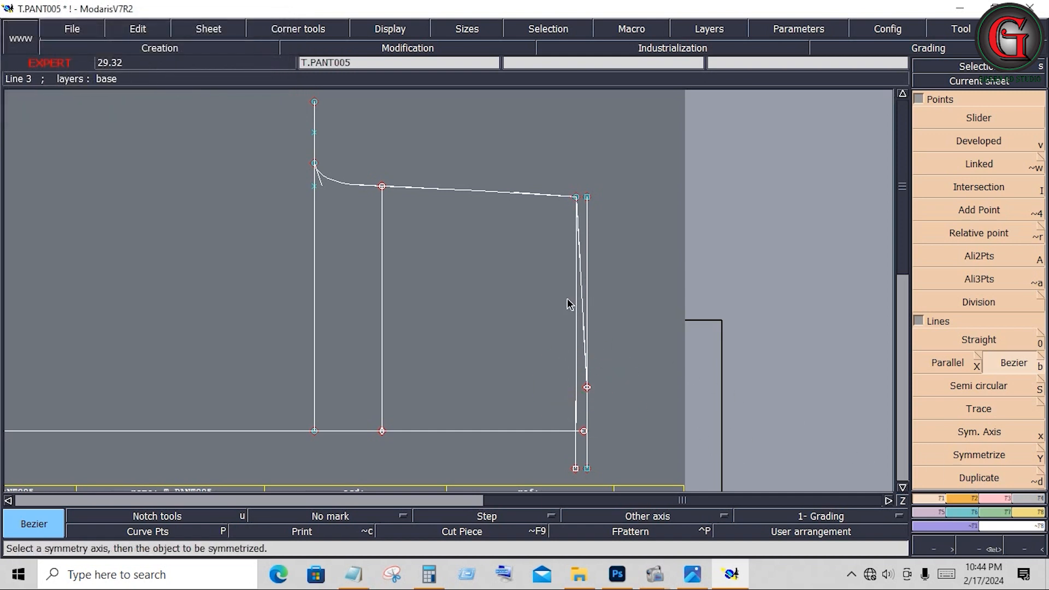
pyautogui.press('Delete')
pyautogui.click(573, 320)
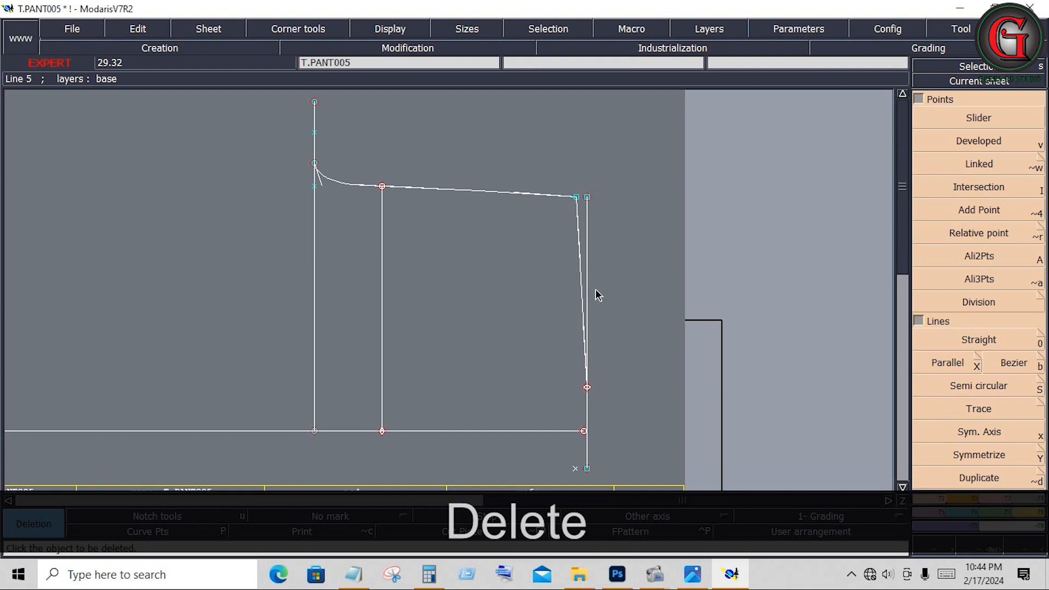
pyautogui.click(589, 281)
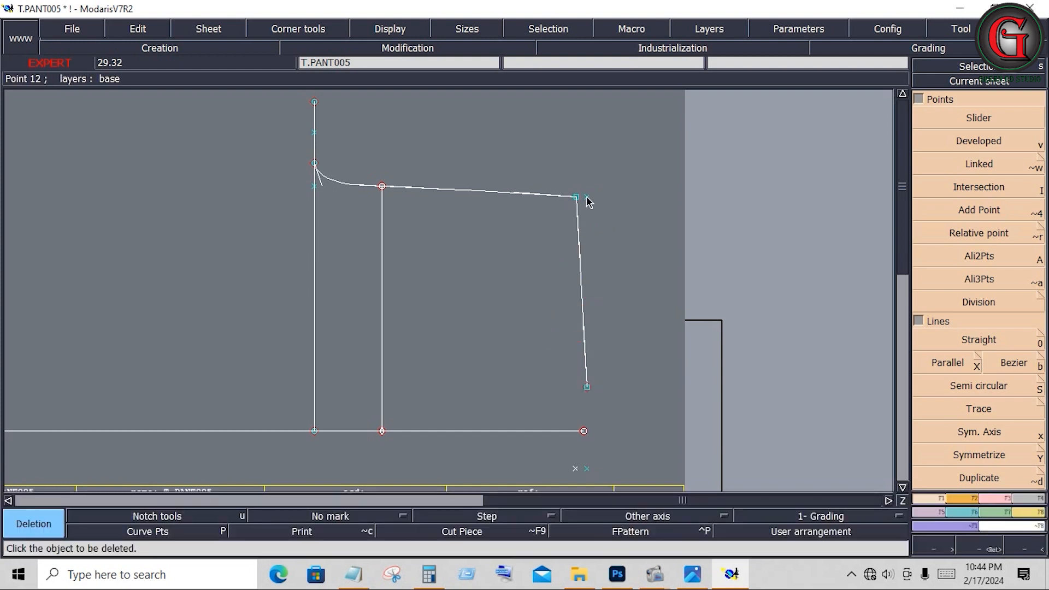
# - Reshape the waist line into a slight inward curve by adjusting it near its upper third and lower end
pyautogui.click(992, 498)
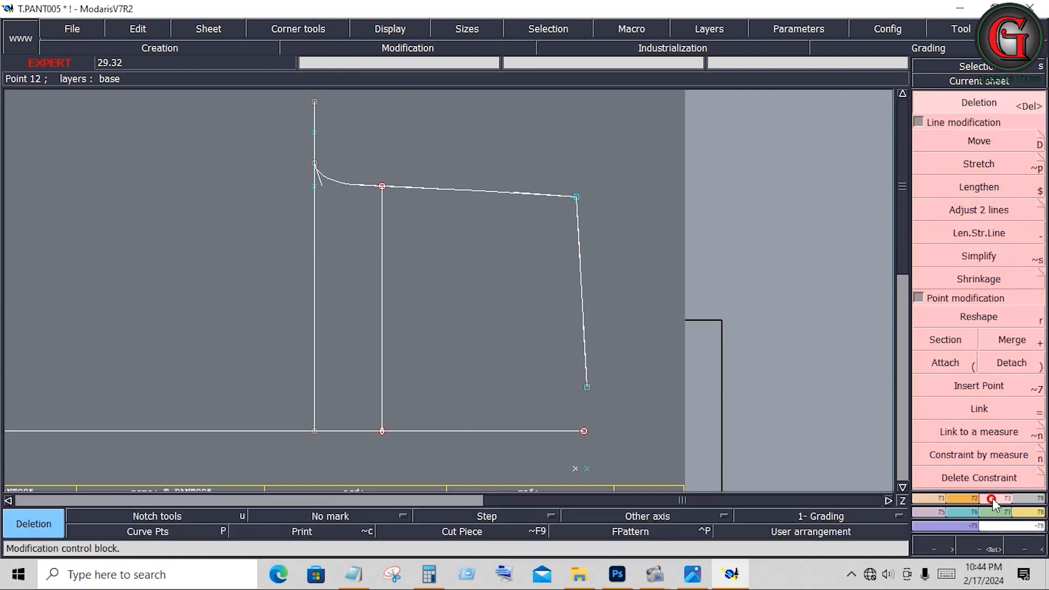
pyautogui.click(984, 319)
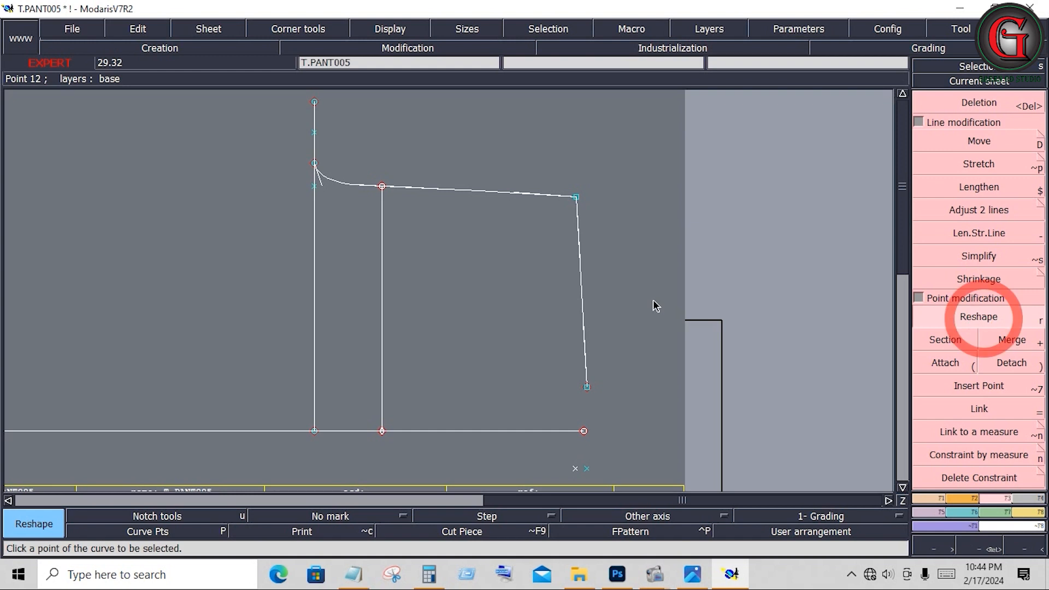
pyautogui.click(581, 261)
pyautogui.click(573, 270)
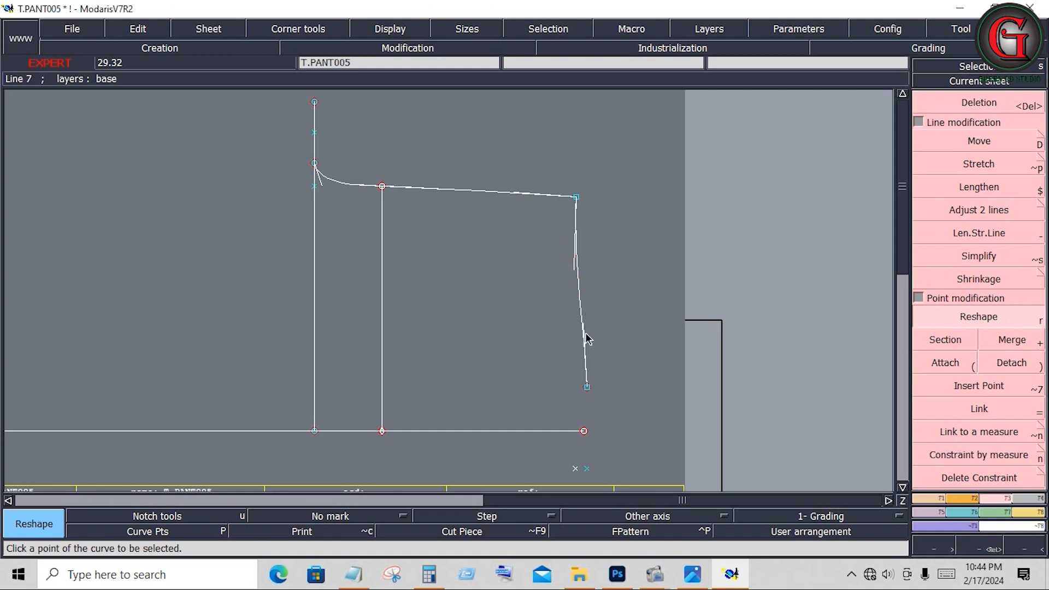
pyautogui.click(580, 337)
pyautogui.click(579, 336)
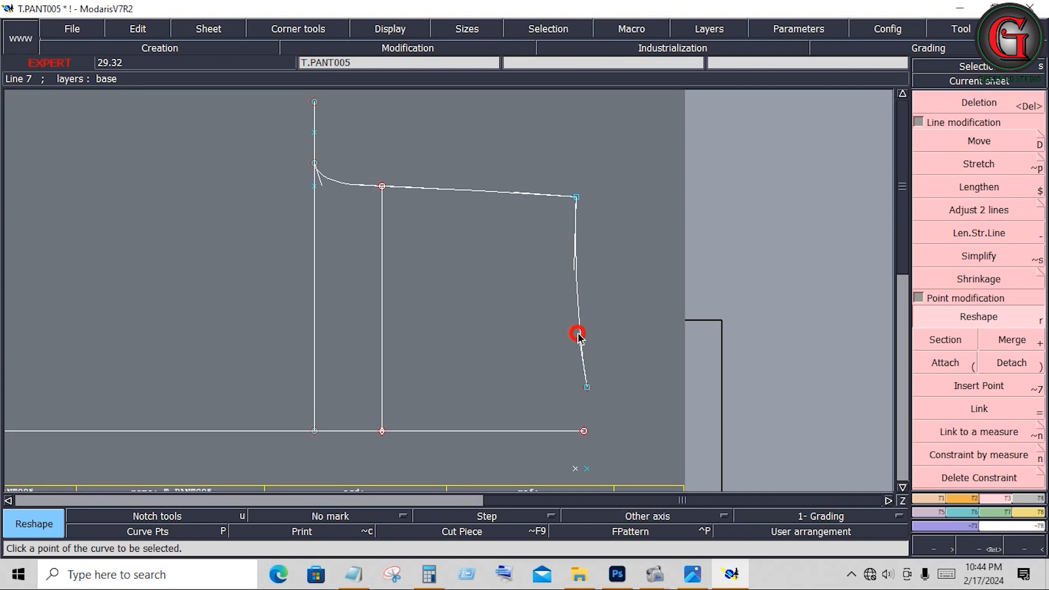
# - Draw a straight line from the waist line's lower end to the hip line's foot on the base line, and insert a point there
pyautogui.click(935, 501)
pyautogui.click(1018, 365)
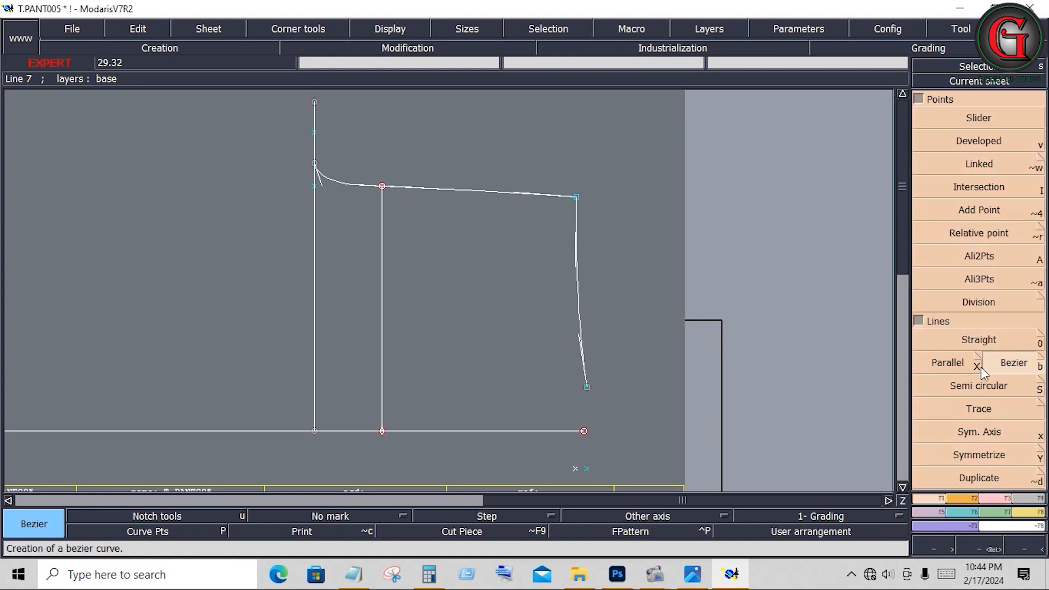
pyautogui.click(587, 388)
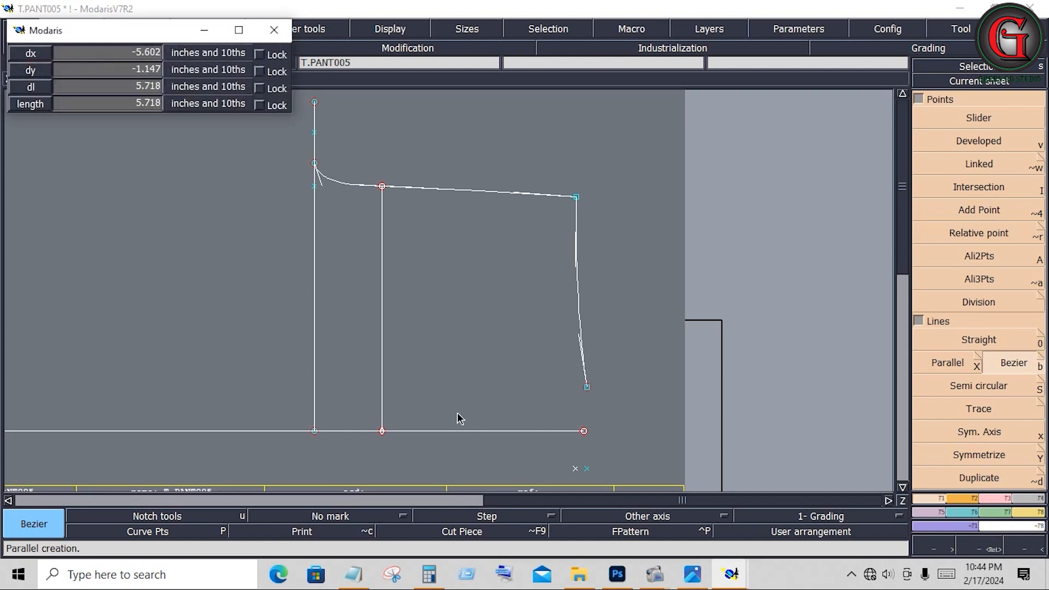
pyautogui.click(383, 431)
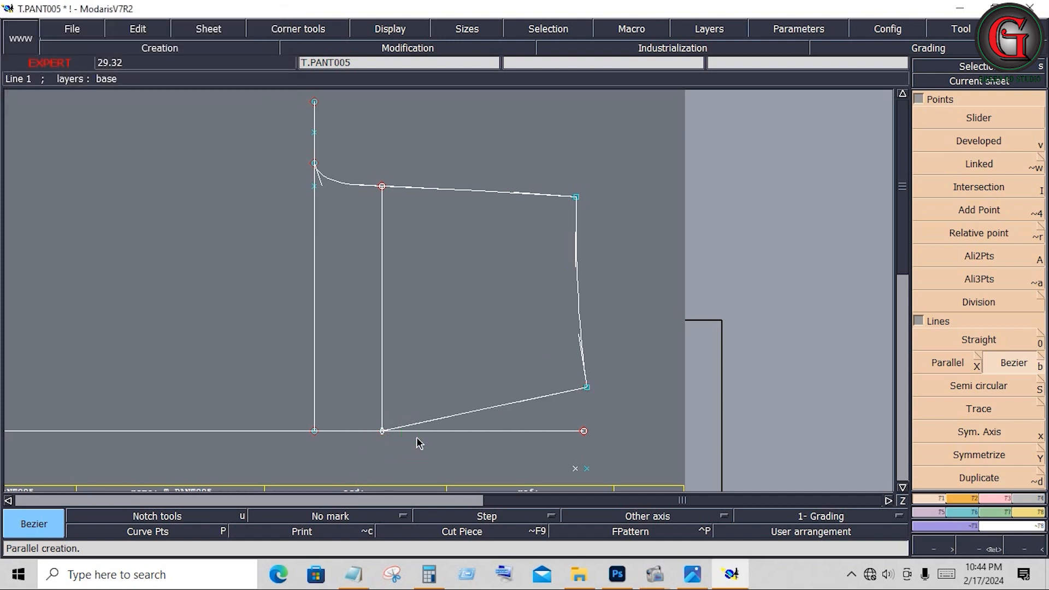
pyautogui.click(997, 505)
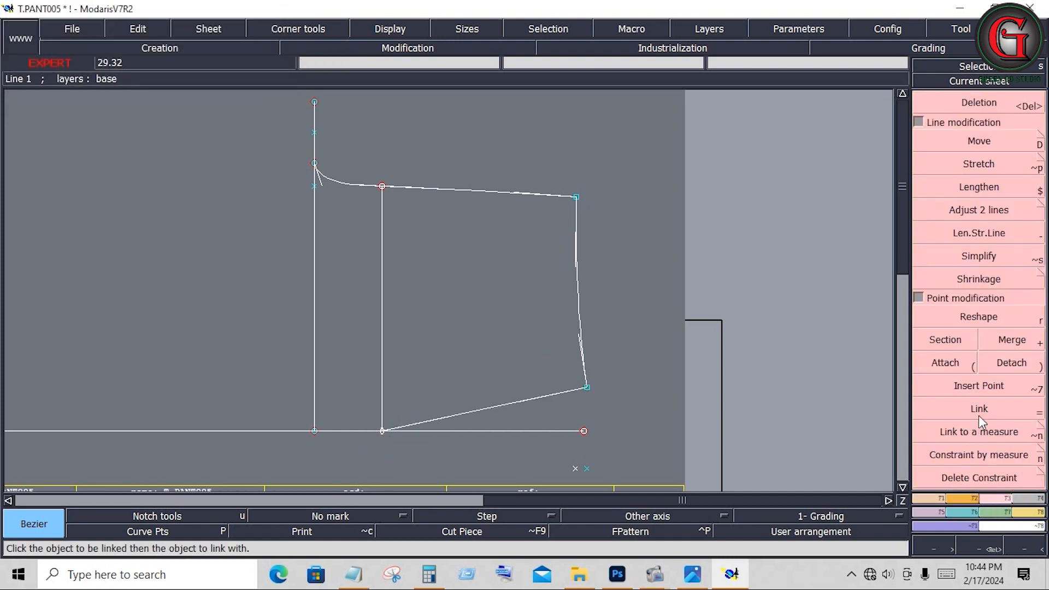
pyautogui.click(975, 389)
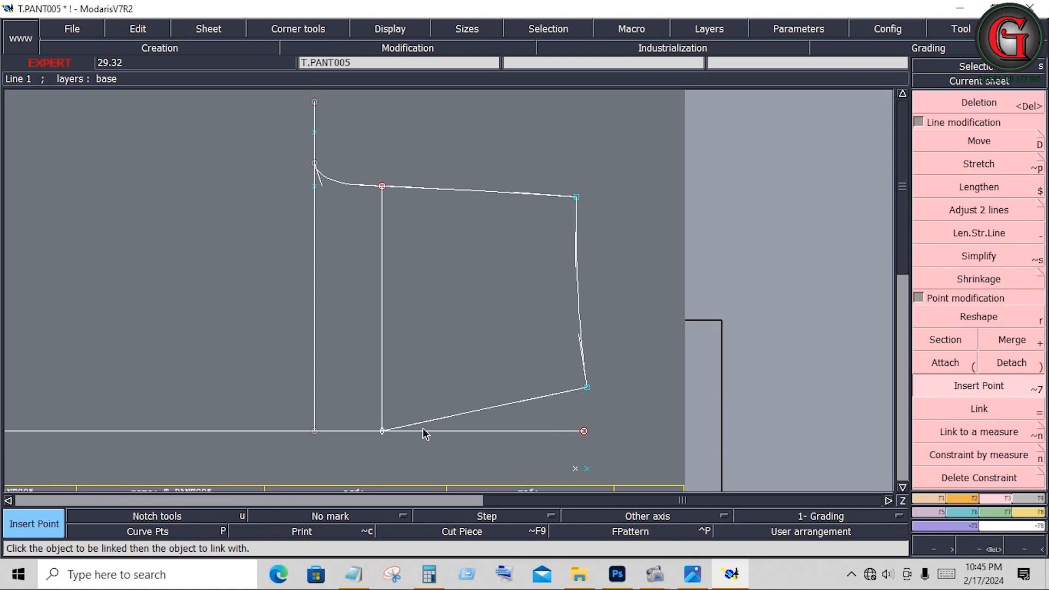
pyautogui.click(381, 432)
# - Reshape the side line between the waist and the hip line's foot into a smooth outward curve blending into the base line
pyautogui.click(978, 319)
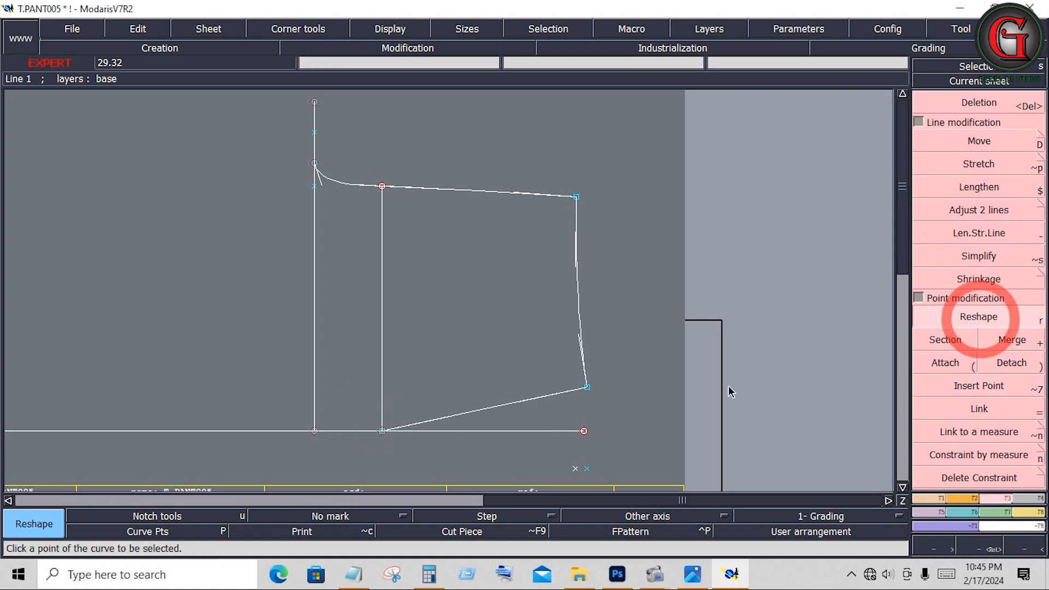
pyautogui.click(527, 403)
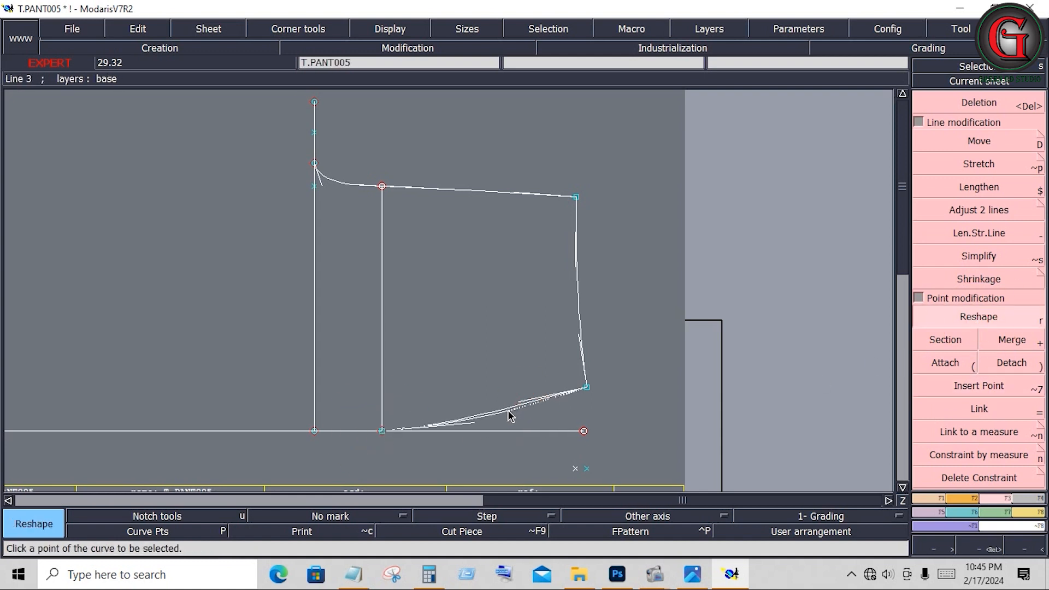
pyautogui.click(507, 411)
pyautogui.click(474, 430)
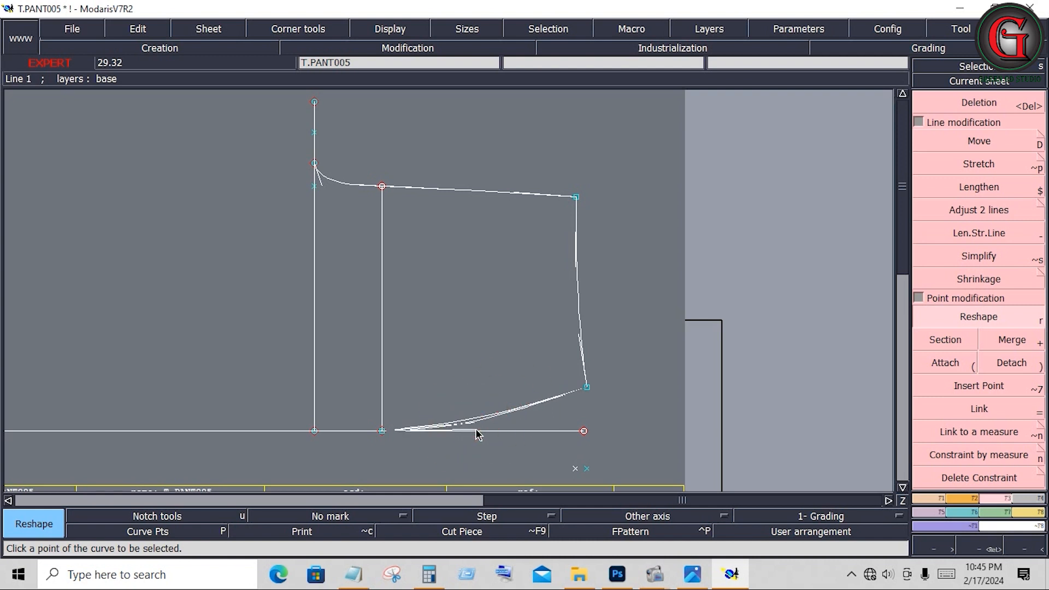
pyautogui.click(512, 413)
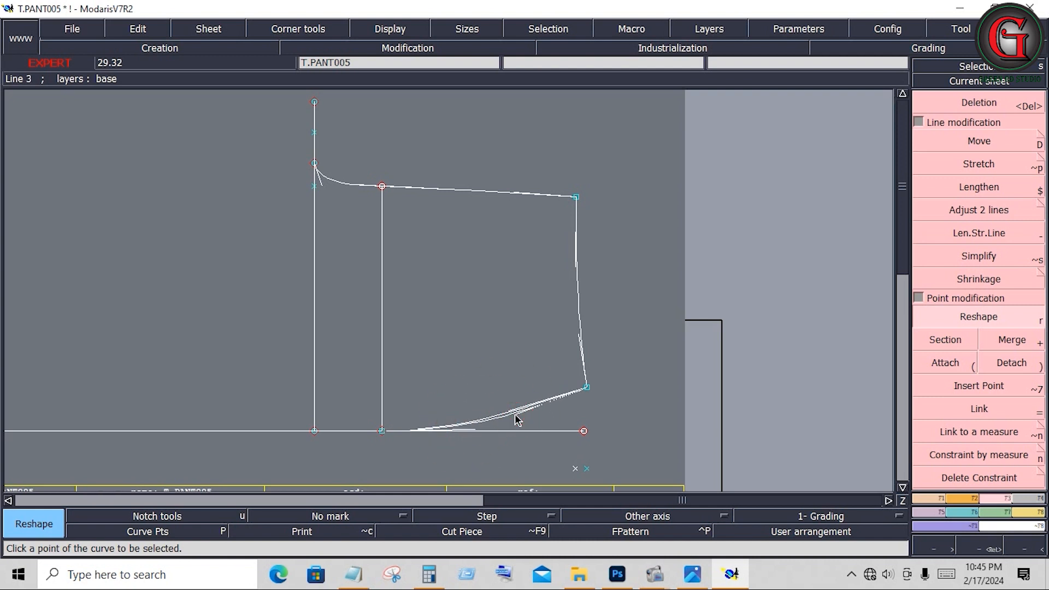
pyautogui.click(516, 418)
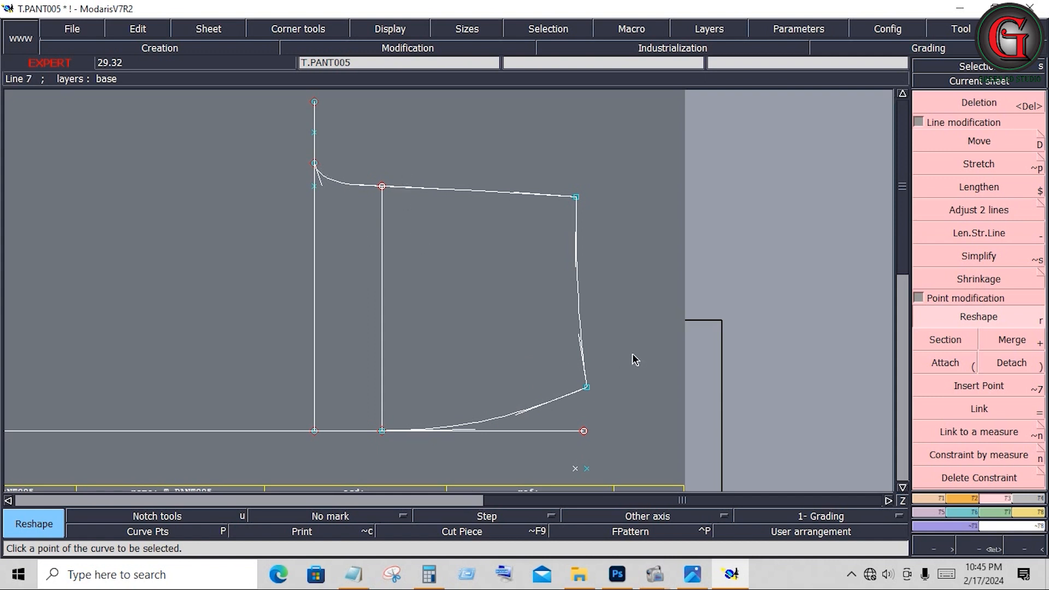
# - Divide the crotch line into two equal parts between the crotch tip and the base line
pyautogui.press('Home')
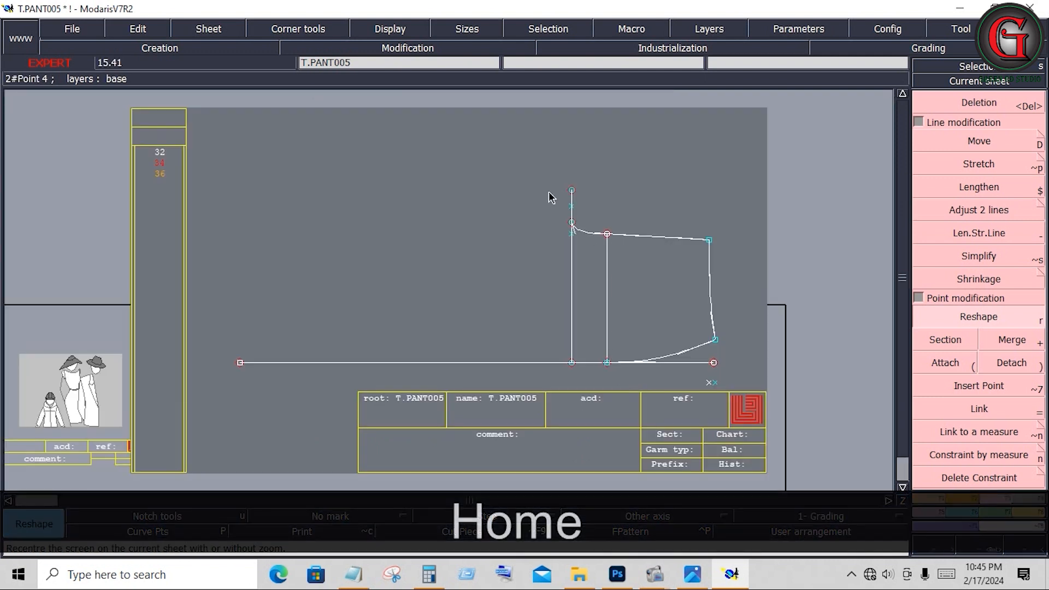
pyautogui.moveTo(539, 165); pyautogui.dragTo(595, 385)
pyautogui.click(438, 239)
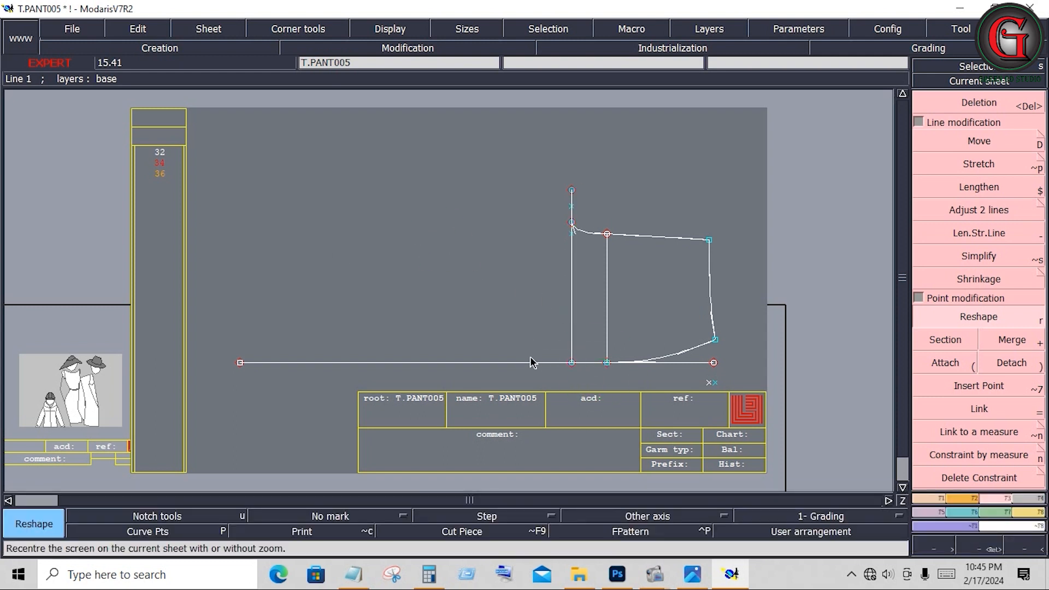
pyautogui.press('F2')
pyautogui.click(978, 302)
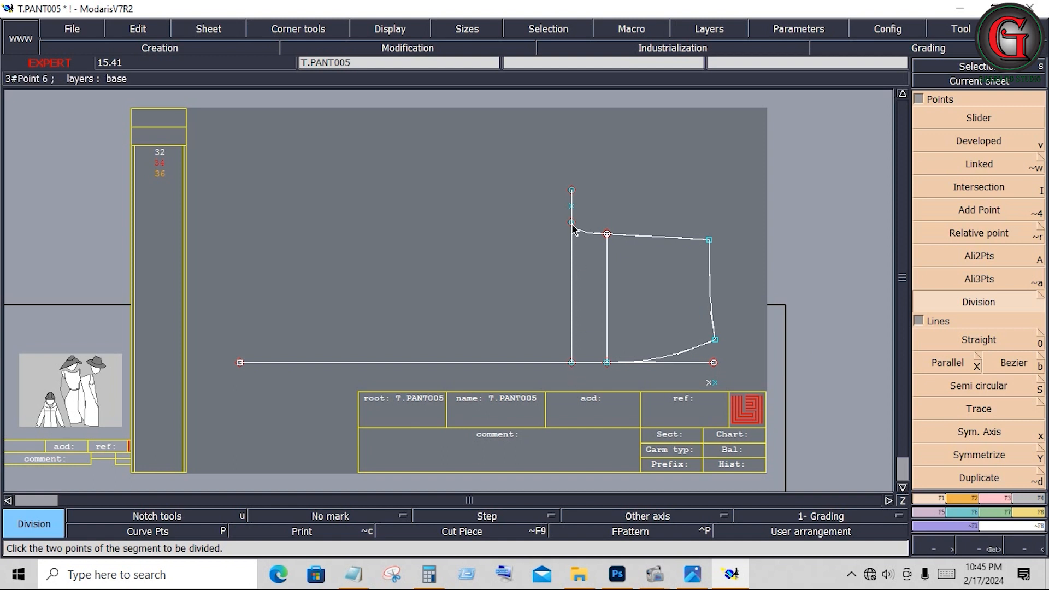
pyautogui.click(571, 222)
pyautogui.click(571, 362)
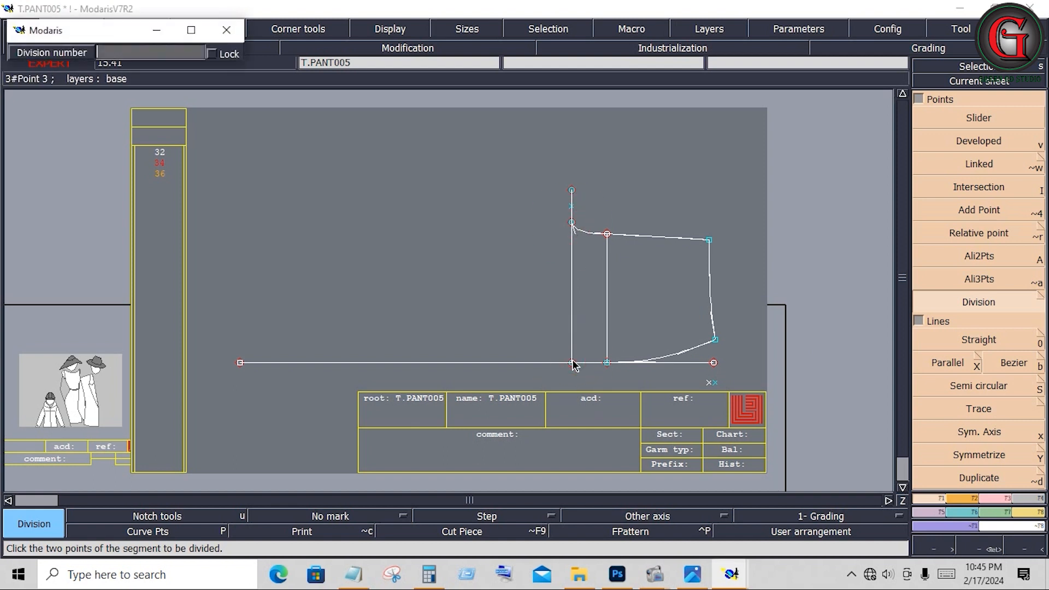
pyautogui.write('2')
pyautogui.press('Return')
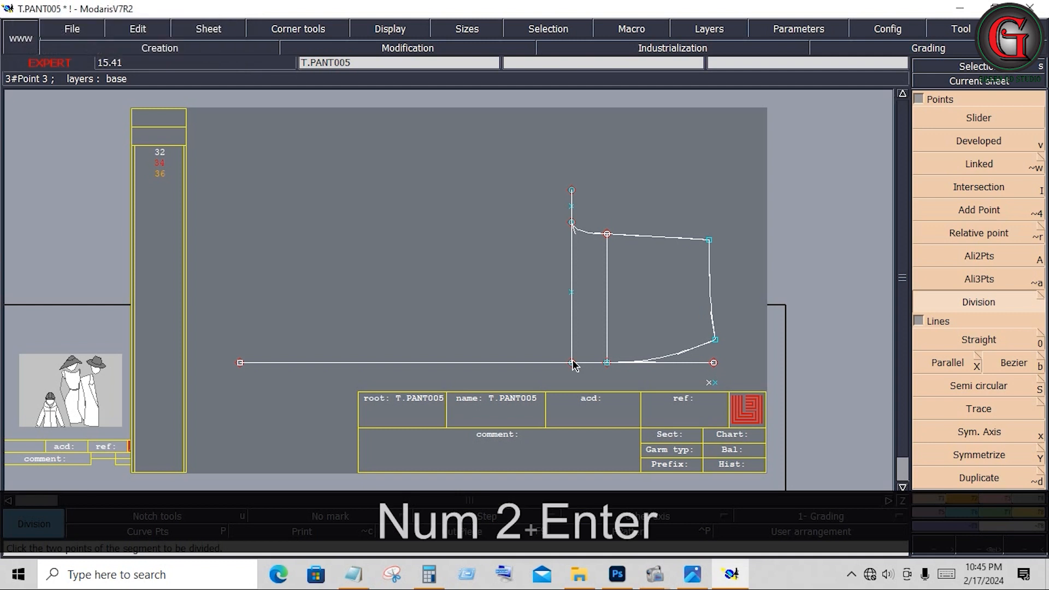
pyautogui.hotkey('ctrl', 'z')
pyautogui.hotkey('ctrl', 'z')
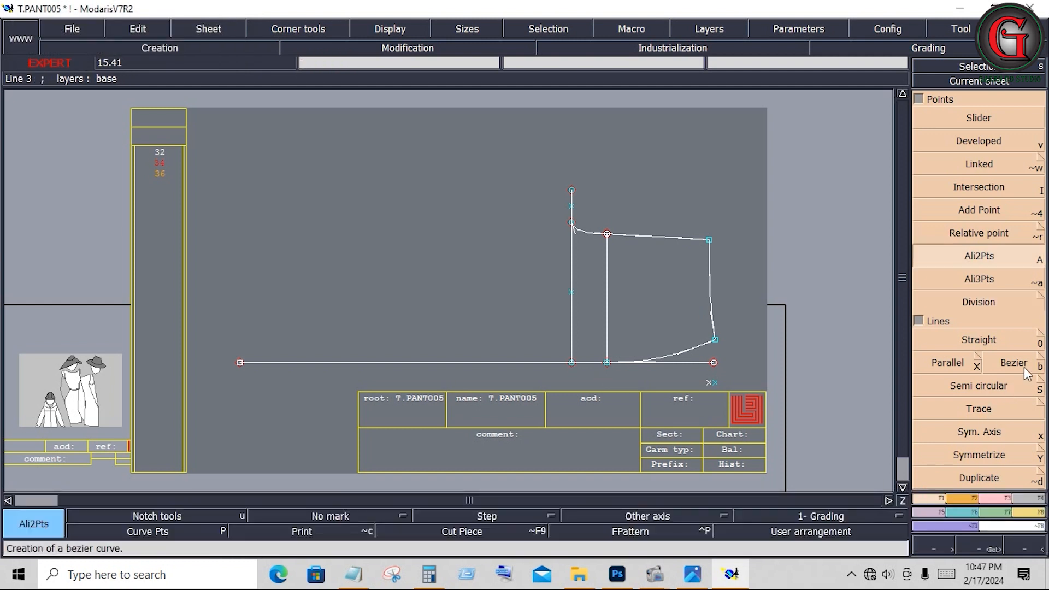
# - Draw a horizontal leg centre line from the crotch line's midpoint to the hem and align its end vertically with the base line's end
pyautogui.click(1015, 365)
pyautogui.click(571, 292)
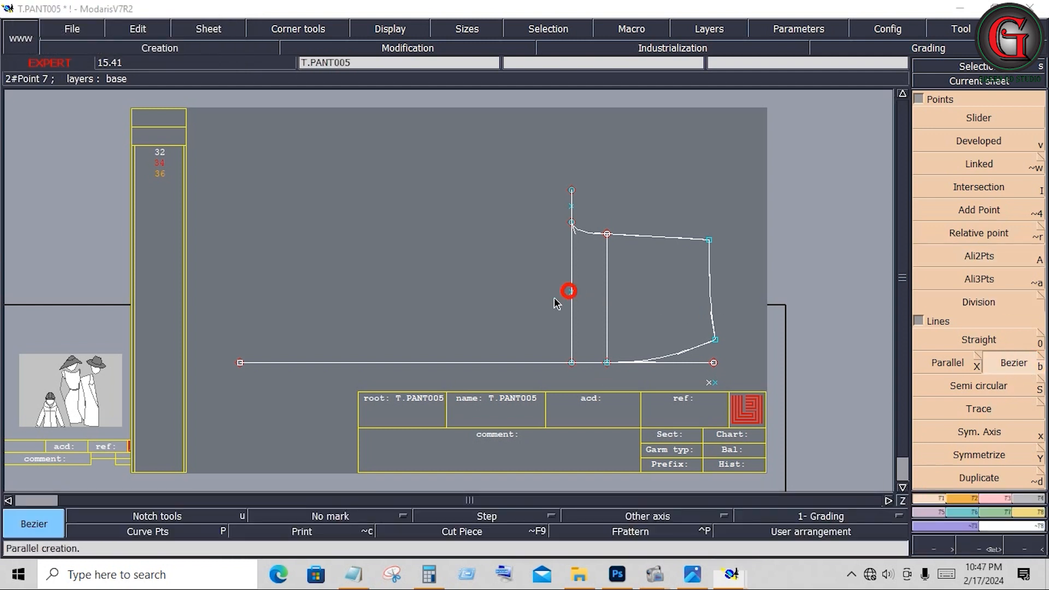
pyautogui.press('ctrl')
pyautogui.click(235, 306)
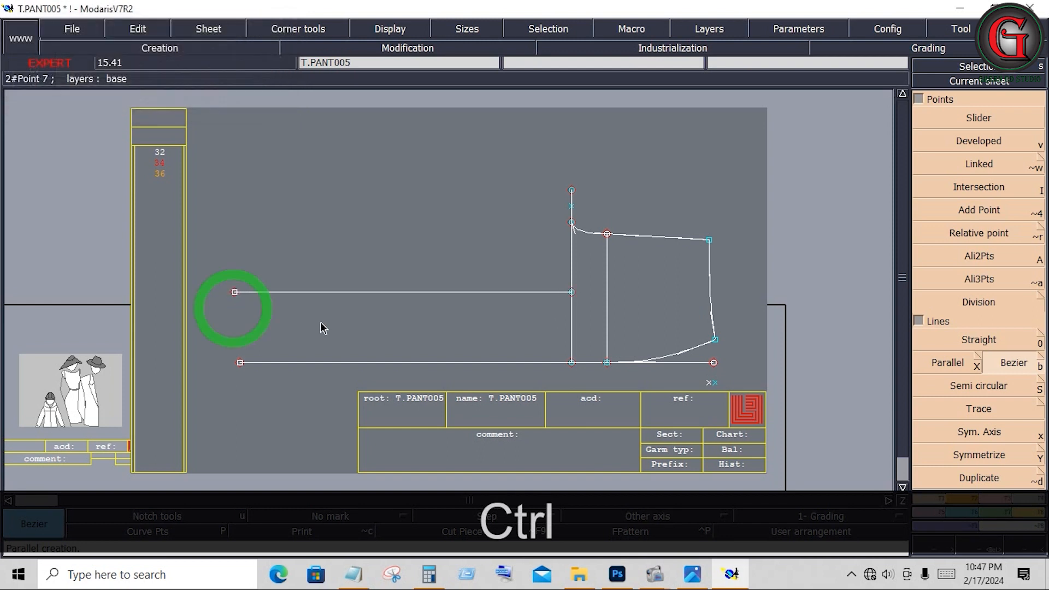
pyautogui.click(972, 263)
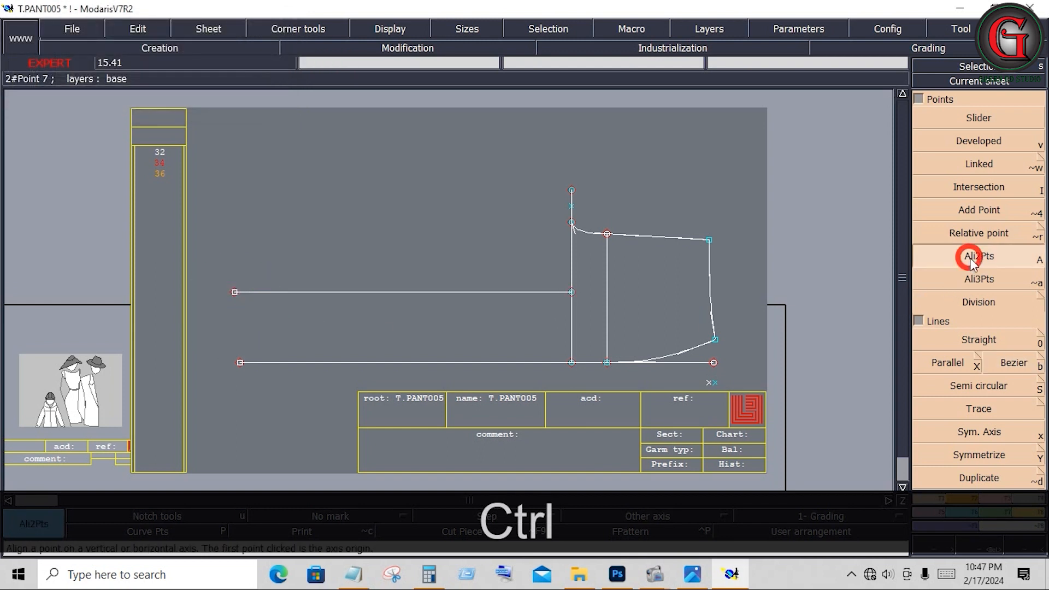
pyautogui.click(240, 363)
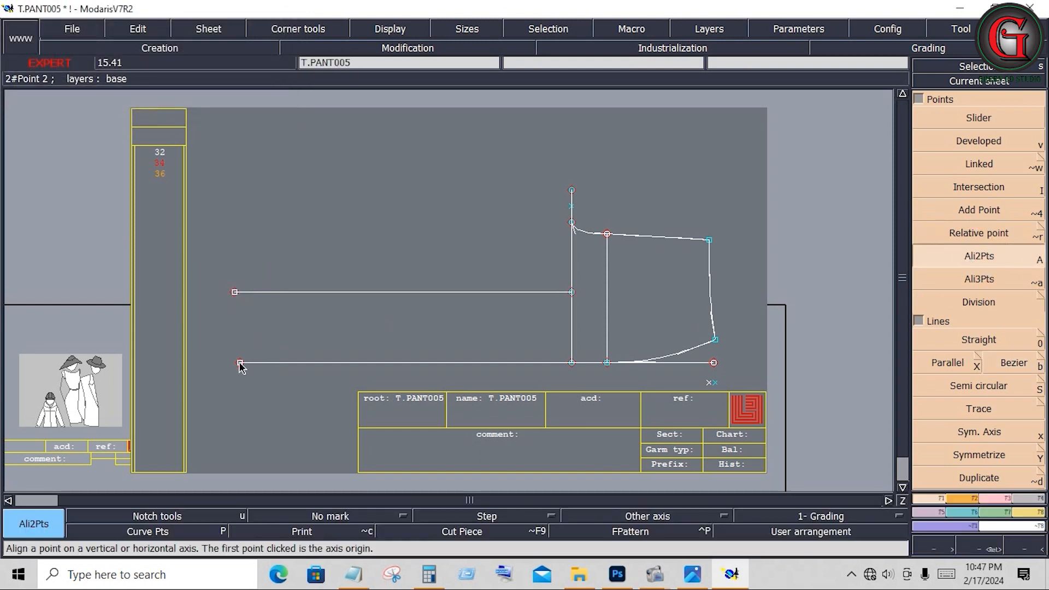
pyautogui.click(234, 292)
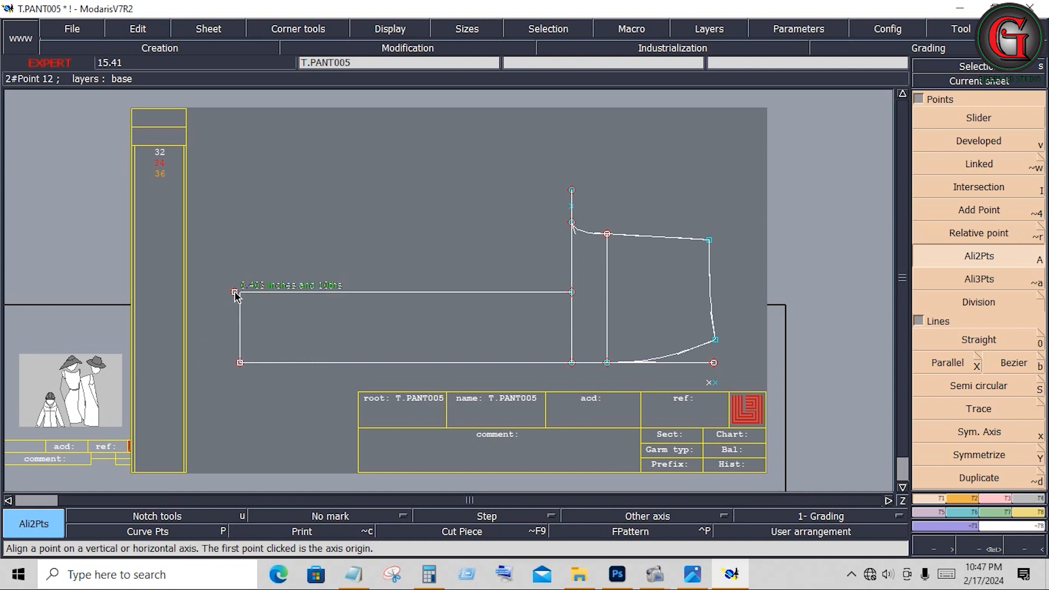
pyautogui.click(235, 293)
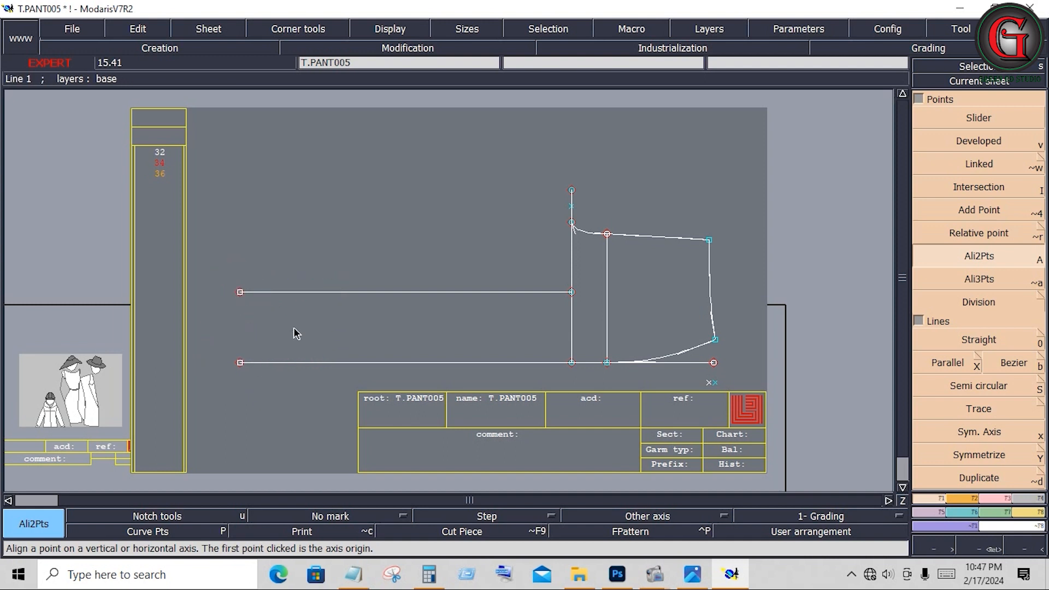
# - Divide the leg centre line into three equal parts between the crotch line and the hem end
pyautogui.click(693, 575)
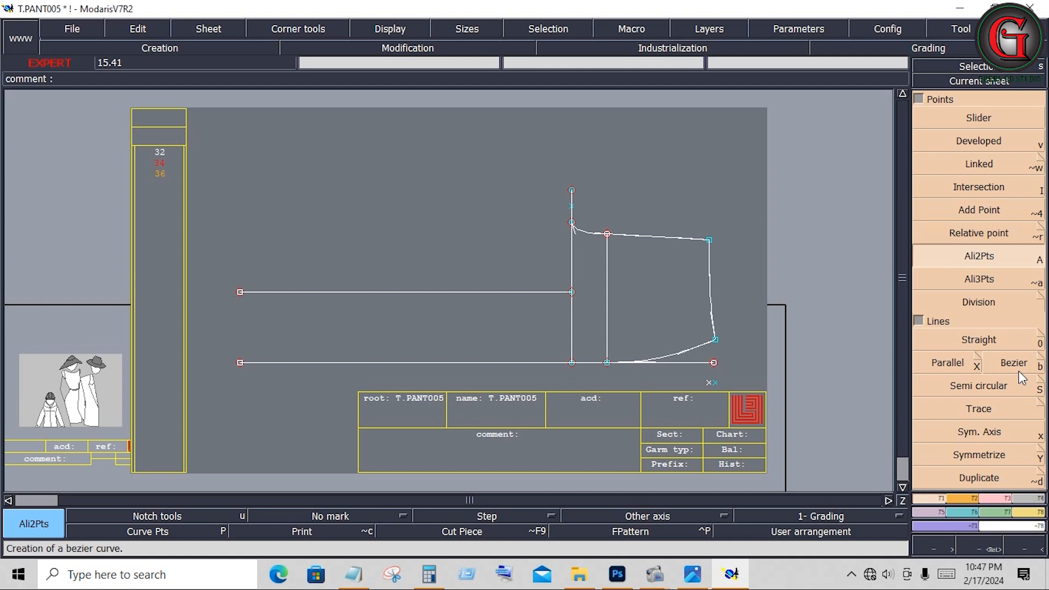
pyautogui.click(1014, 362)
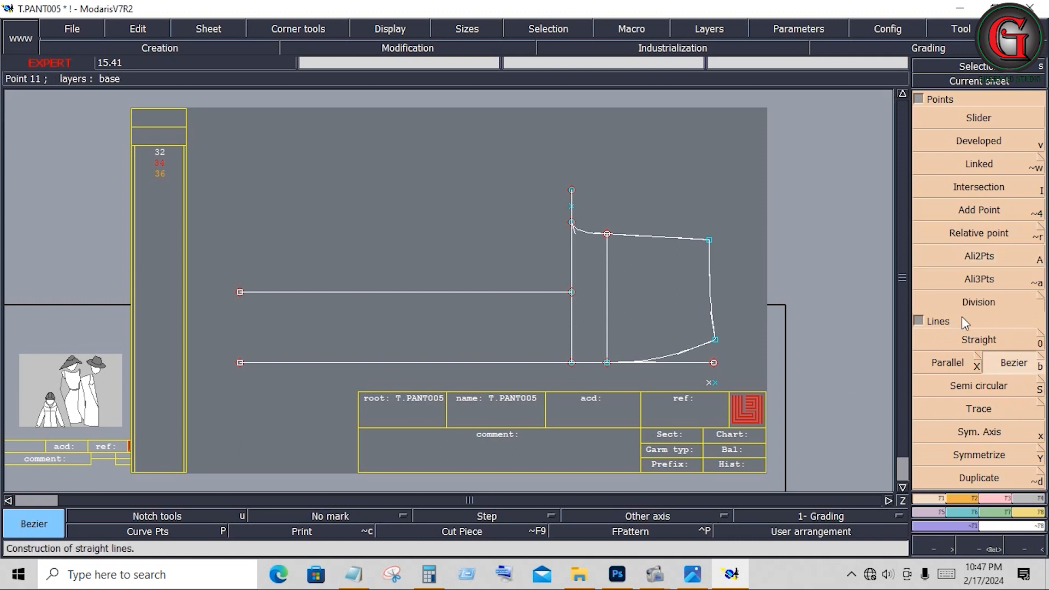
pyautogui.click(978, 305)
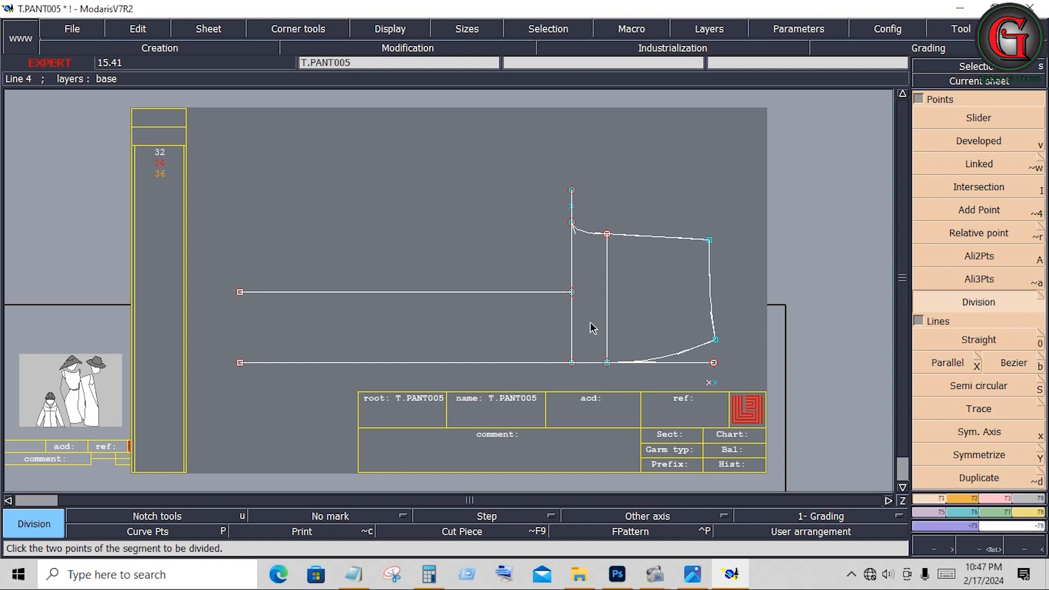
pyautogui.click(572, 292)
pyautogui.click(239, 292)
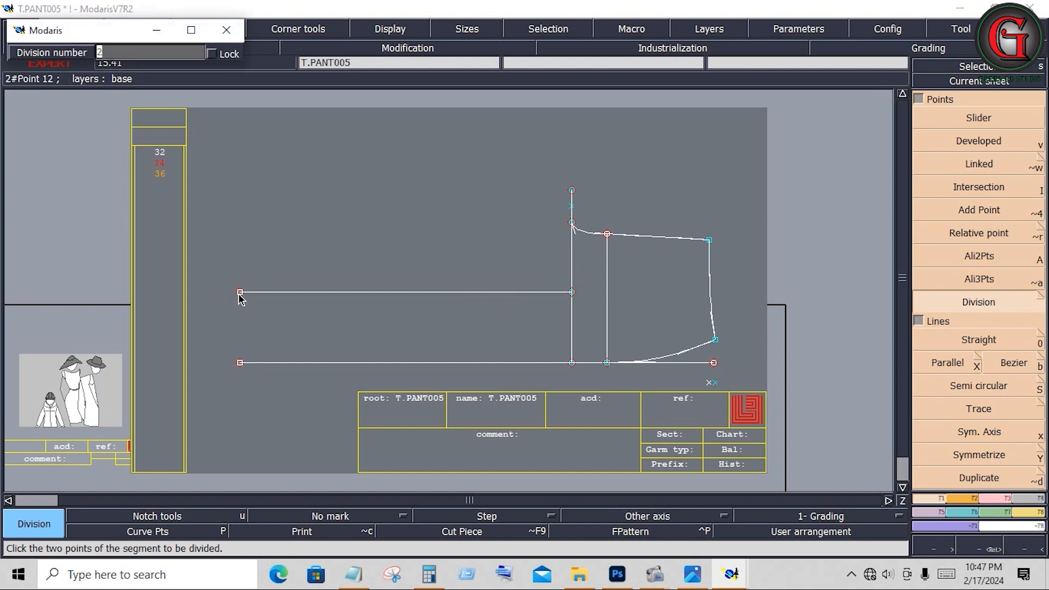
pyautogui.press('Return')
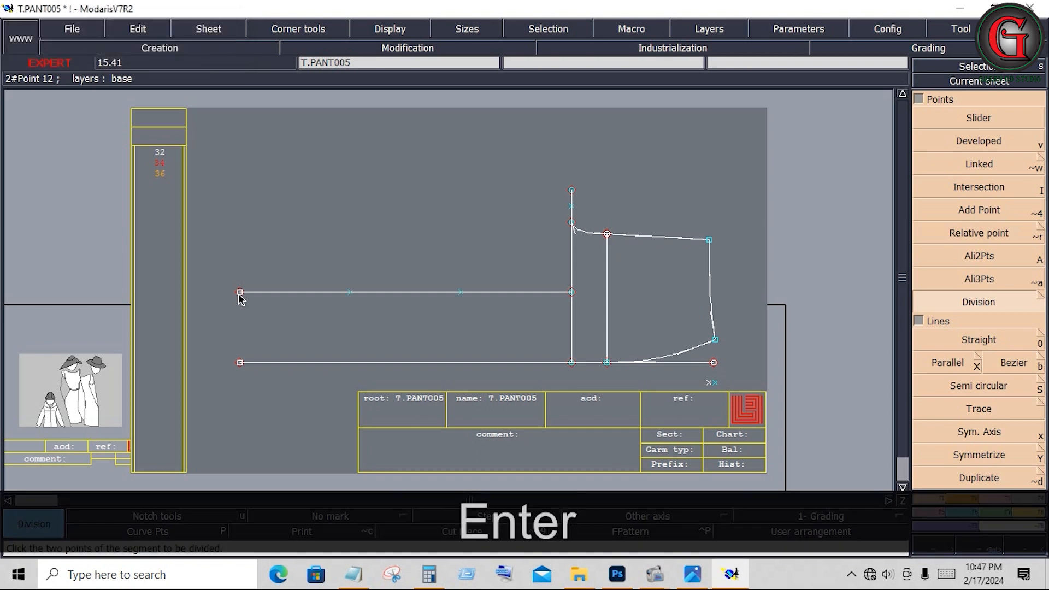
# - Check the hem width in the pant 005 picture and draw vertical 4-inch hem lines on both sides of the centre line's hem end
pyautogui.click(695, 576)
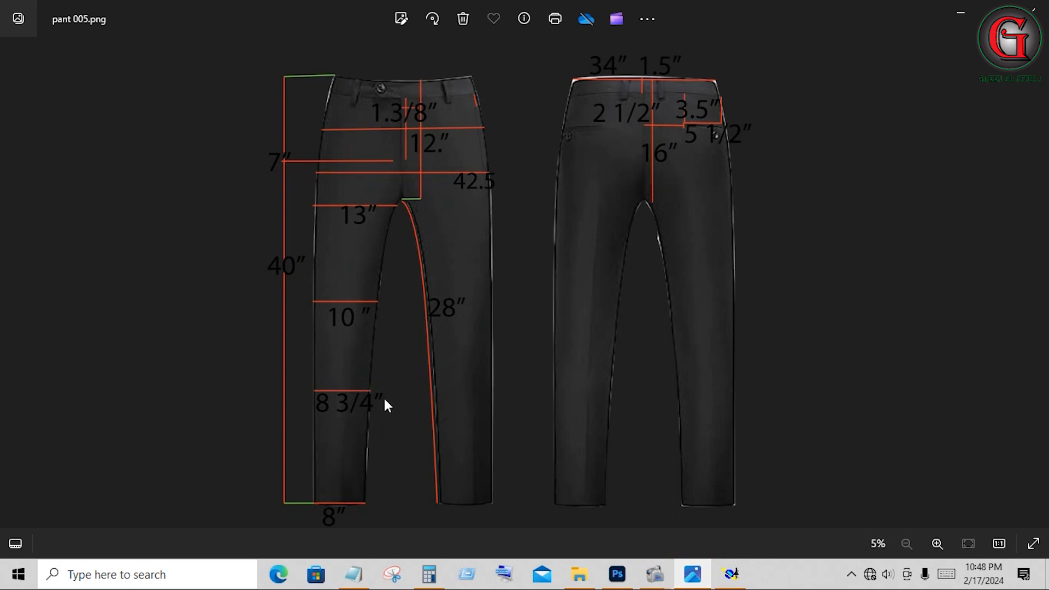
pyautogui.click(730, 573)
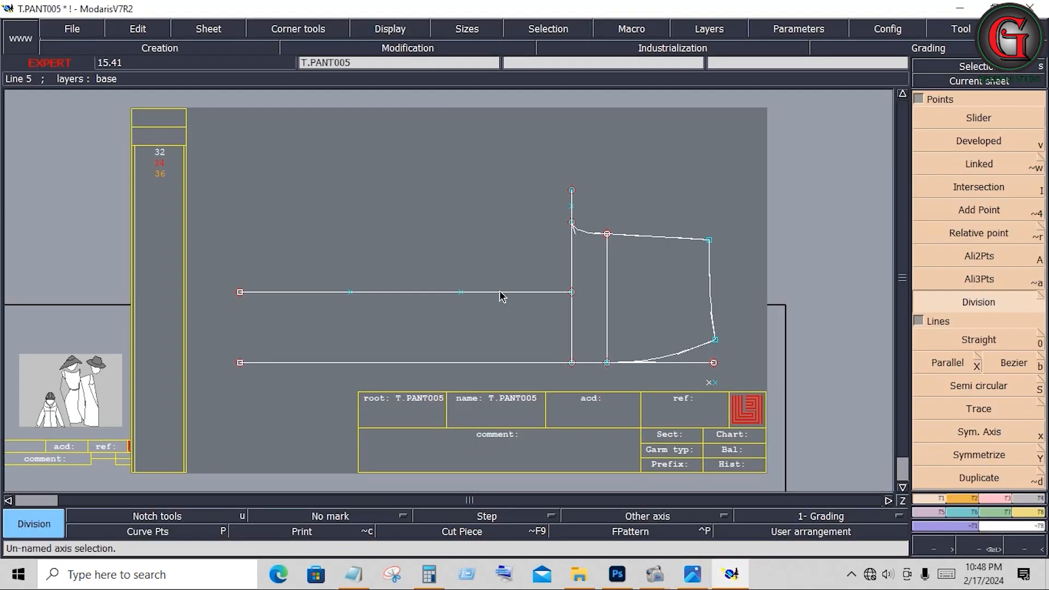
pyautogui.click(986, 341)
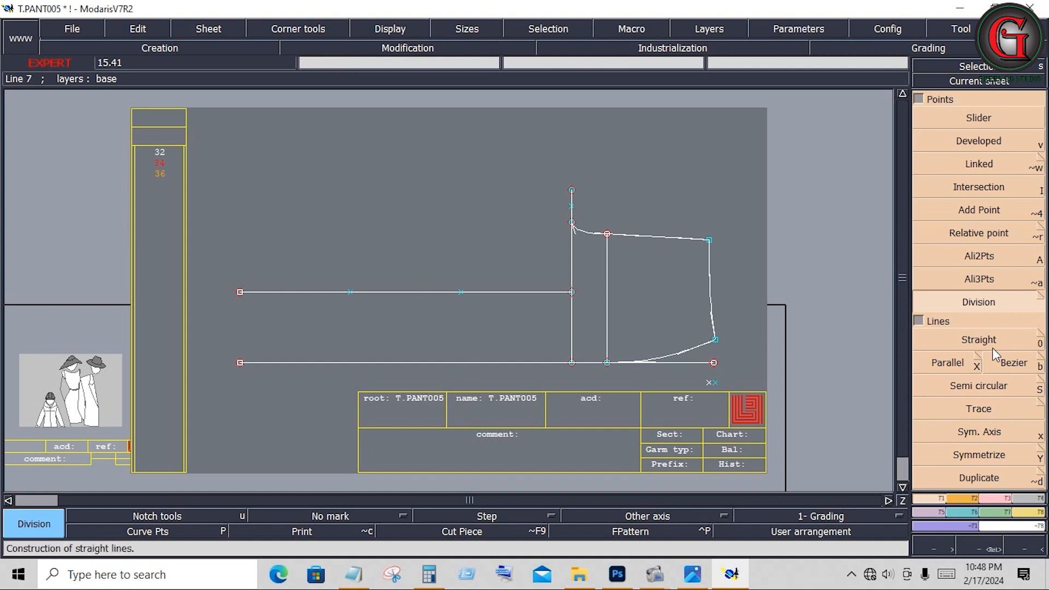
pyautogui.click(1002, 367)
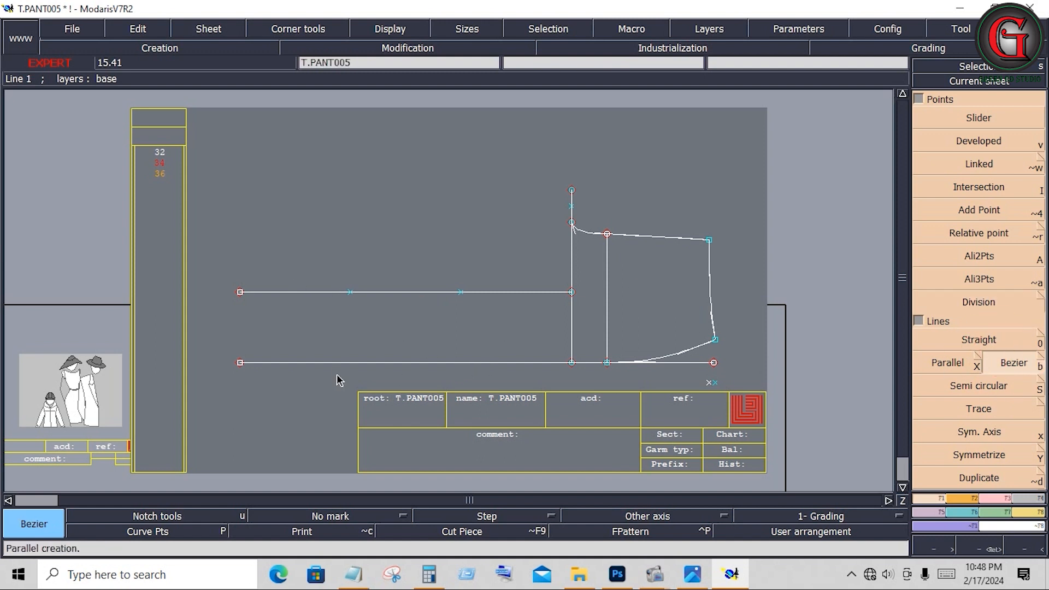
pyautogui.click(239, 293)
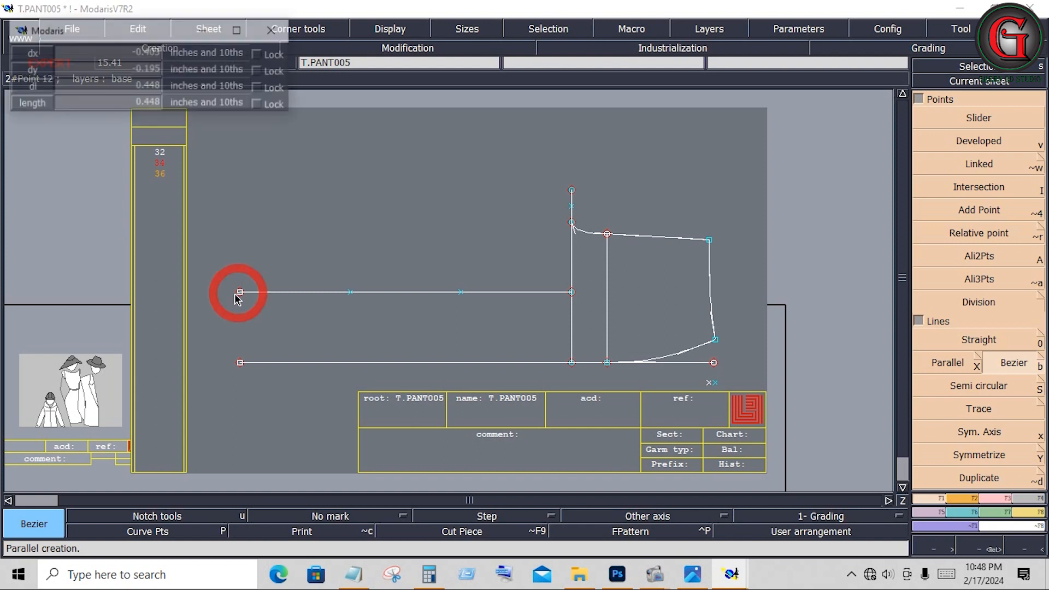
pyautogui.click(99, 87)
pyautogui.write('4')
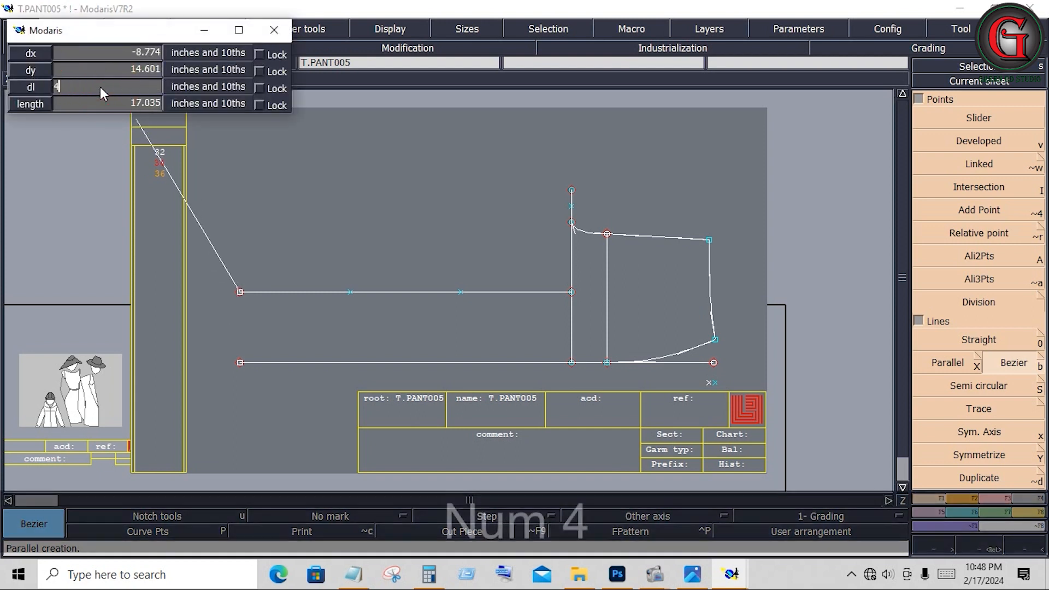
pyautogui.press('Return')
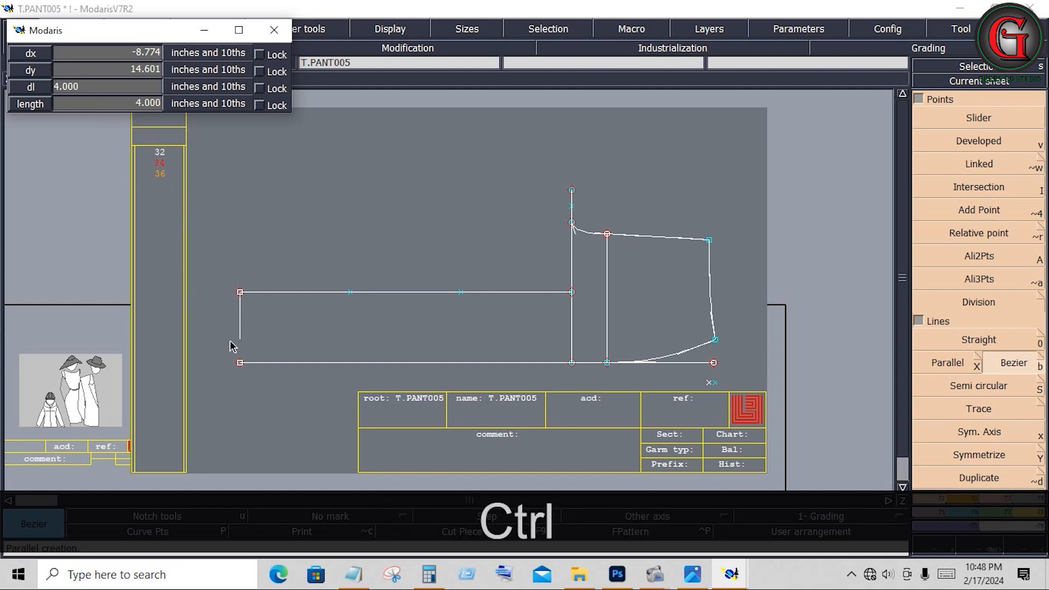
pyautogui.keyDown('ctrl'); pyautogui.click(250, 343); pyautogui.keyUp('ctrl')
pyautogui.keyDown('ctrl'); pyautogui.click(252, 348); pyautogui.keyUp('ctrl')
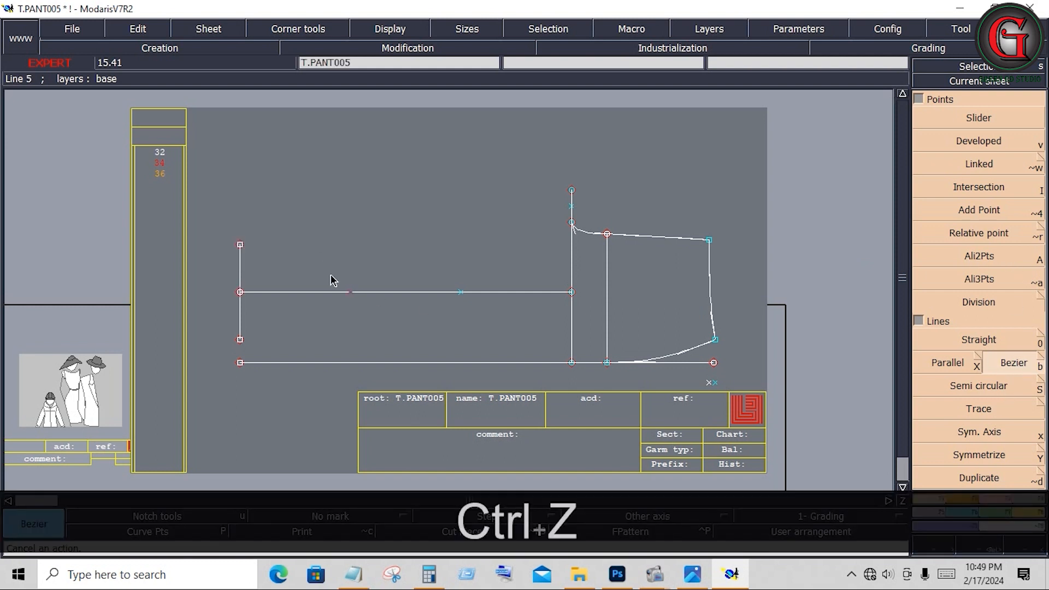
# - Draw vertical 4.375-inch lines on both sides of the centre line from the division point nearest the hem
pyautogui.moveTo(323, 258); pyautogui.dragTo(360, 326)
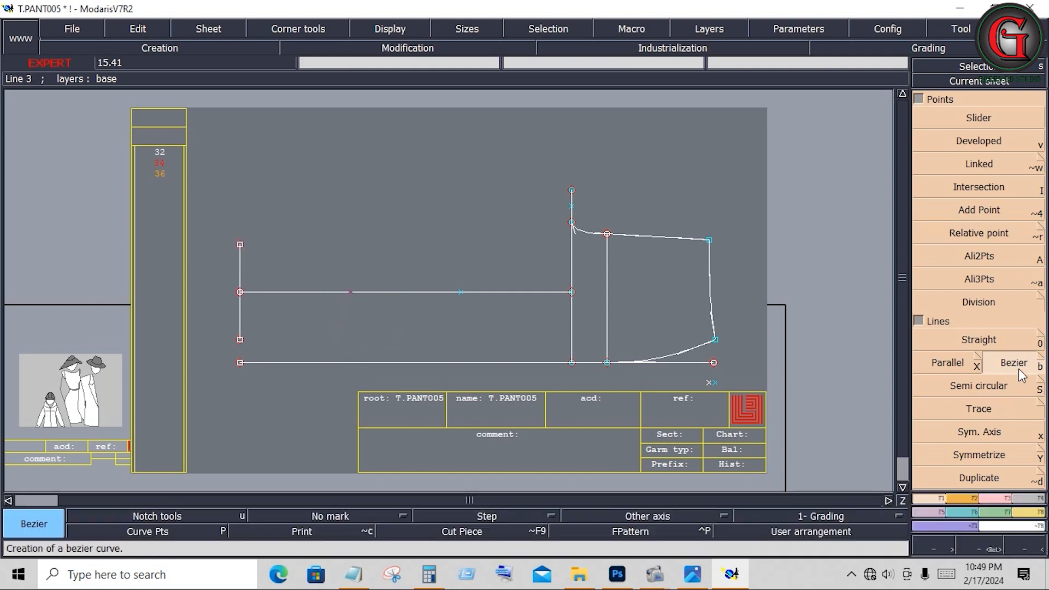
pyautogui.click(687, 579)
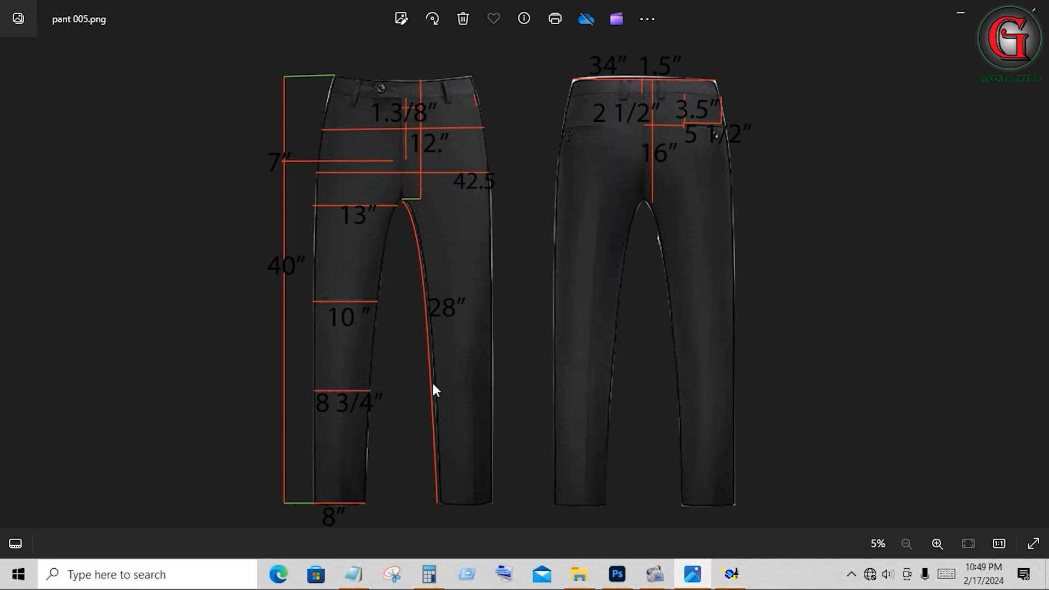
pyautogui.click(350, 292)
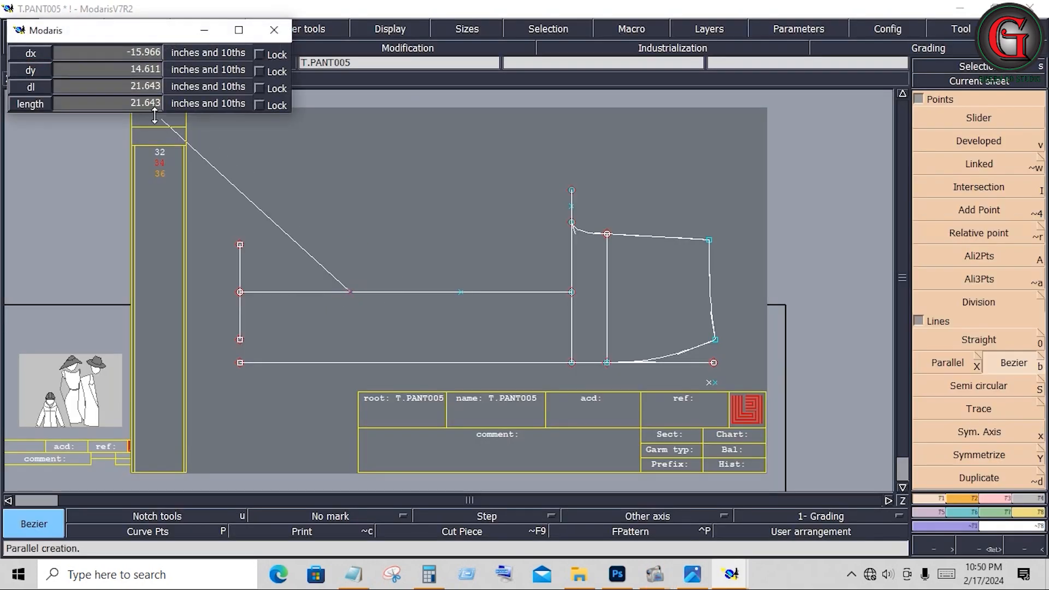
pyautogui.click(99, 88)
pyautogui.write('4.3754.375')
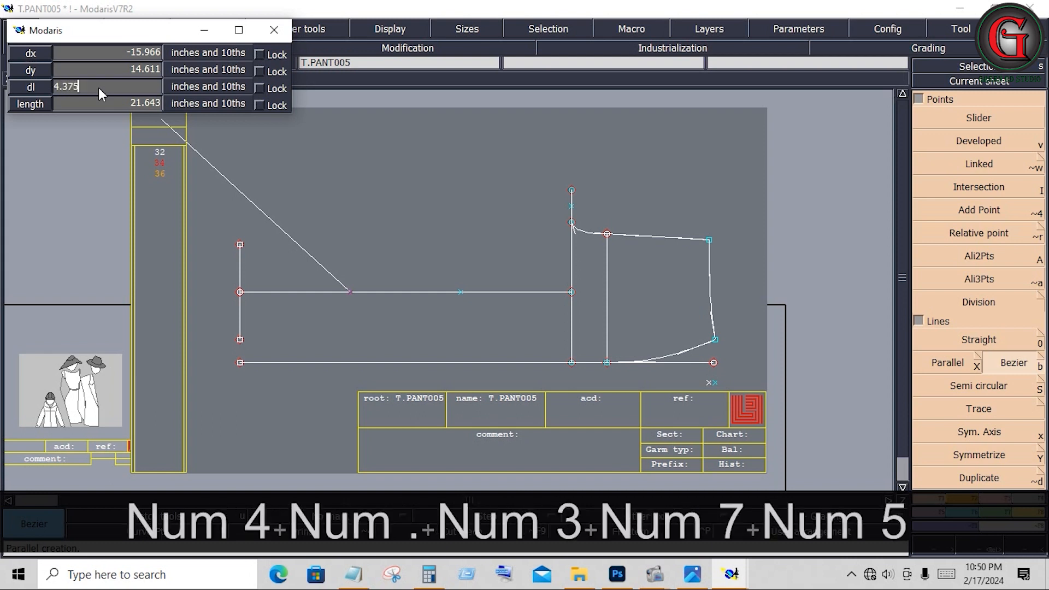
pyautogui.press('Return')
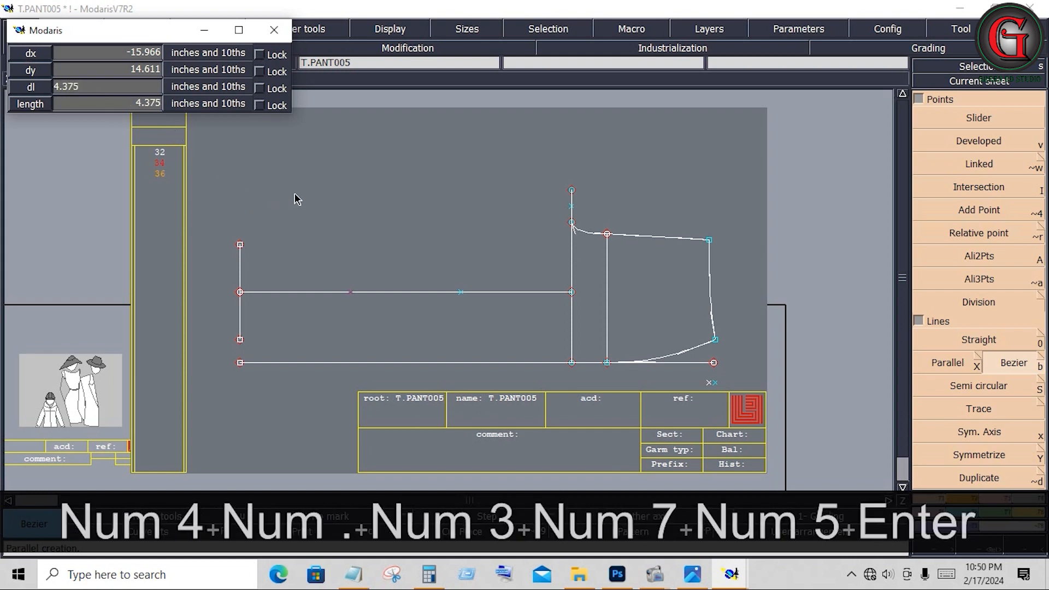
pyautogui.rightClick(331, 192)
pyautogui.click(102, 87)
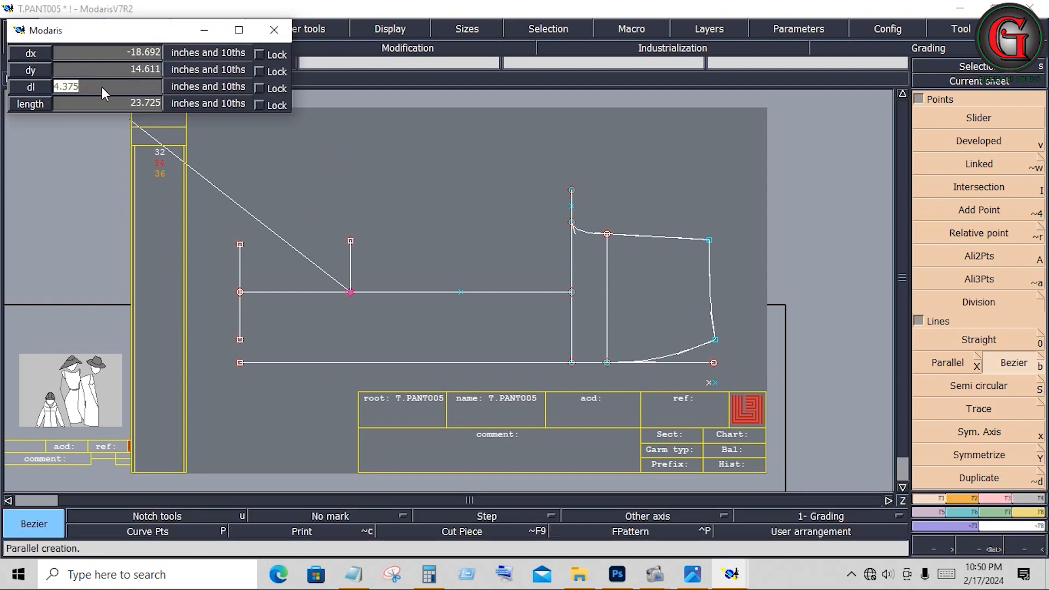
pyautogui.press('Return')
pyautogui.press('ctrl')
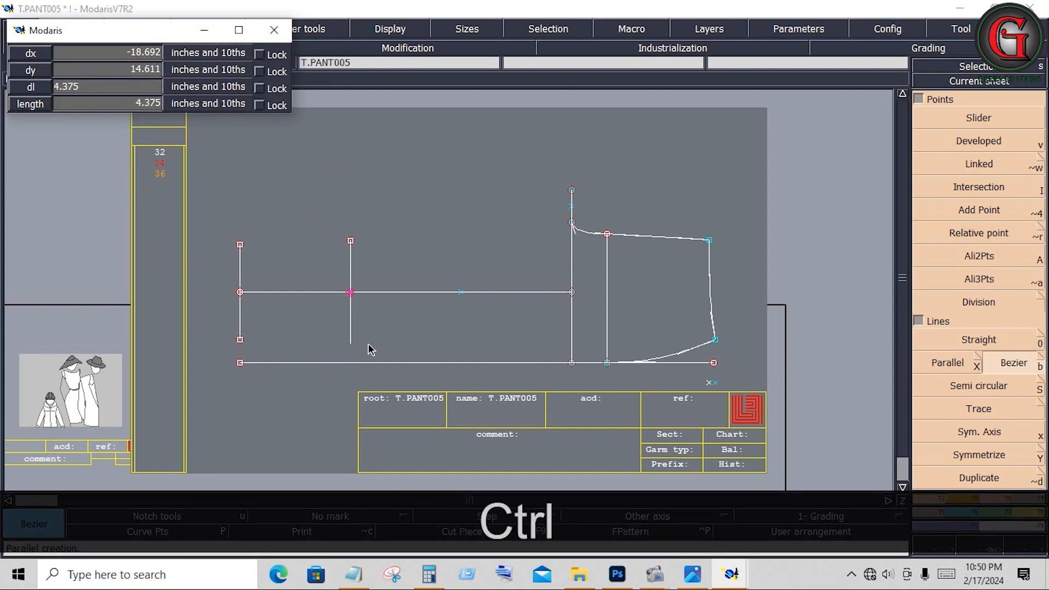
pyautogui.rightClick(370, 349)
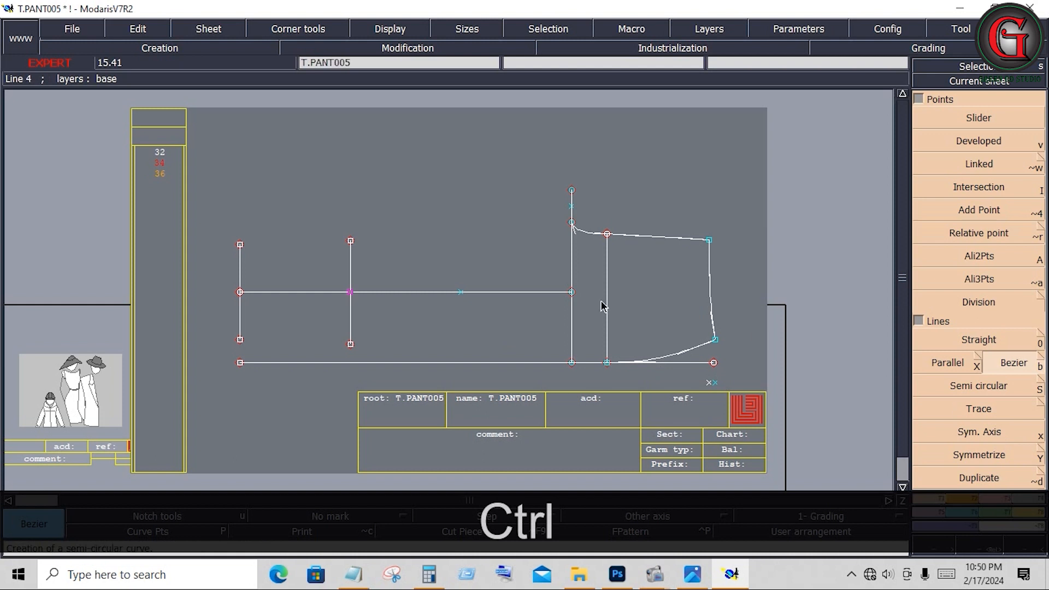
# - Draw vertical 5-inch knee lines on both sides of the centre line from the division point nearest the crotch line
pyautogui.click(461, 292)
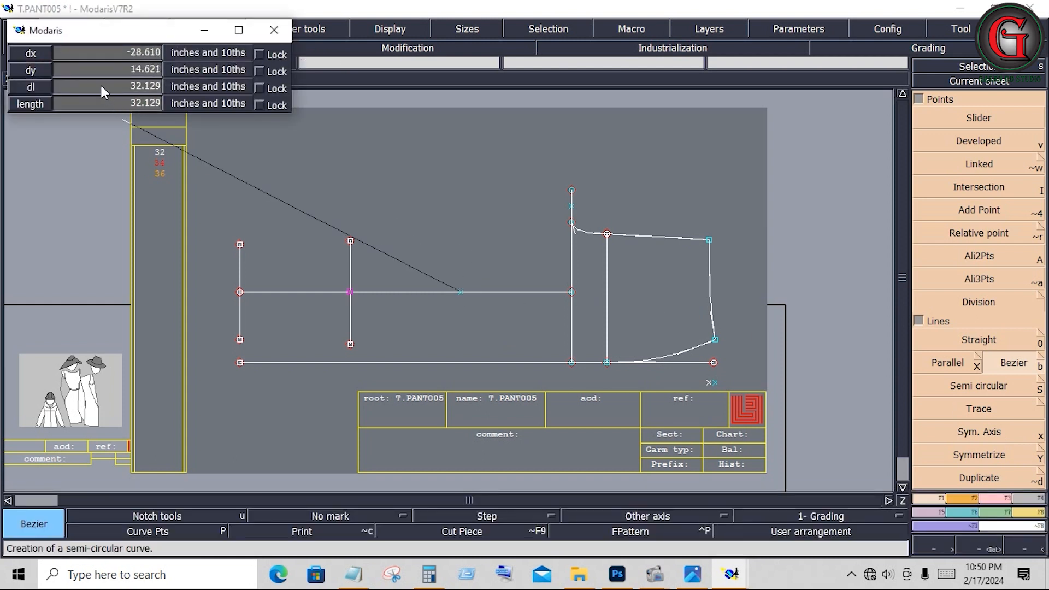
pyautogui.write('4.375')
pyautogui.write('5')
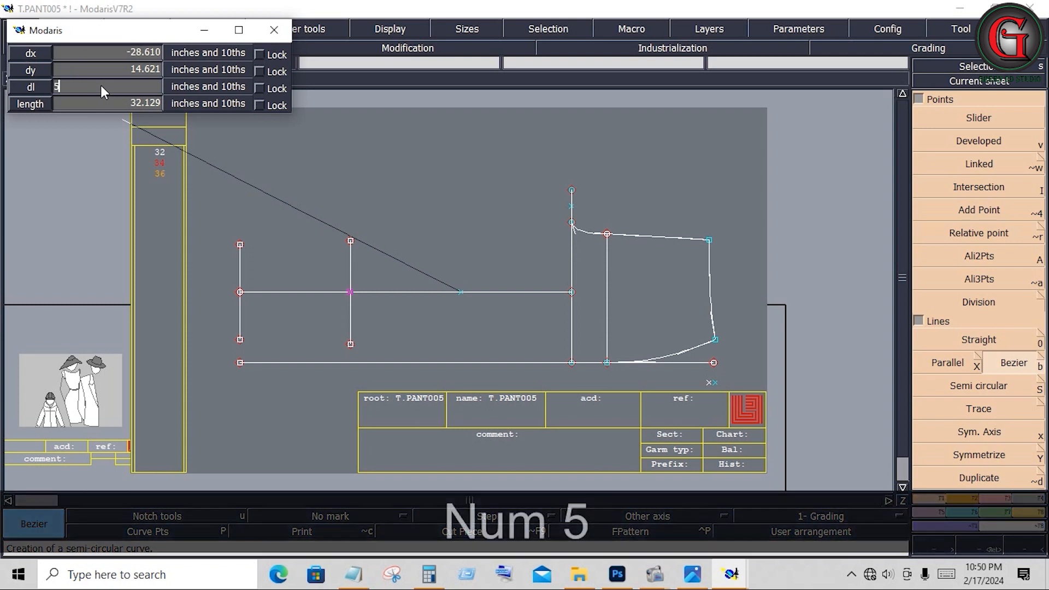
pyautogui.press('Return')
pyautogui.click(461, 218)
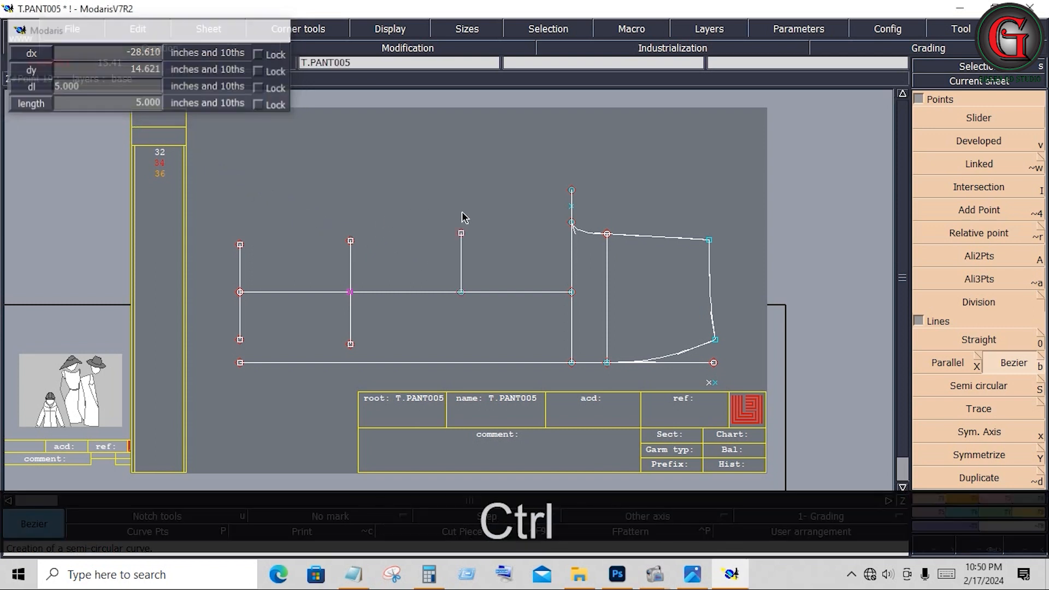
pyautogui.click(461, 292)
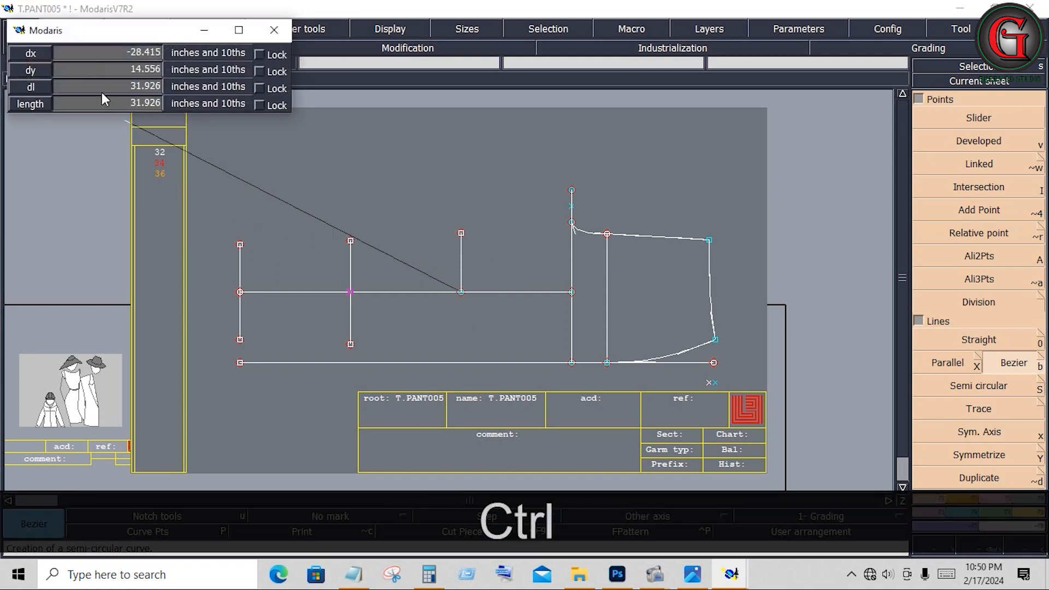
pyautogui.click(98, 86)
pyautogui.press('Return')
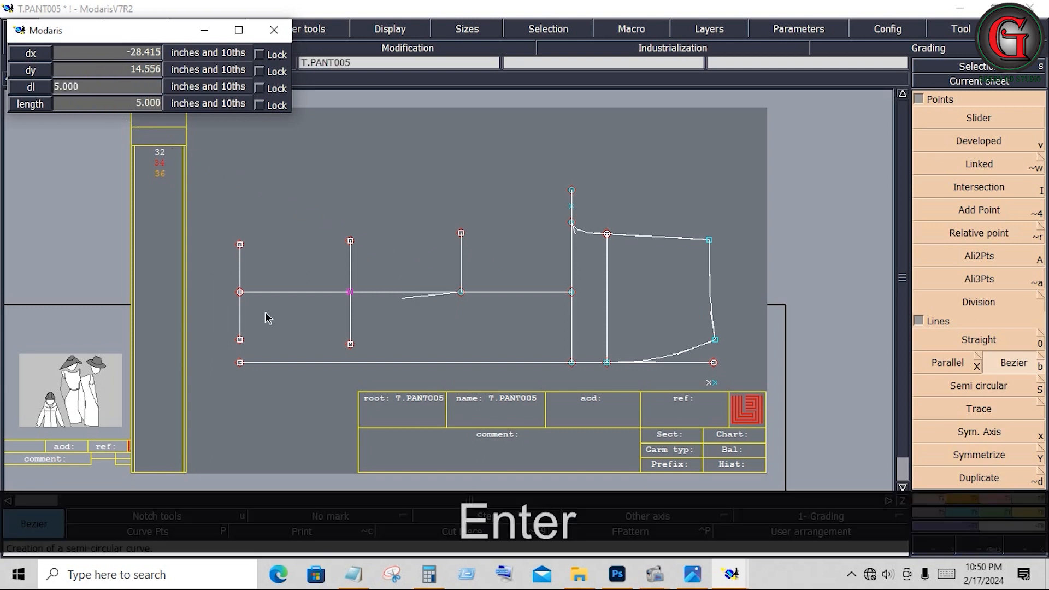
pyautogui.click(475, 351)
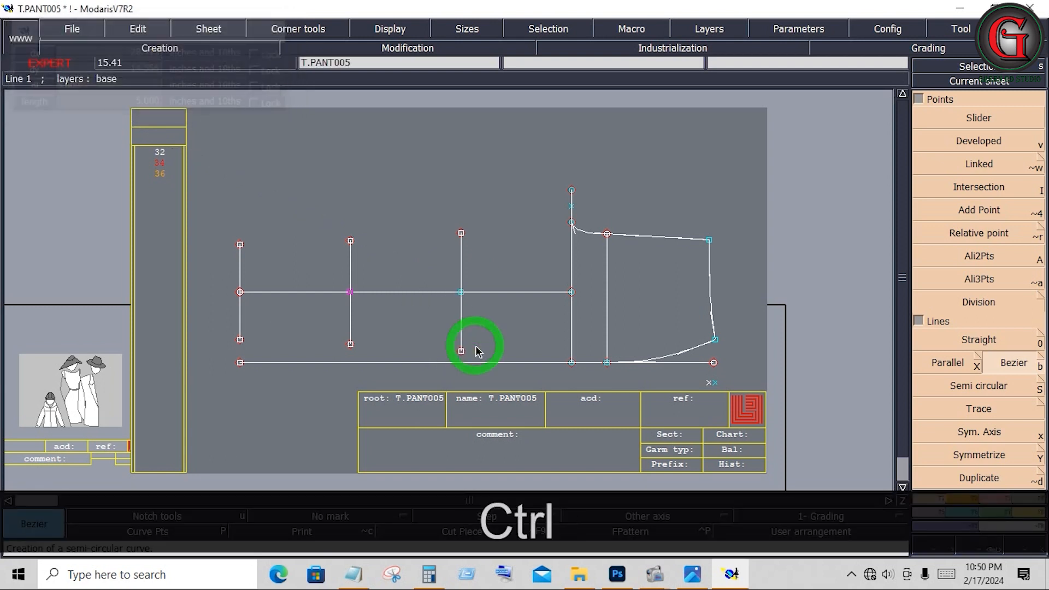
pyautogui.moveTo(229, 318); pyautogui.dragTo(633, 374)
pyautogui.click(613, 374)
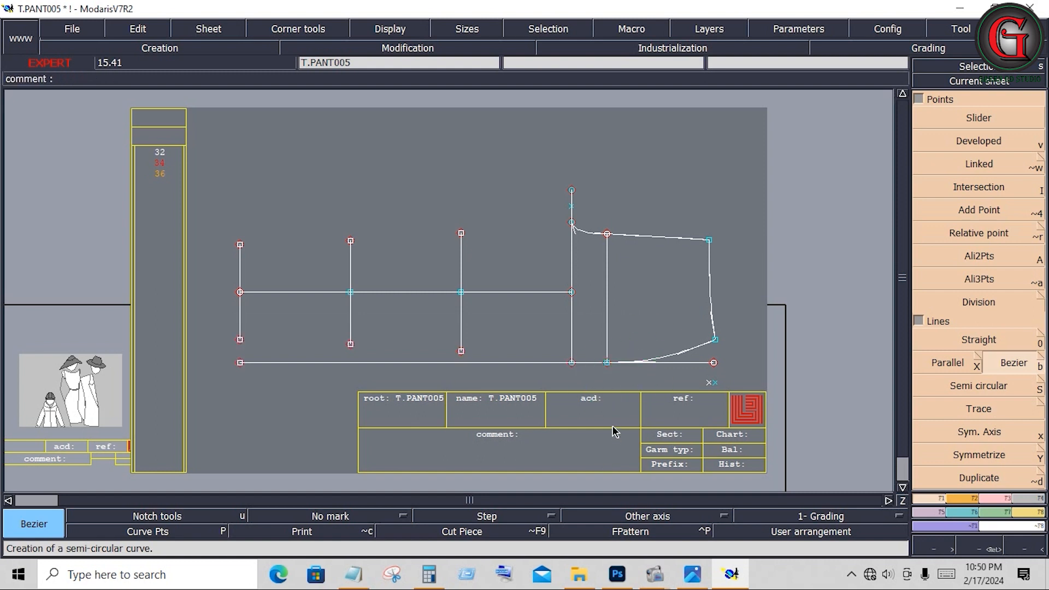
pyautogui.moveTo(202, 175); pyautogui.dragTo(507, 262)
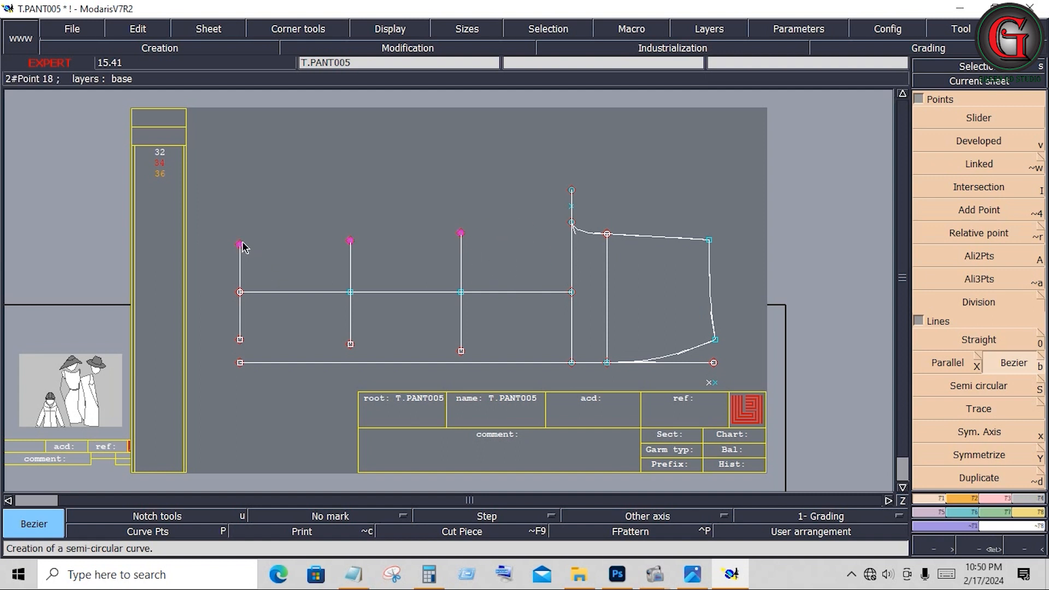
pyautogui.moveTo(225, 213); pyautogui.dragTo(269, 258)
pyautogui.moveTo(331, 219); pyautogui.dragTo(367, 257)
pyautogui.moveTo(444, 208); pyautogui.dragTo(475, 249)
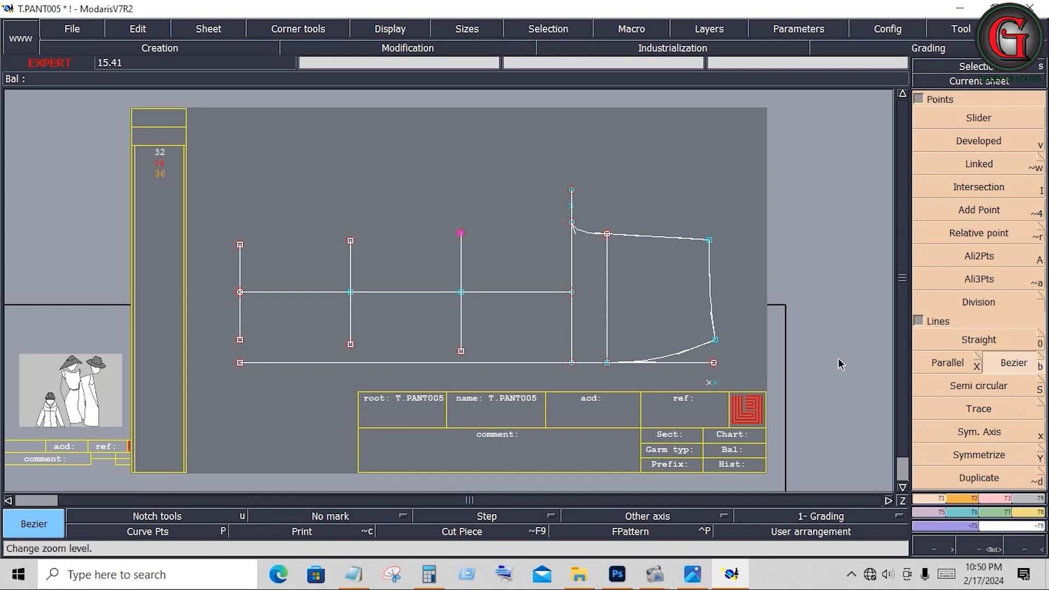
pyautogui.click(574, 330)
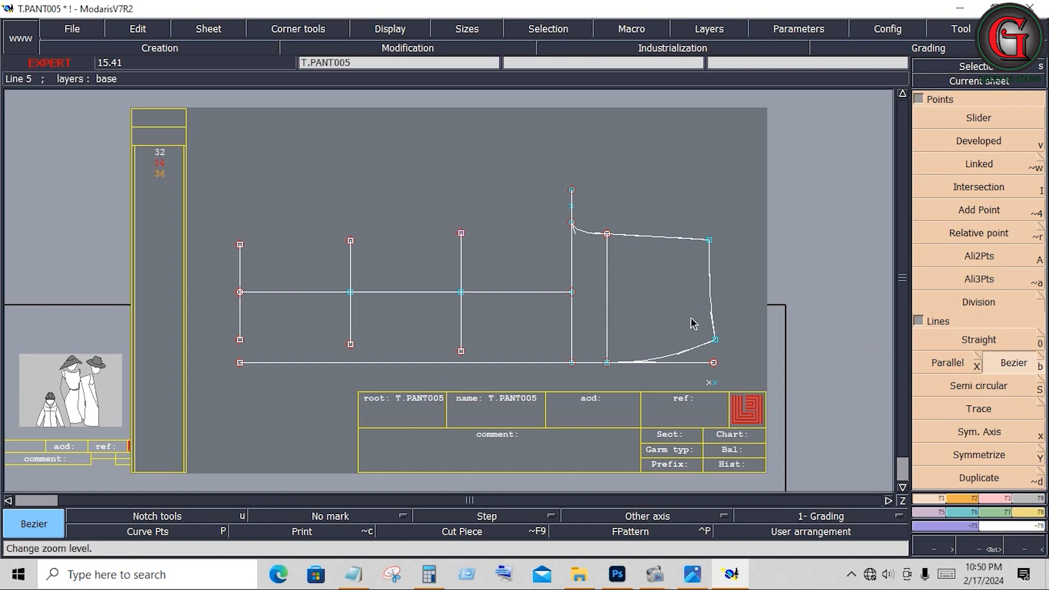
pyautogui.click(1004, 498)
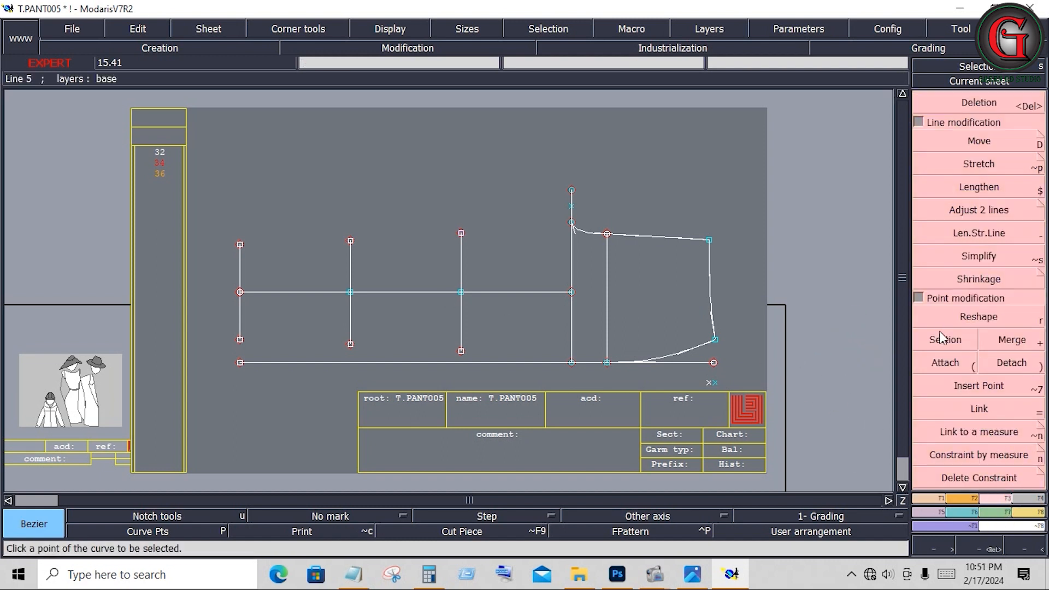
pyautogui.click(981, 232)
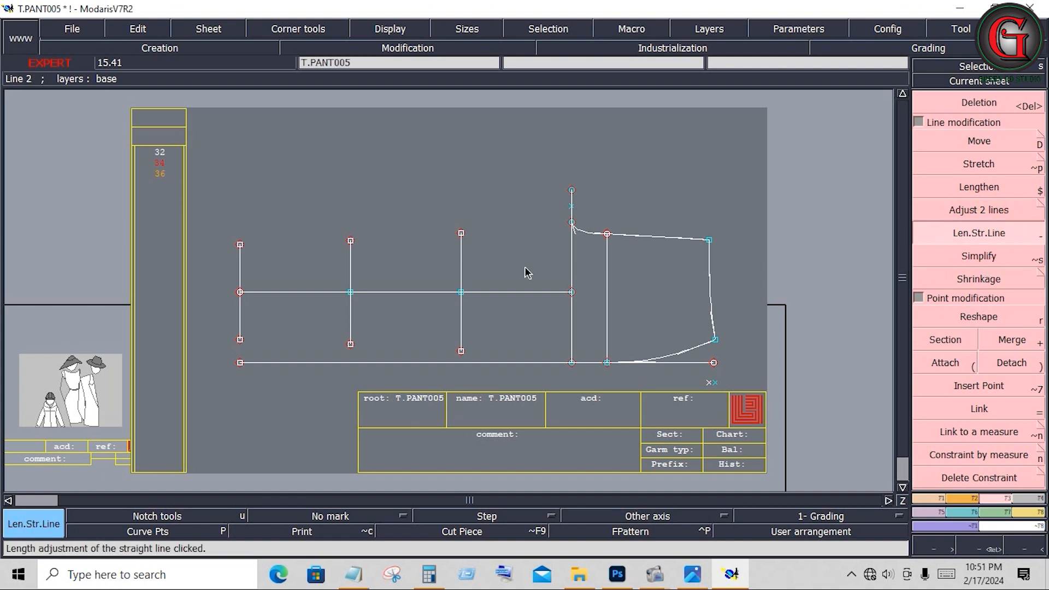
pyautogui.click(461, 249)
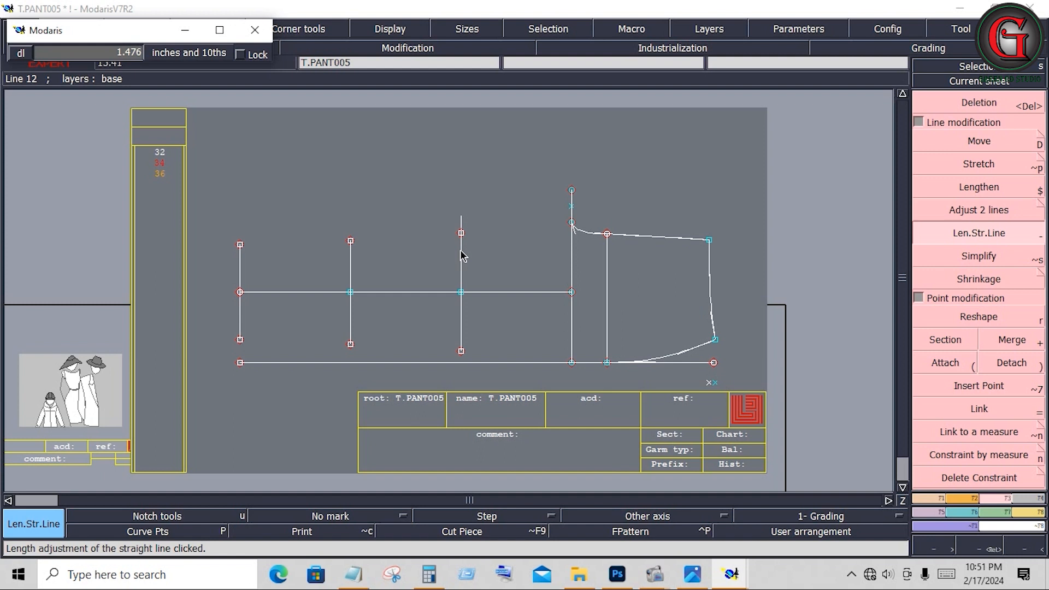
pyautogui.press('KP_Decimal')
pyautogui.press('KP_6')
pyautogui.press('KP_2')
pyautogui.press('KP_5')
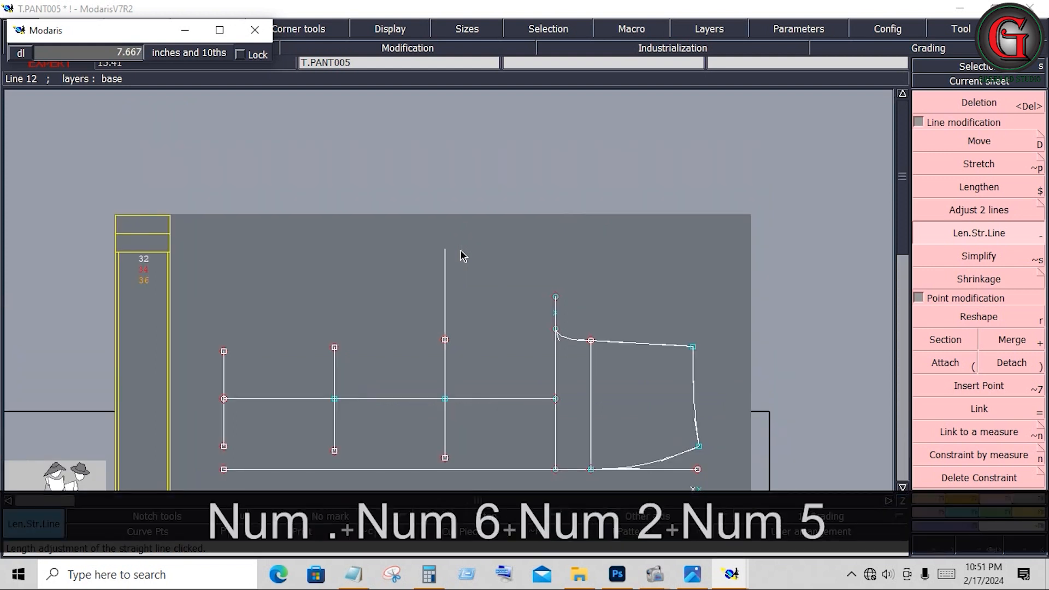
pyautogui.press('BackSpace')
pyautogui.press('BackSpace')
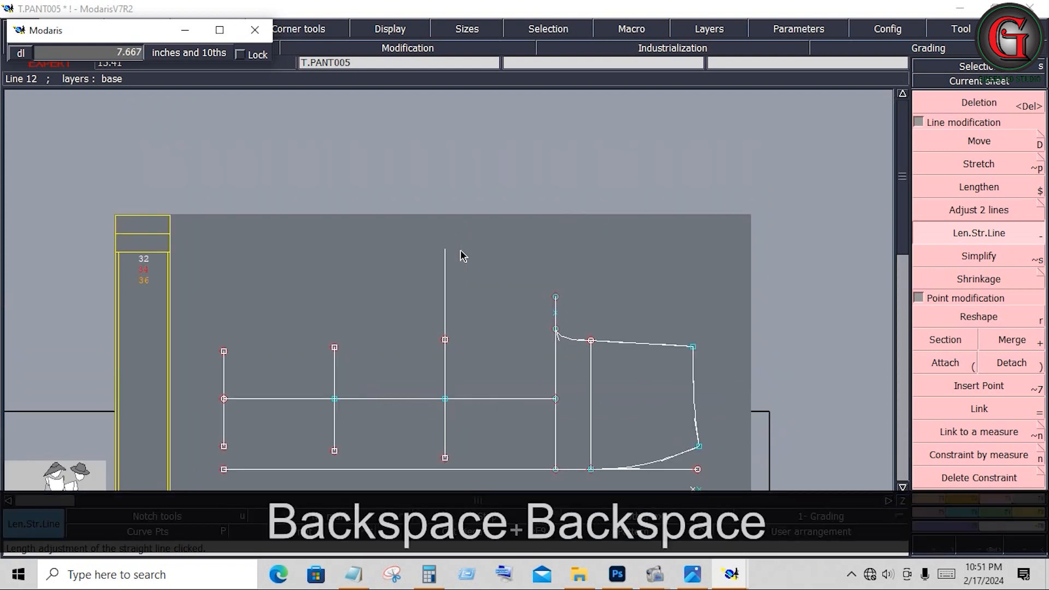
pyautogui.hotkey('ctrl', 'z')
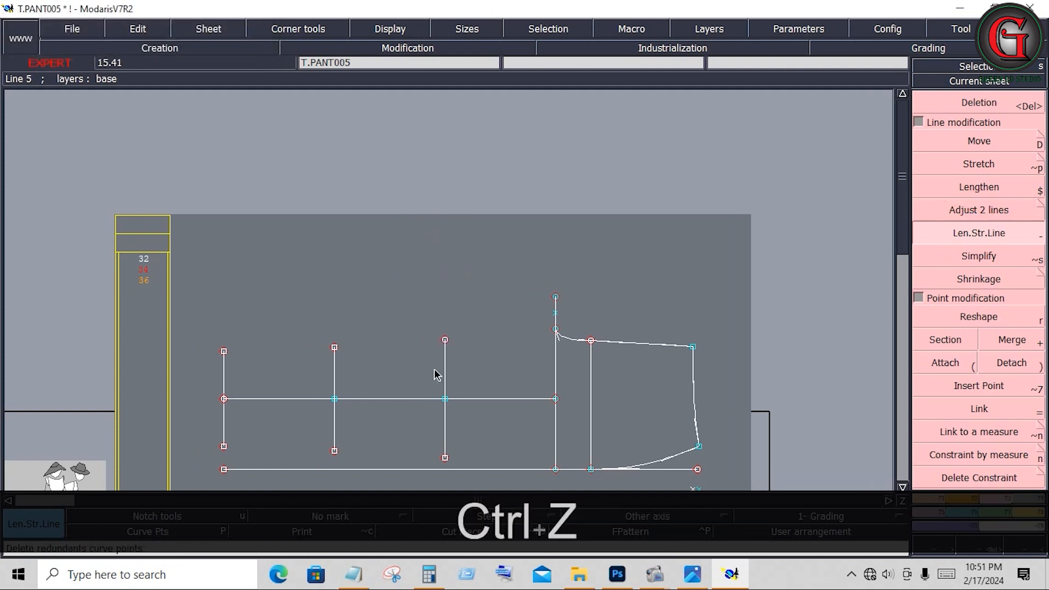
# - Try to lengthen the knee line above the centre line by 0.75 inch
pyautogui.click(445, 354)
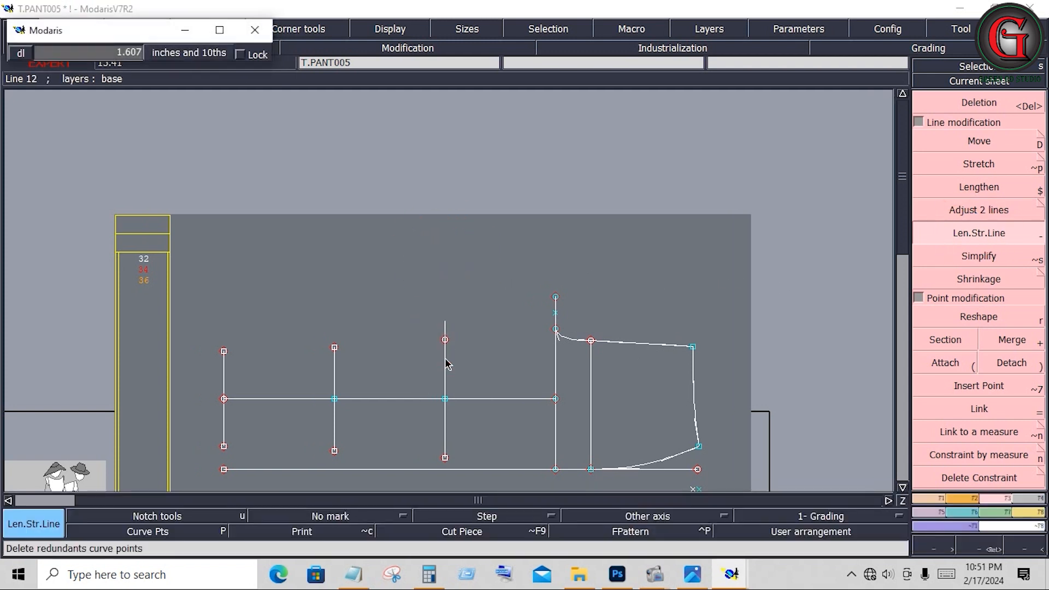
pyautogui.press('Down')
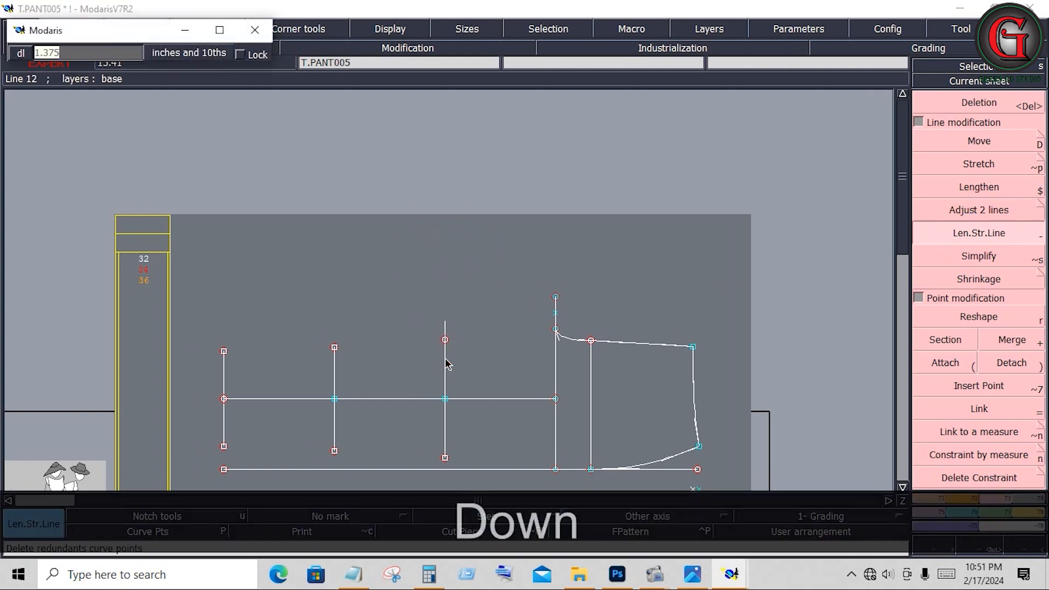
pyautogui.write('.75')
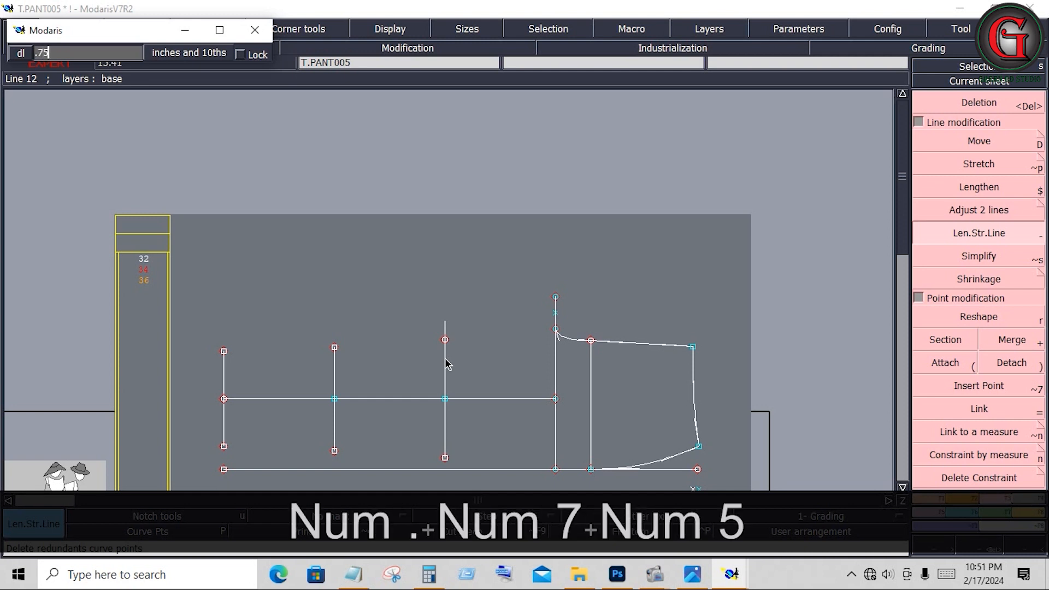
pyautogui.press('Return')
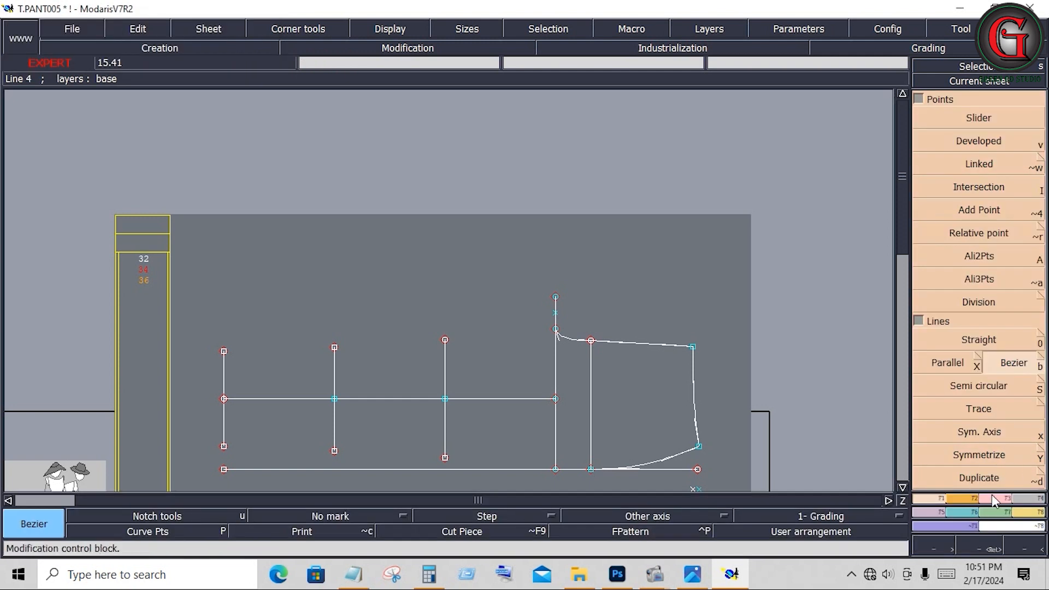
# - Lengthen the upper knee line by 0.75 inch at its outer end with Len.Str.Line
pyautogui.click(991, 496)
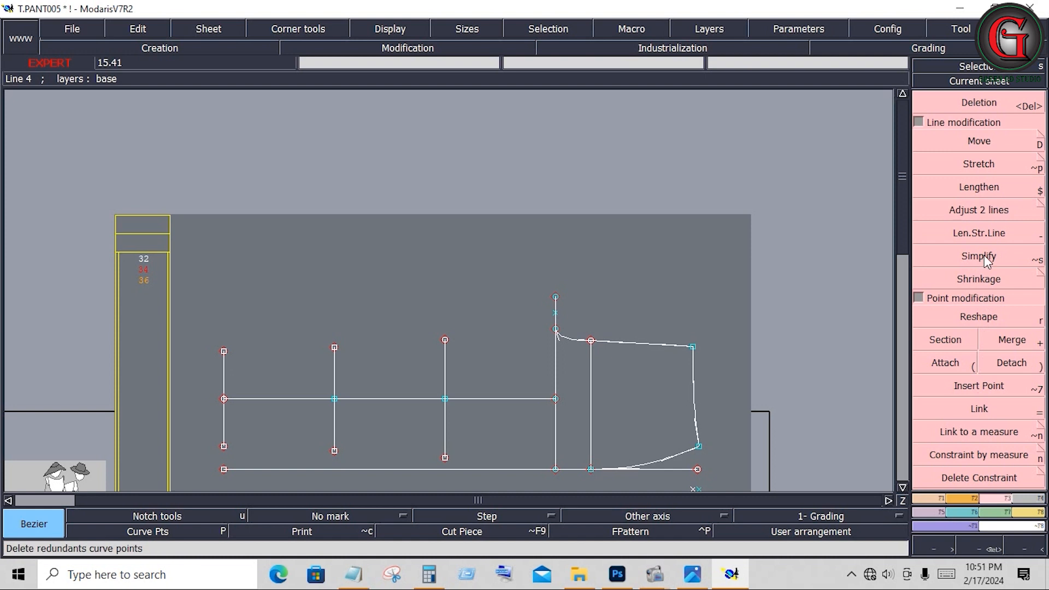
pyautogui.click(976, 232)
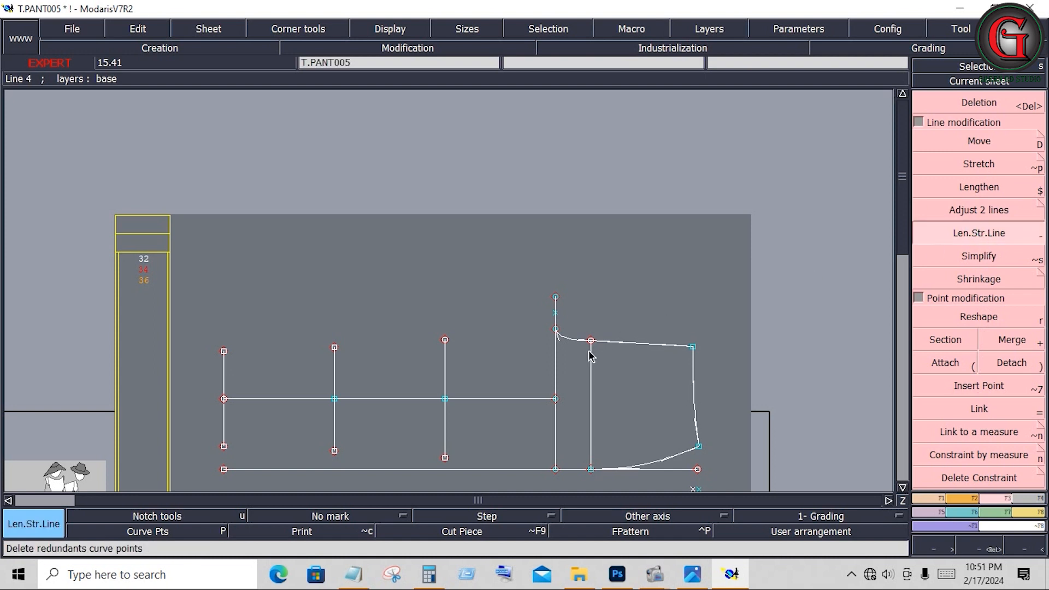
pyautogui.click(445, 352)
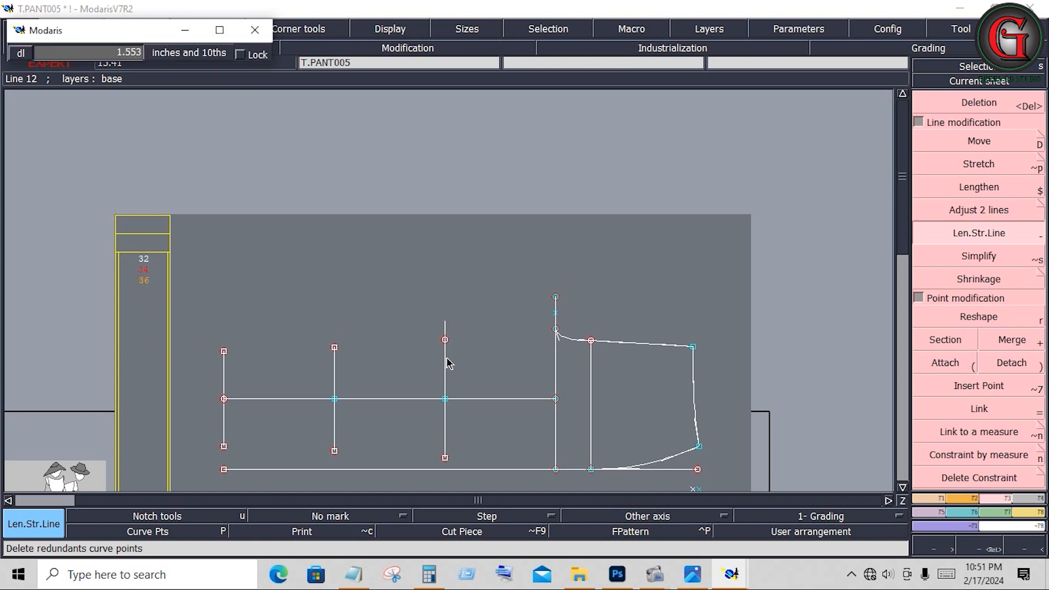
pyautogui.press('Down')
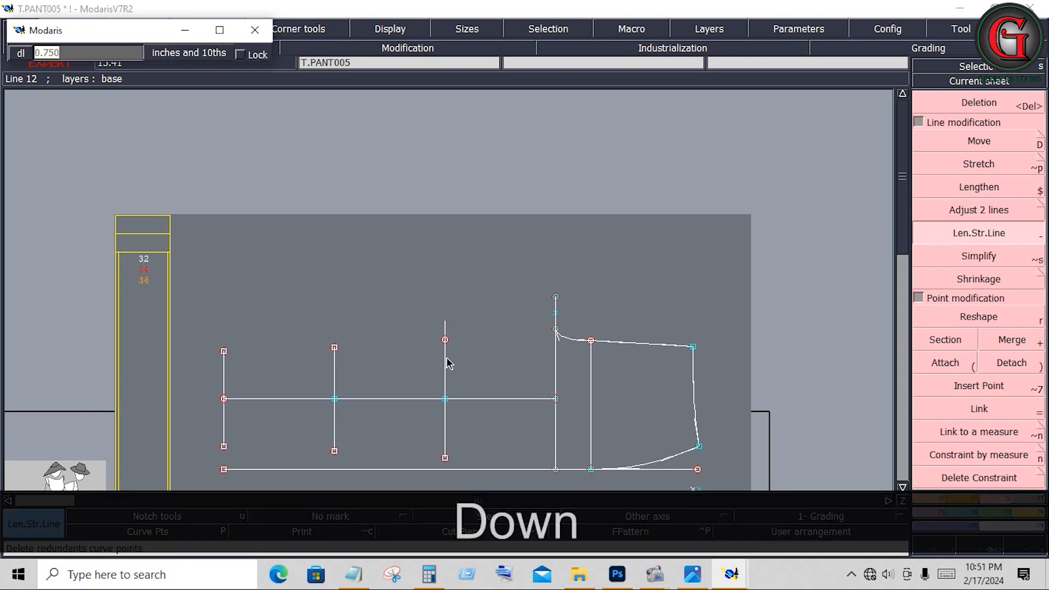
pyautogui.write('.75')
pyautogui.press('Return')
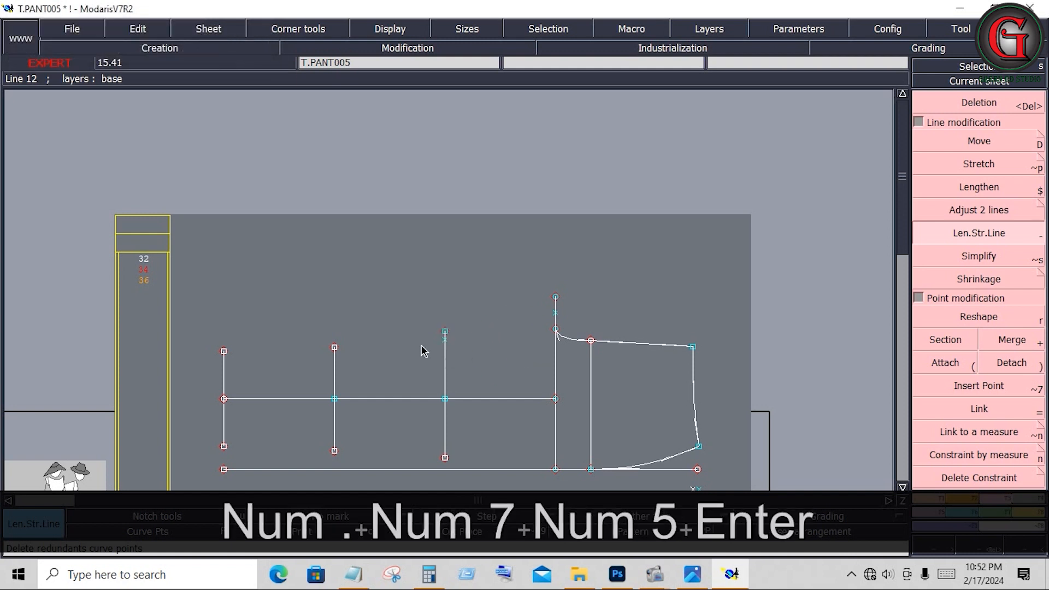
# - Lengthen the upper calf line by 0.625 inch at its outer end
pyautogui.click(333, 366)
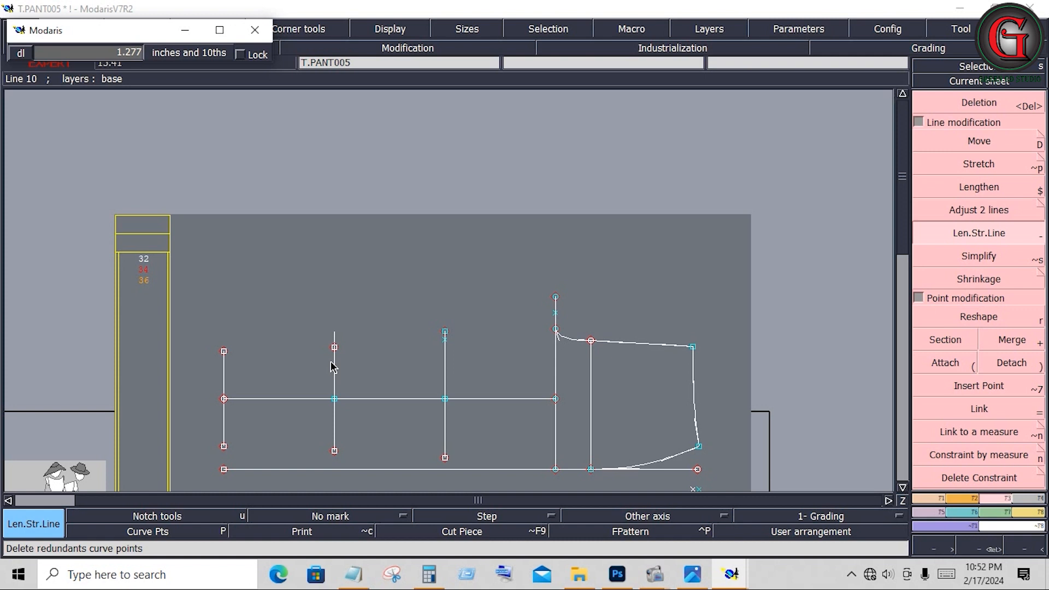
pyautogui.press('Down')
pyautogui.write('.625')
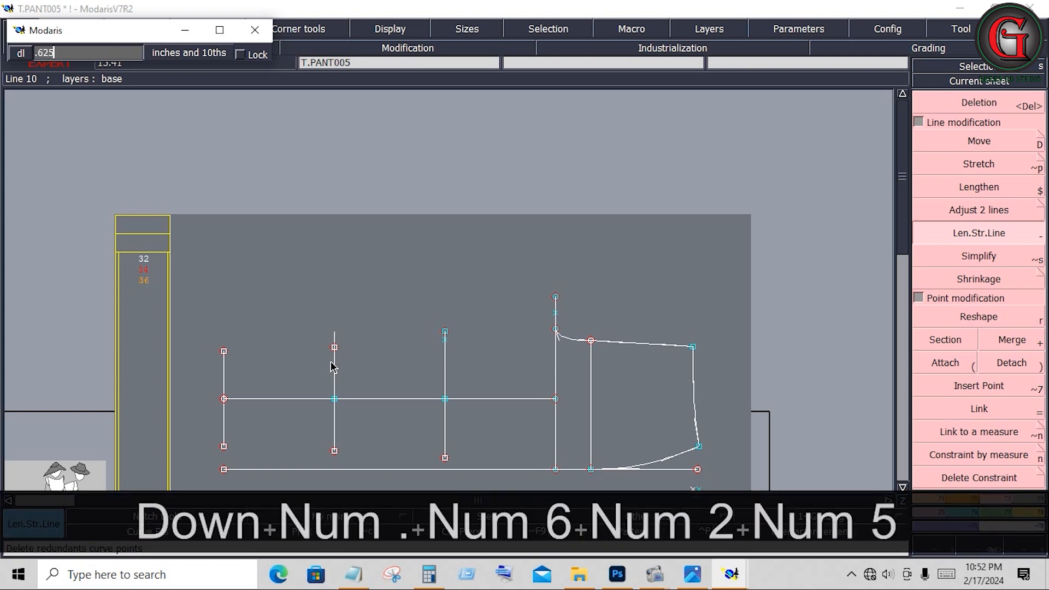
pyautogui.press('Return')
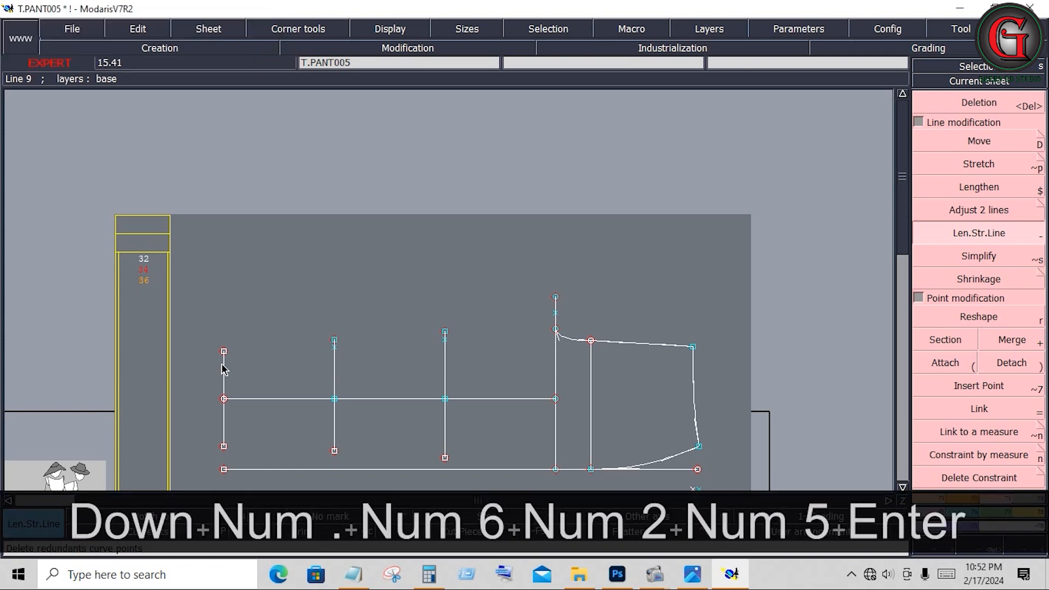
# - Lengthen the upper hem line by 0.625 inch at its outer end
pyautogui.click(222, 365)
pyautogui.click(221, 370)
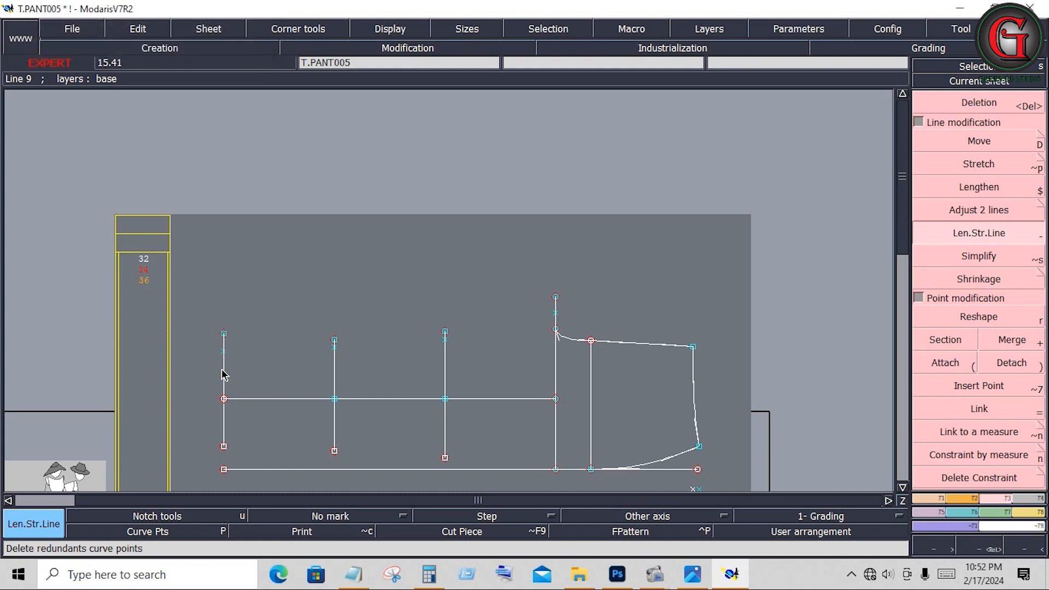
pyautogui.click(223, 371)
pyautogui.press('Down')
pyautogui.write('.')
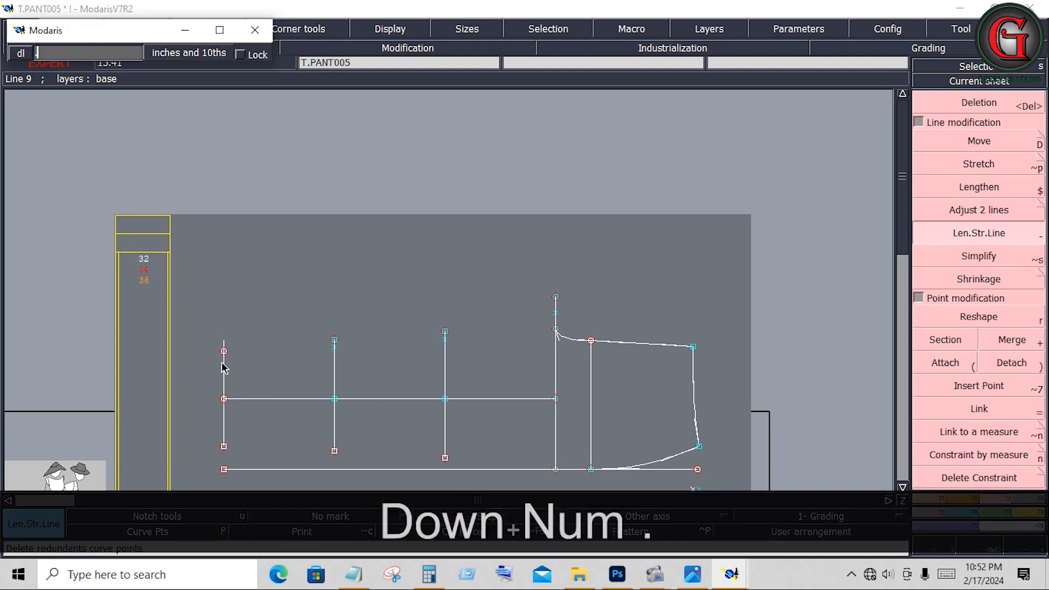
pyautogui.write('625')
pyautogui.press('Return')
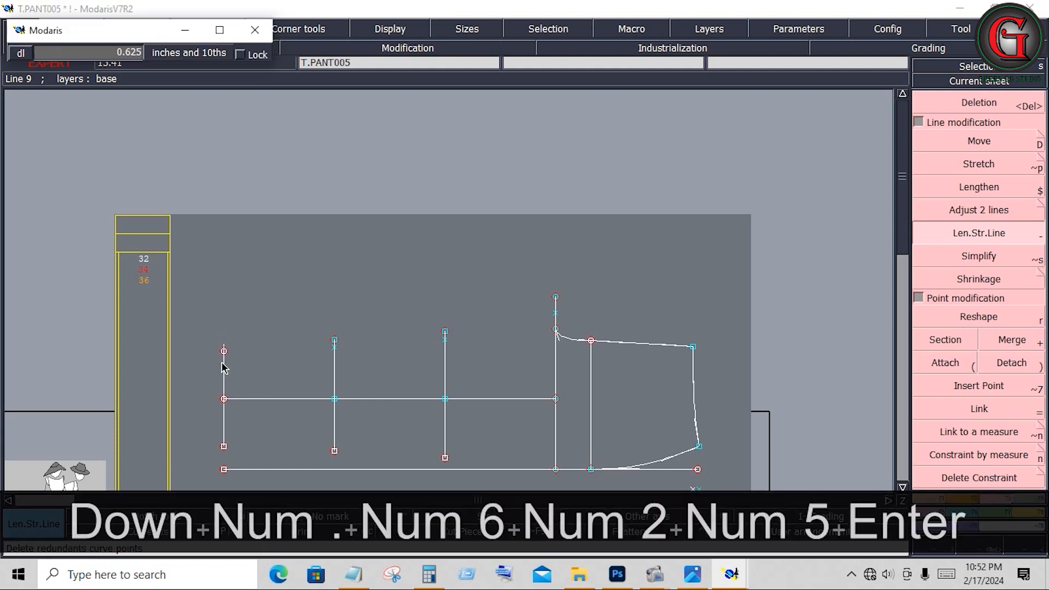
# - Place a developed point on the upper hem line at a curve length of -0.625 inch, inward from the original line end
pyautogui.click(922, 497)
pyautogui.click(978, 141)
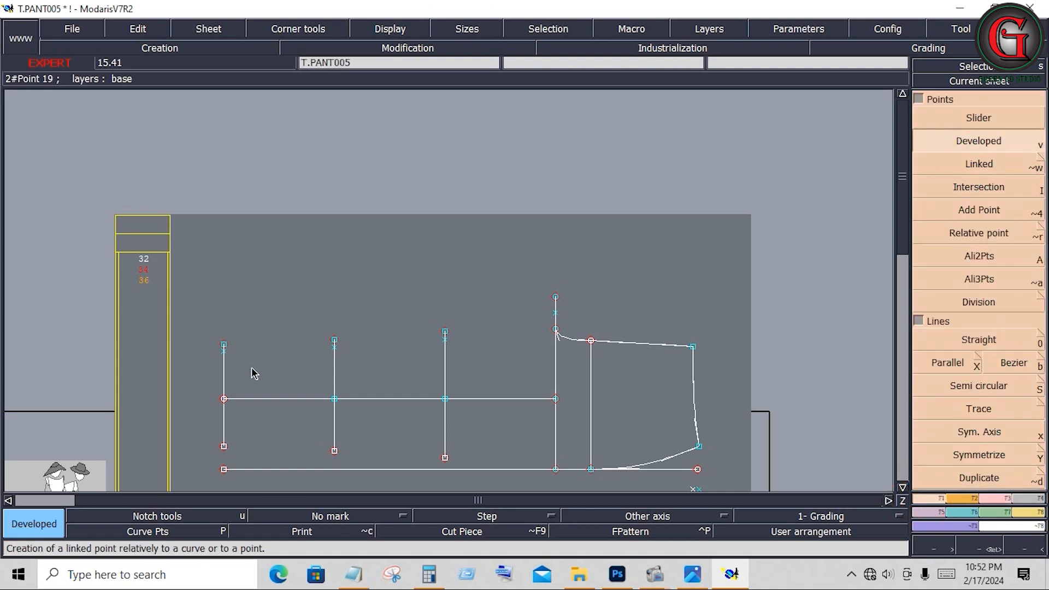
pyautogui.click(225, 362)
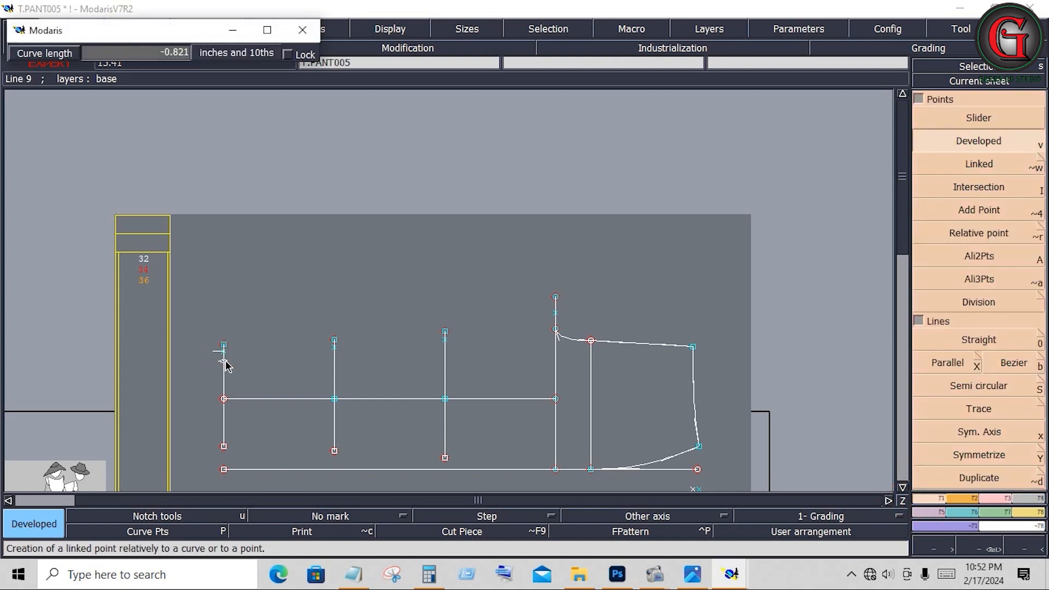
pyautogui.press('Down')
pyautogui.write('-')
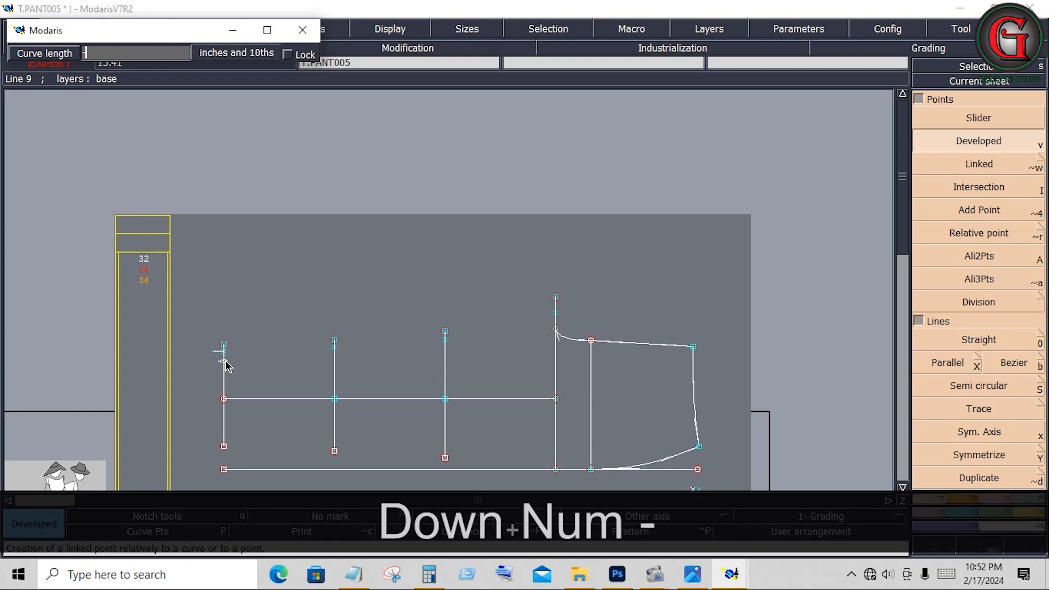
pyautogui.write('0.625')
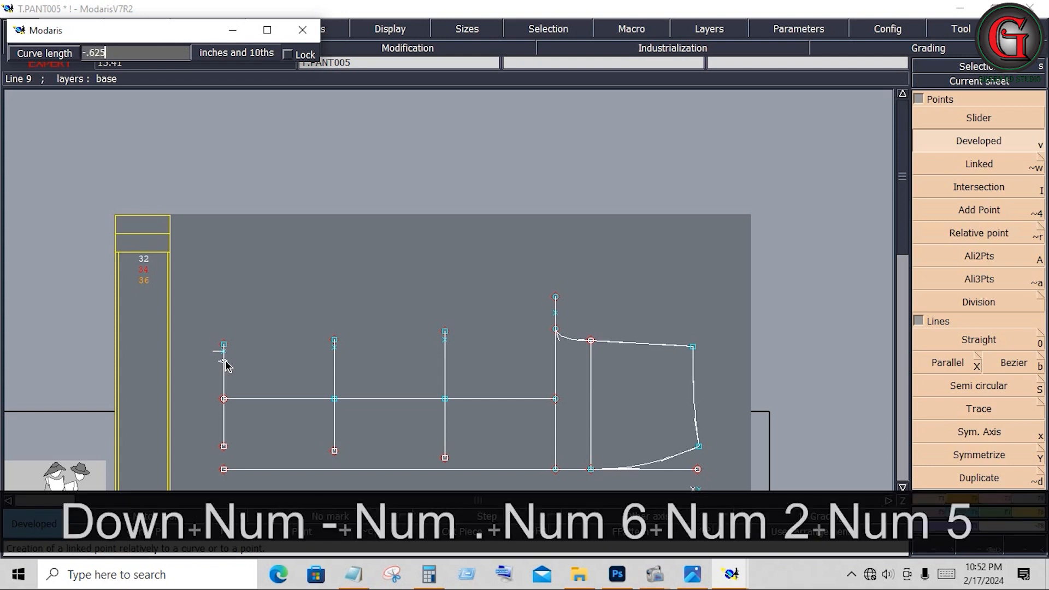
pyautogui.press('Return')
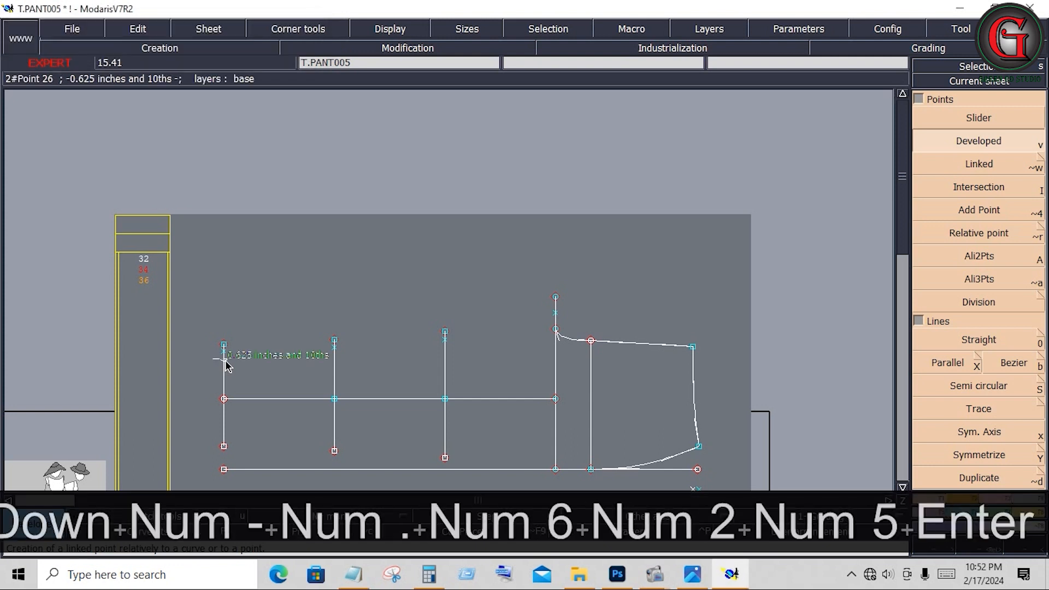
# - Place a developed point at -0.625 inch on the upper calf line
pyautogui.click(338, 356)
pyautogui.press('Down')
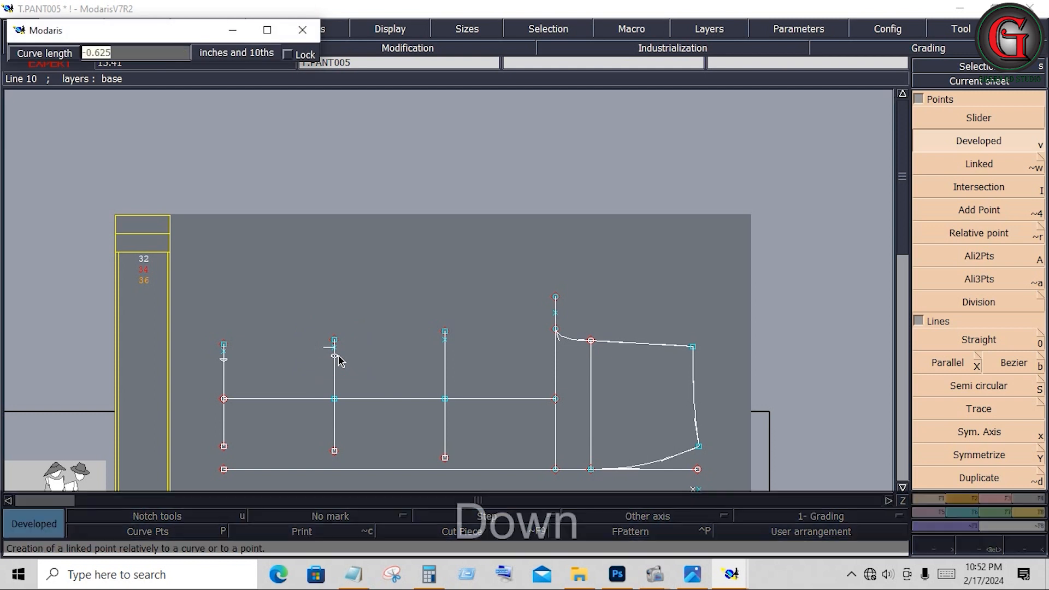
pyautogui.press('Return')
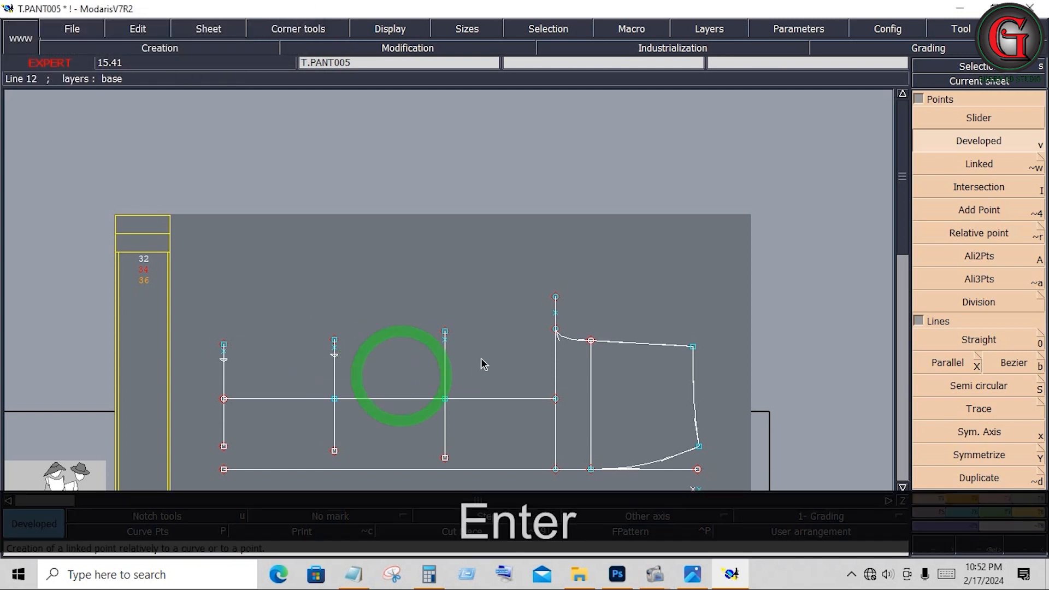
# - Place a developed point at -0.75 inch on the upper knee line
pyautogui.click(445, 344)
pyautogui.press('Down')
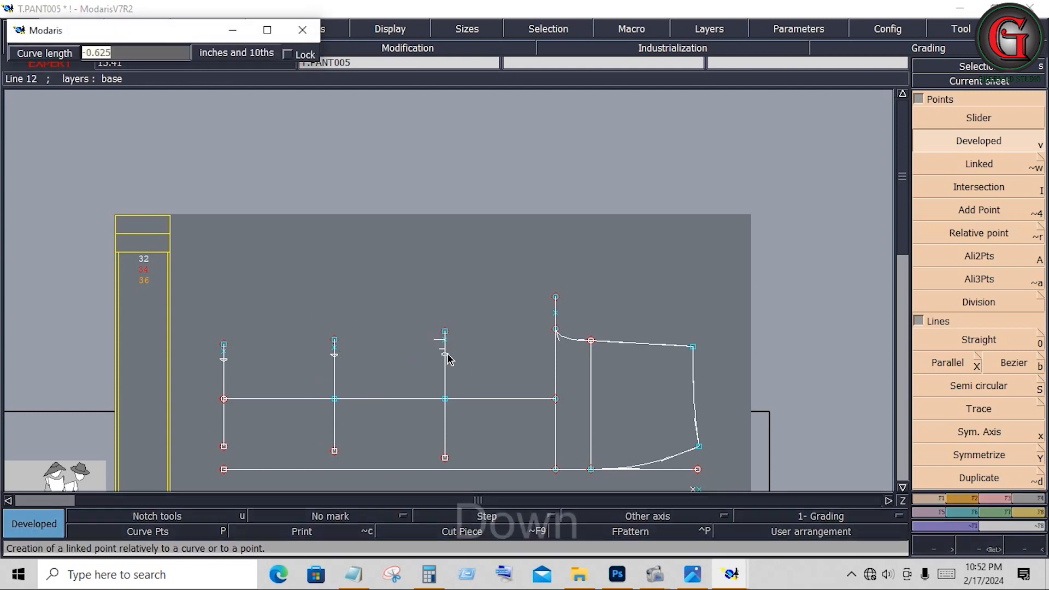
pyautogui.write('-.75')
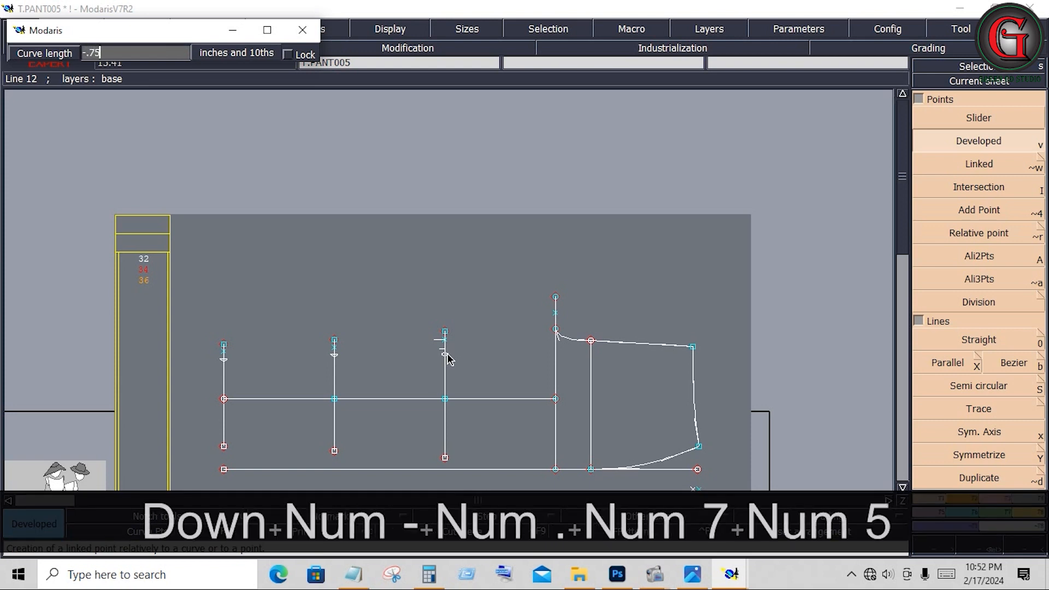
pyautogui.press('Return')
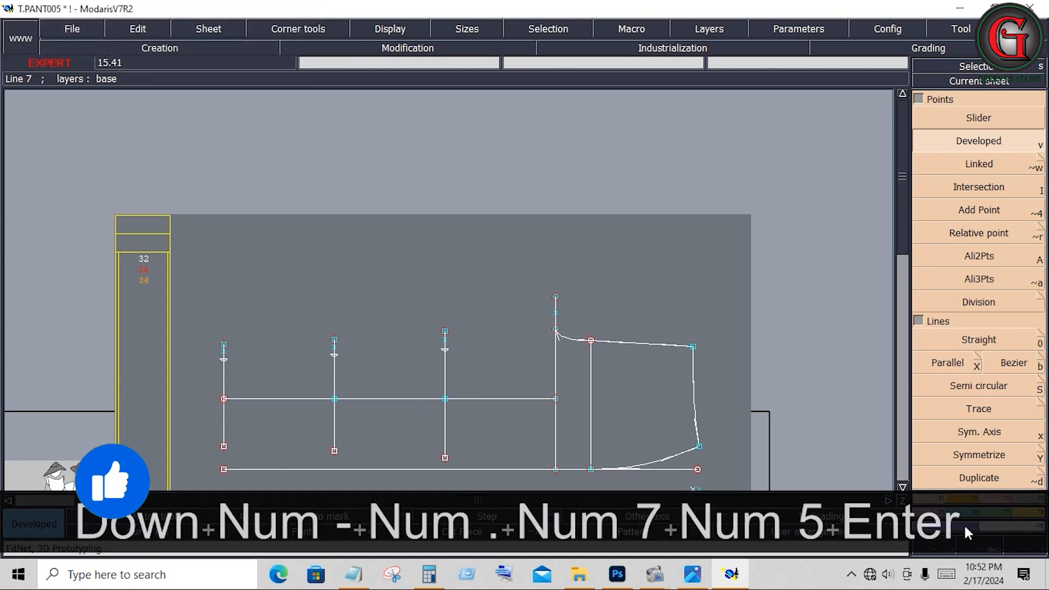
# - Insert the developed points on the hem, calf and knee lines into their lines with Insert Point
pyautogui.click(994, 499)
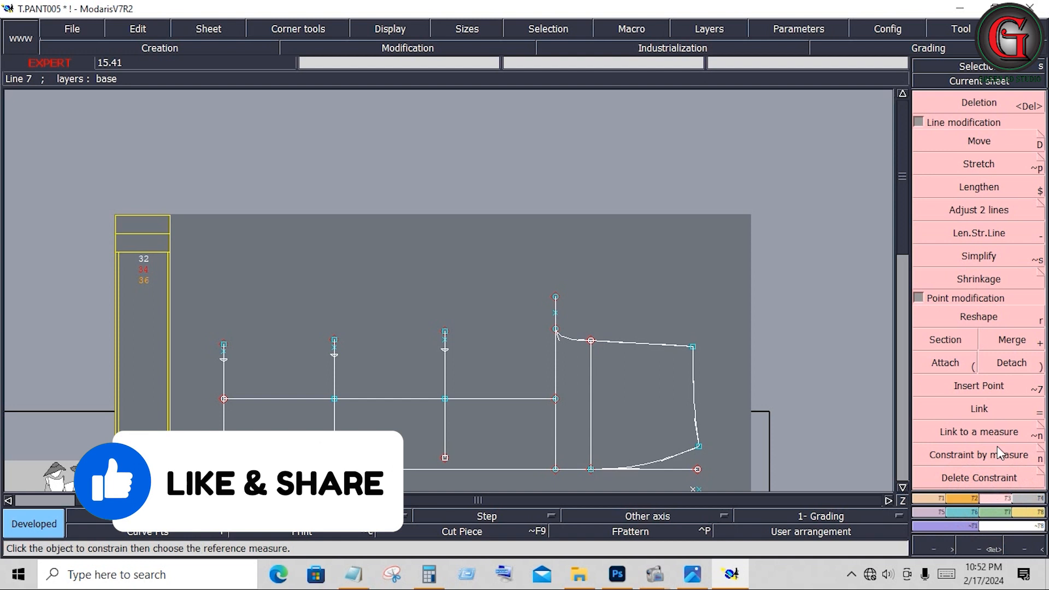
pyautogui.click(978, 385)
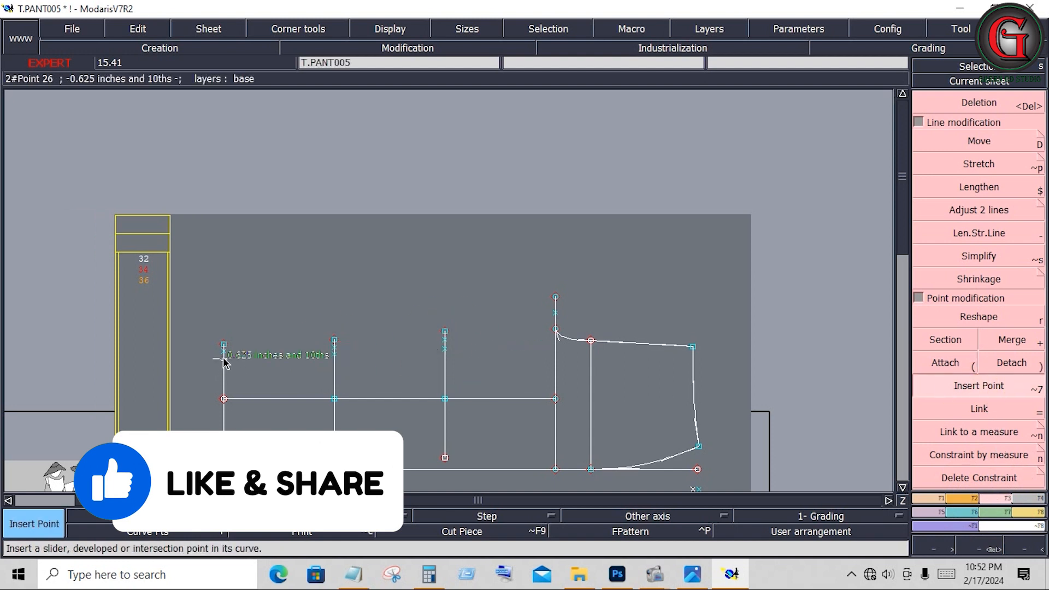
pyautogui.click(223, 358)
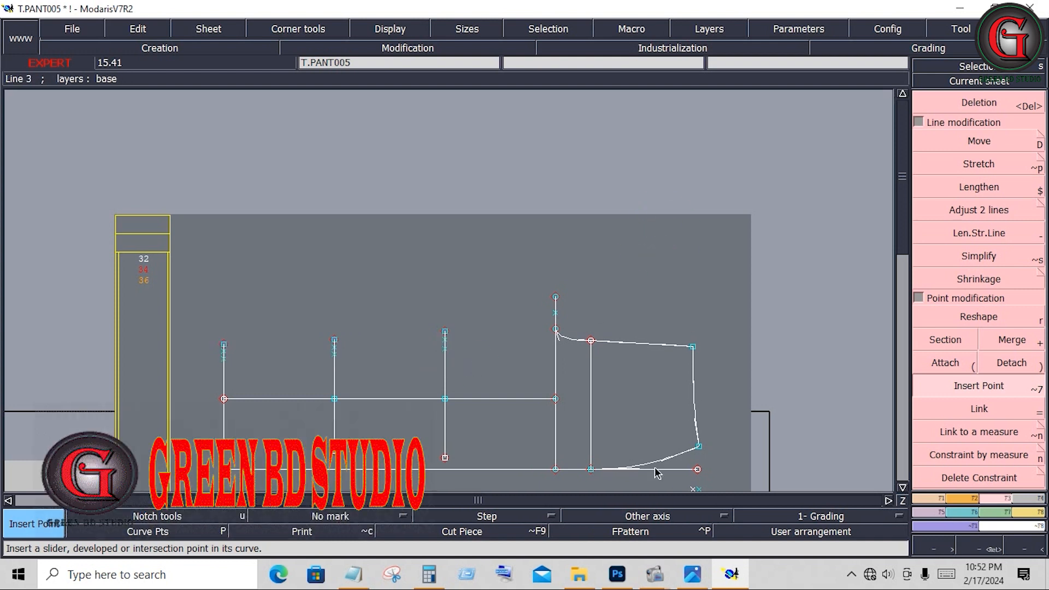
# - Draw the outer inseam as a Bezier curve through the upper ends of the hem, calf, knee and crotch lines
pyautogui.click(929, 498)
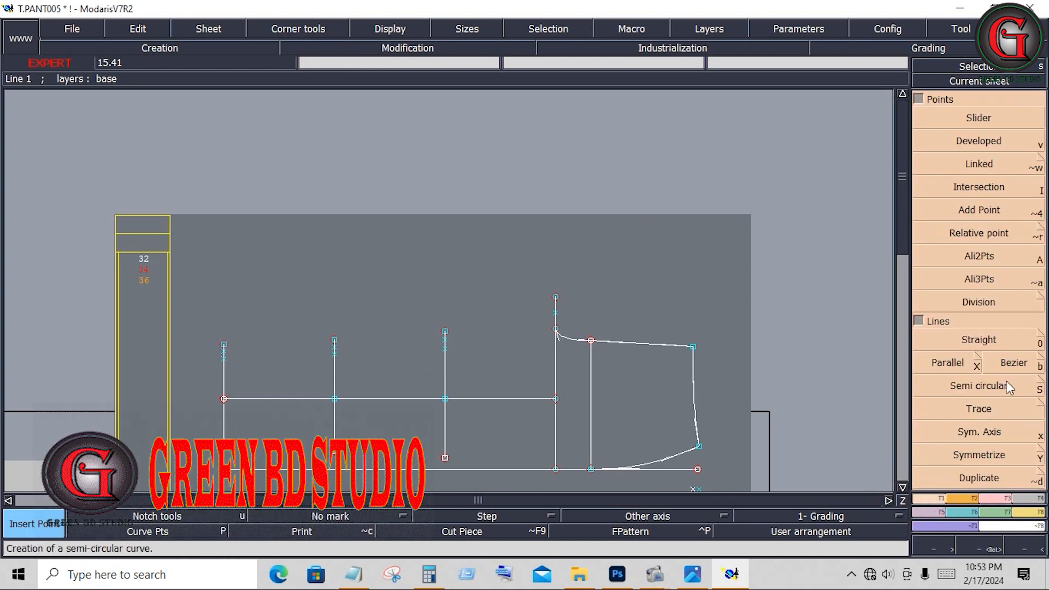
pyautogui.click(1015, 366)
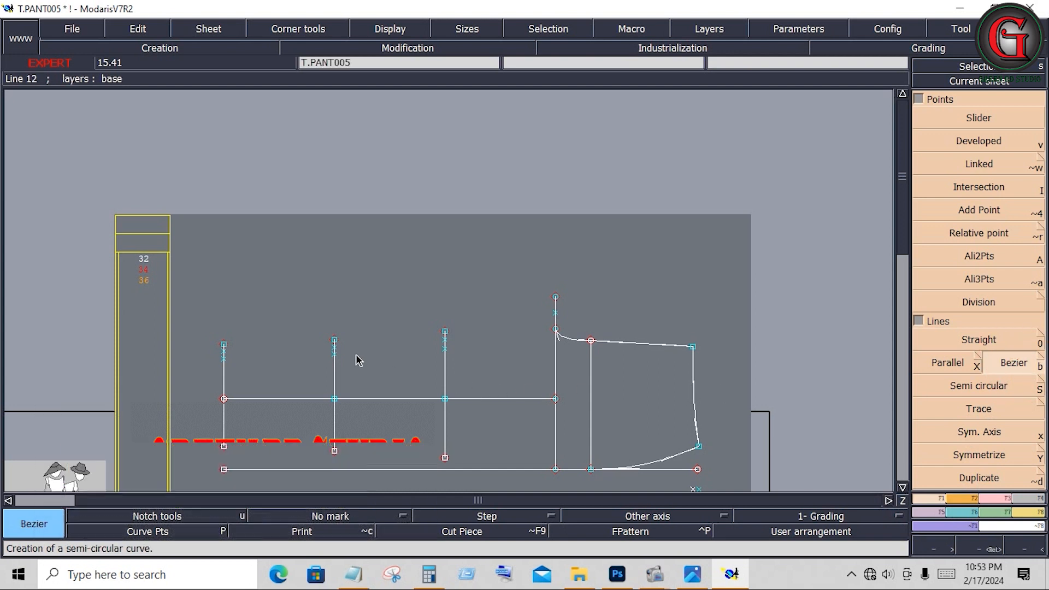
pyautogui.press('Return')
pyautogui.moveTo(195, 276); pyautogui.dragTo(568, 468)
pyautogui.click(1013, 363)
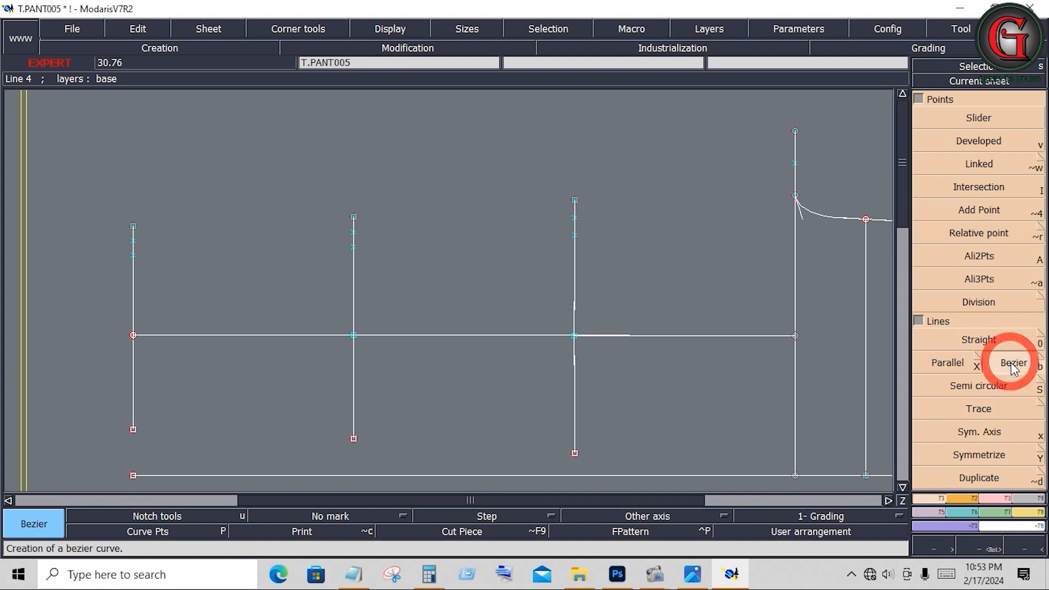
pyautogui.press('shift')
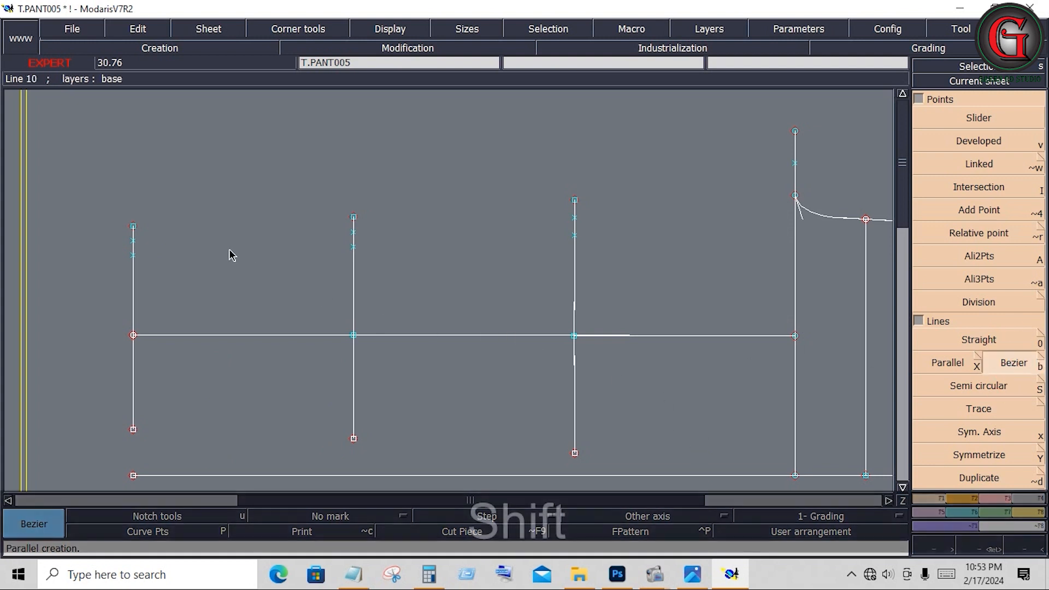
pyautogui.click(132, 227)
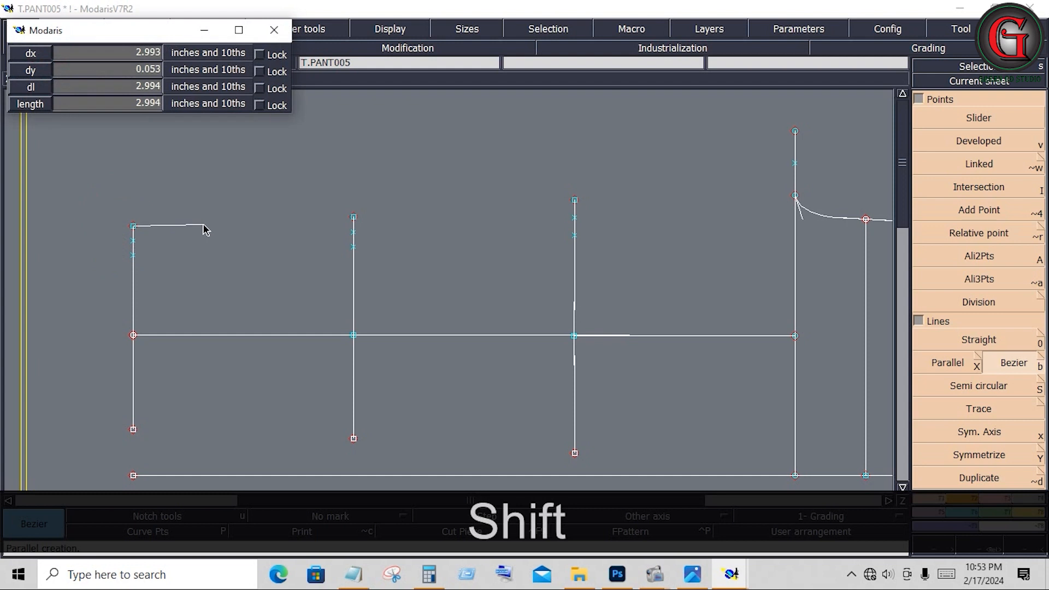
pyautogui.click(354, 218)
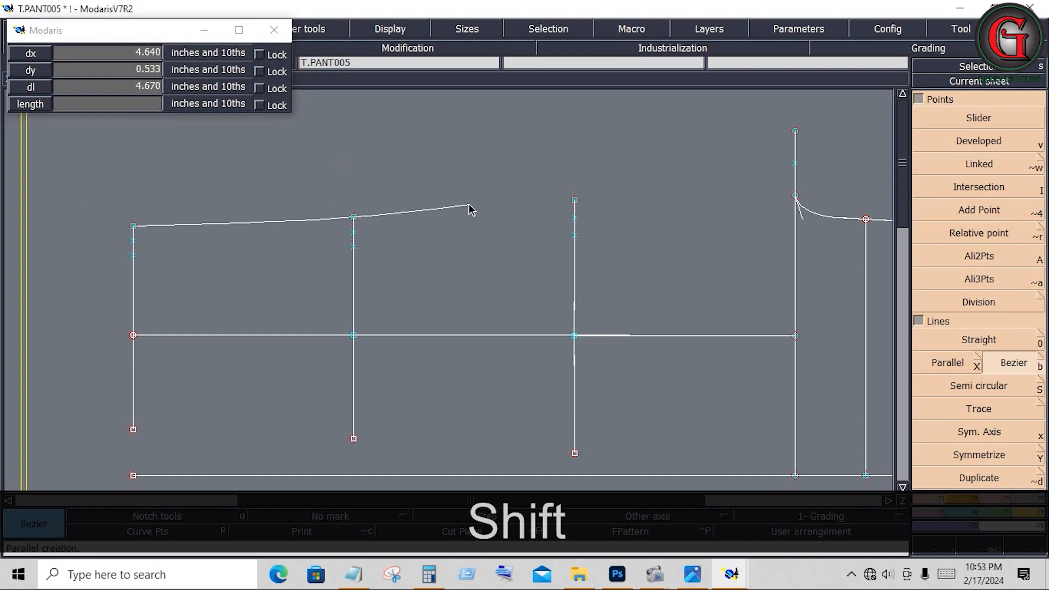
pyautogui.click(573, 200)
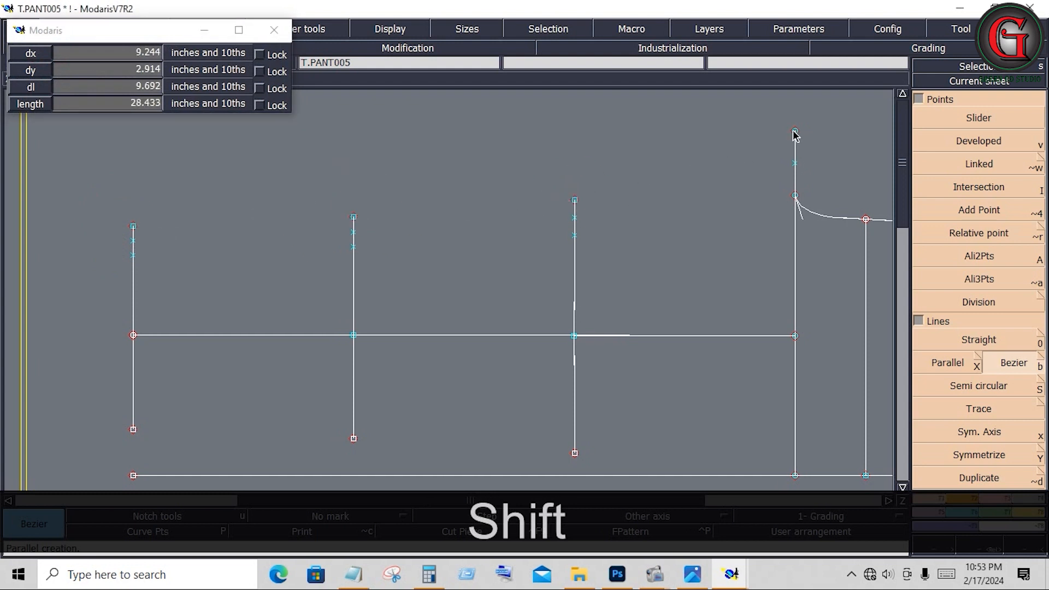
pyautogui.click(794, 132)
# - Draw the inner inseam as a Bezier curve through the inserted hem, calf and knee points to the start of the crotch curve
pyautogui.click(133, 256)
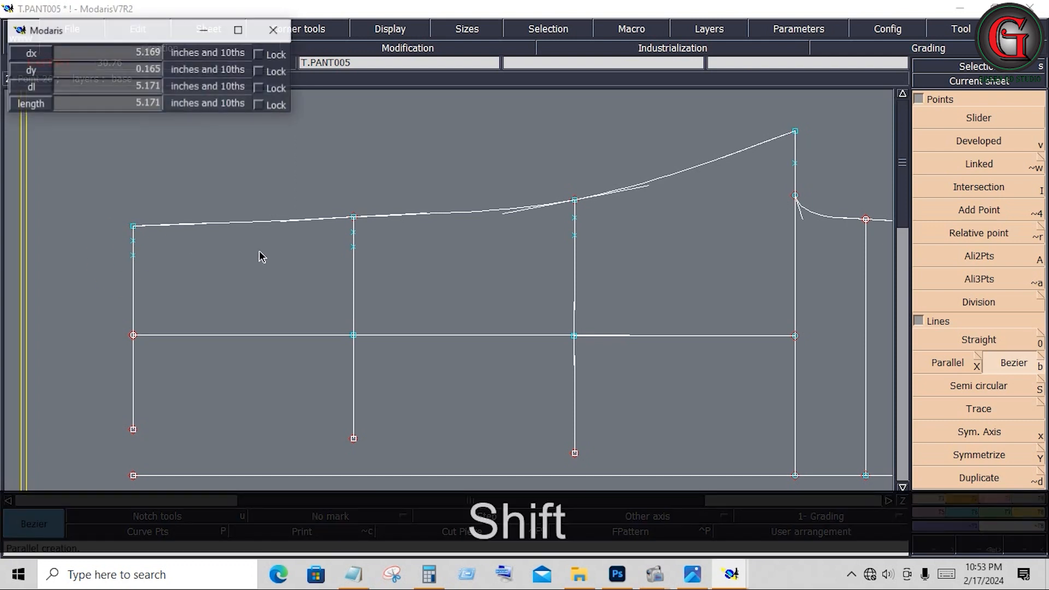
pyautogui.click(353, 247)
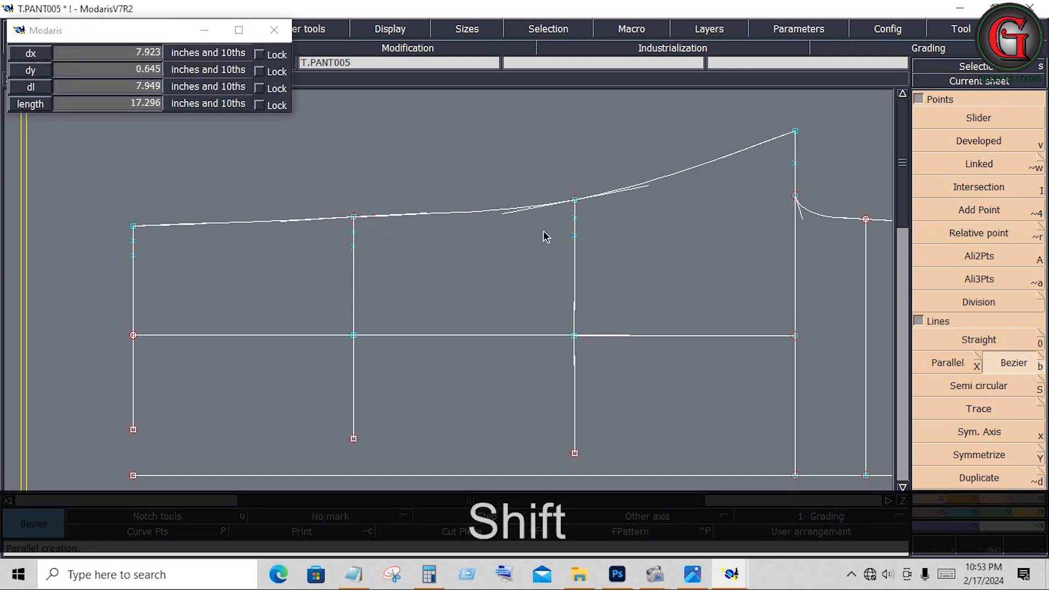
pyautogui.click(573, 236)
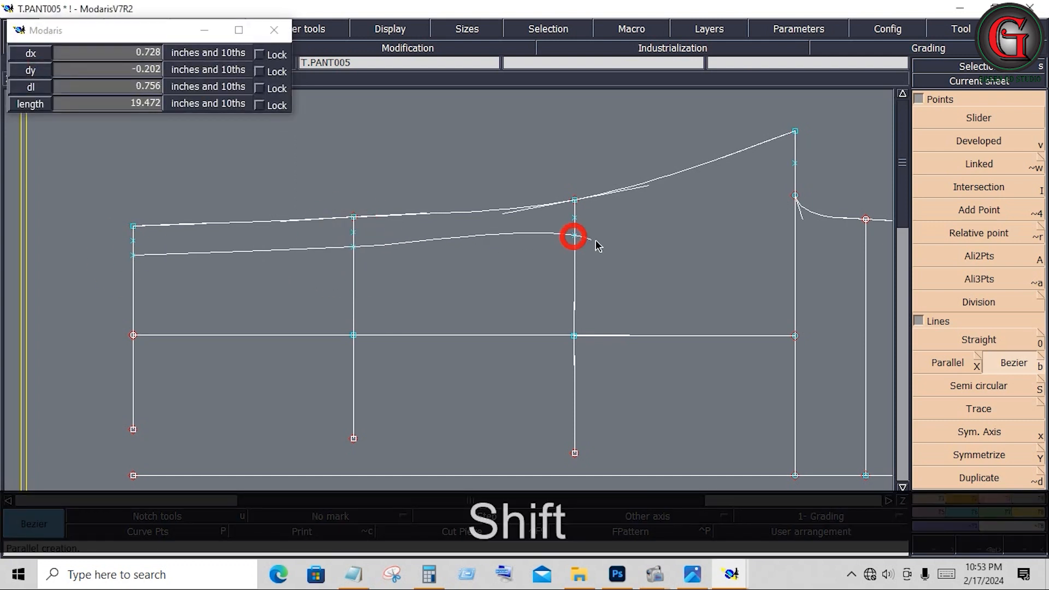
pyautogui.click(794, 196)
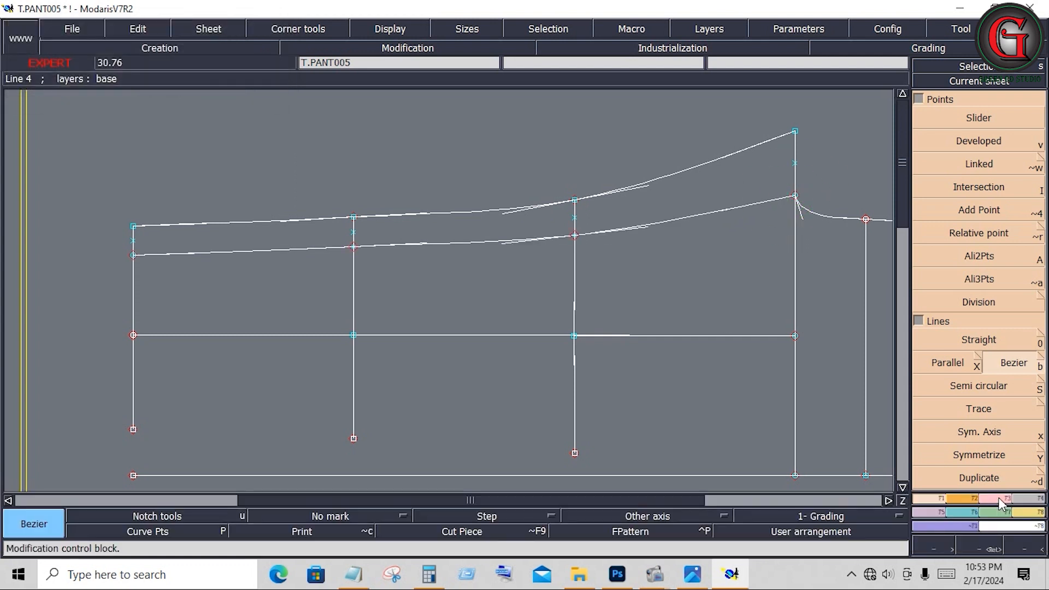
# - Reshape the outer and inner inseam curves with their tangent handles for a smooth run from hem to crotch
pyautogui.click(999, 498)
pyautogui.click(986, 317)
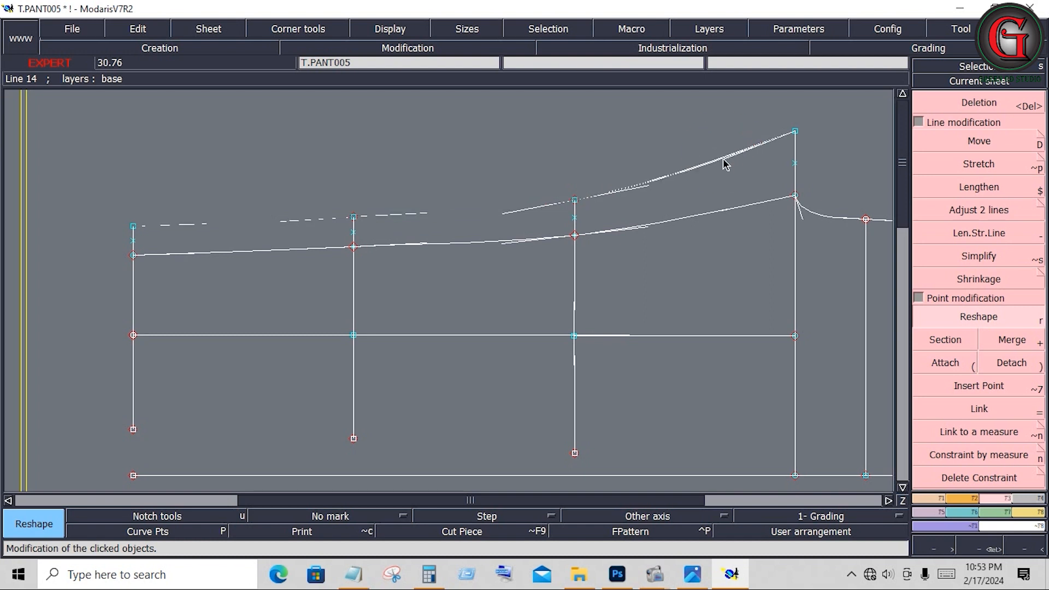
pyautogui.click(649, 185)
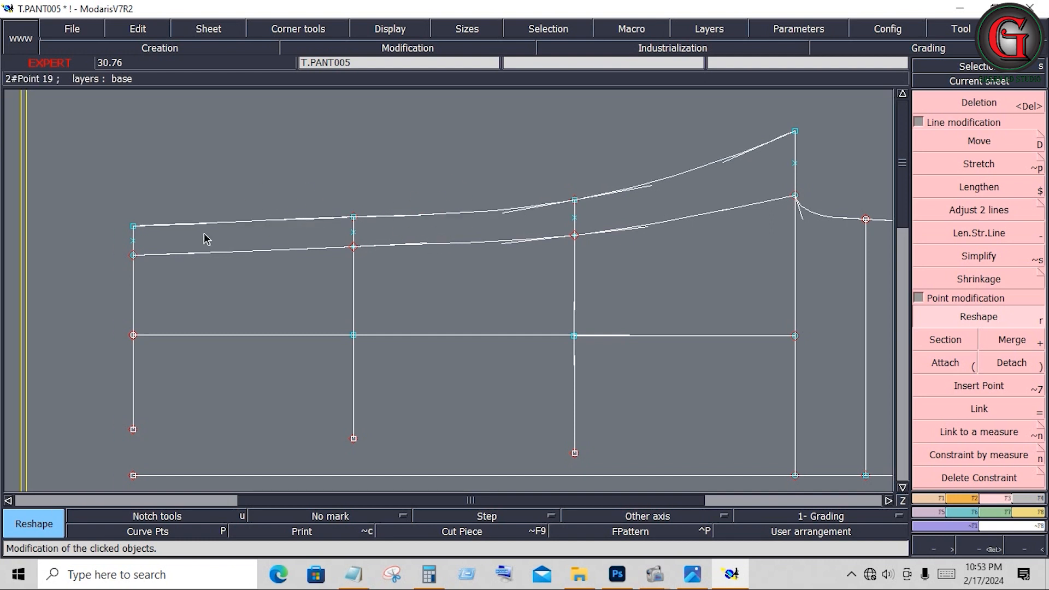
pyautogui.click(503, 242)
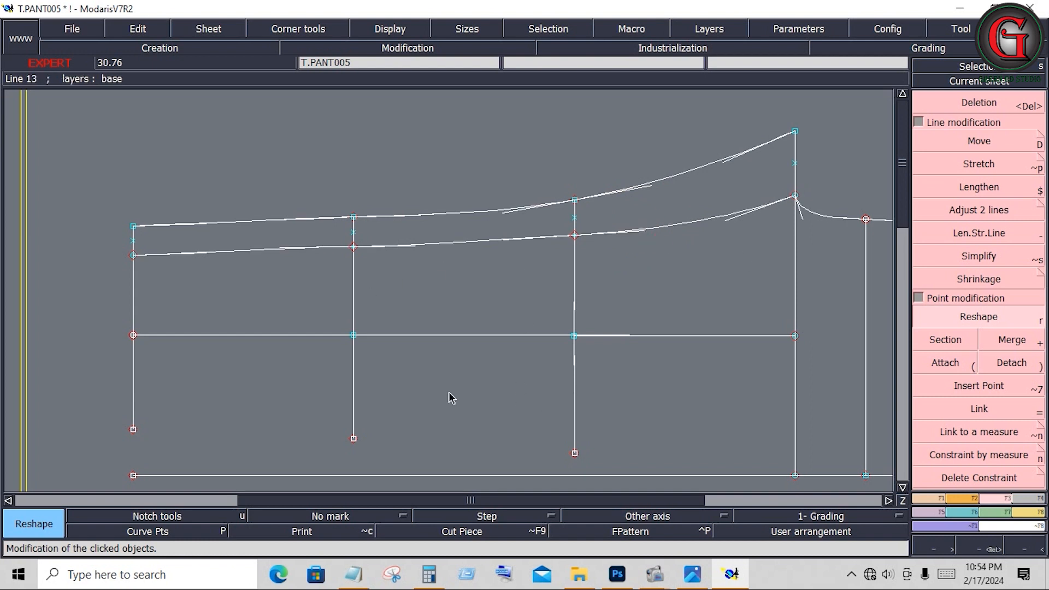
# - Draw the side seam as a Bezier curve through the lower ends of the hem, calf, knee and crotch lines
pyautogui.click(928, 498)
pyautogui.click(1008, 362)
pyautogui.press('shift')
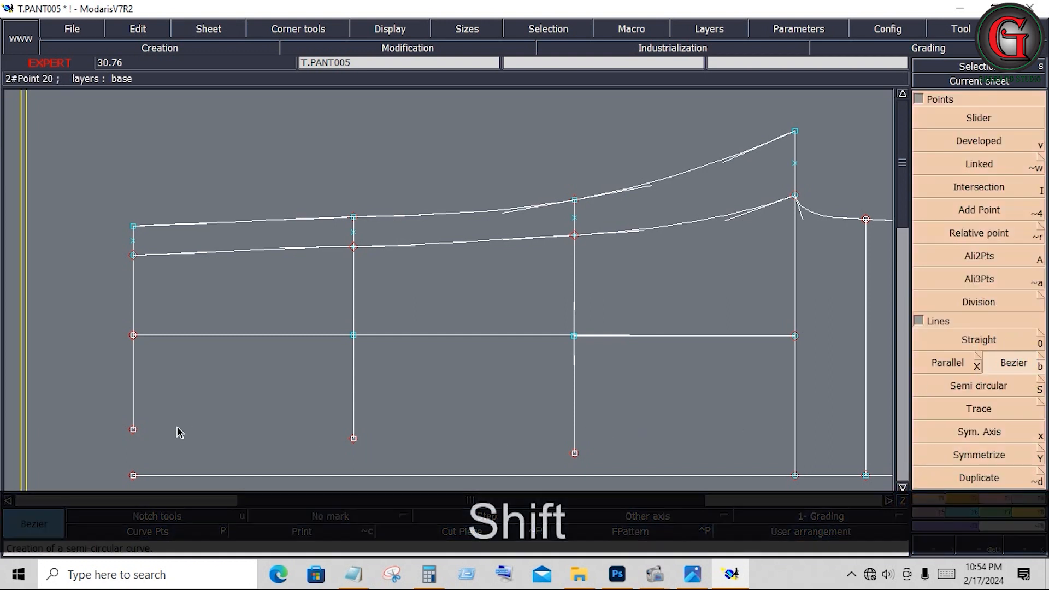
pyautogui.click(133, 430)
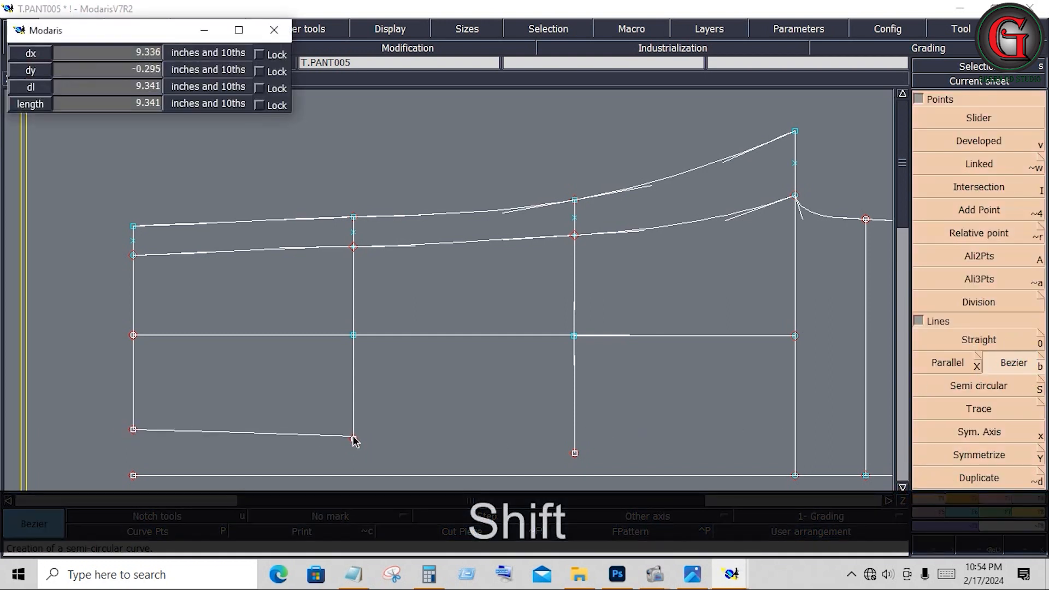
pyautogui.click(353, 438)
pyautogui.click(574, 453)
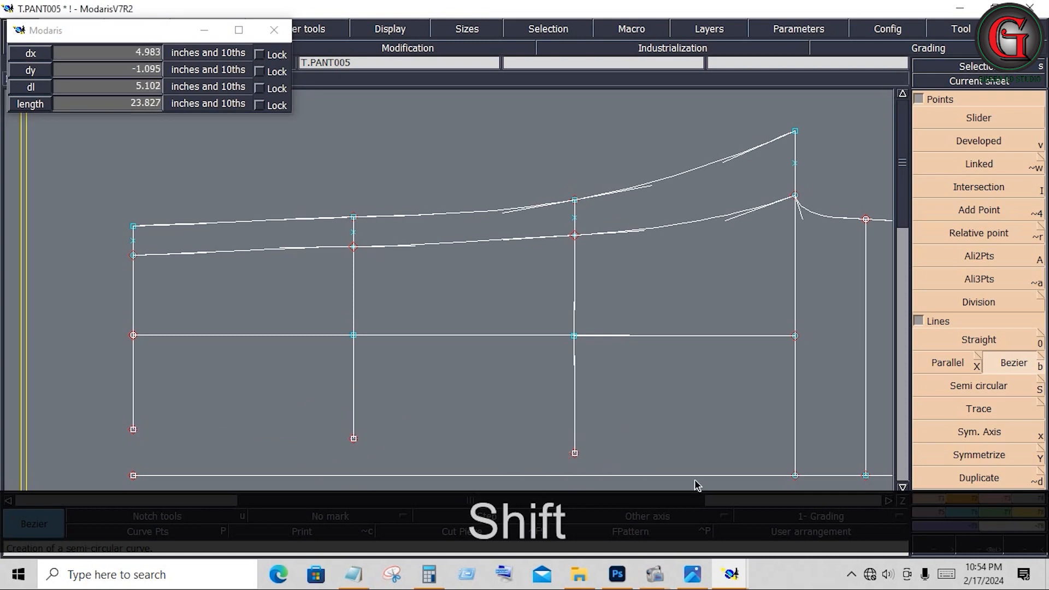
pyautogui.click(795, 476)
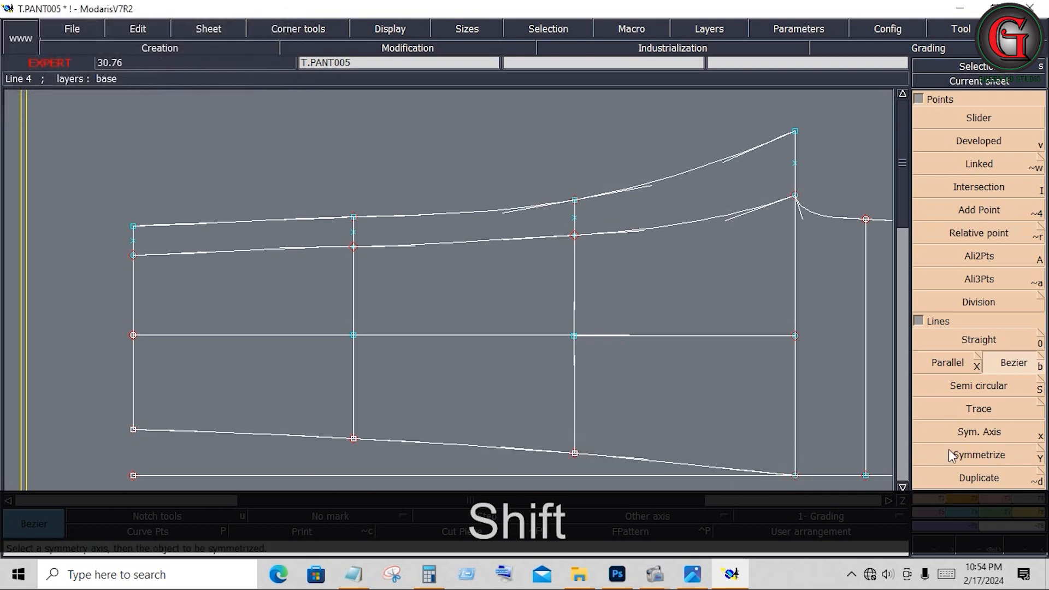
# - Reshape the side seam curve between knee and crotch line so it blends into the straight base line
pyautogui.click(999, 496)
pyautogui.click(982, 316)
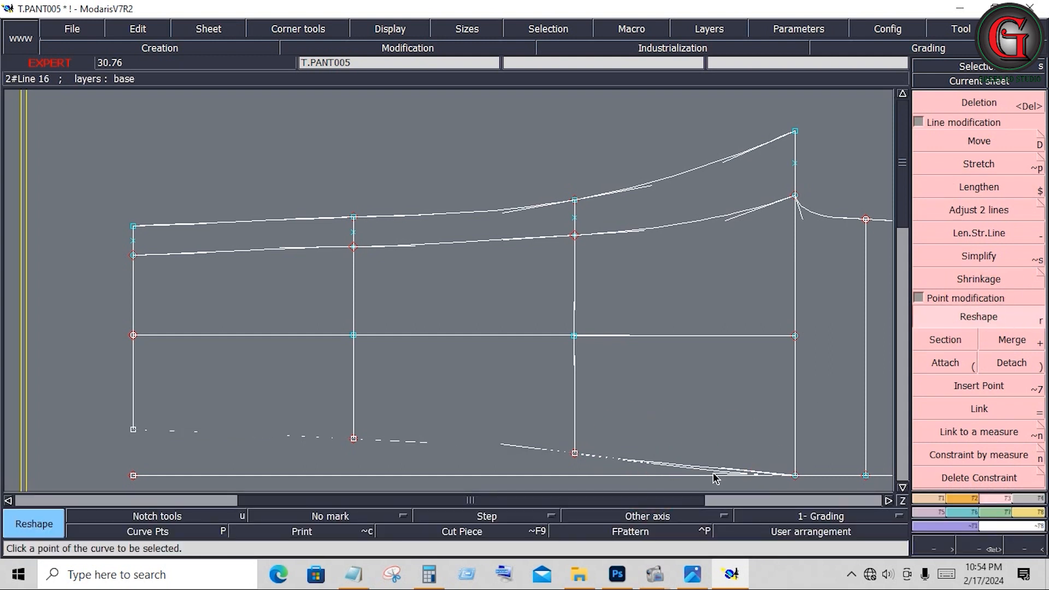
pyautogui.click(648, 463)
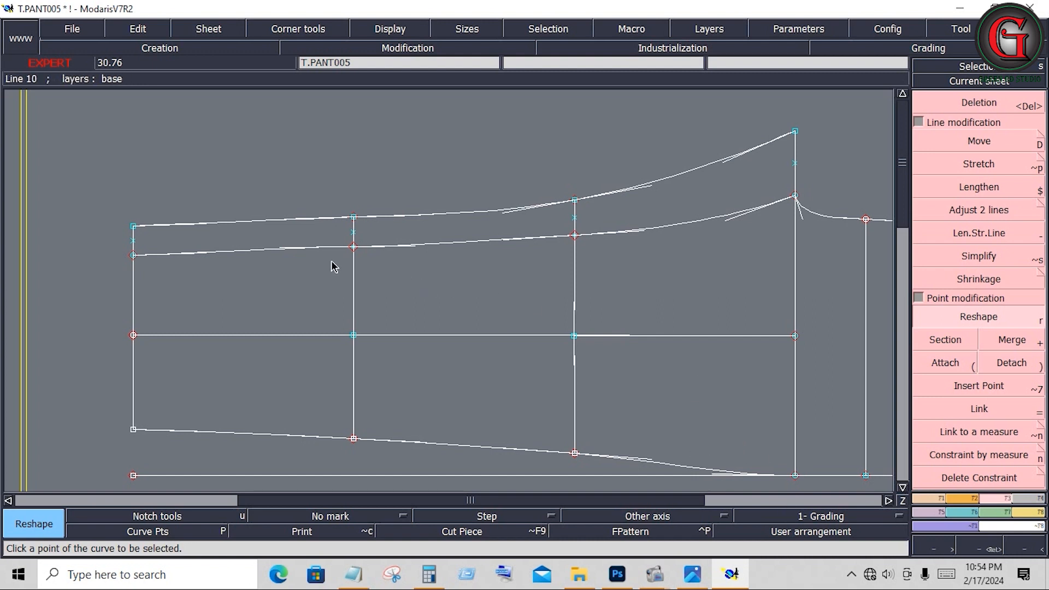
pyautogui.click(666, 230)
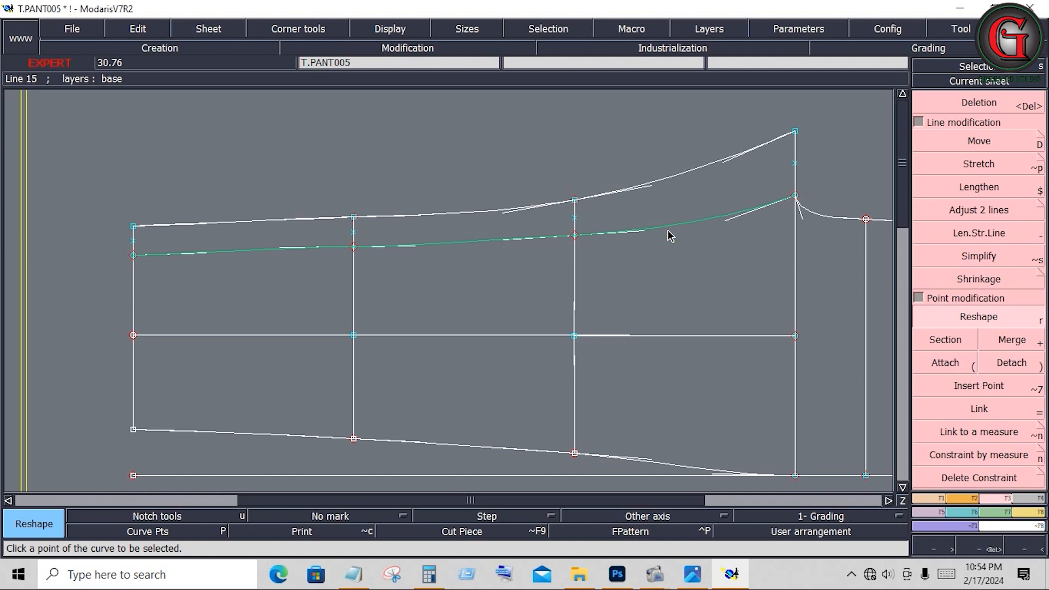
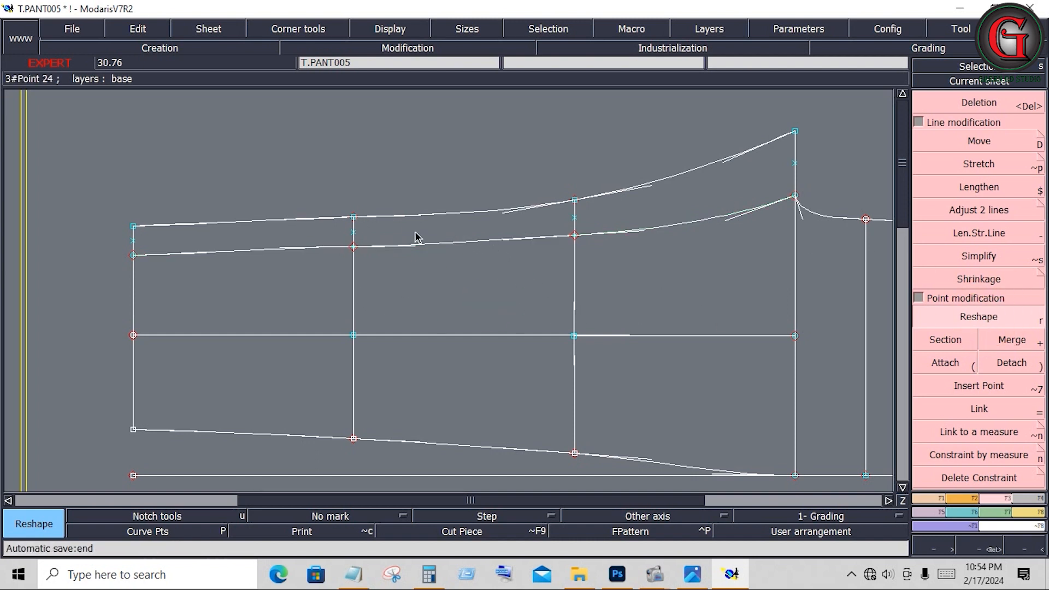
# - Delete the outer and inner inseam curves running from the hem to the crotch line
pyautogui.press('Delete')
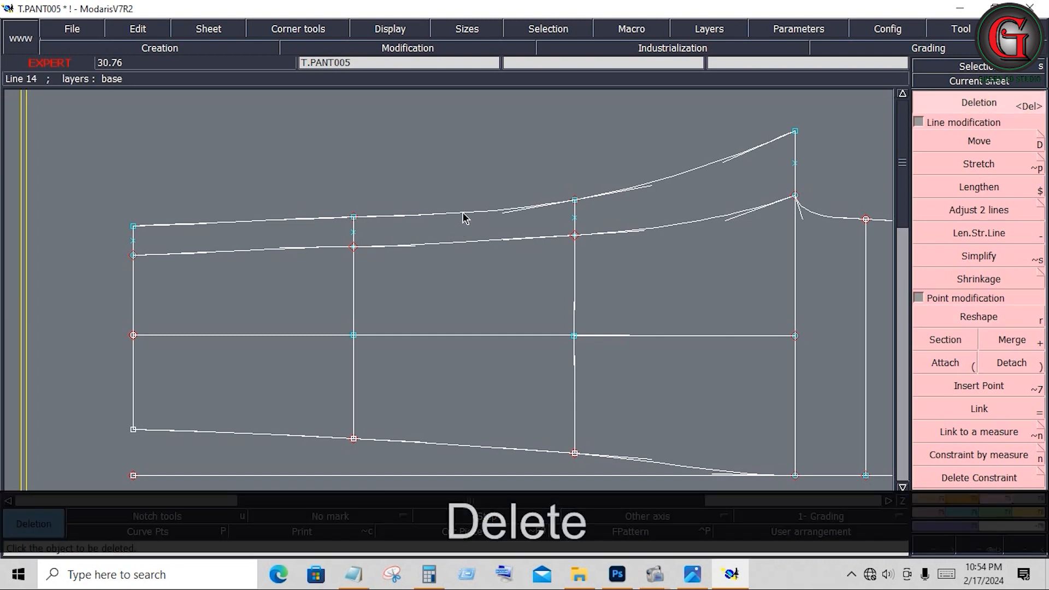
pyautogui.click(460, 211)
pyautogui.click(467, 243)
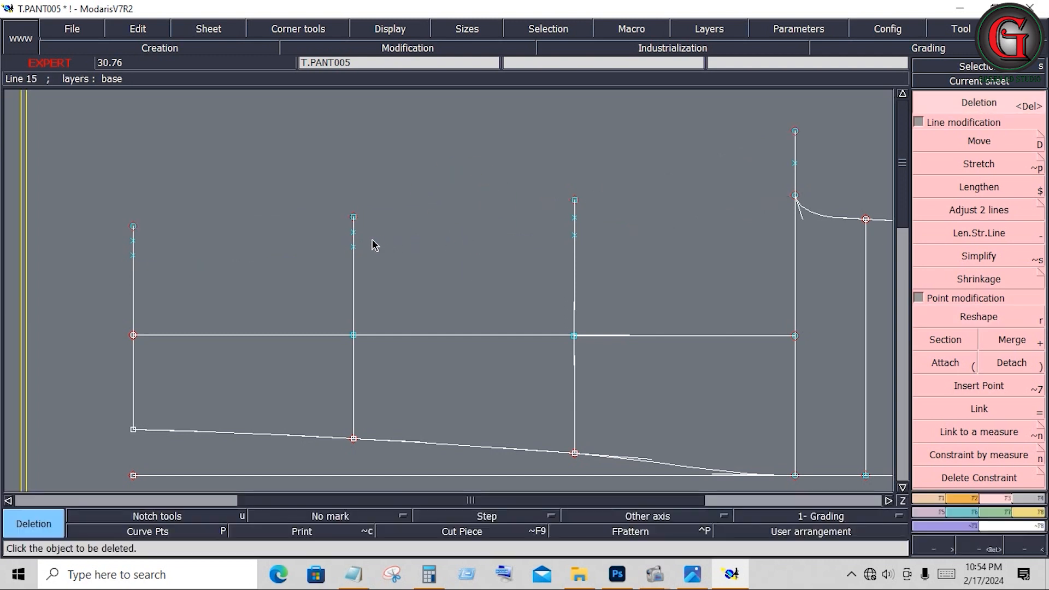
# - Draw the outer inseam as a Bezier curve through the upper ends of the hem, calf, knee and crotch lines
pyautogui.click(929, 495)
pyautogui.click(1025, 362)
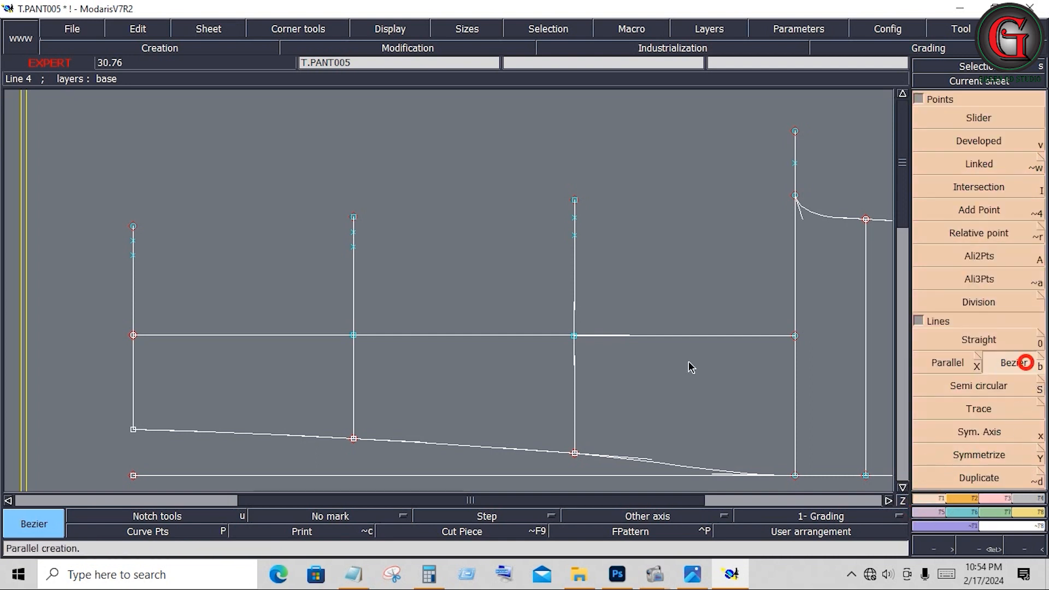
pyautogui.click(133, 226)
pyautogui.click(353, 216)
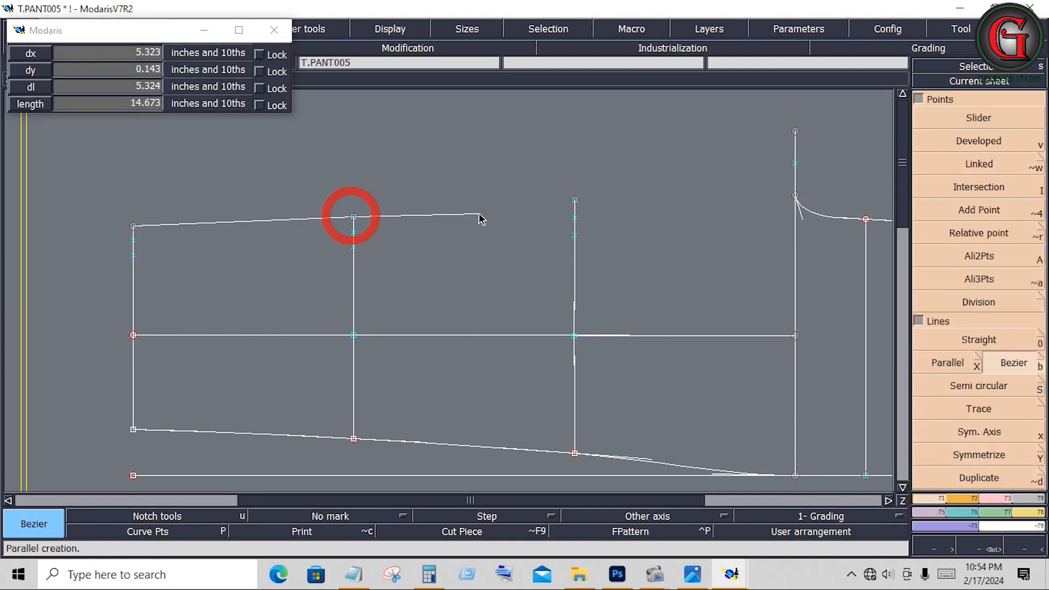
pyautogui.click(574, 199)
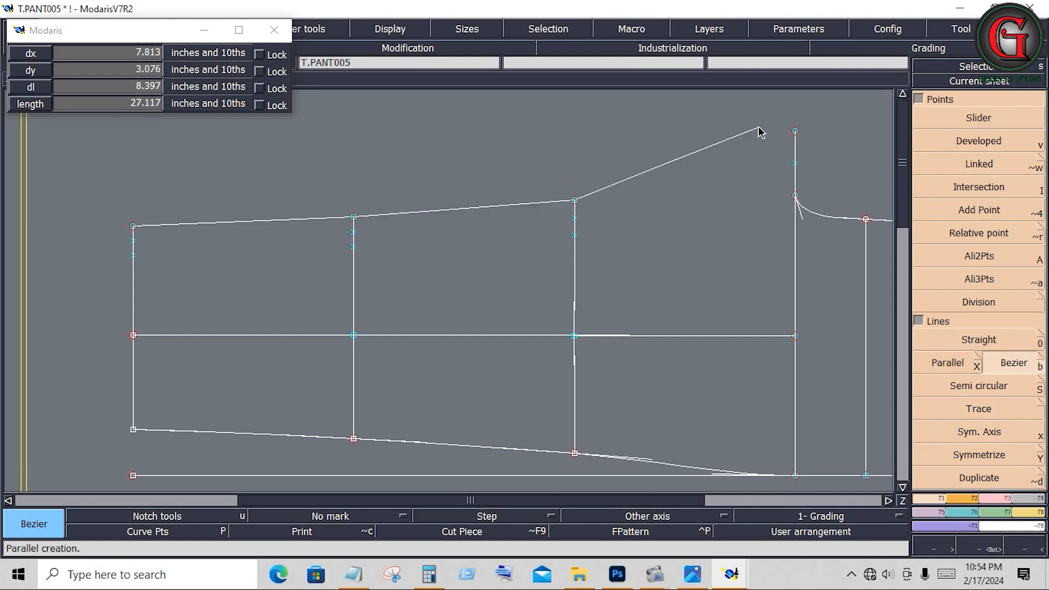
pyautogui.click(795, 131)
# - Draw the inner inseam as a Bezier curve from the start of the crotch curve through the inserted knee, calf and hem points
pyautogui.click(795, 196)
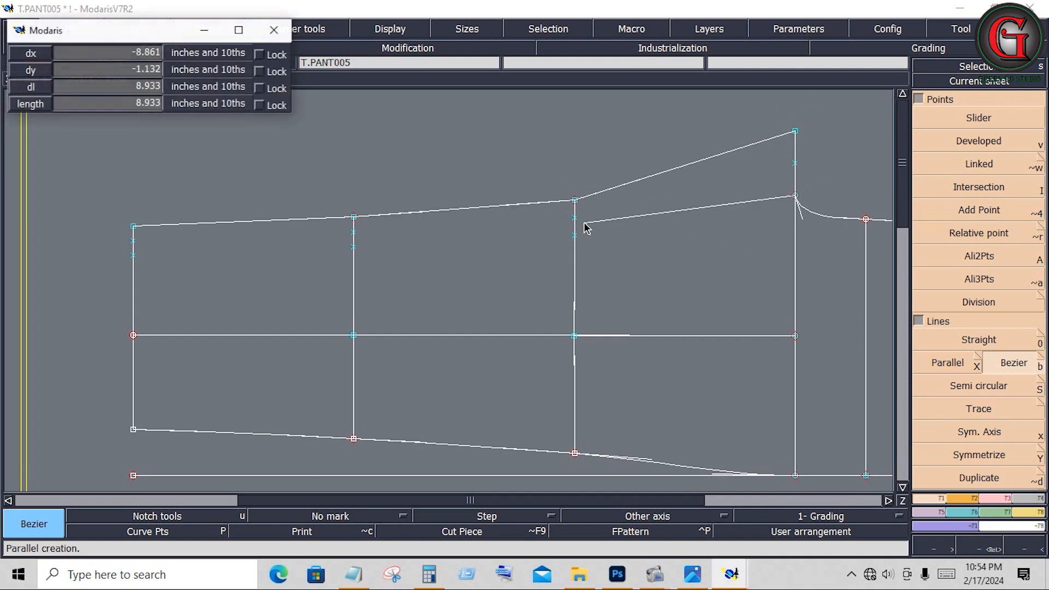
pyautogui.click(574, 235)
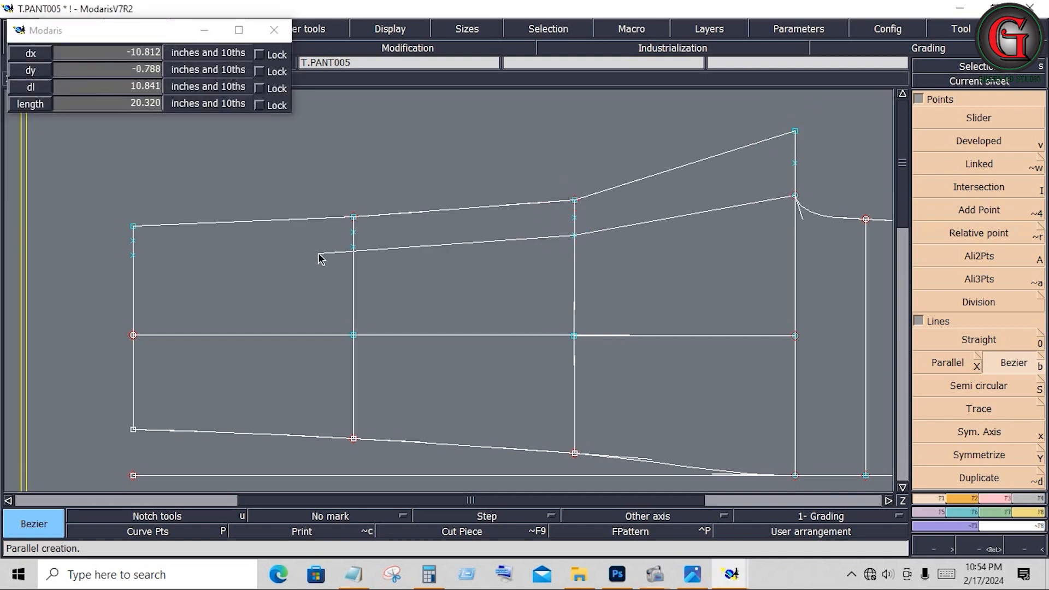
pyautogui.click(354, 247)
pyautogui.click(133, 254)
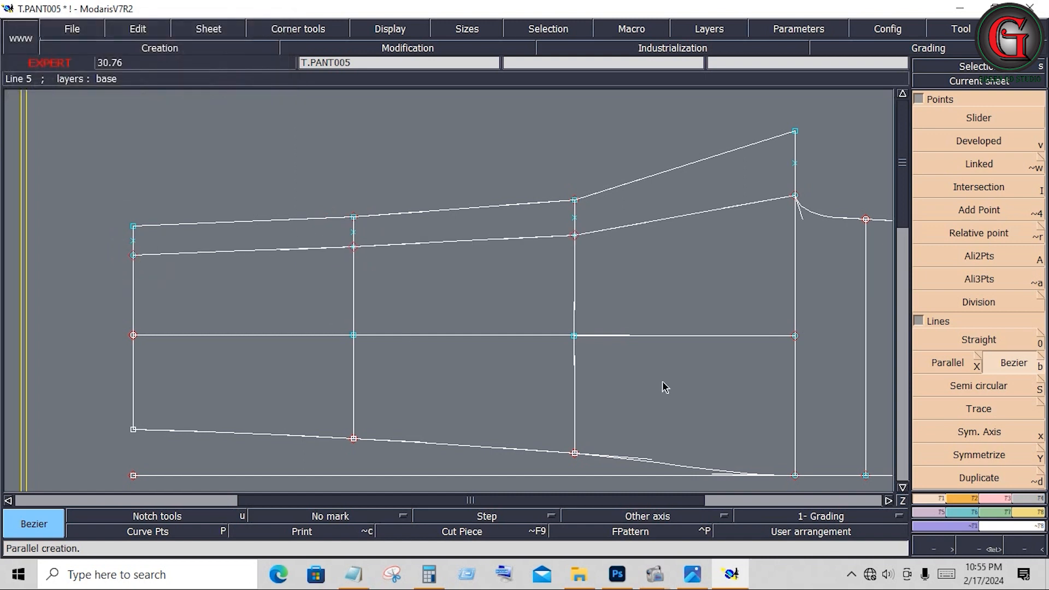
# - Reshape both inseam curves between knee and crotch line with their tangent handles into smooth inward bends
pyautogui.click(992, 498)
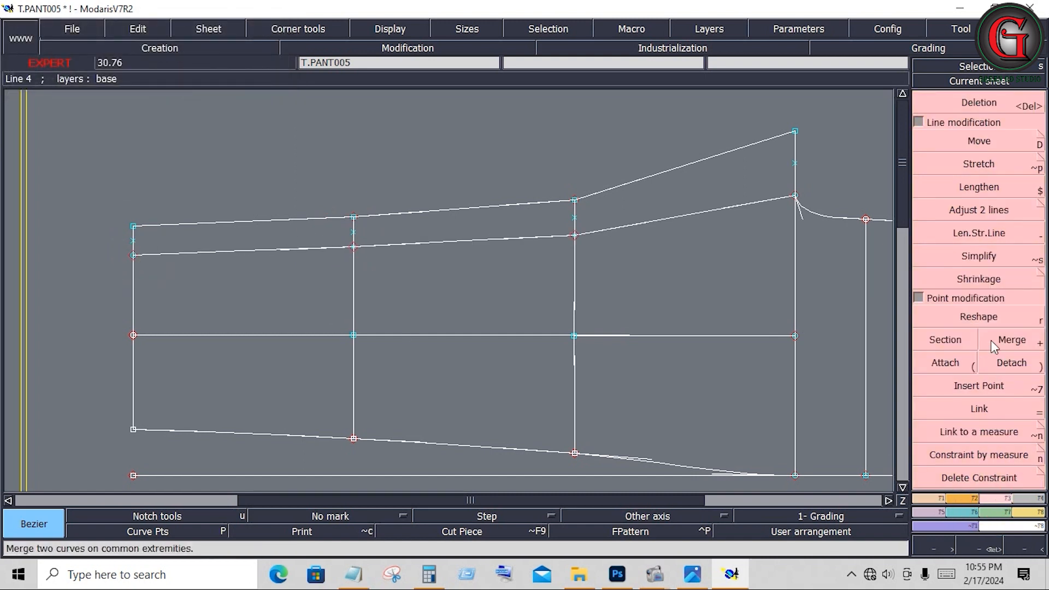
pyautogui.click(983, 318)
pyautogui.click(728, 214)
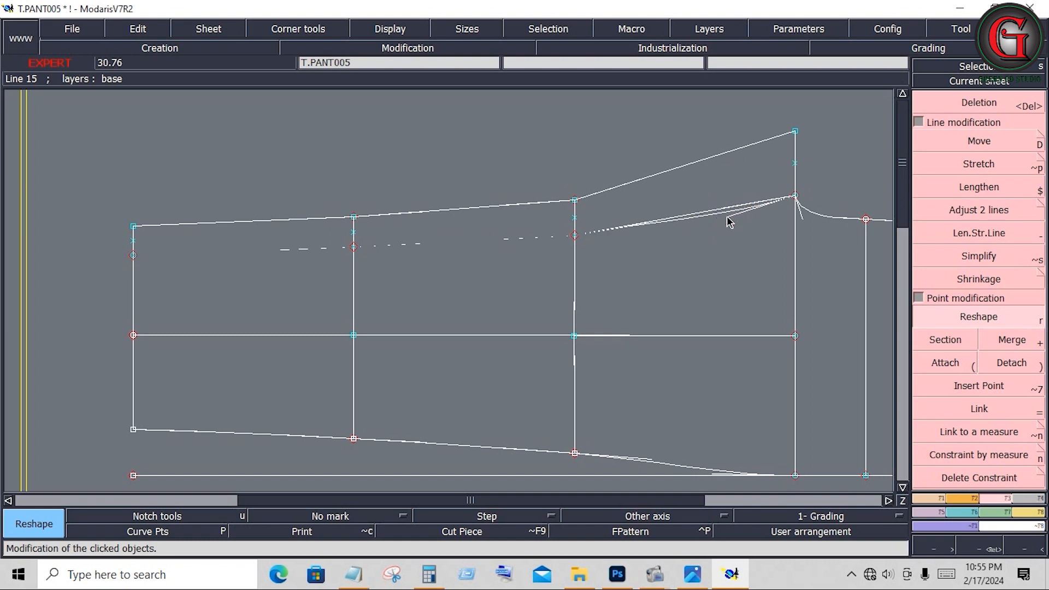
pyautogui.click(644, 228)
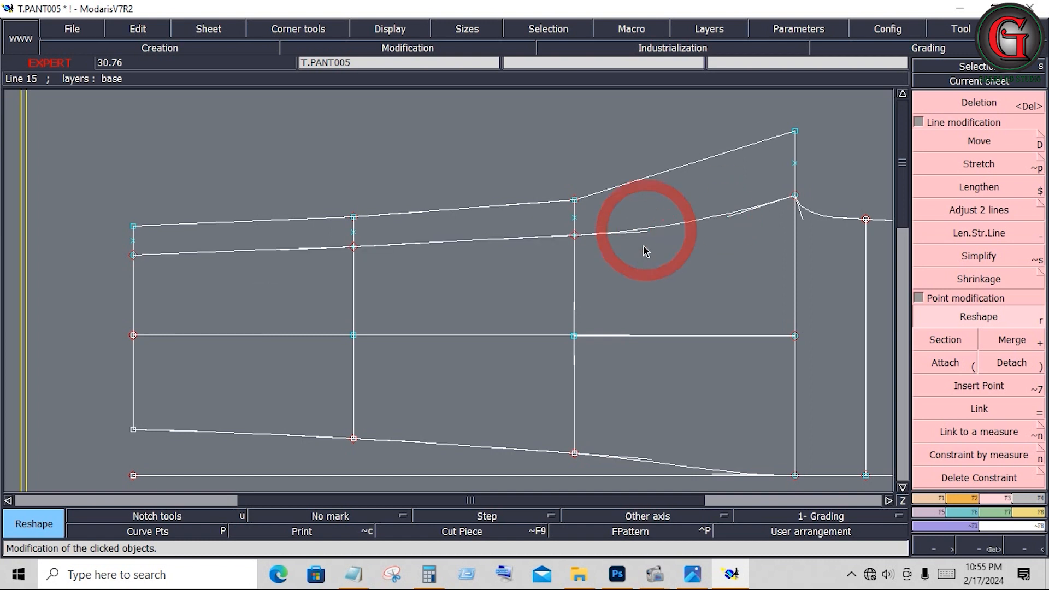
pyautogui.click(627, 181)
pyautogui.click(726, 154)
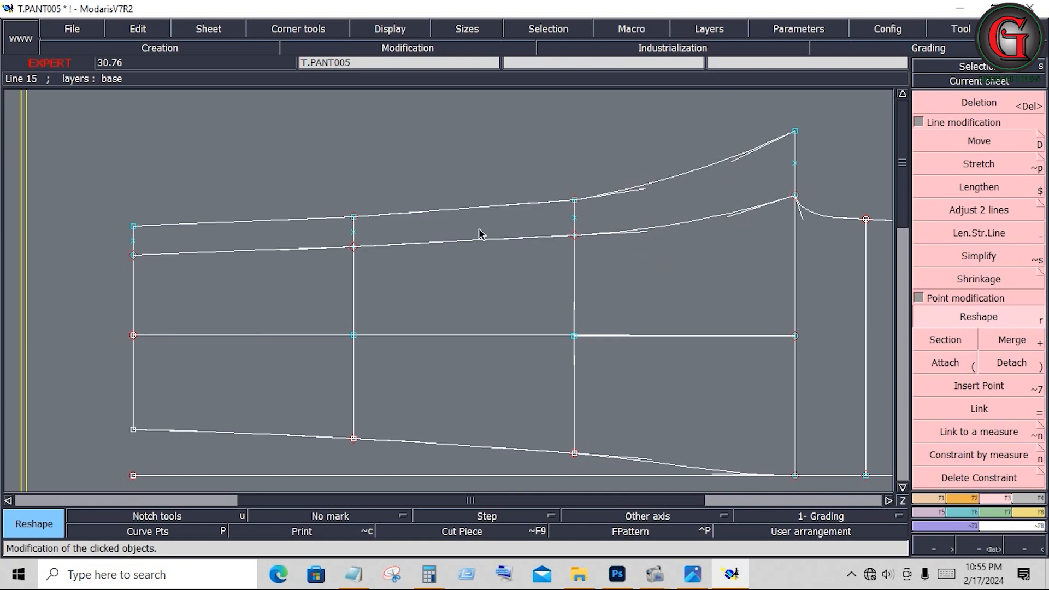
# - Smooth both inseam curves around the knee by adjusting their tangents between the calf and knee lines
pyautogui.click(495, 240)
pyautogui.click(507, 240)
pyautogui.click(494, 208)
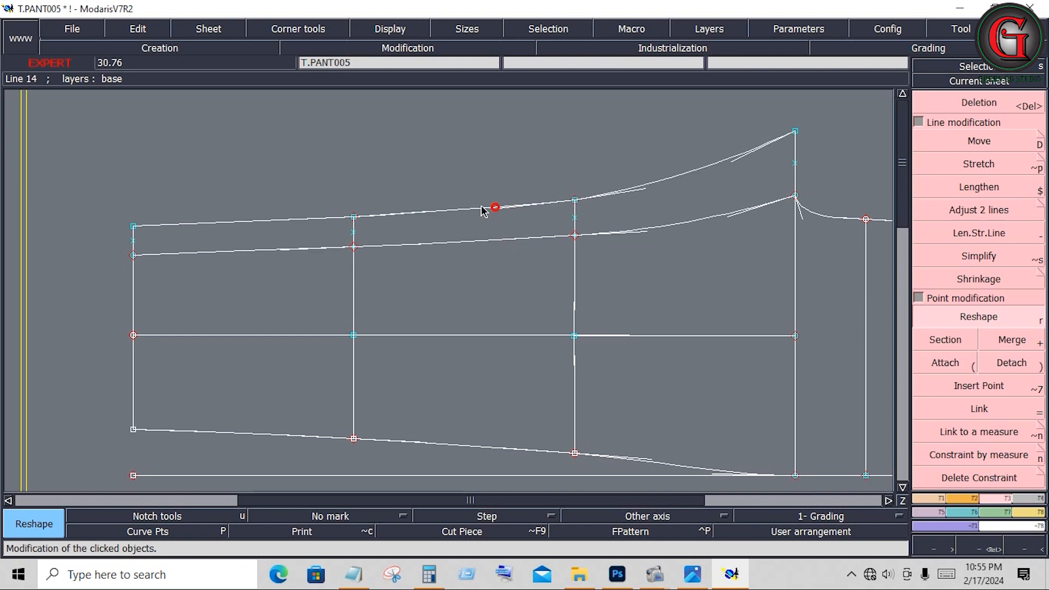
pyautogui.click(432, 212)
pyautogui.click(433, 213)
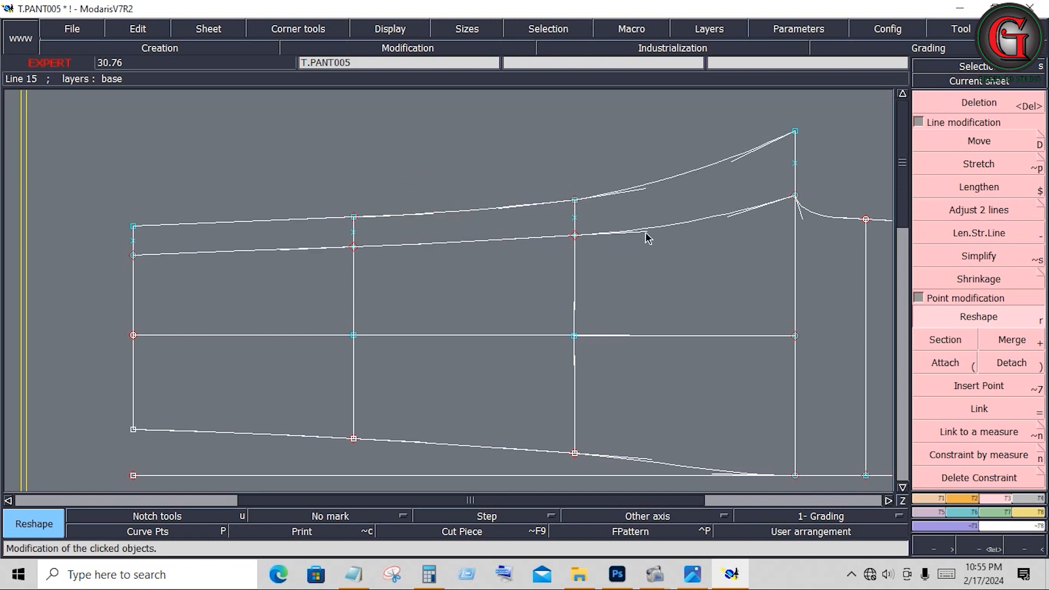
pyautogui.click(646, 230)
# - Add a dynamic length measure along the inner inseam from the crotch point to the hem
pyautogui.click(1037, 512)
pyautogui.click(1035, 226)
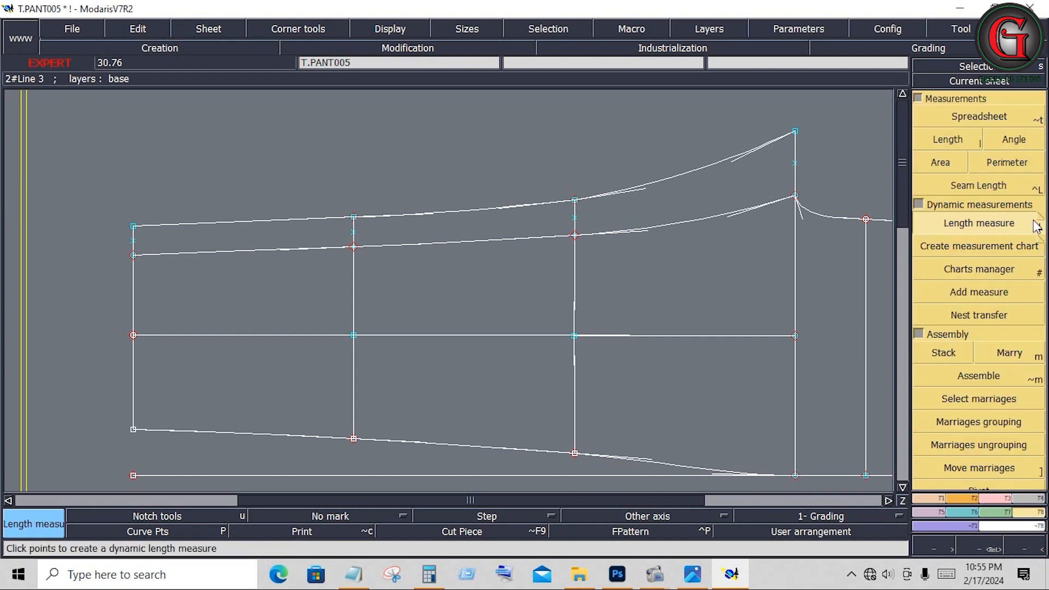
pyautogui.click(795, 195)
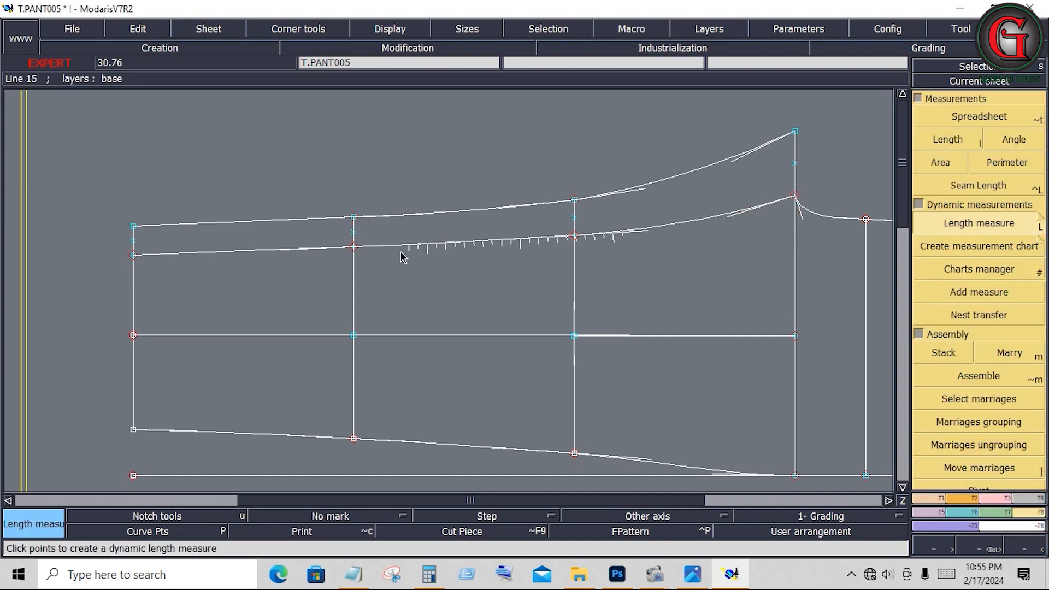
pyautogui.click(133, 256)
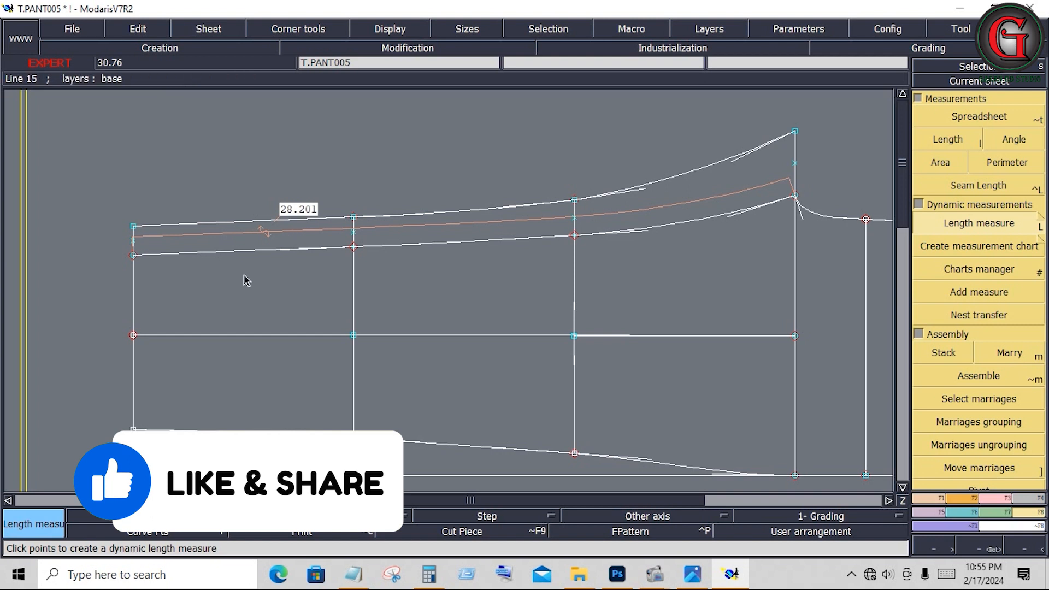
# - Select all points on the hem line and move them 0.2 inches in X and 0 in Y
pyautogui.hotkey('shift', 'f')
pyautogui.hotkey('shift', 'f')
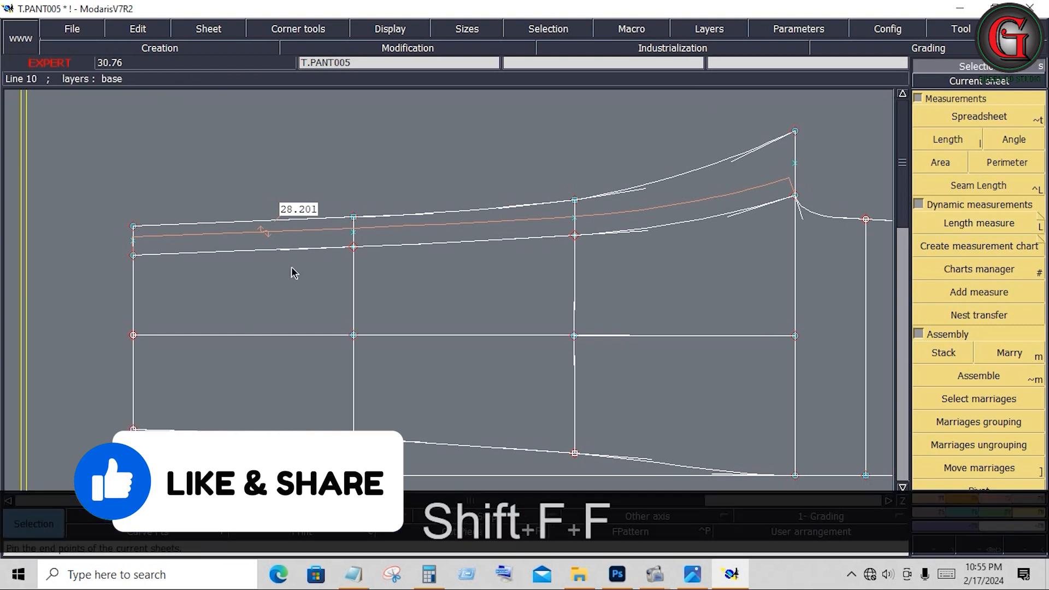
pyautogui.moveTo(104, 203); pyautogui.dragTo(175, 479)
pyautogui.click(997, 496)
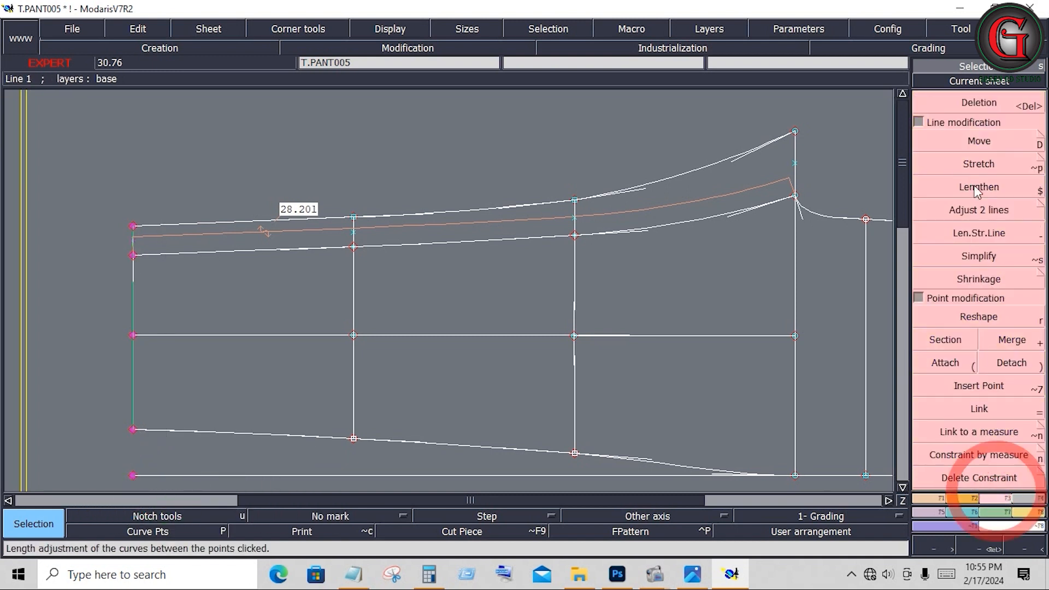
pyautogui.click(978, 141)
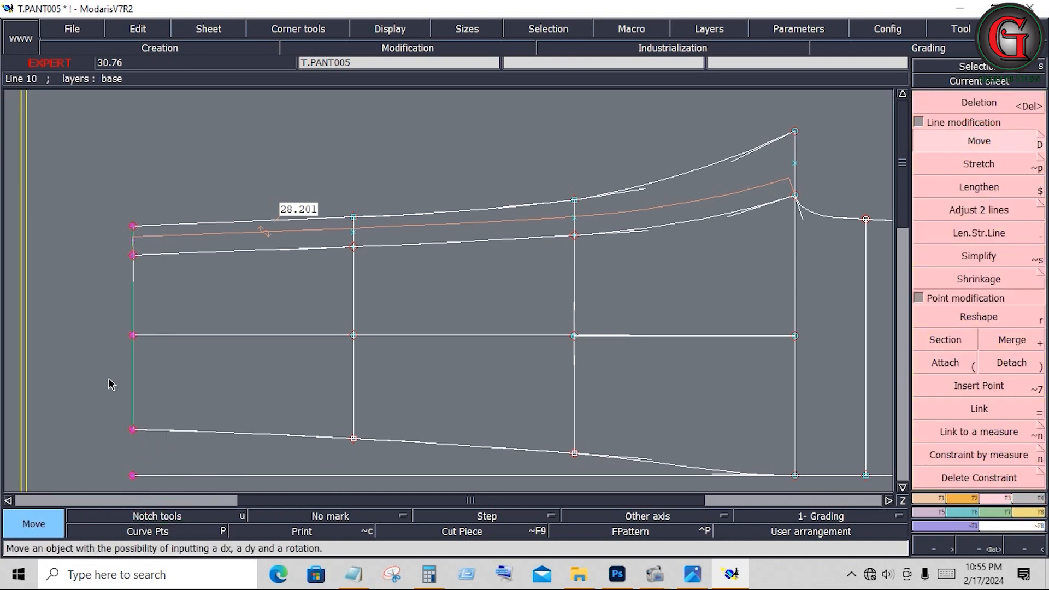
pyautogui.click(138, 363)
pyautogui.press('Down')
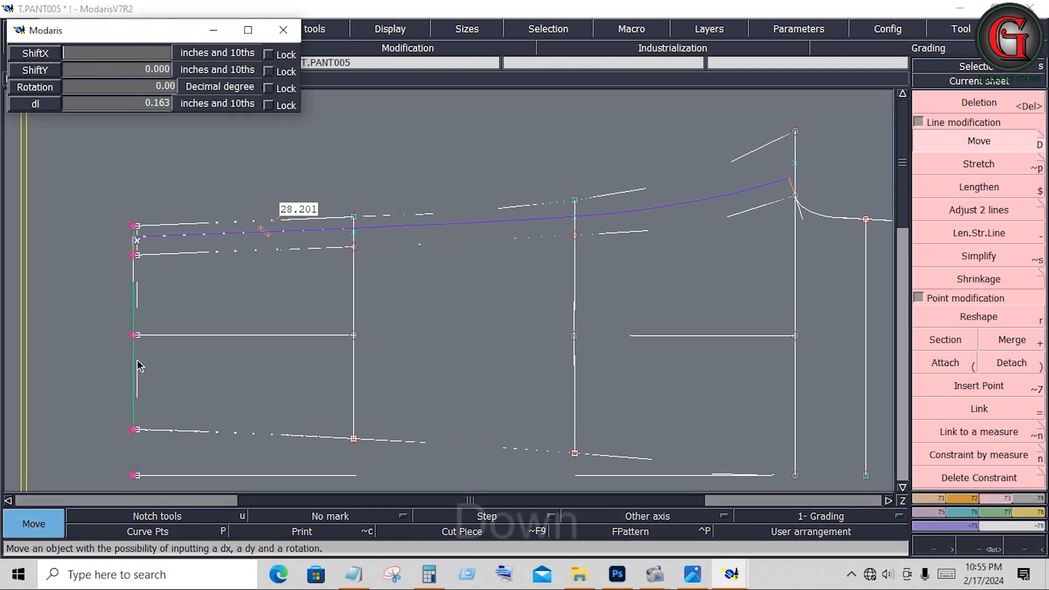
pyautogui.write('.2')
pyautogui.press('Down')
pyautogui.write('0')
pyautogui.press('Down')
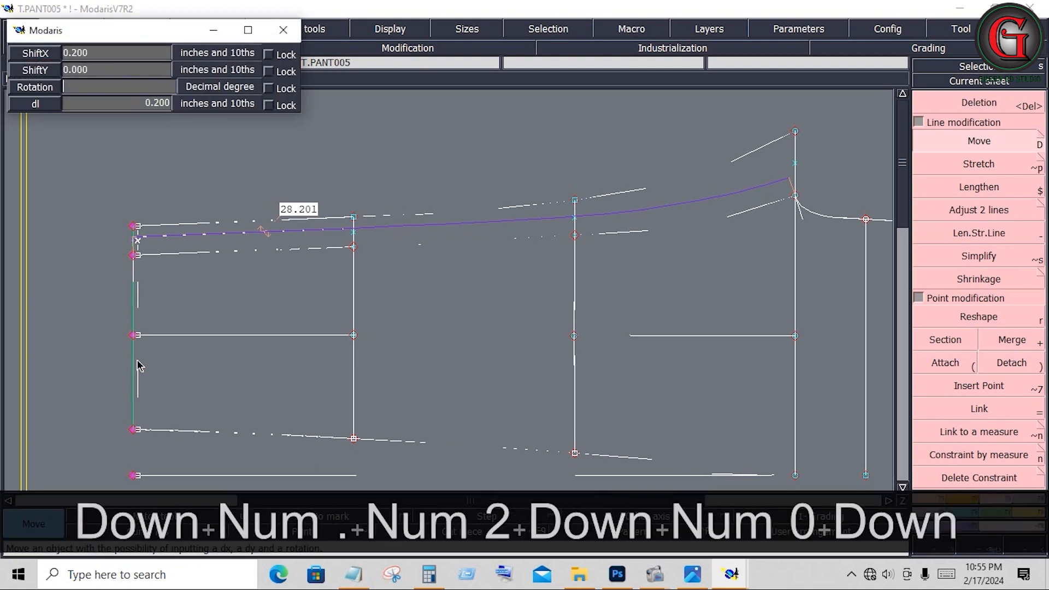
pyautogui.click(159, 373)
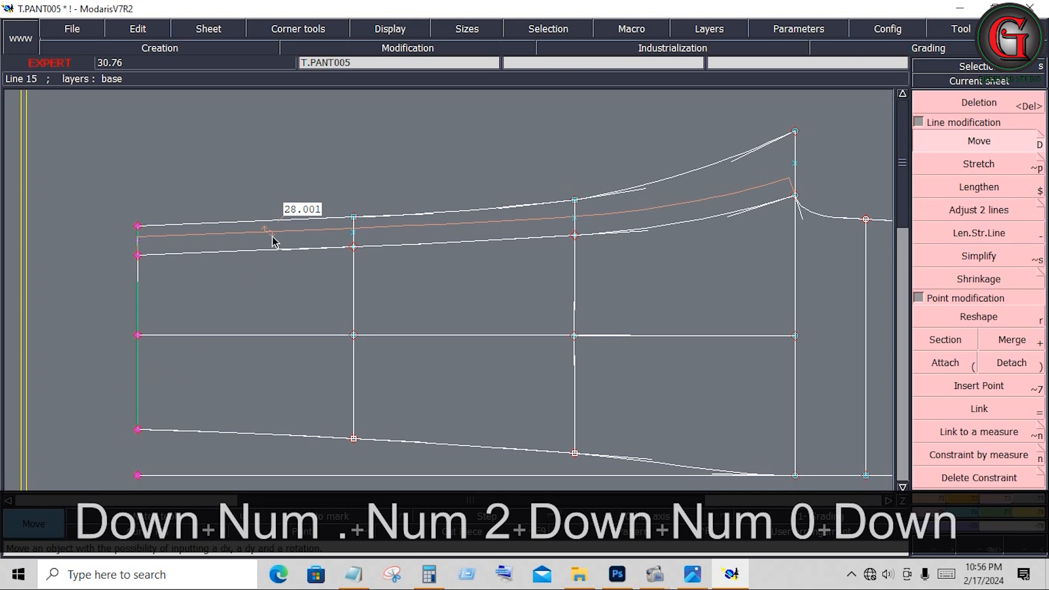
pyautogui.click(398, 163)
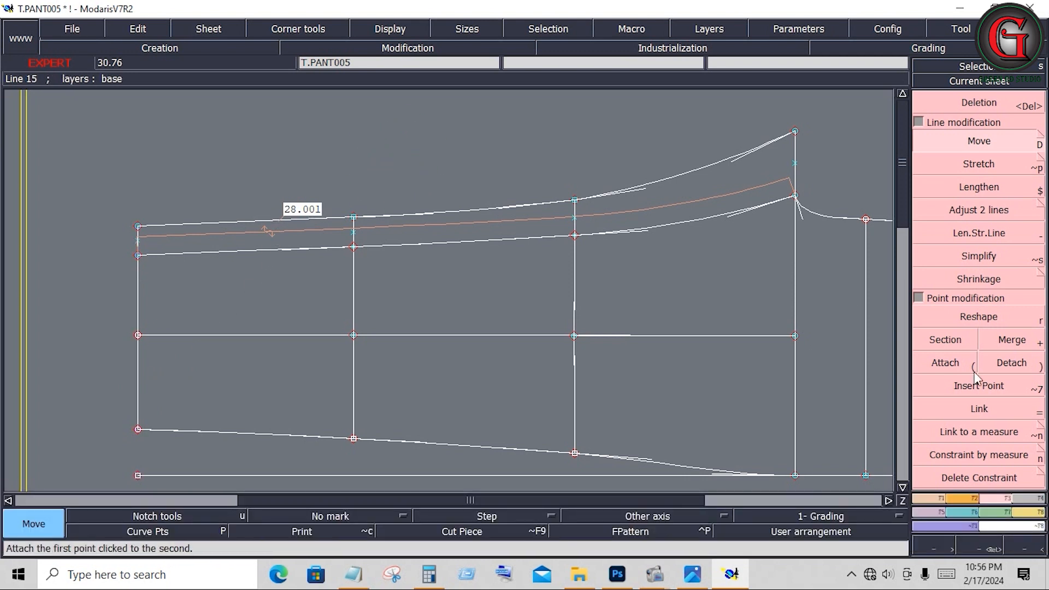
# - Place a developed point on the outer inseam curve at a curve length of 28.125 inches from the hem
pyautogui.click(929, 498)
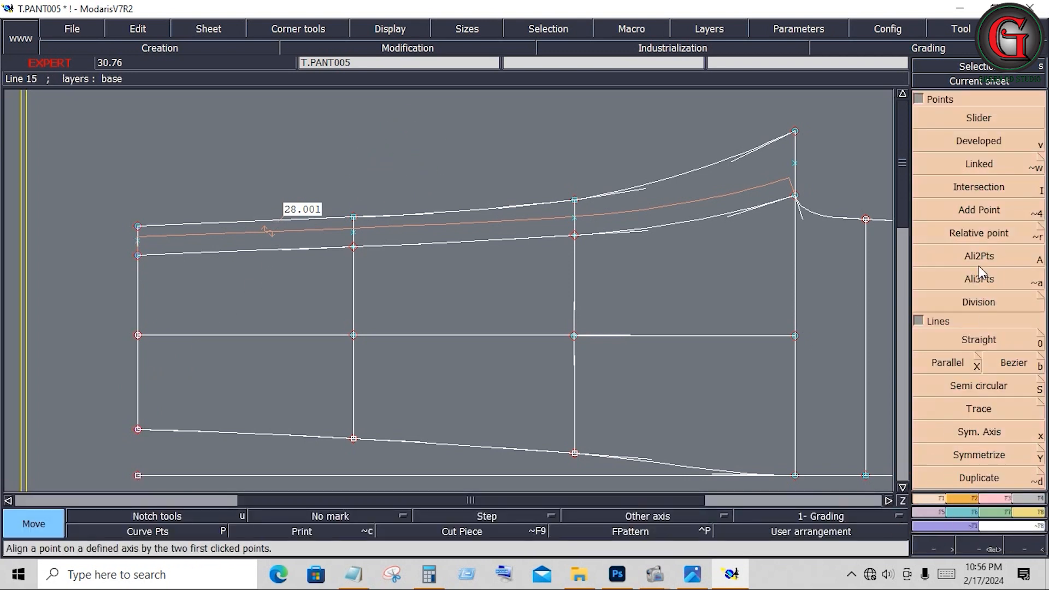
pyautogui.click(992, 141)
pyautogui.click(138, 226)
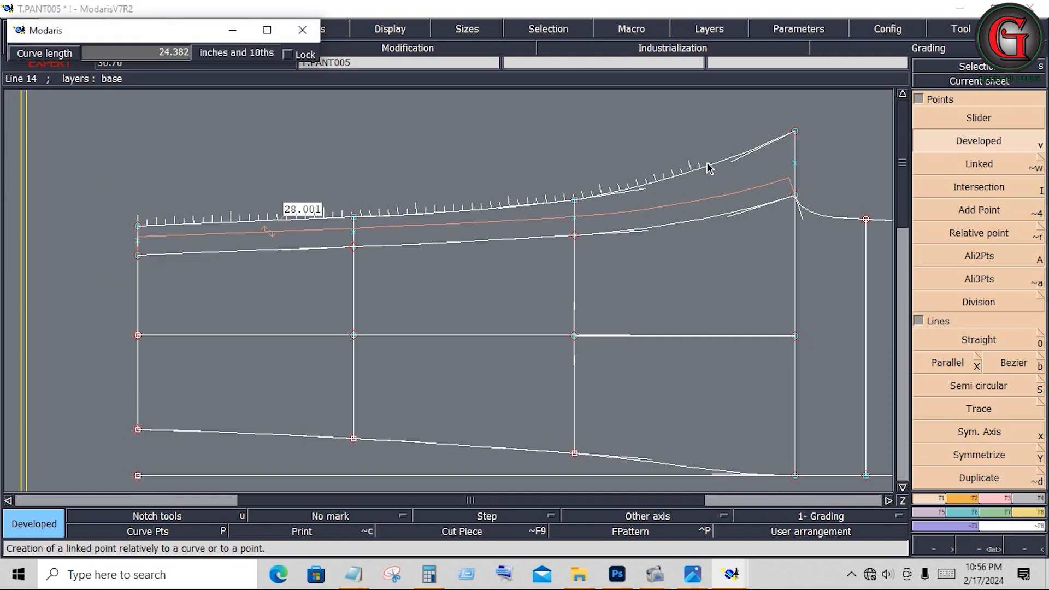
pyautogui.press('Down')
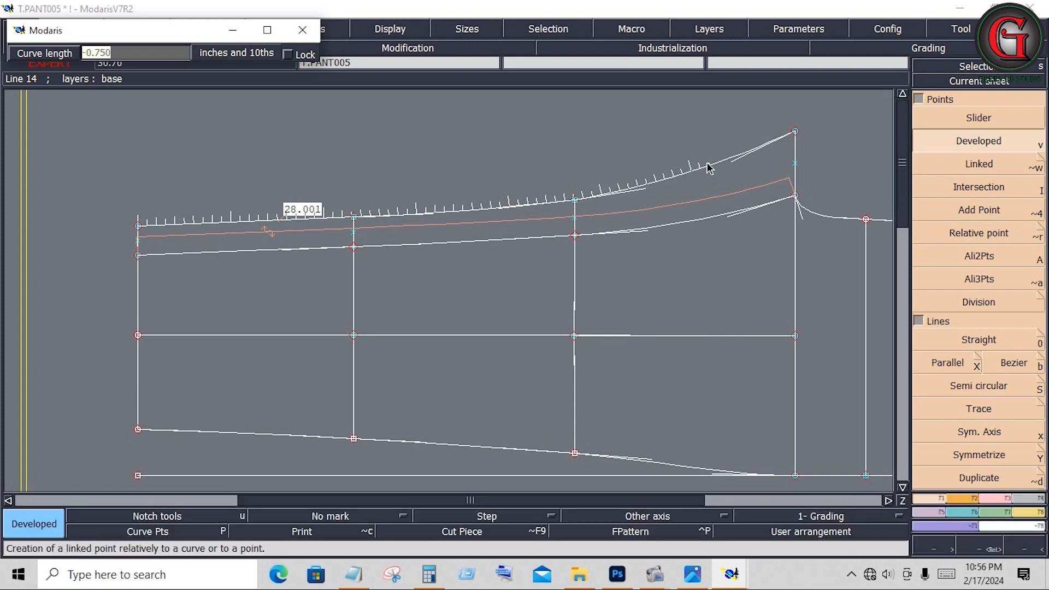
pyautogui.write('28')
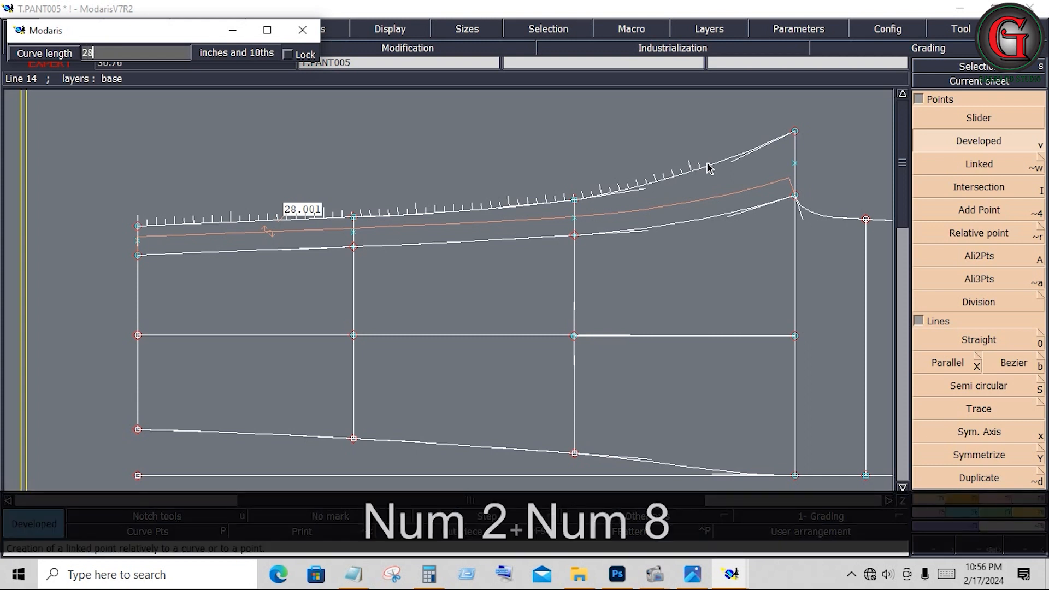
pyautogui.write('.125')
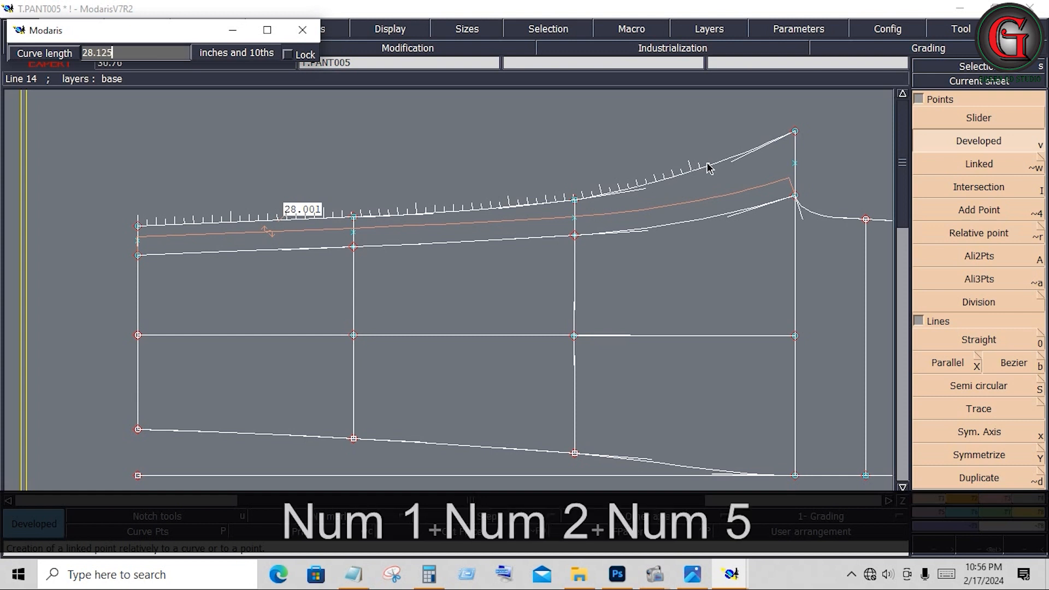
pyautogui.press('Return')
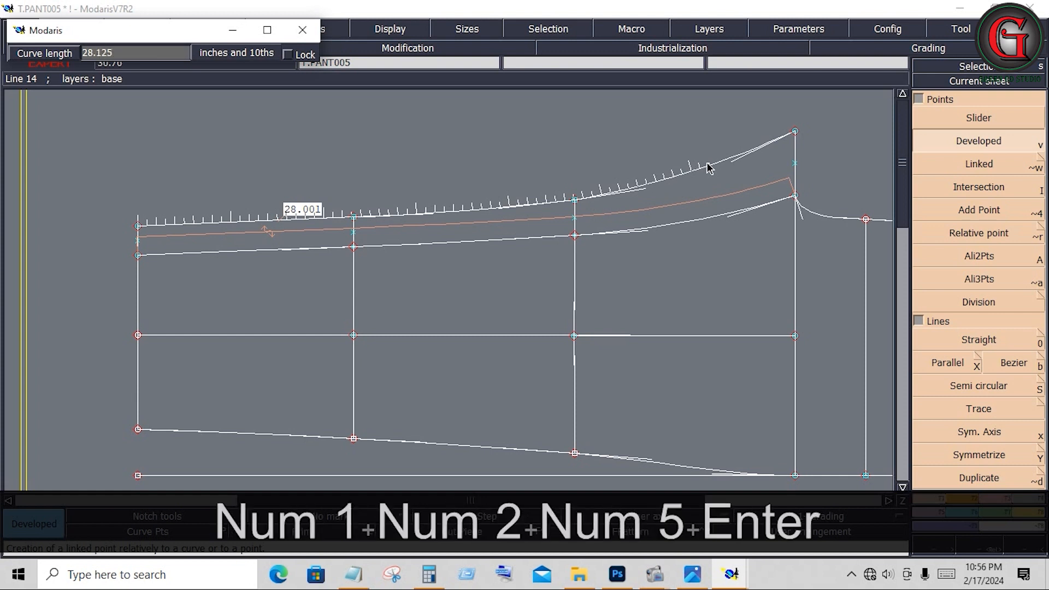
pyautogui.click(733, 236)
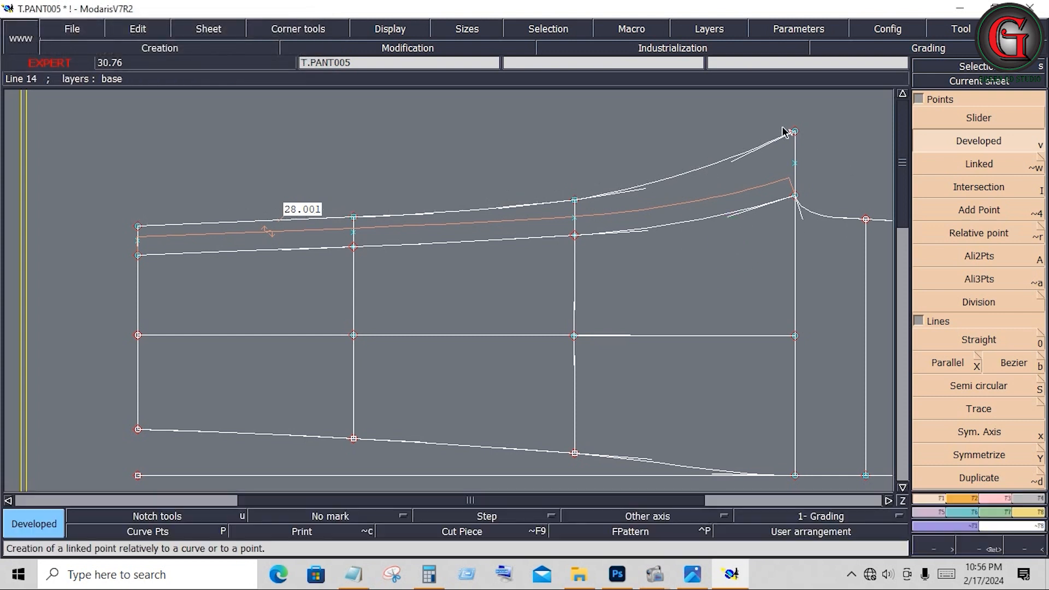
# - Section the outer inseam at the developed point, pull the crotch line's upper end away and delete the short leftover segment
pyautogui.click(463, 197)
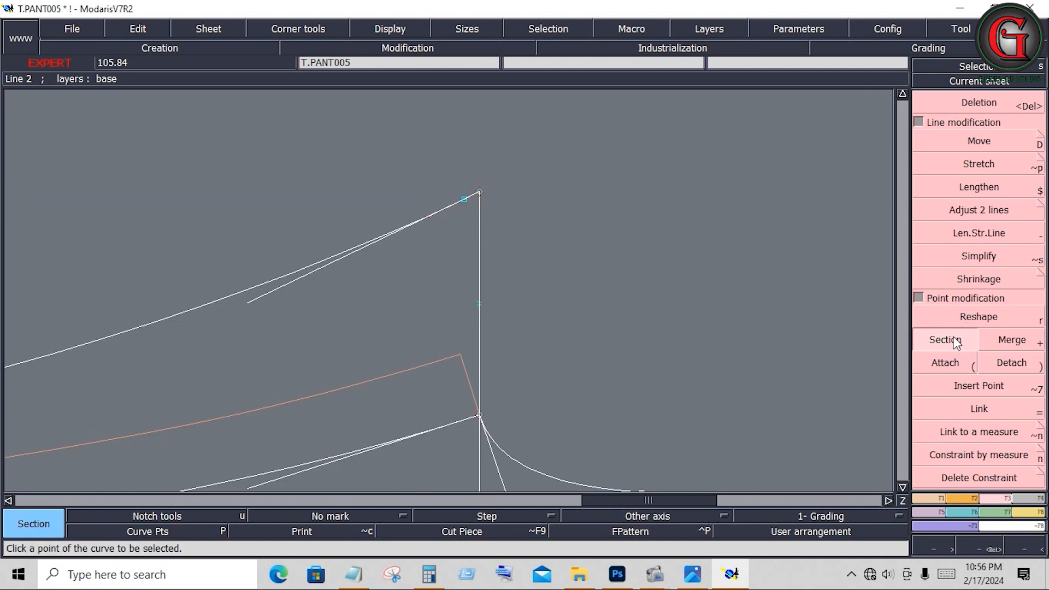
pyautogui.click(961, 317)
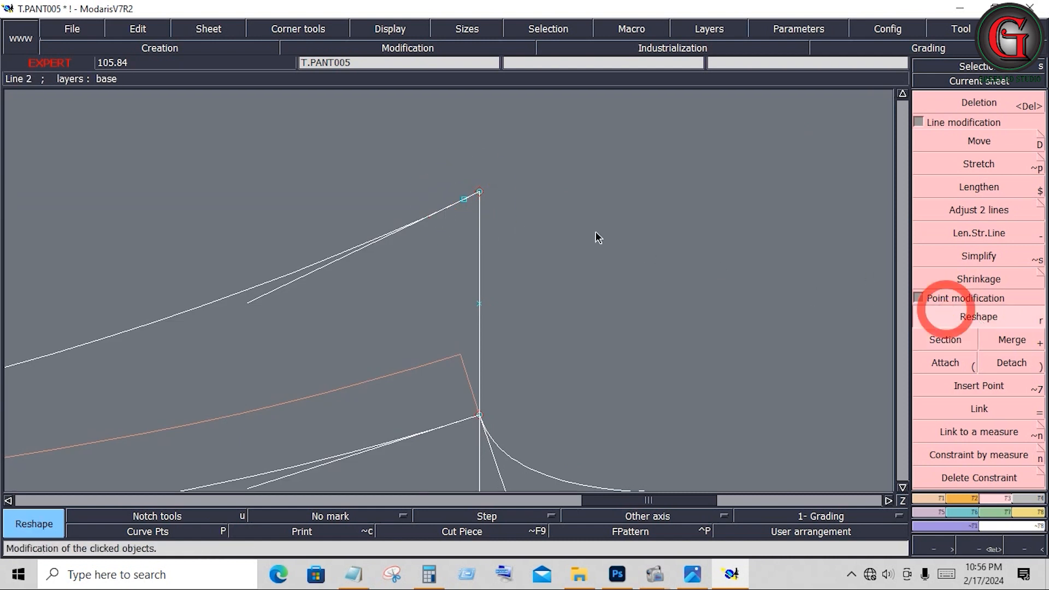
pyautogui.moveTo(480, 192); pyautogui.dragTo(535, 158)
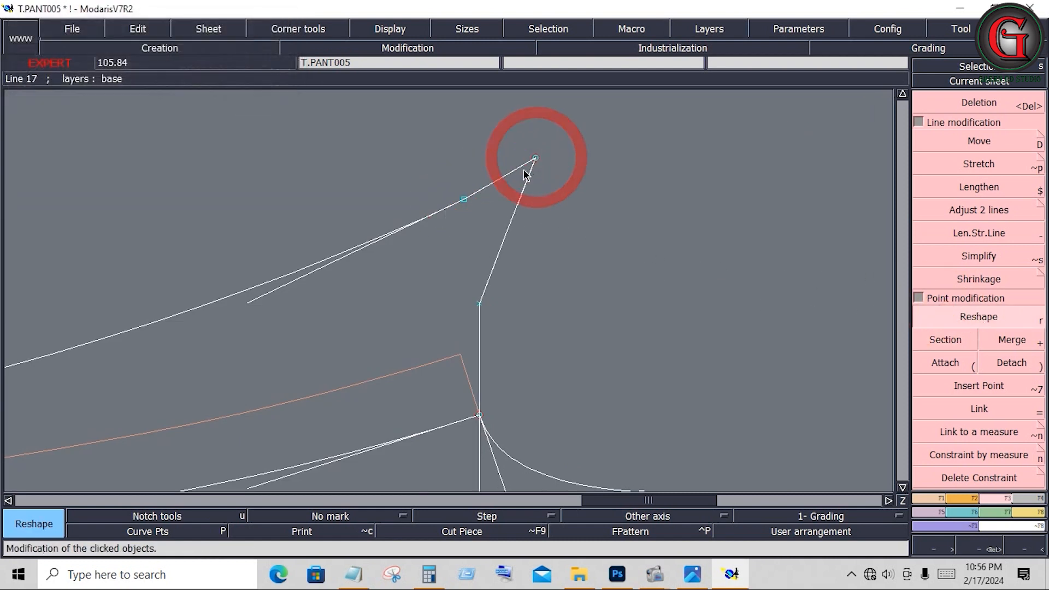
pyautogui.press('Delete')
pyautogui.click(500, 181)
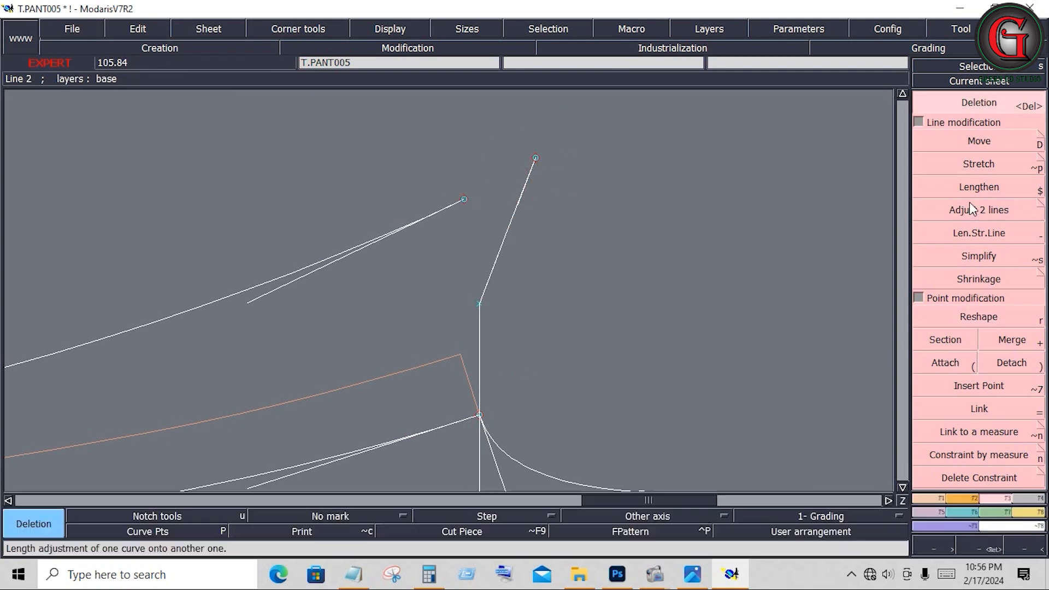
# - Adjust the crotch line against the inner inseam with Adjust 2 lines, trimming its overhanging upper end at the crotch point
pyautogui.click(966, 212)
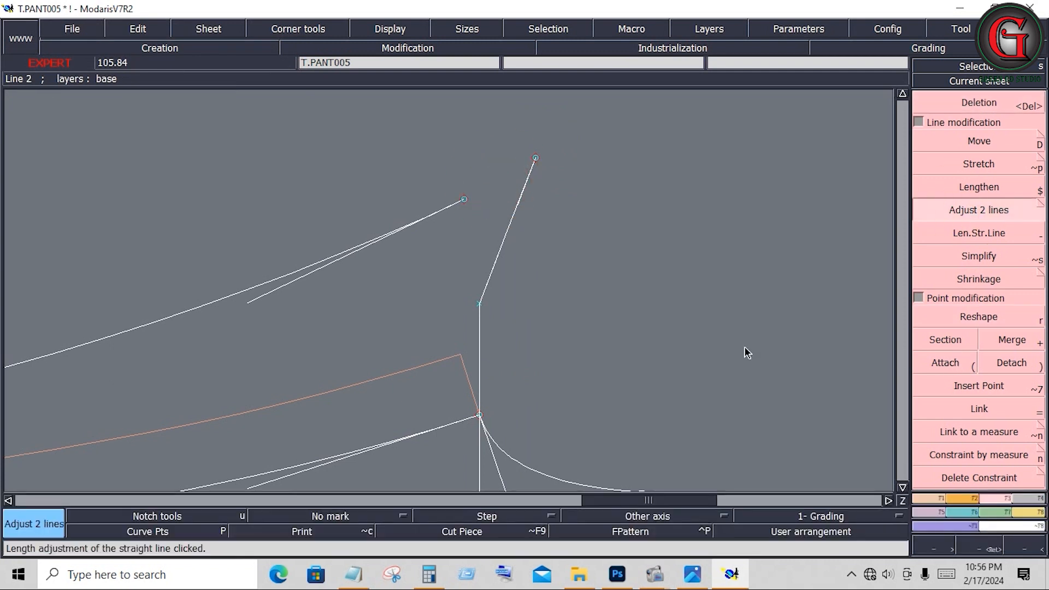
pyautogui.click(479, 468)
pyautogui.click(469, 420)
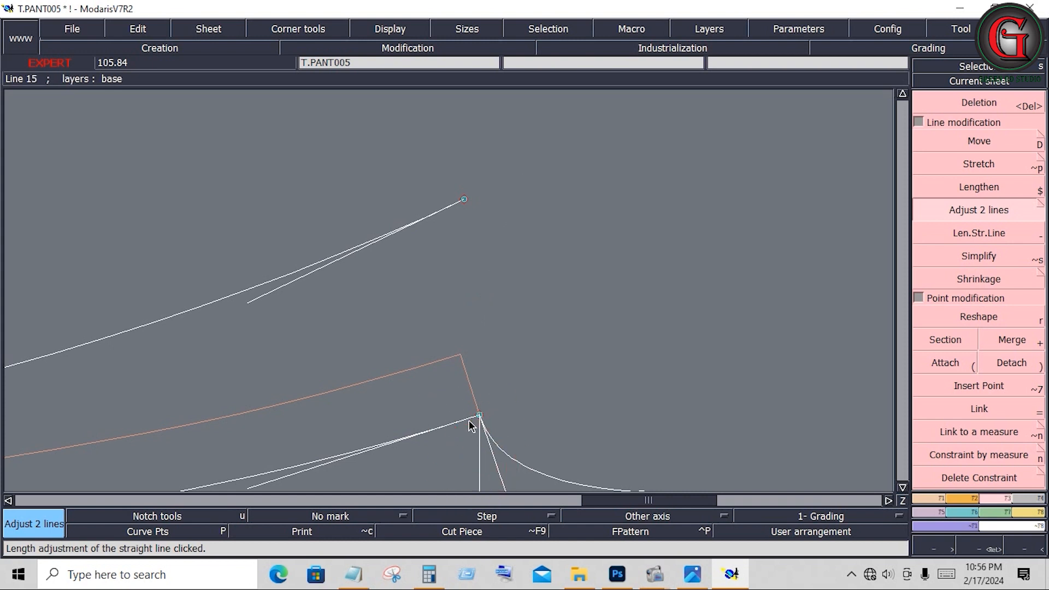
# - Draw a Bezier line from the outer inseam's upper end to the crotch line's end on the side seam
pyautogui.press('Home')
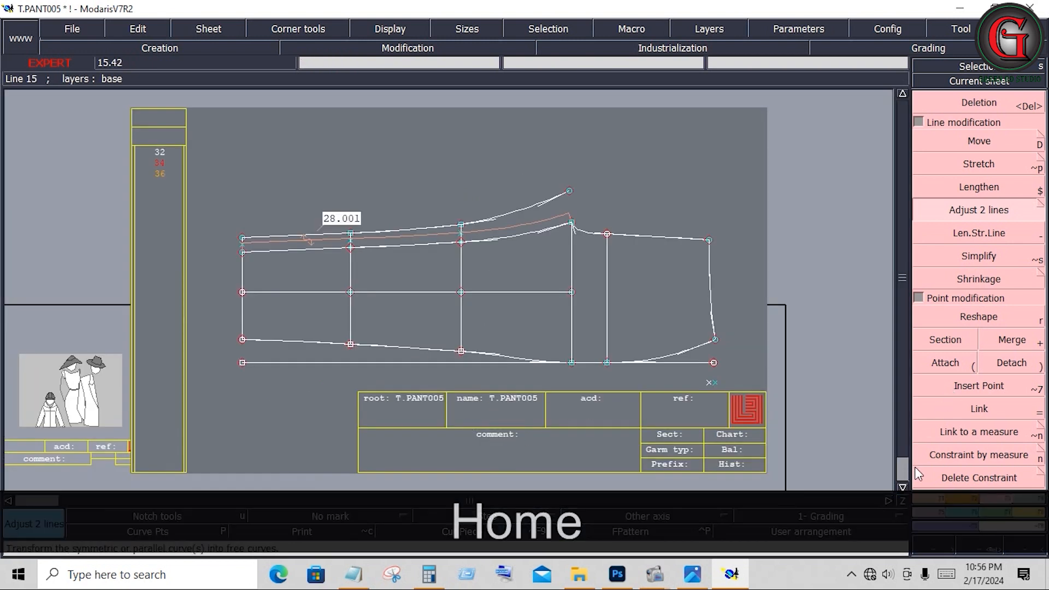
pyautogui.click(924, 496)
pyautogui.click(1007, 366)
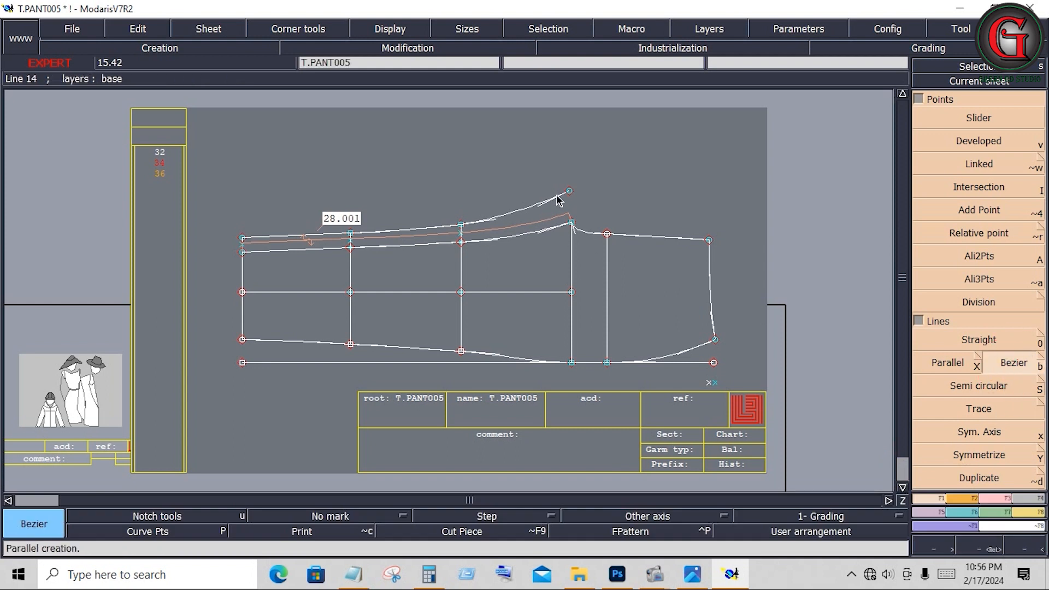
pyautogui.click(568, 191)
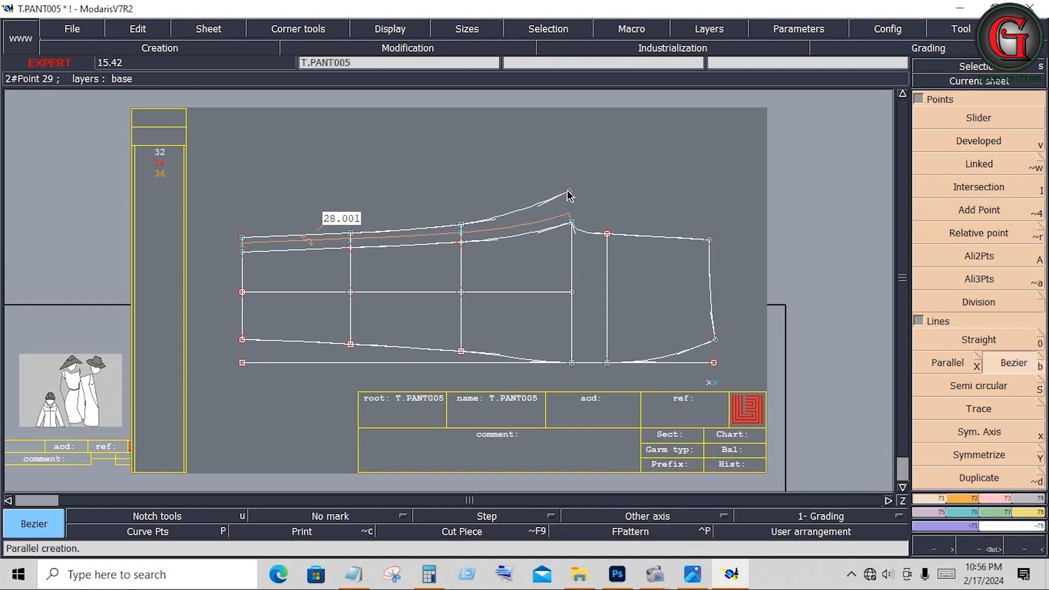
pyautogui.click(570, 363)
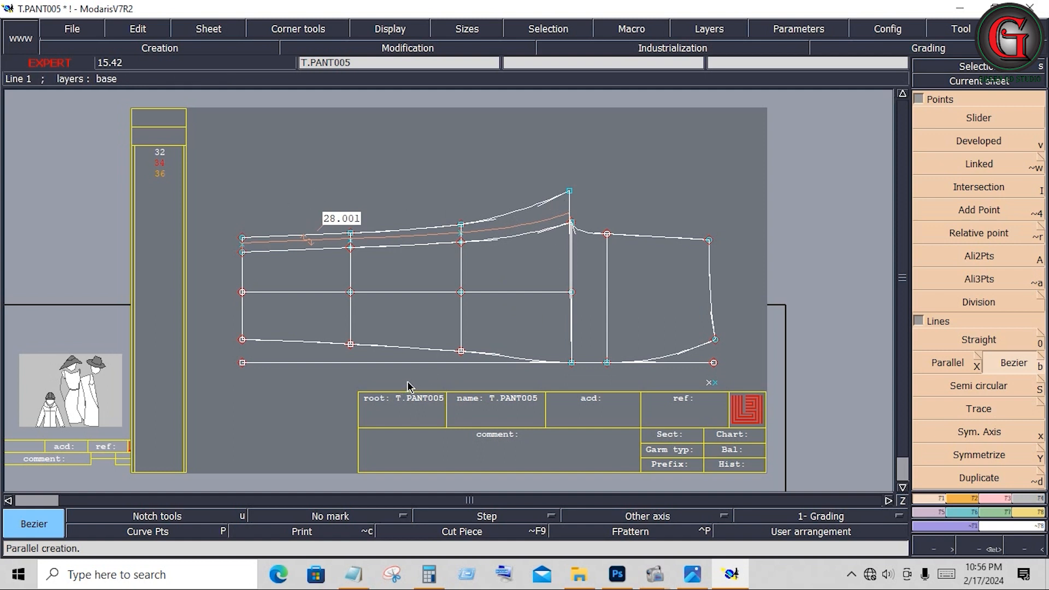
# - Delete the long horizontal construction line below the side seam and its leftover construction points
pyautogui.press('Delete')
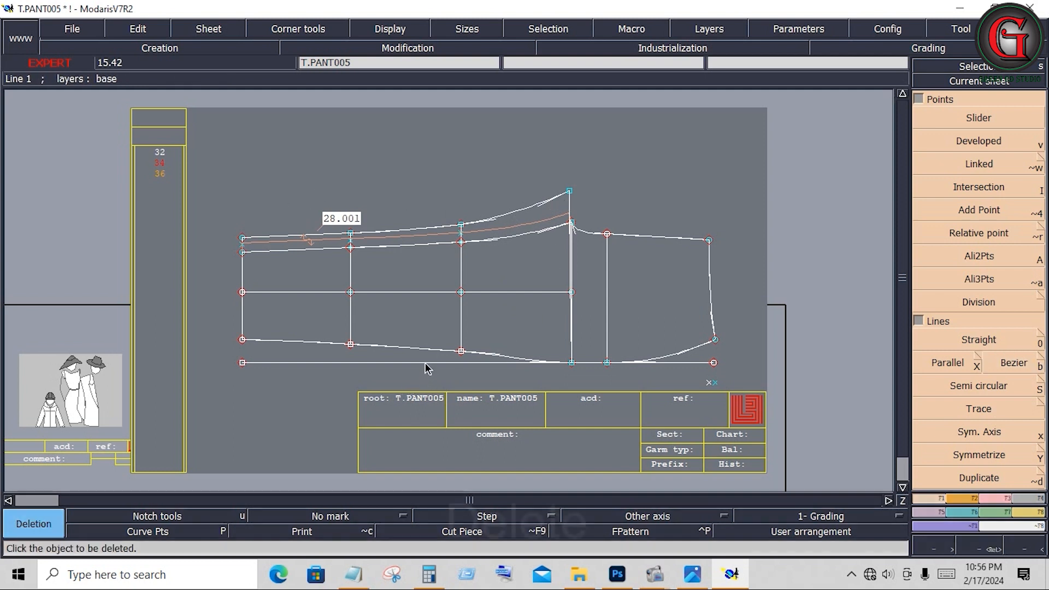
pyautogui.click(426, 365)
pyautogui.click(242, 364)
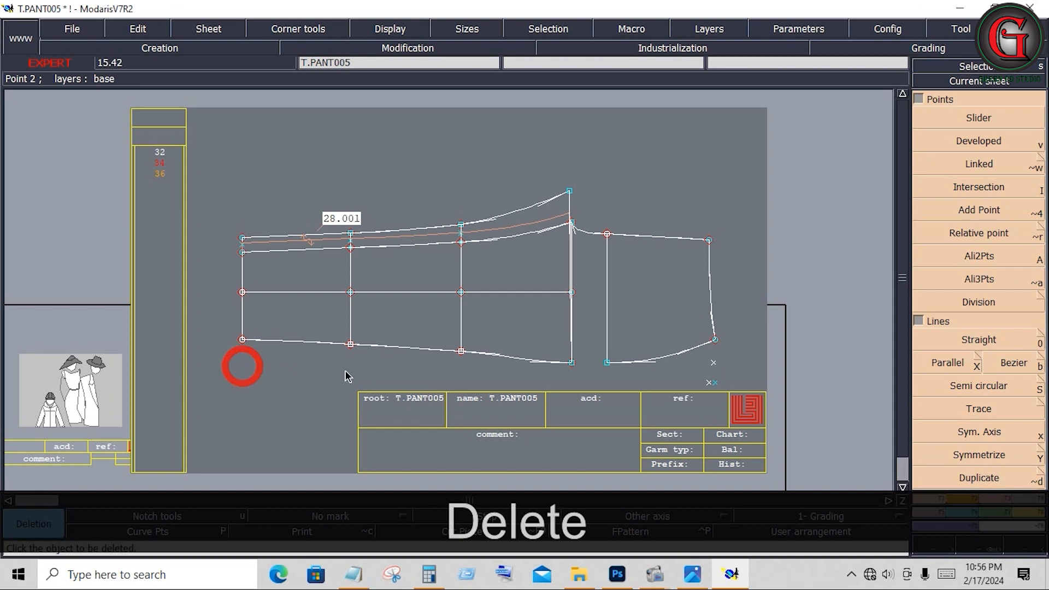
pyautogui.click(709, 384)
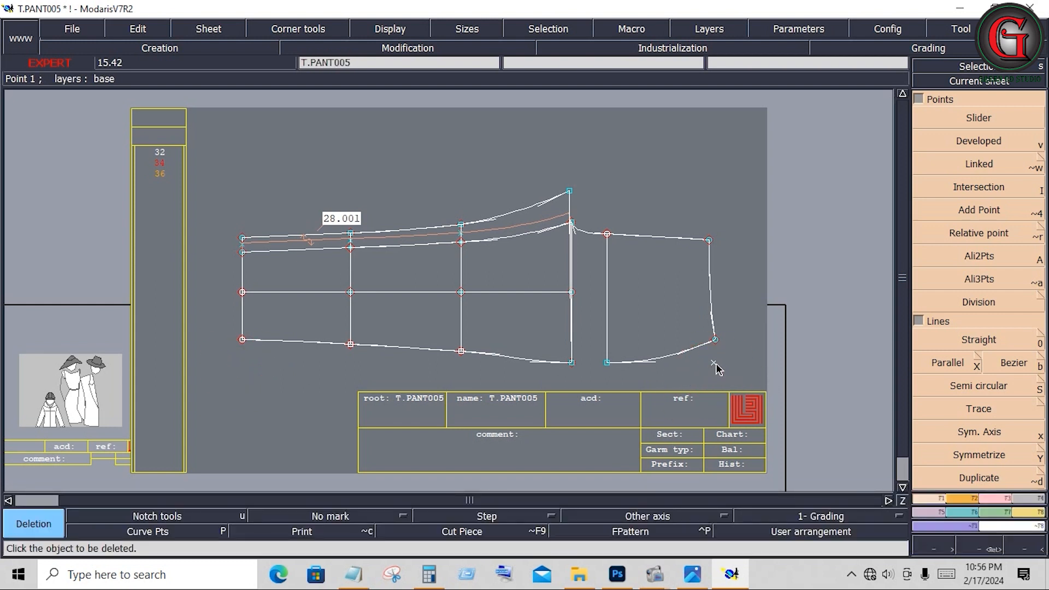
# - Close the side seam gap with a Bezier line between the lower ends of the crotch line and the hip line
pyautogui.press('Return')
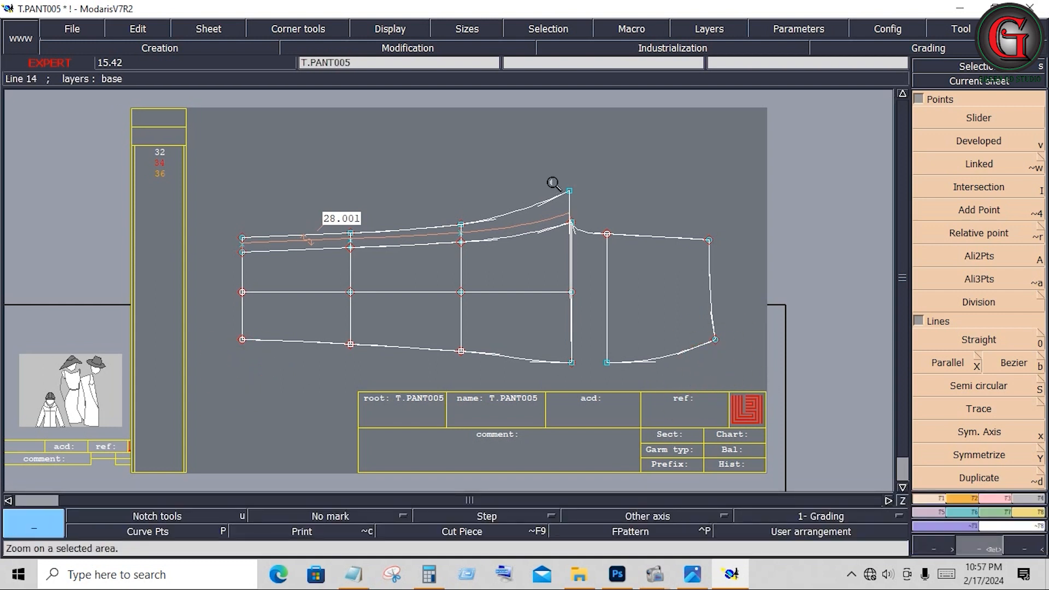
pyautogui.moveTo(543, 174); pyautogui.dragTo(730, 389)
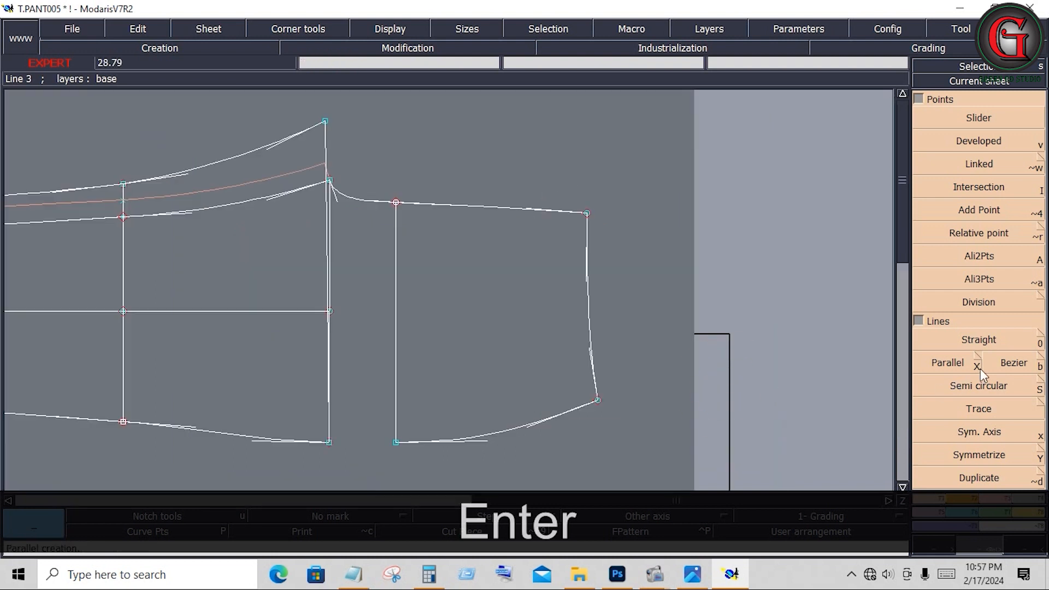
pyautogui.click(1008, 364)
pyautogui.click(331, 443)
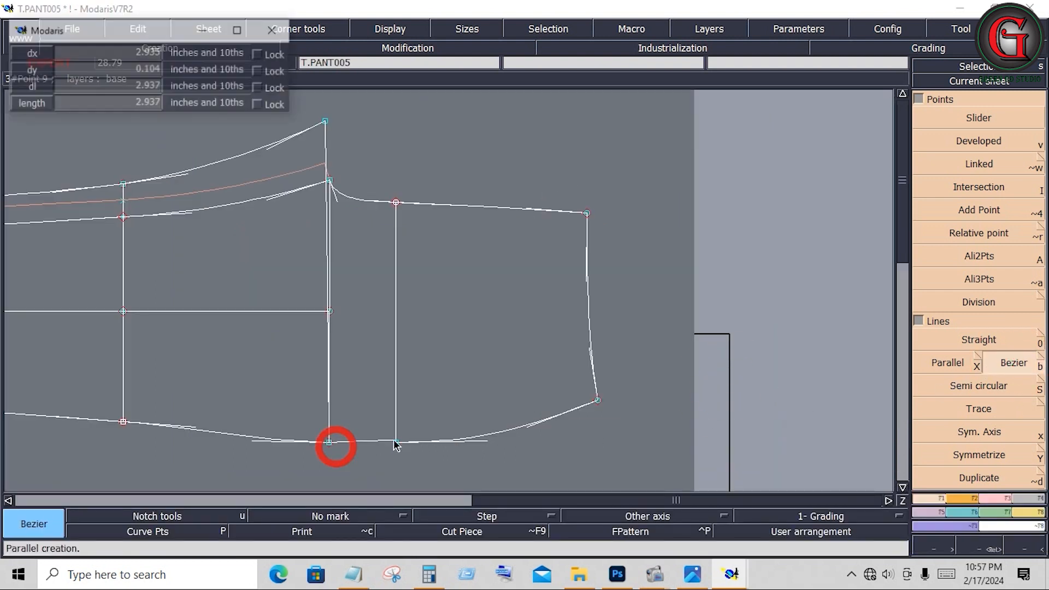
pyautogui.rightClick(410, 446)
pyautogui.rightClick(594, 465)
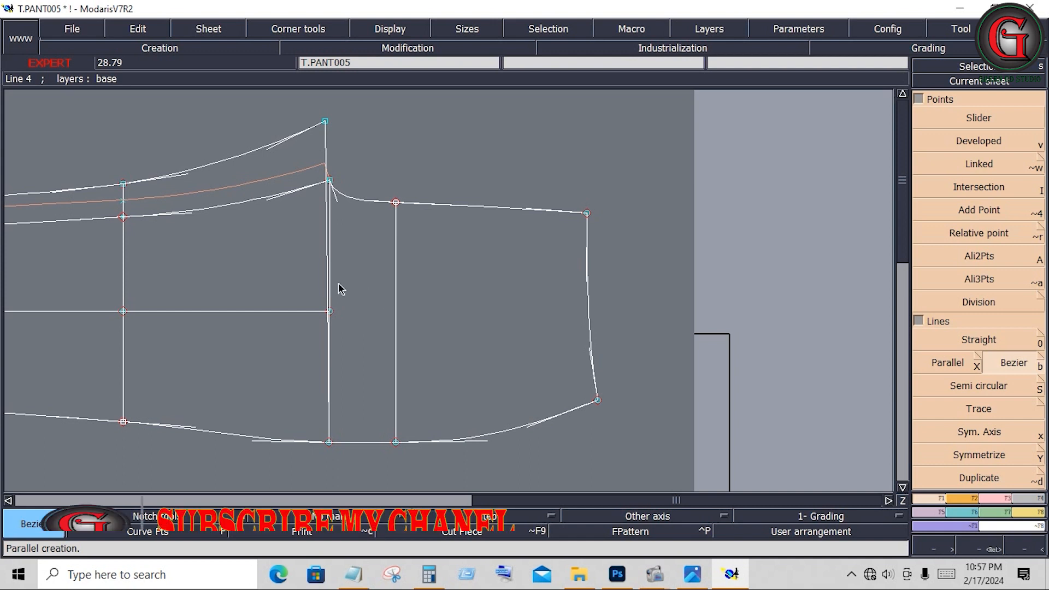
# - Save the T.PANT005 model, continuing despite the detected anomalies
pyautogui.click(74, 28)
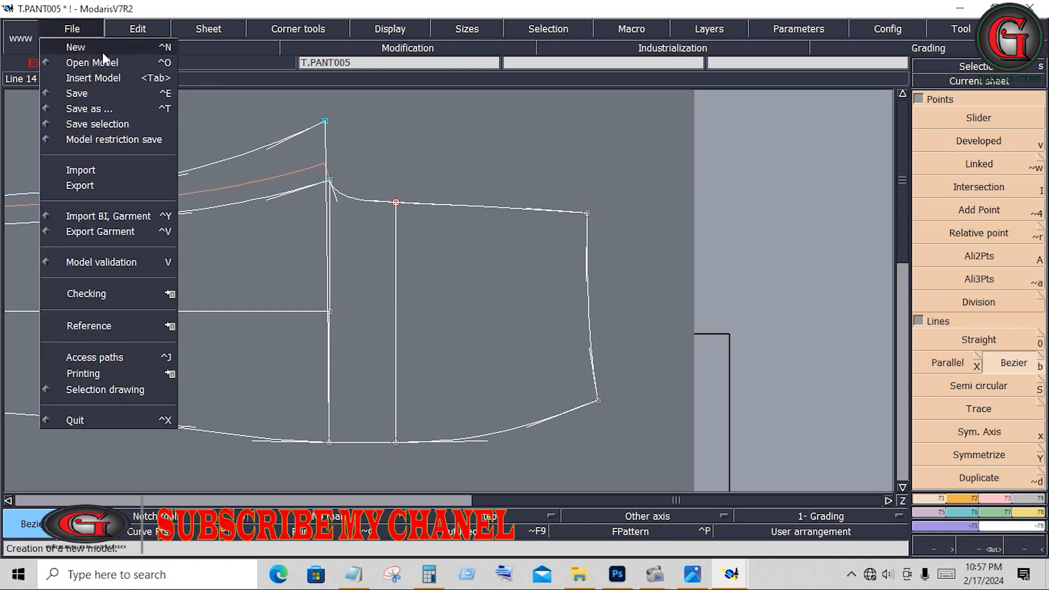
pyautogui.click(83, 95)
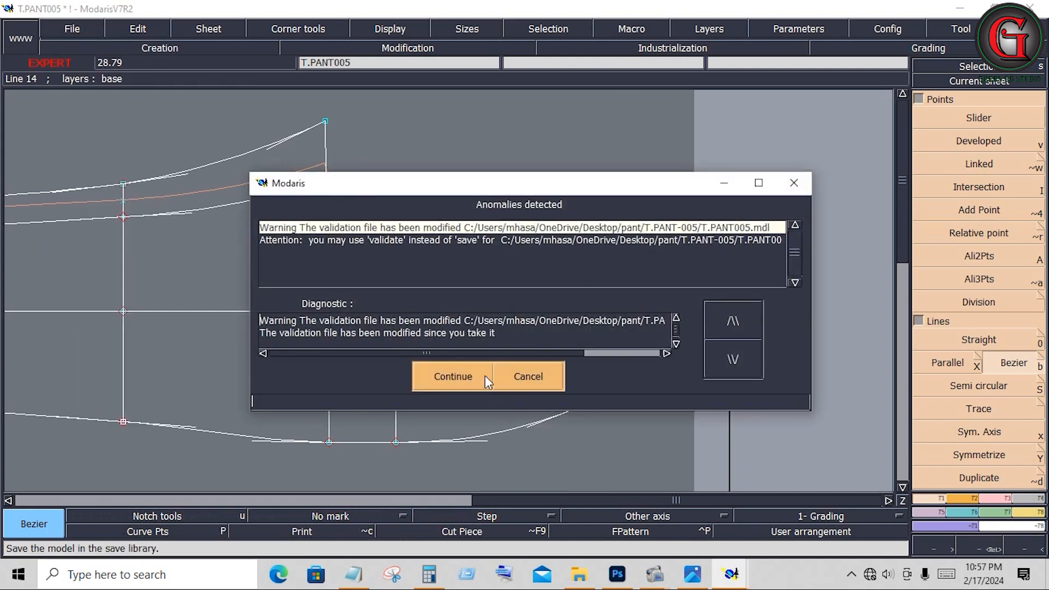
pyautogui.click(483, 375)
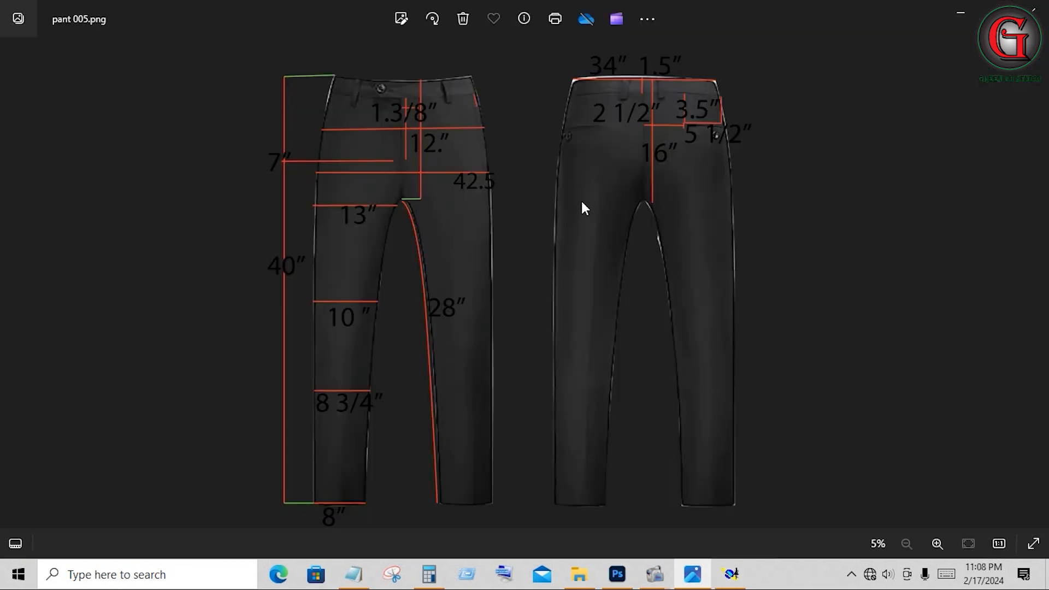